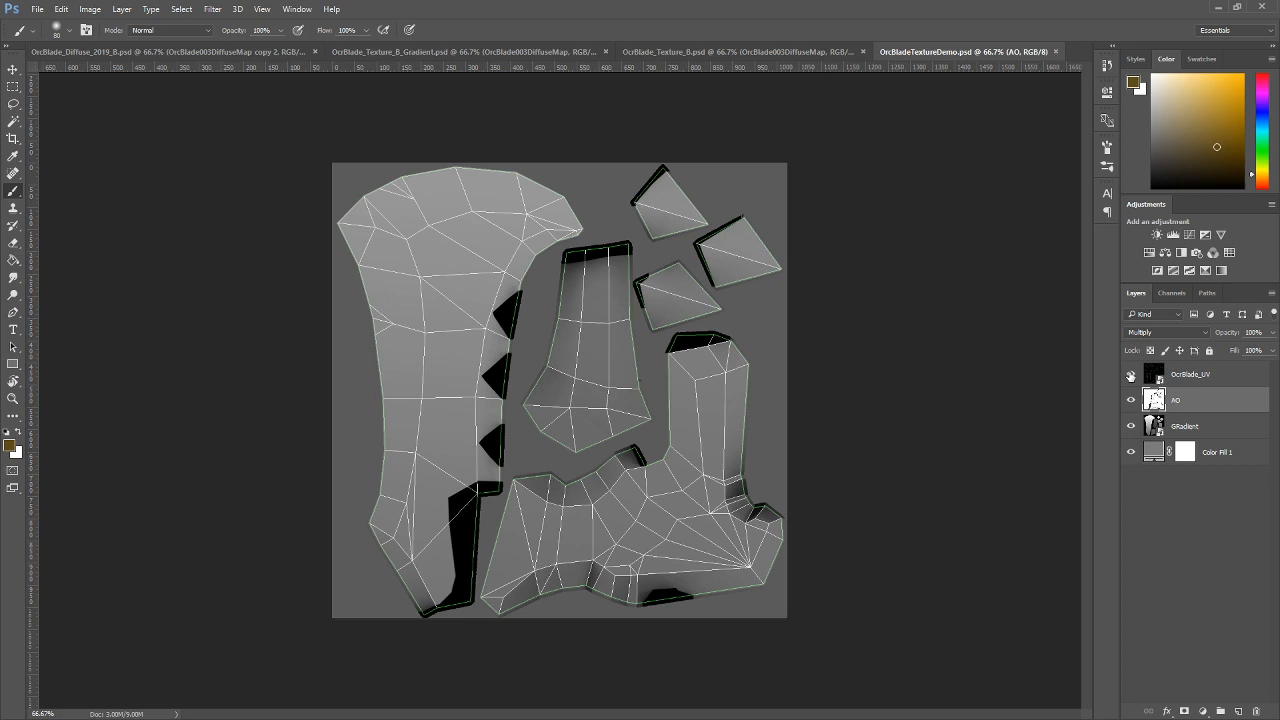
Hide the OcrBlade_UV and AO layers so only the gradient and color fill layers remain shown.
left_click(1131, 375)
left_click(1131, 375)
left_click(1131, 375)
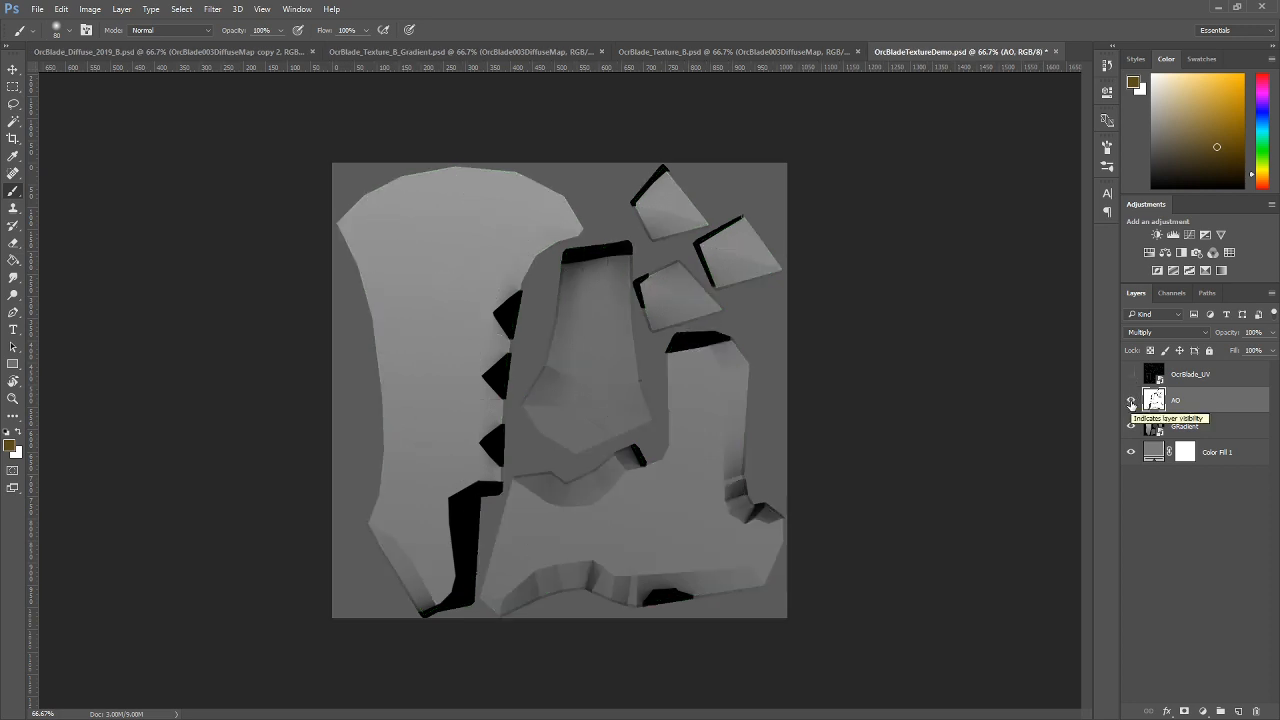
left_click(1131, 400)
left_click(1131, 400)
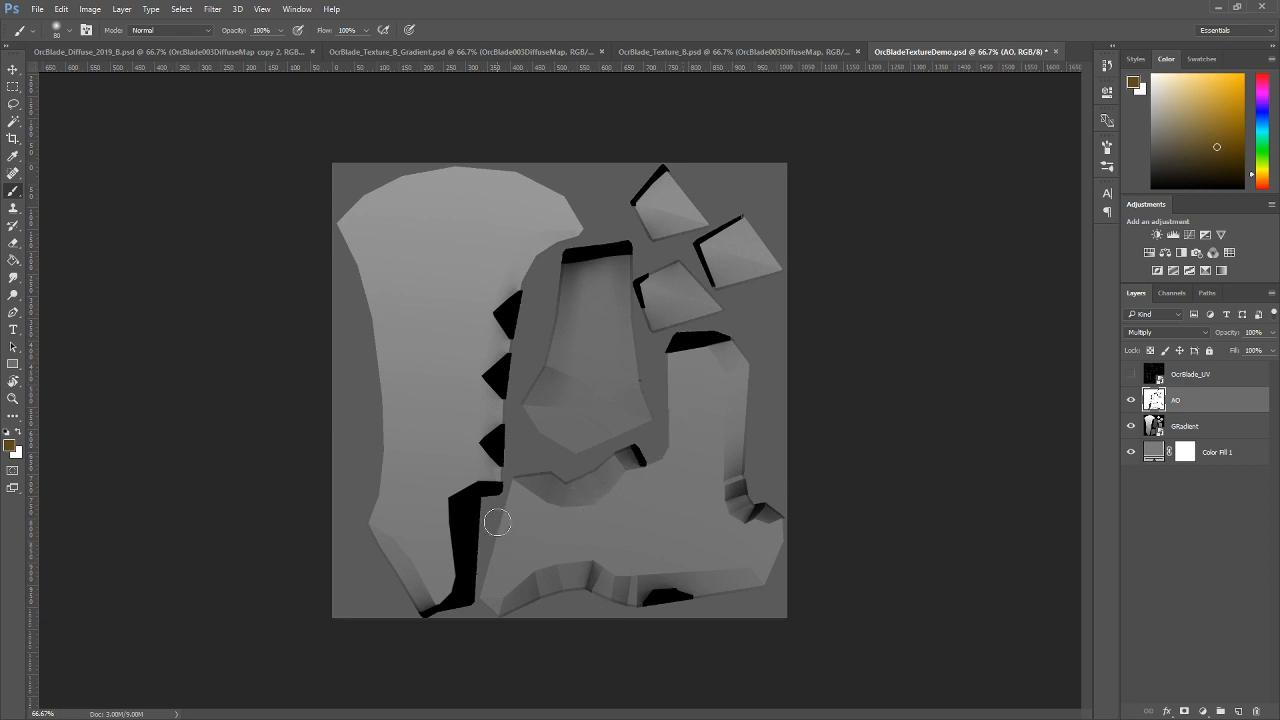
left_click(1131, 400)
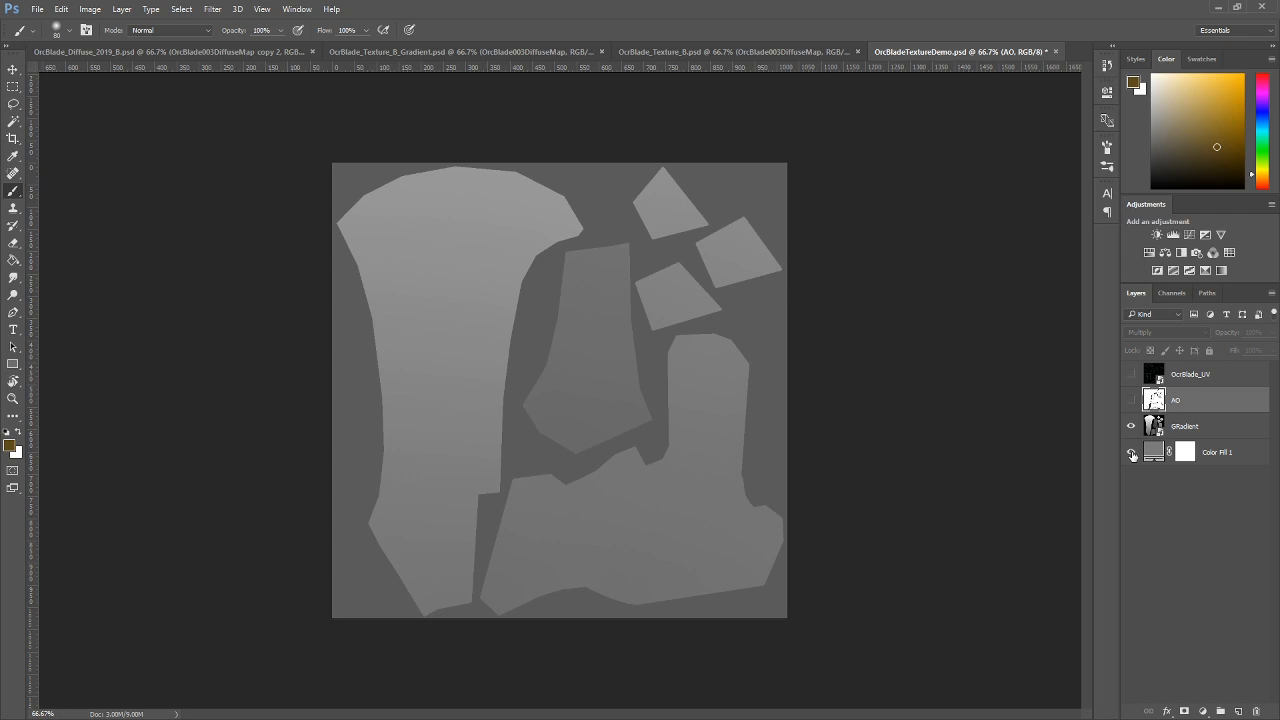
Toggle the Color Fill 1 layer off and on to compare the texture with and without it.
left_click(1131, 453)
left_click(1131, 453)
left_click(1131, 453)
left_click(1131, 453)
Set the GRadient layer to Normal blending at 100% opacity and save the document.
left_click(1222, 428)
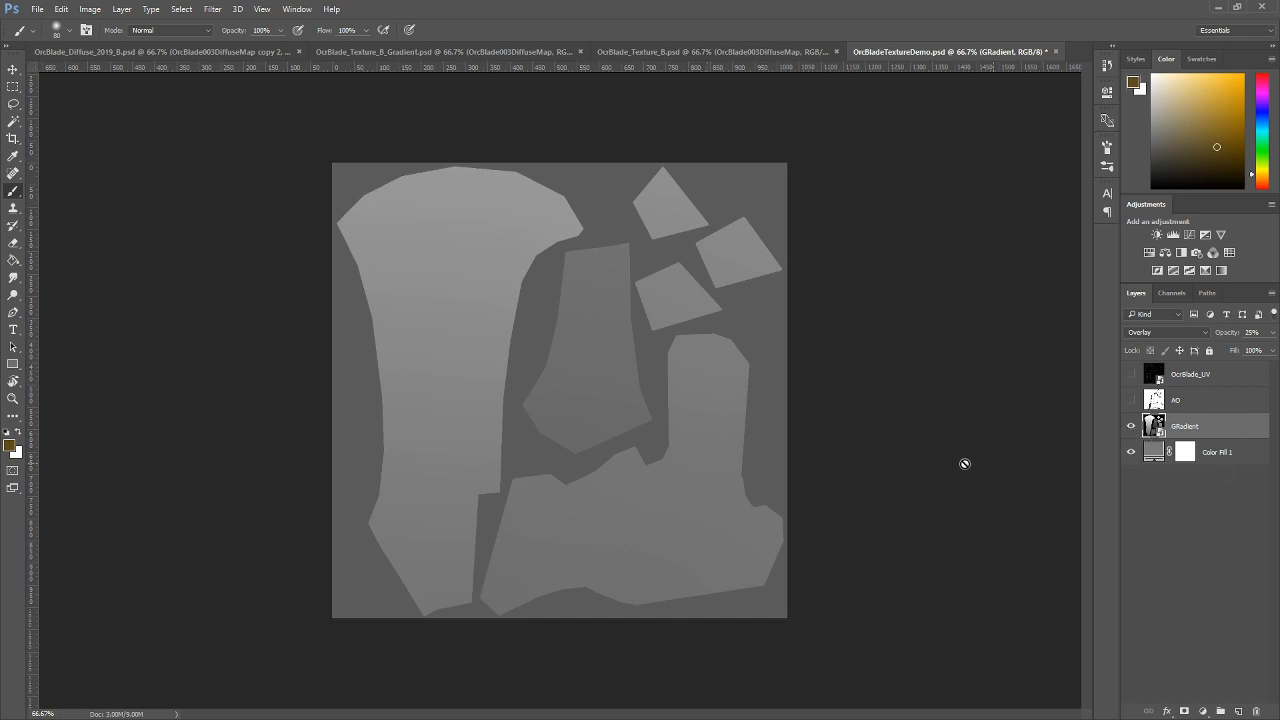
left_click(1203, 334)
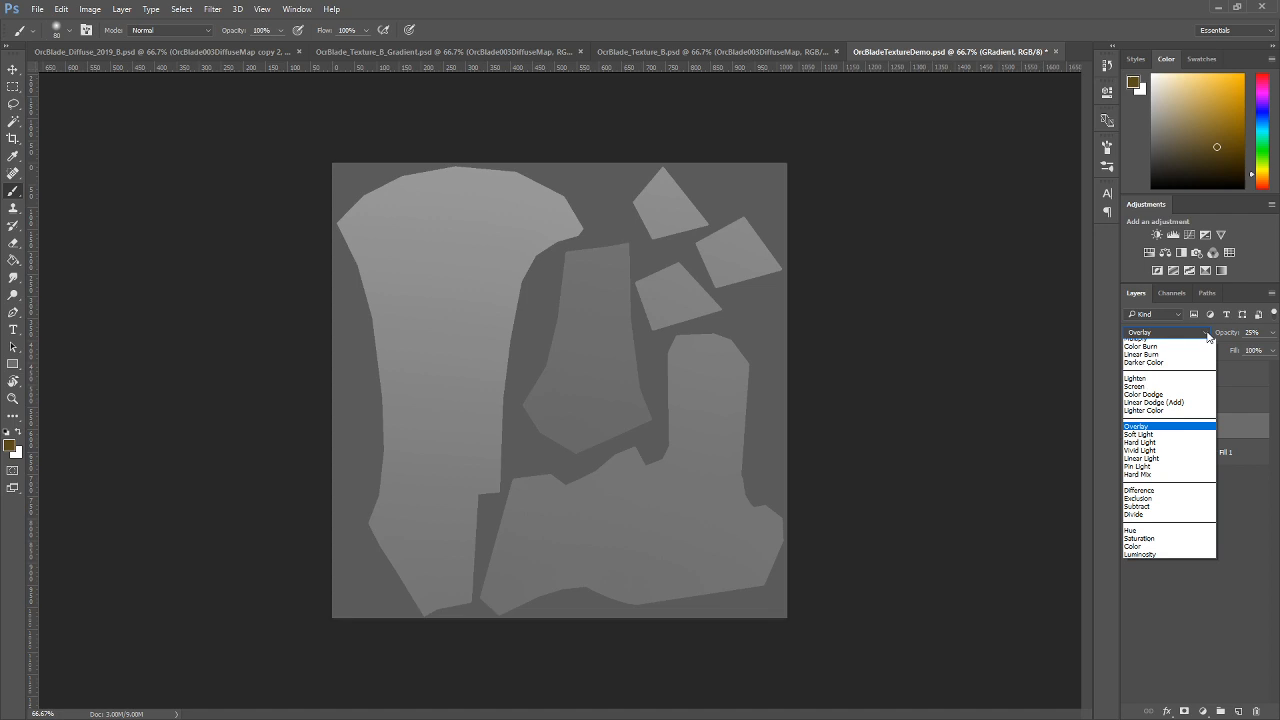
left_click(1150, 329)
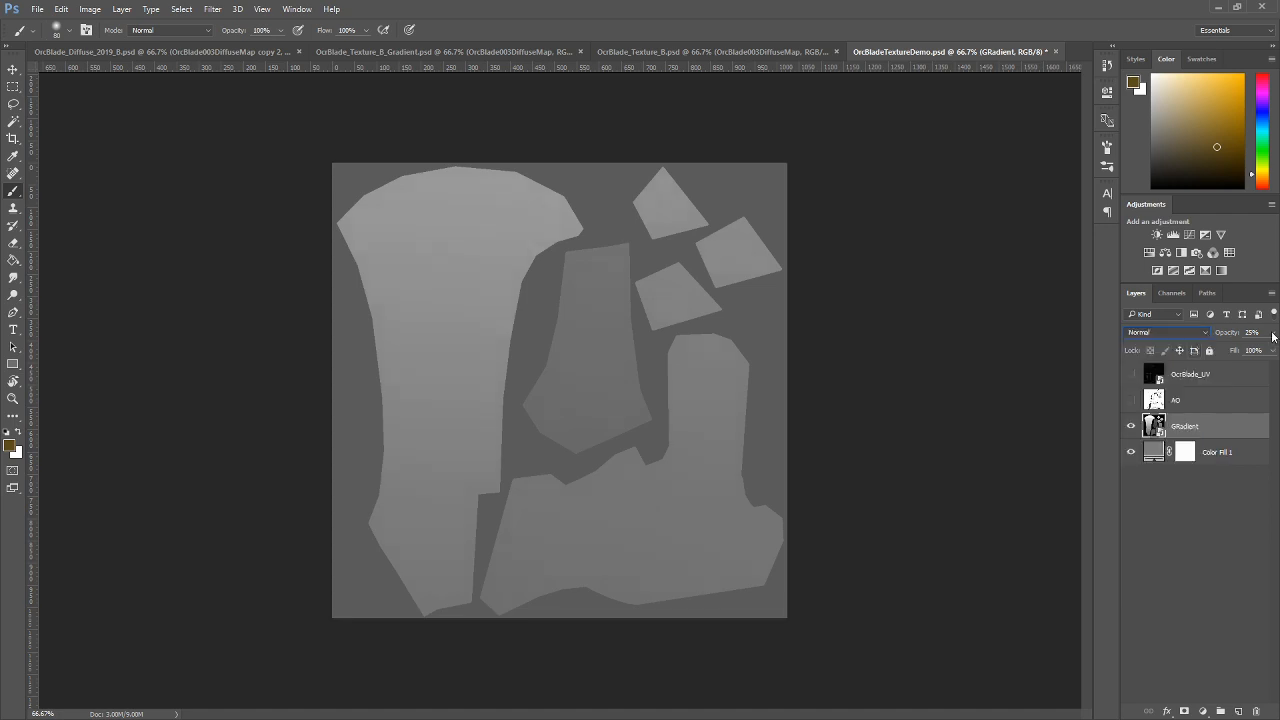
left_click(1272, 332)
left_click(1273, 351)
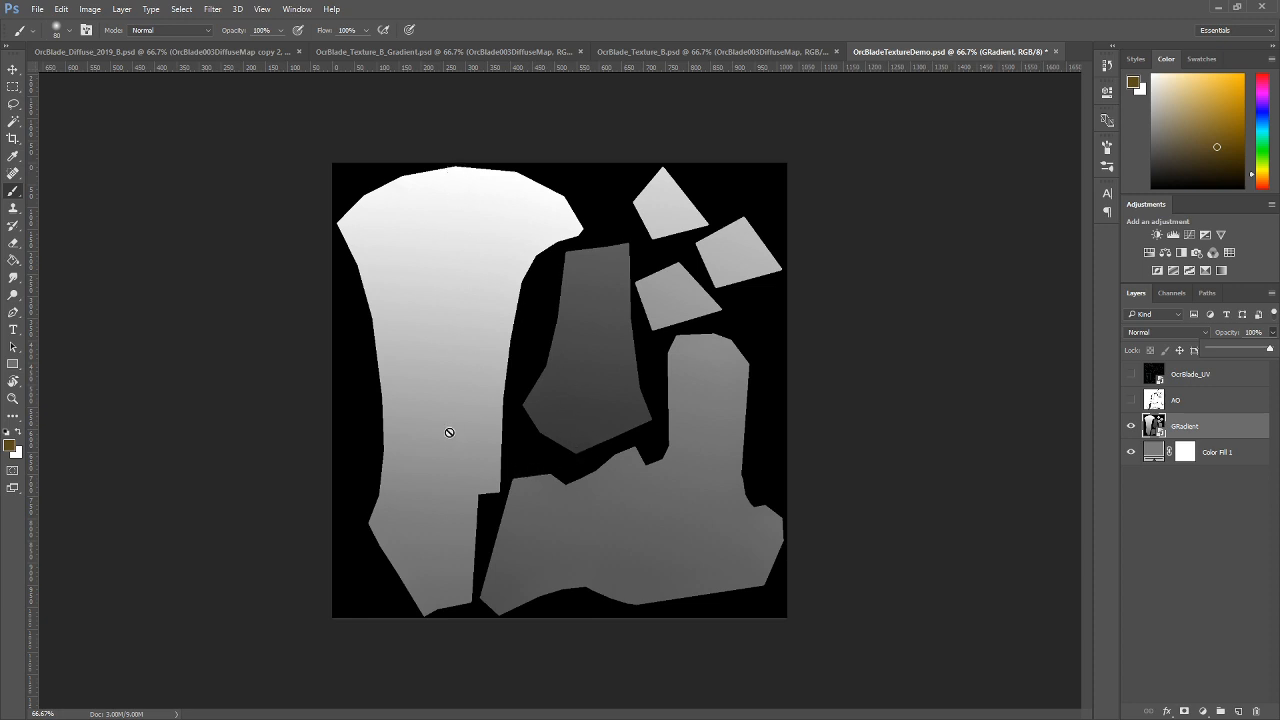
key("ctrl+s")
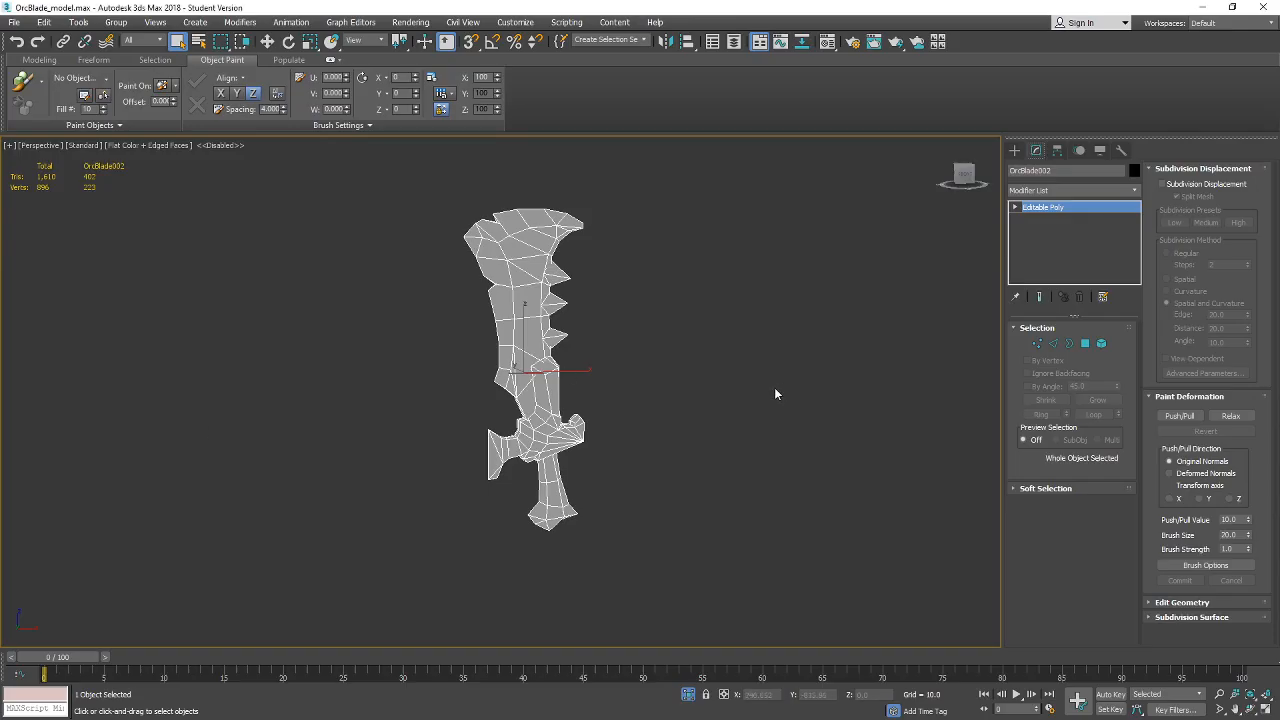
In 3ds Max, show the 03 - Default material's OrcBladeTextureDemo.psd map on the blade in the viewport and deselect the model.
left_click_drag(730, 384, 728, 407)
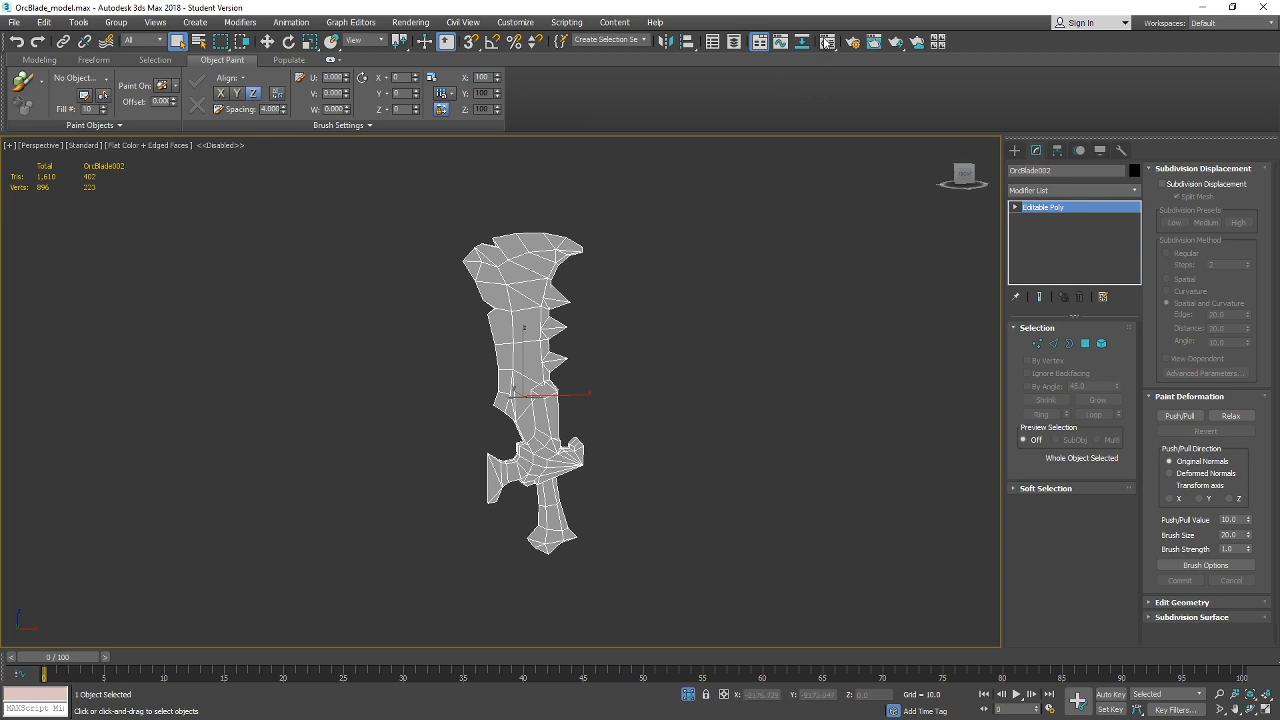
key("m")
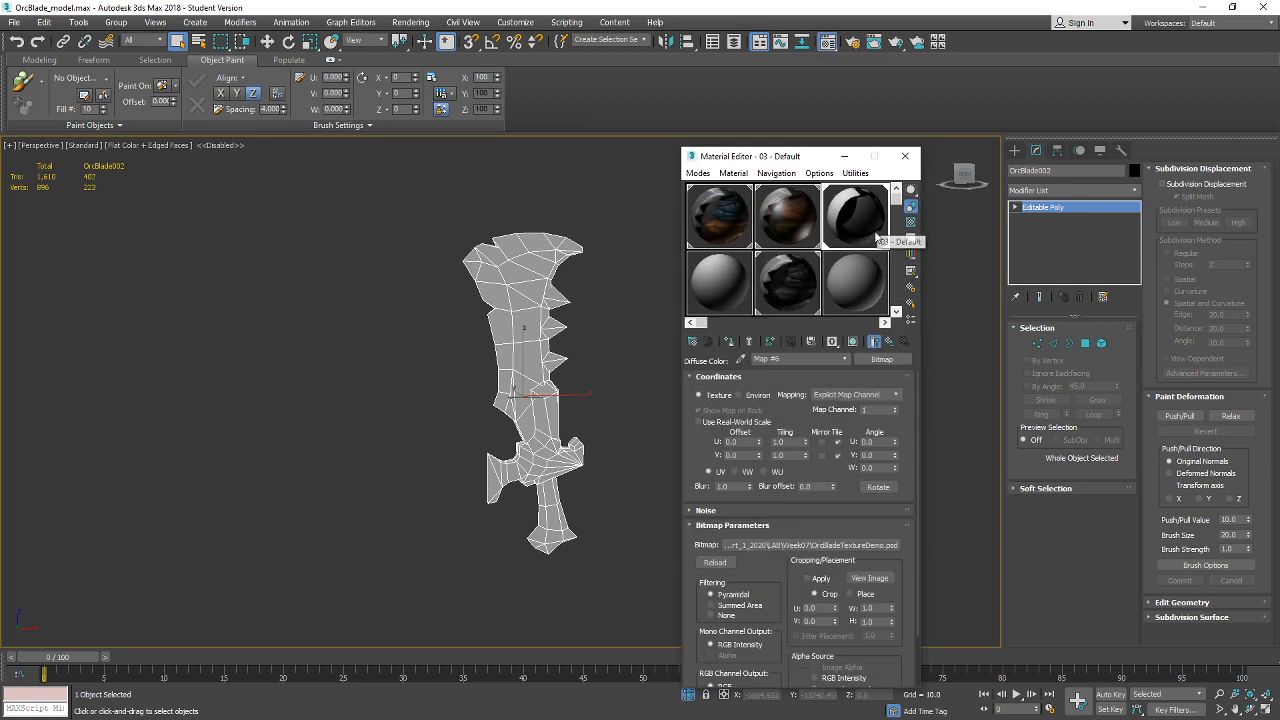
left_click(862, 346)
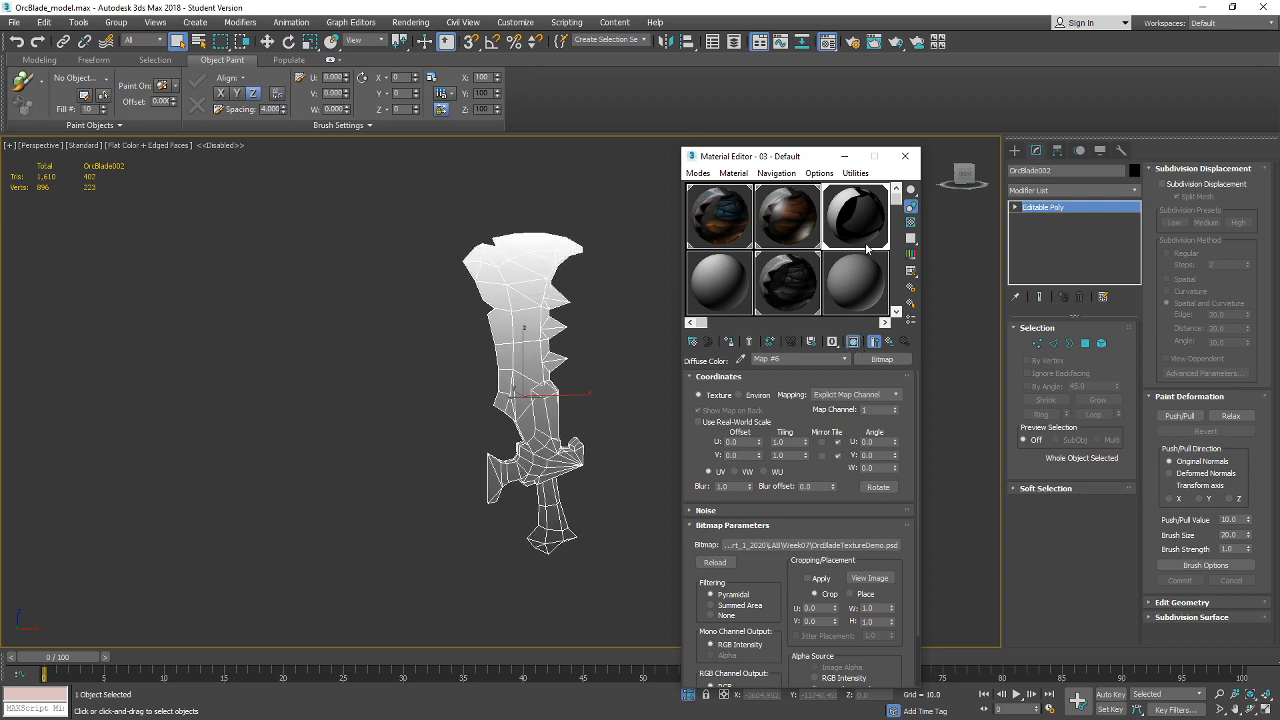
left_click(905, 156)
left_click(657, 385)
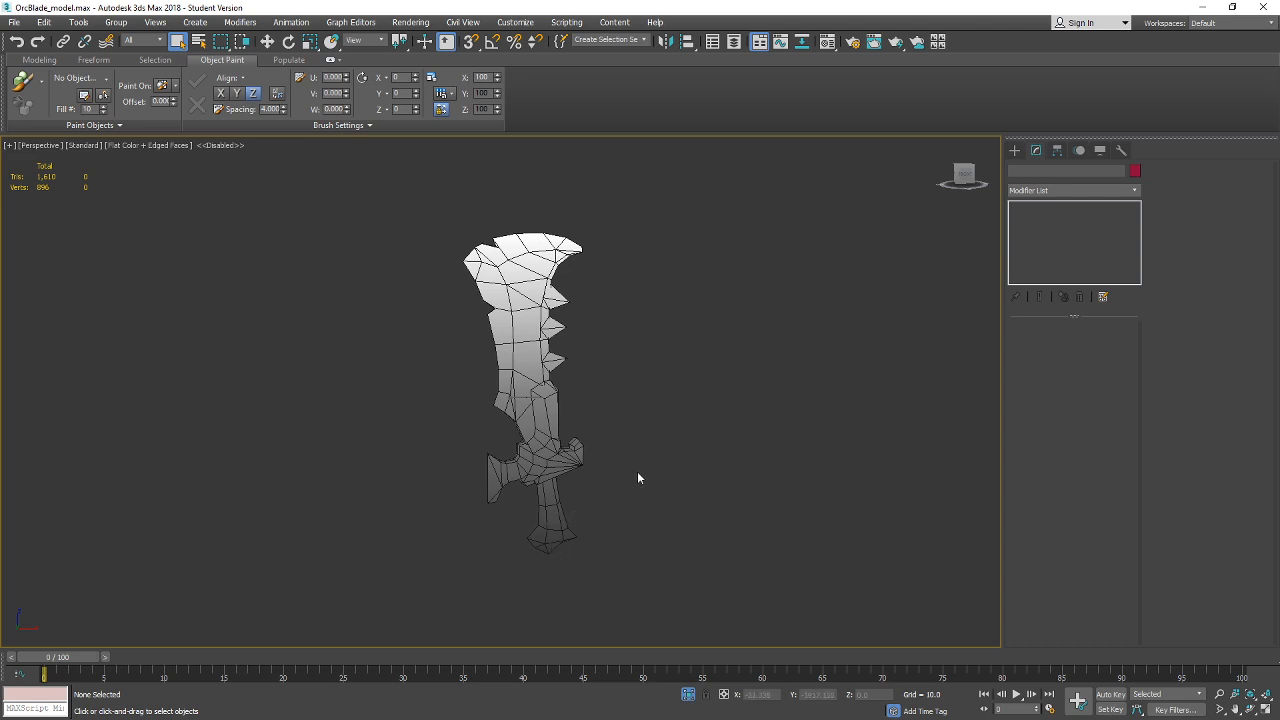
left_click_drag(637, 471, 634, 480)
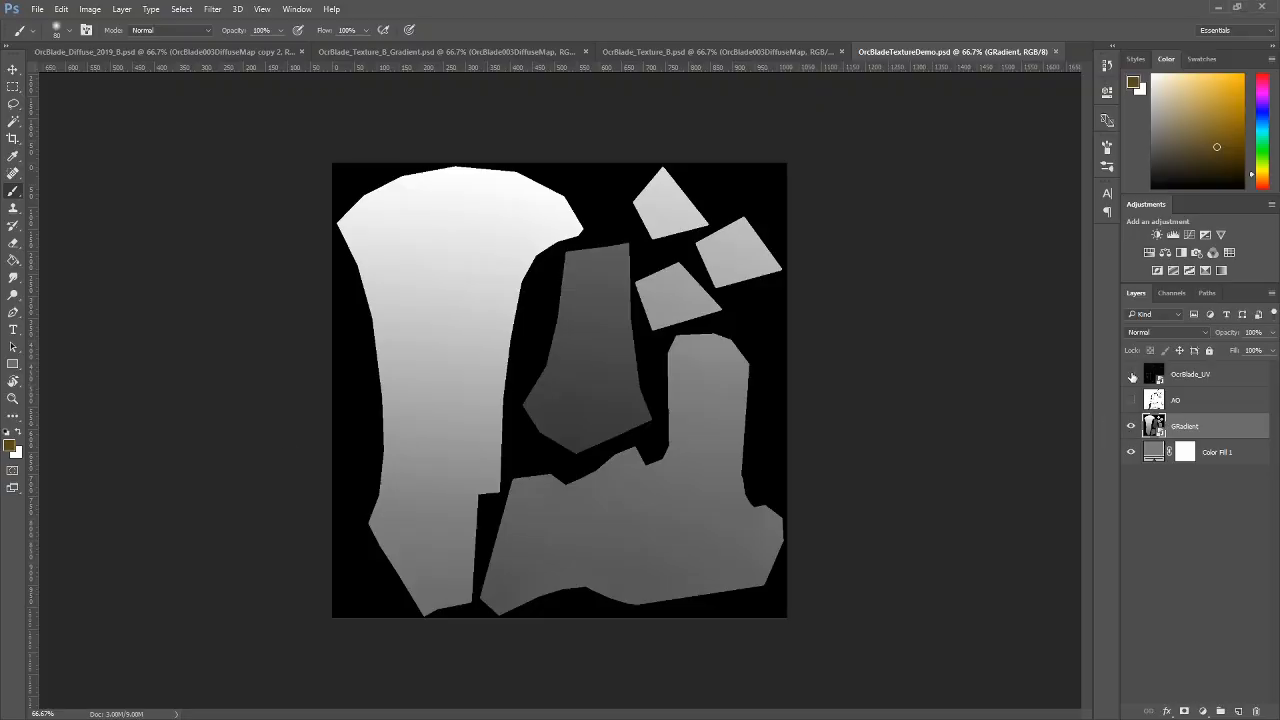
Show the OcrBlade_UV wireframe layer over the gradient in Photoshop and switch back to 3ds Max.
left_click(1131, 374)
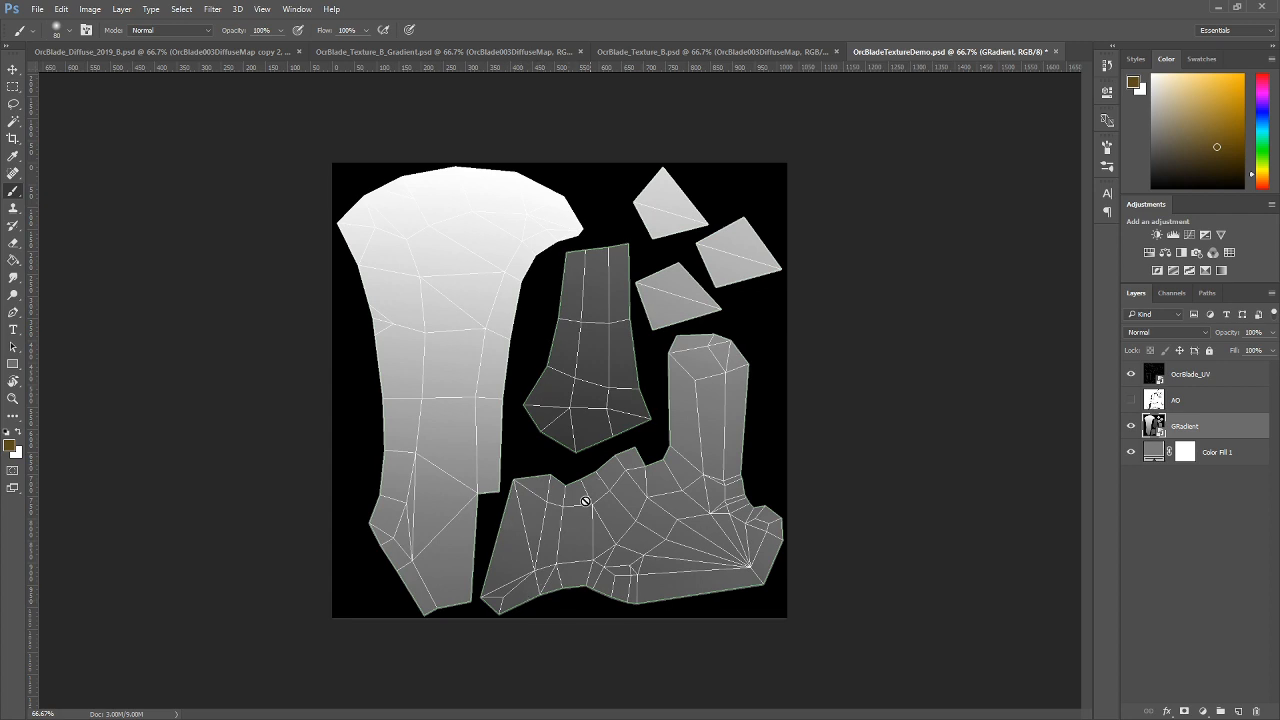
left_click(1219, 6)
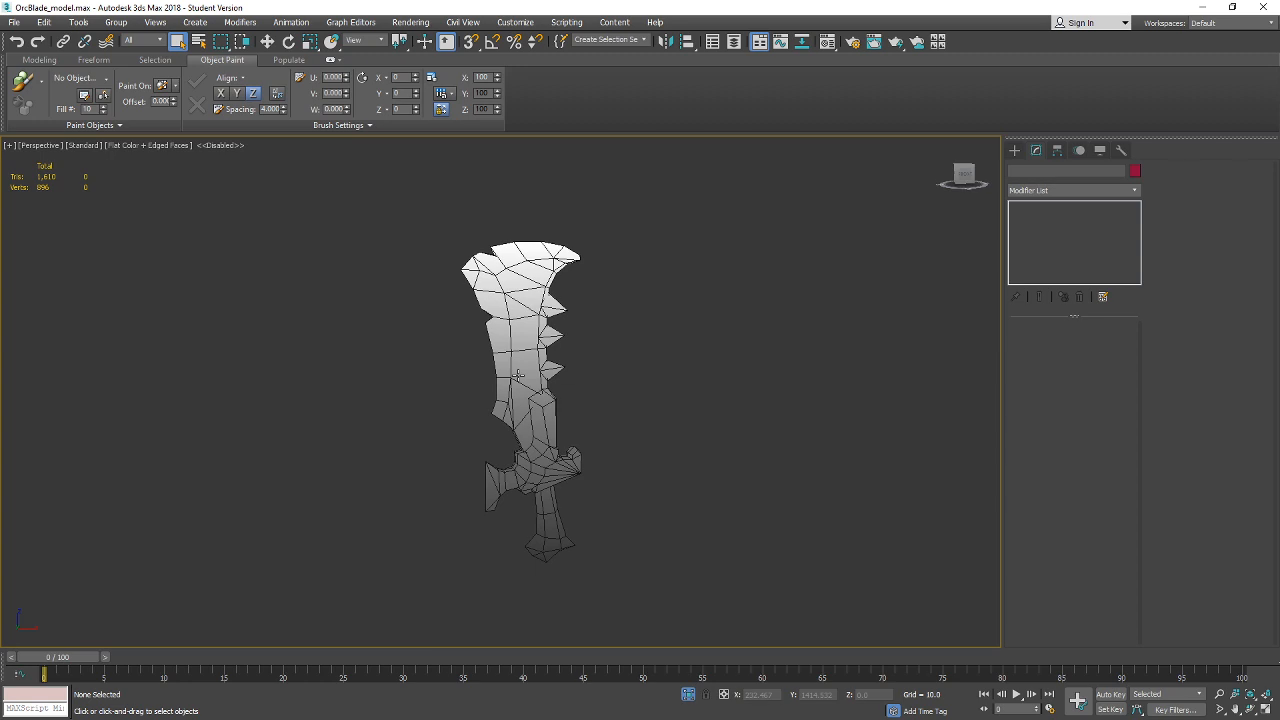
Clone the blade model along the X axis, placing the copy at about X 1362.5.
left_click(519, 375)
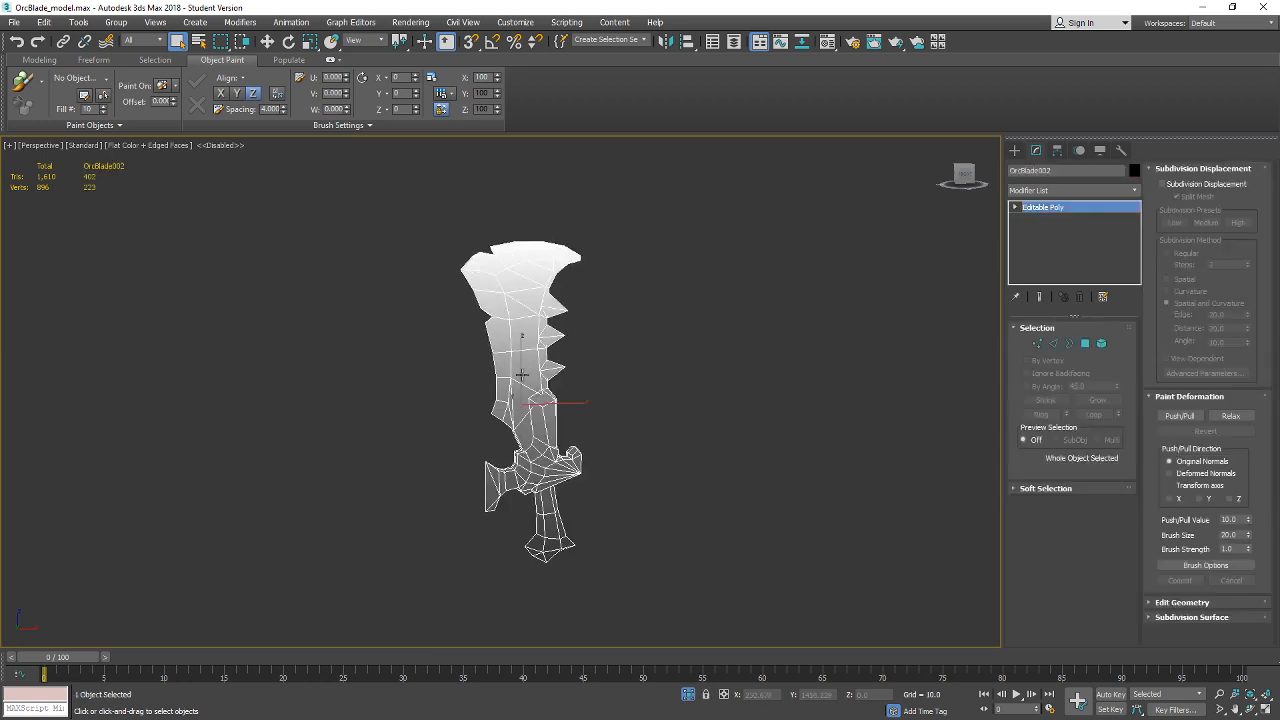
left_click(1014, 150)
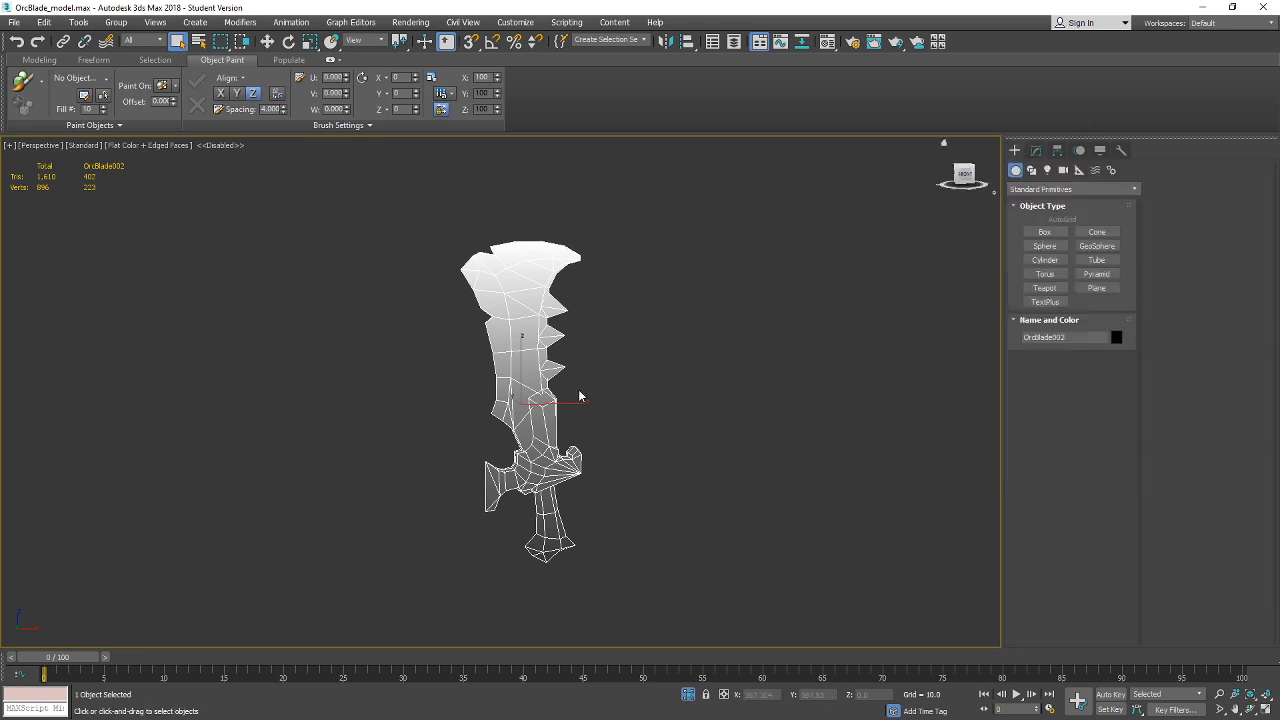
key("w")
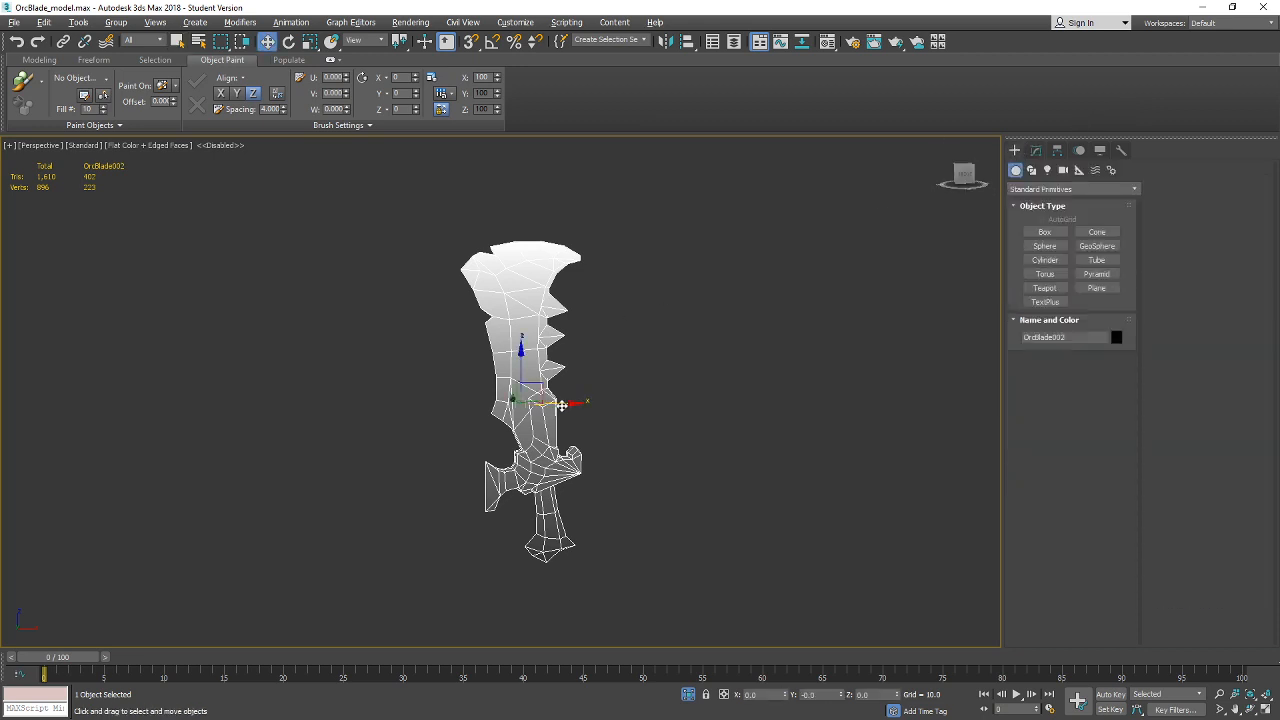
left_click_drag(590, 402, 896, 403)
left_click_drag(570, 404, 896, 403, "shift")
left_click(641, 423)
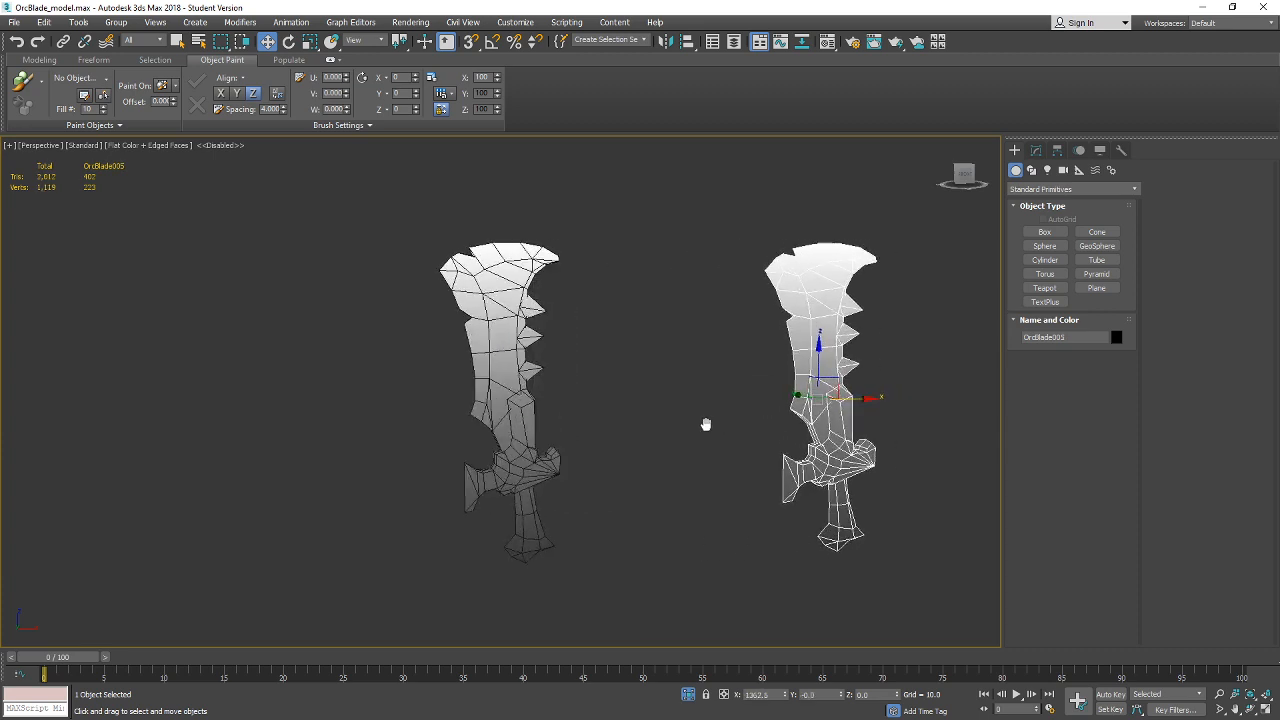
left_click_drag(703, 426, 531, 409)
scroll(531, 409, "up", 5)
scroll(620, 415, "down", 3)
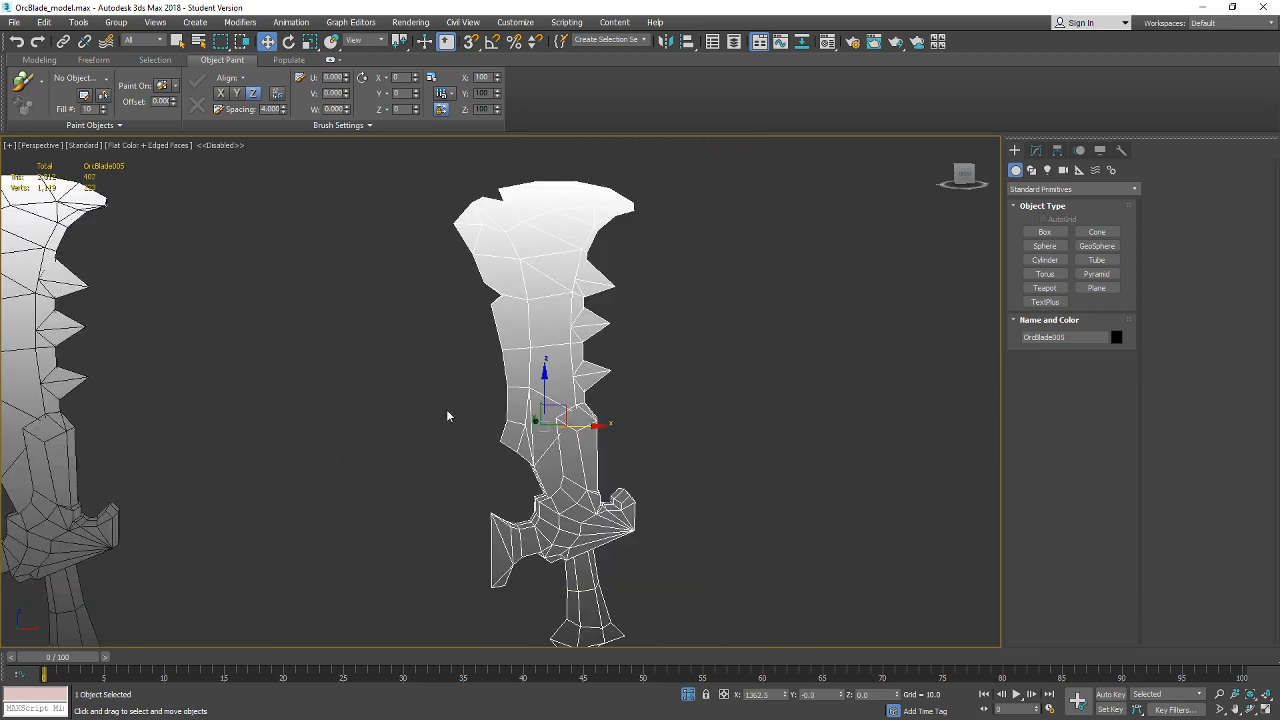
Assign the plain grey 09 - Default material to the copied blade and deselect it.
left_click(828, 43)
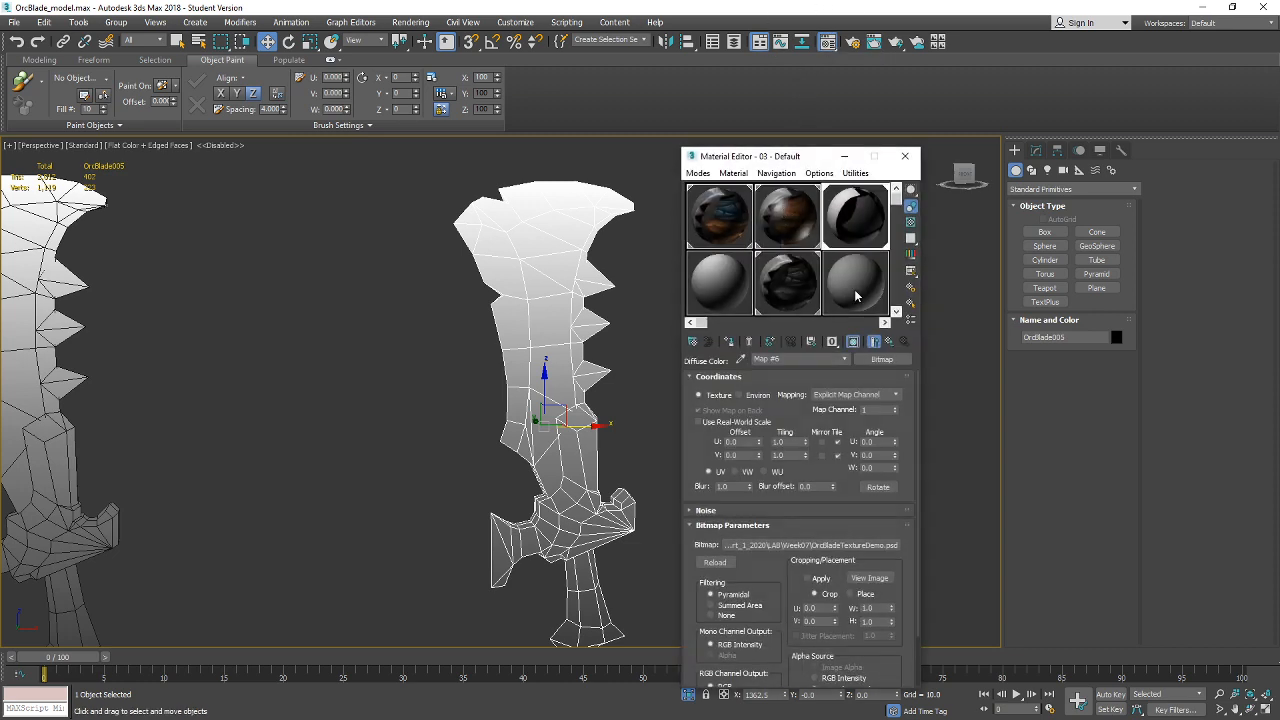
left_click_drag(857, 294, 540, 315)
left_click(905, 156)
left_click(801, 310)
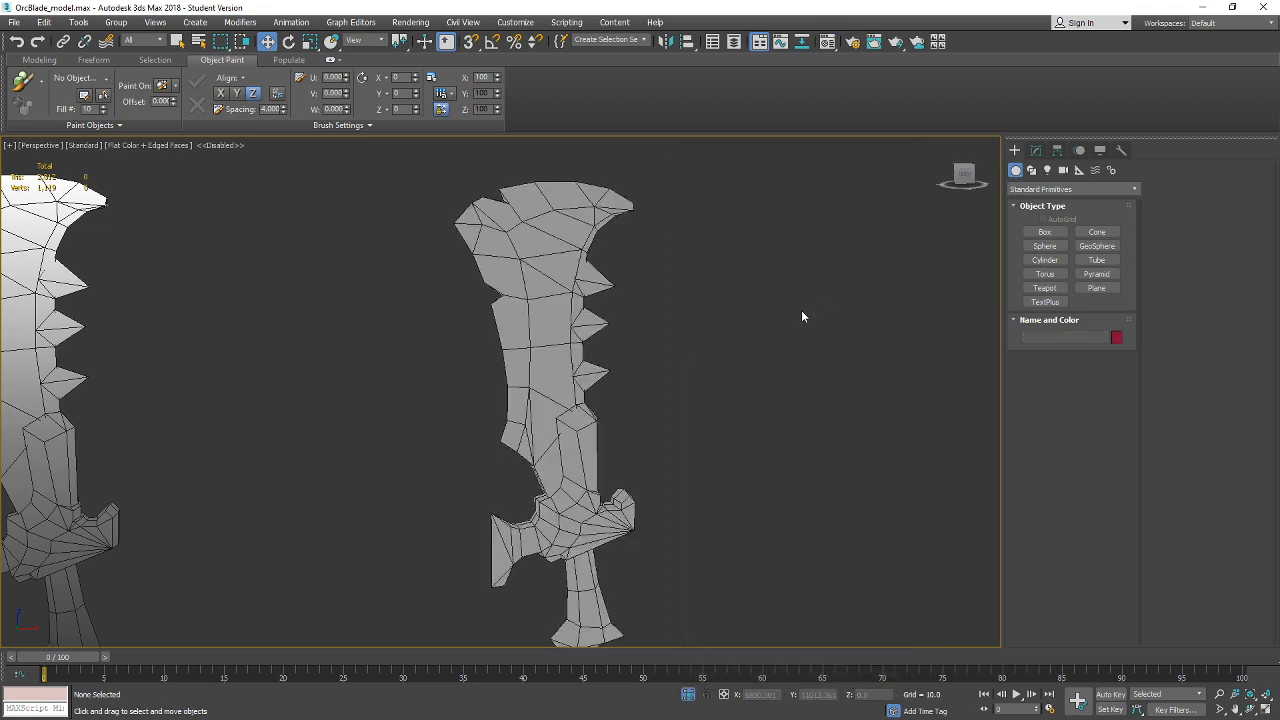
Add a UVW Map modifier to the copied grey blade.
left_click_drag(731, 369, 697, 359)
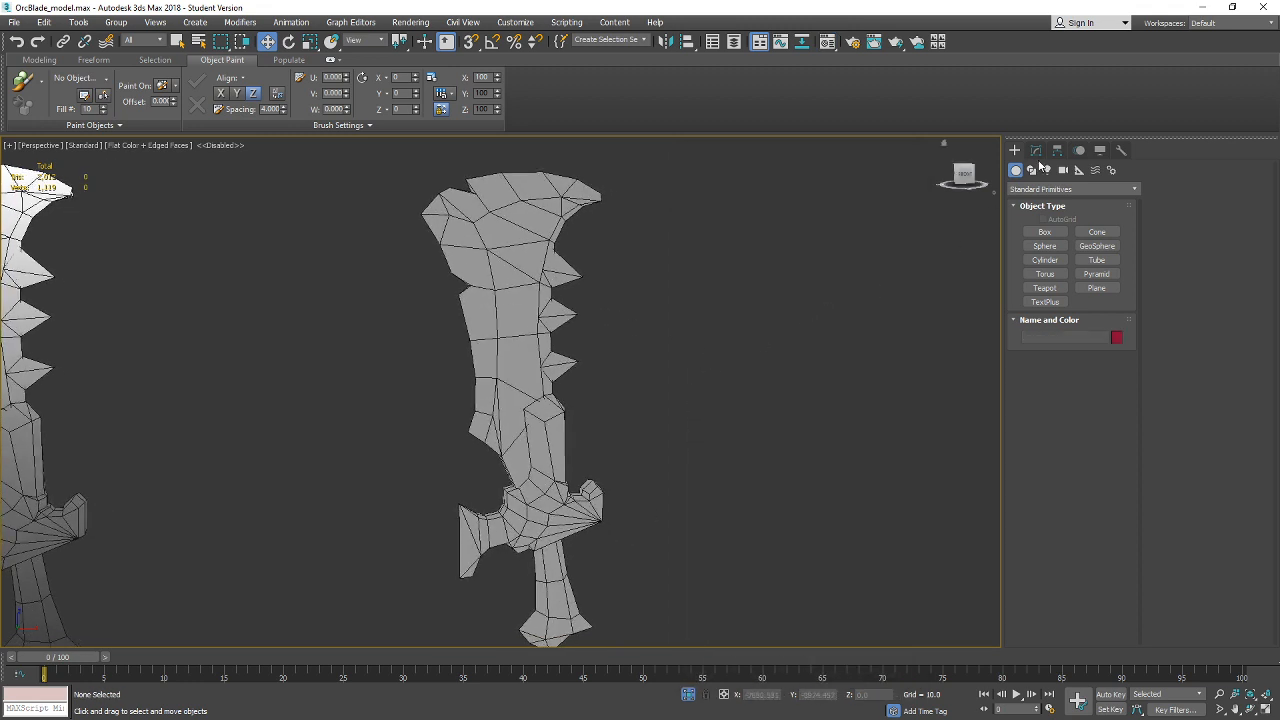
left_click(1036, 151)
left_click(509, 280)
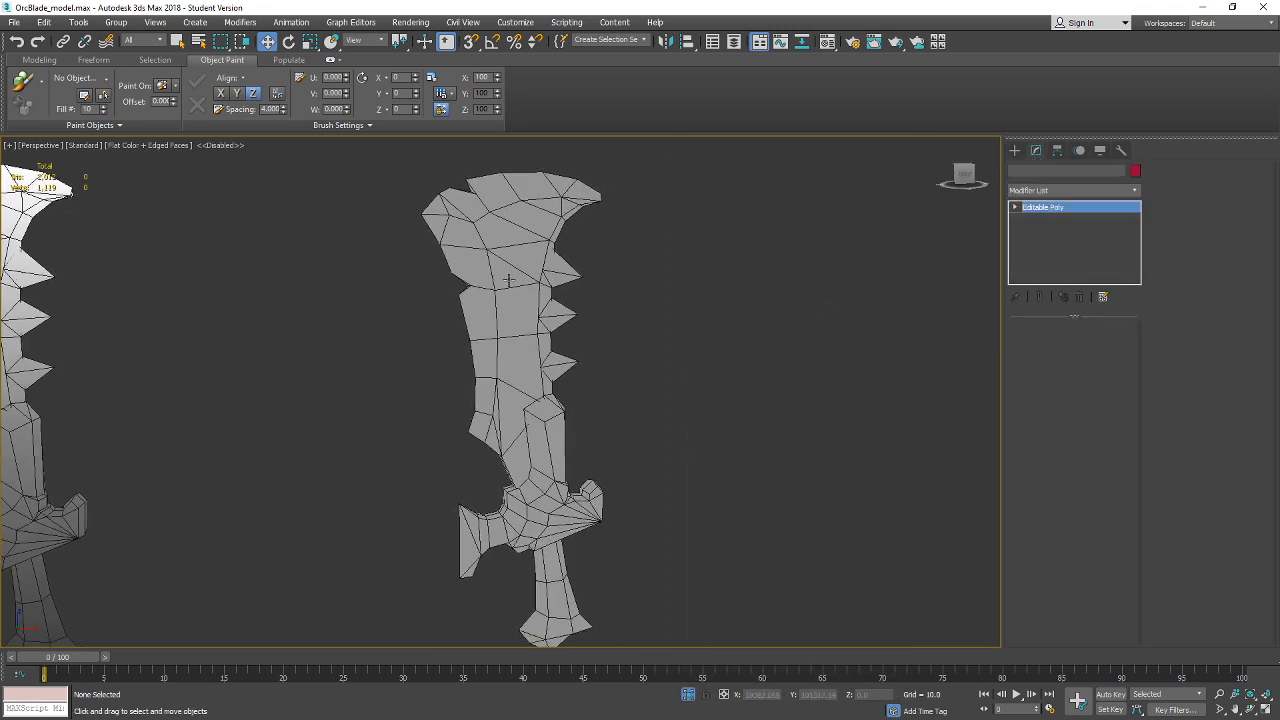
left_click(1118, 191)
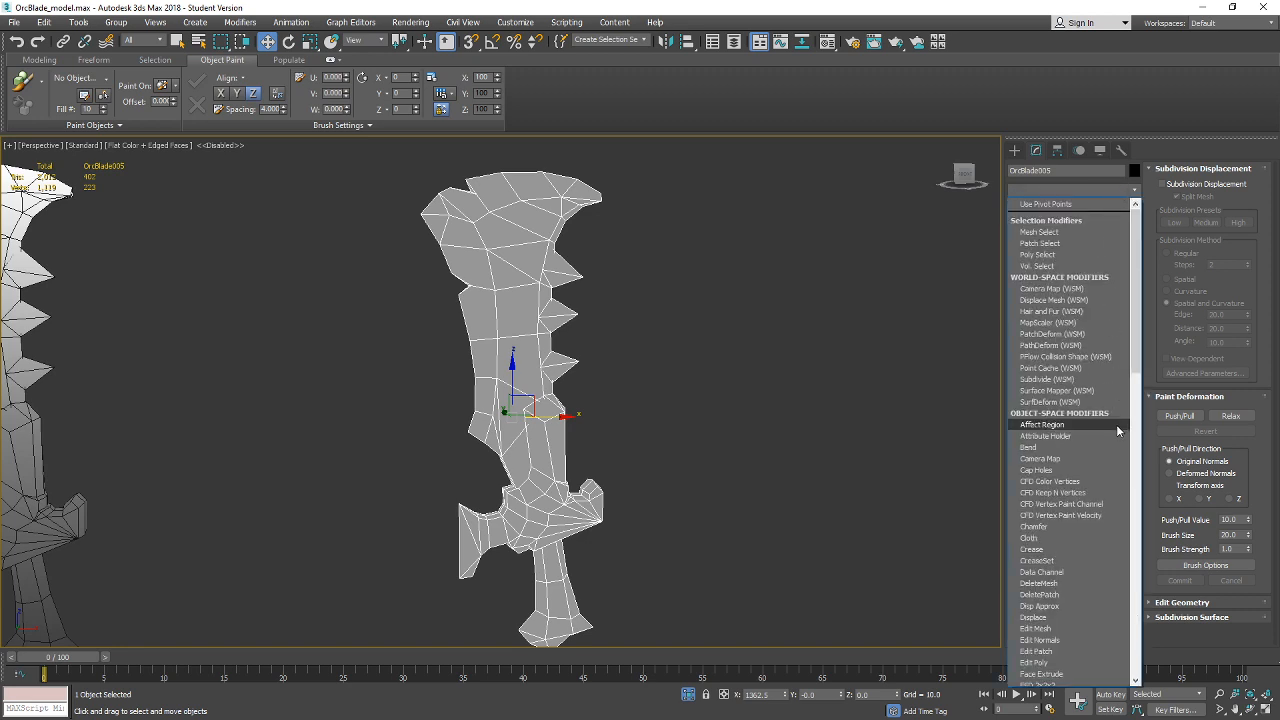
type("uv")
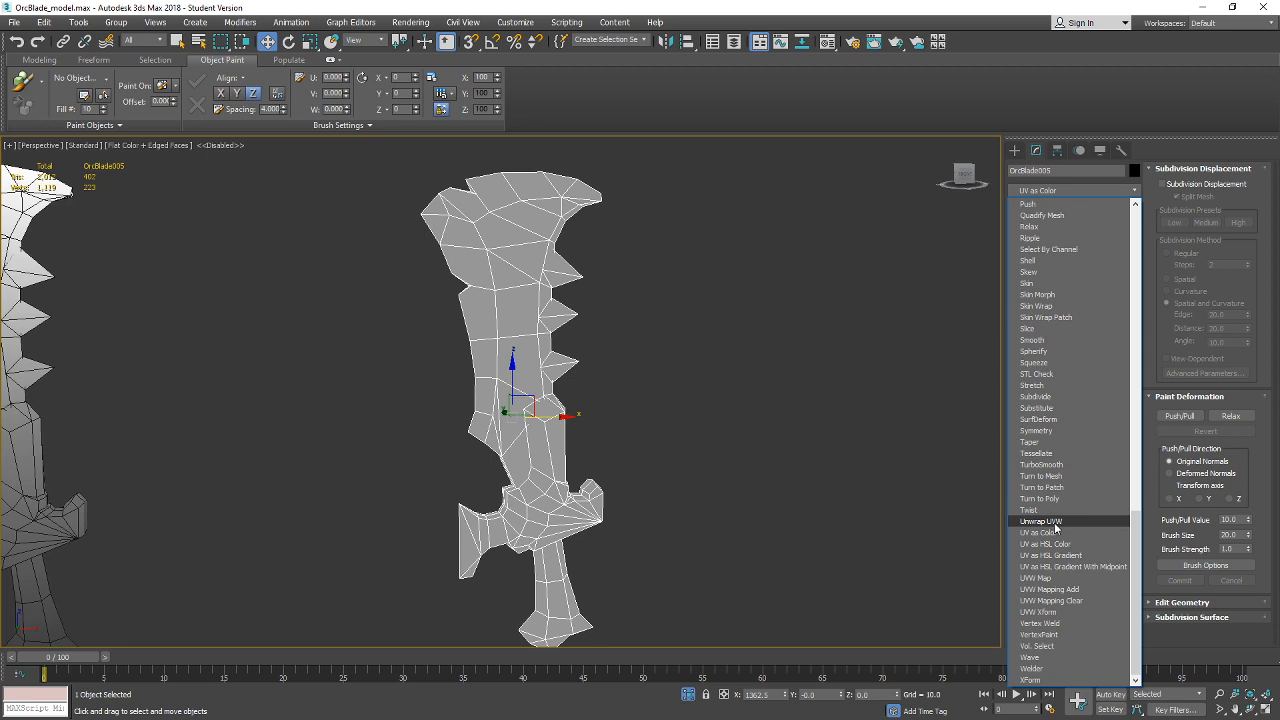
left_click(1035, 578)
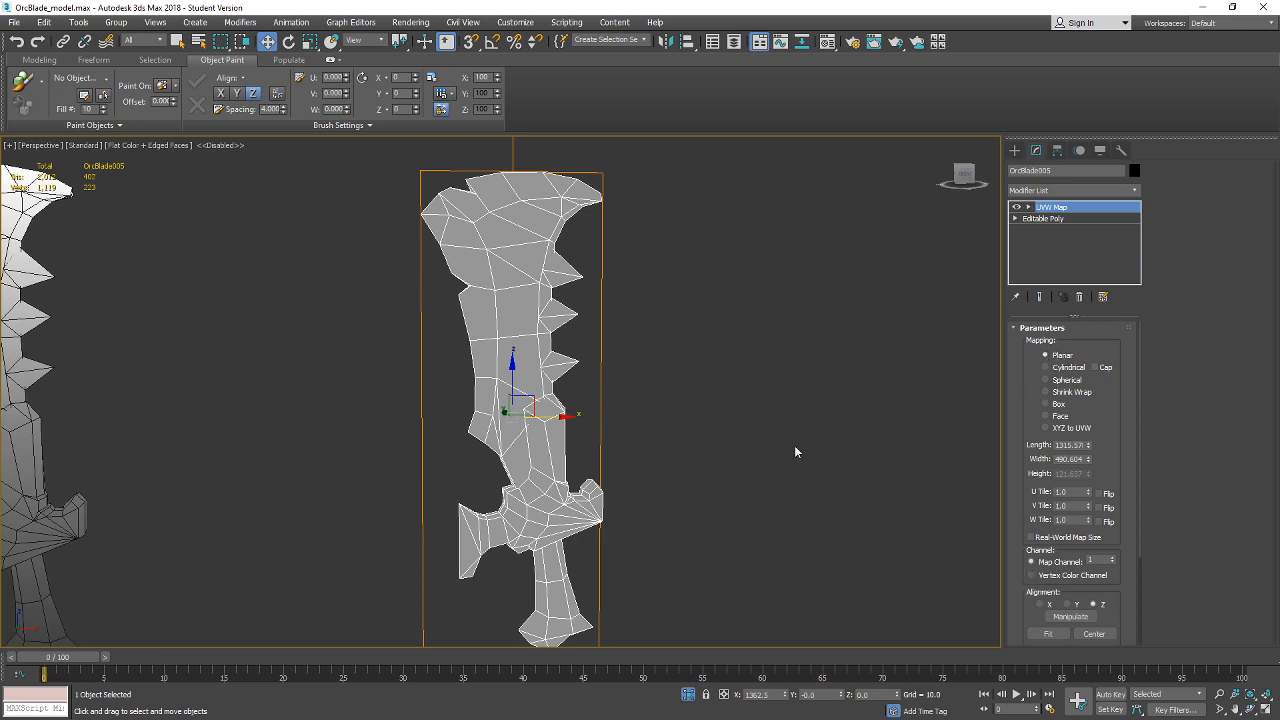
scroll(760, 448, "down", 4)
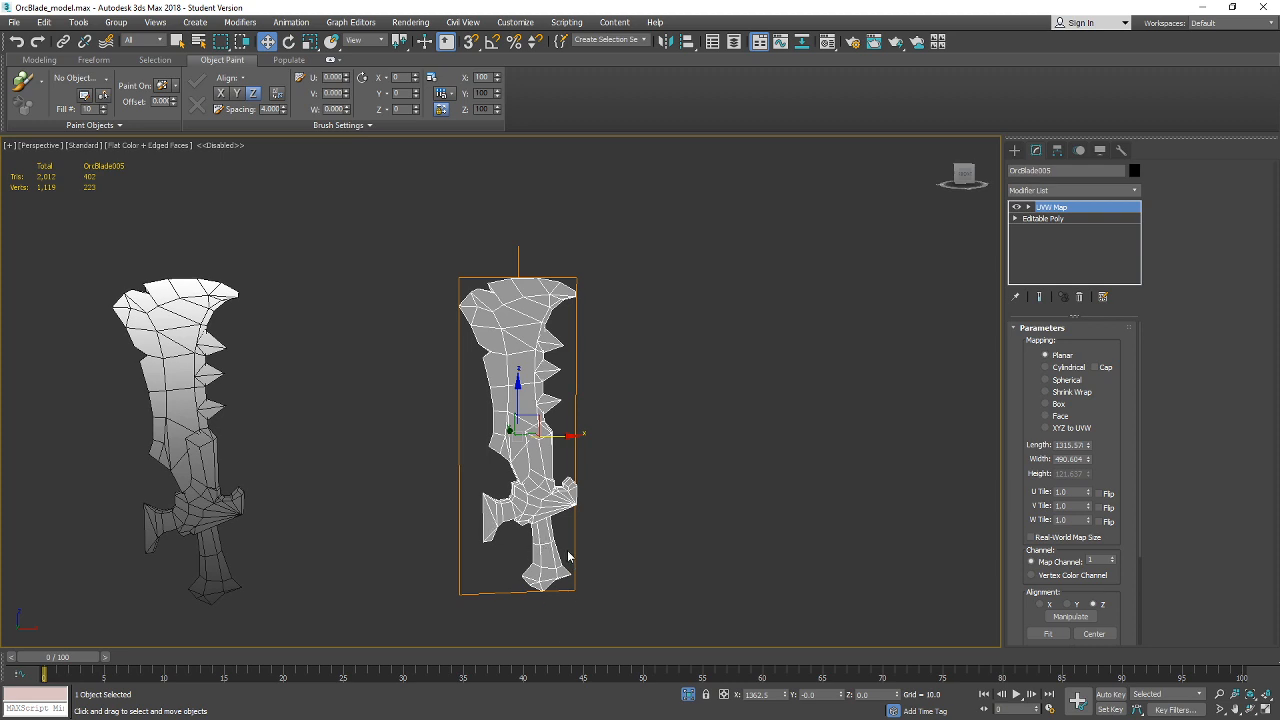
Try Box mapping on the copied blade's UVW Map modifier and return it to Planar.
left_click(1046, 404)
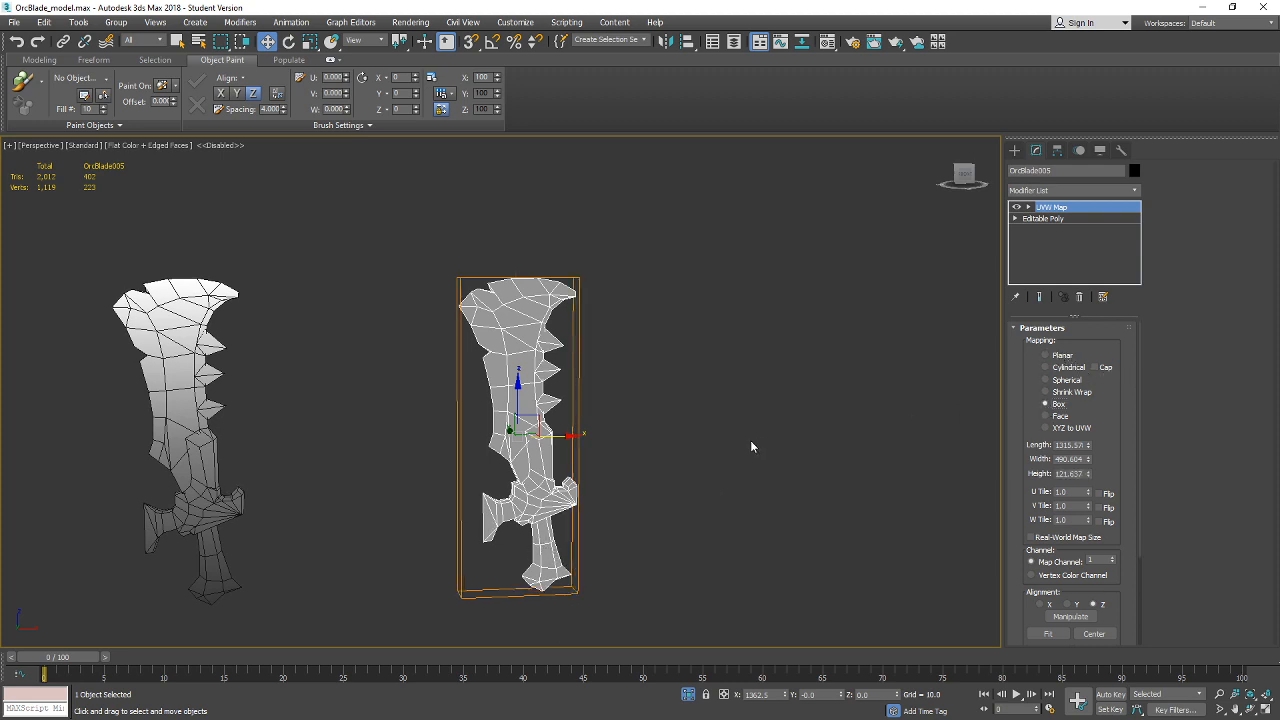
left_click_drag(751, 442, 741, 454)
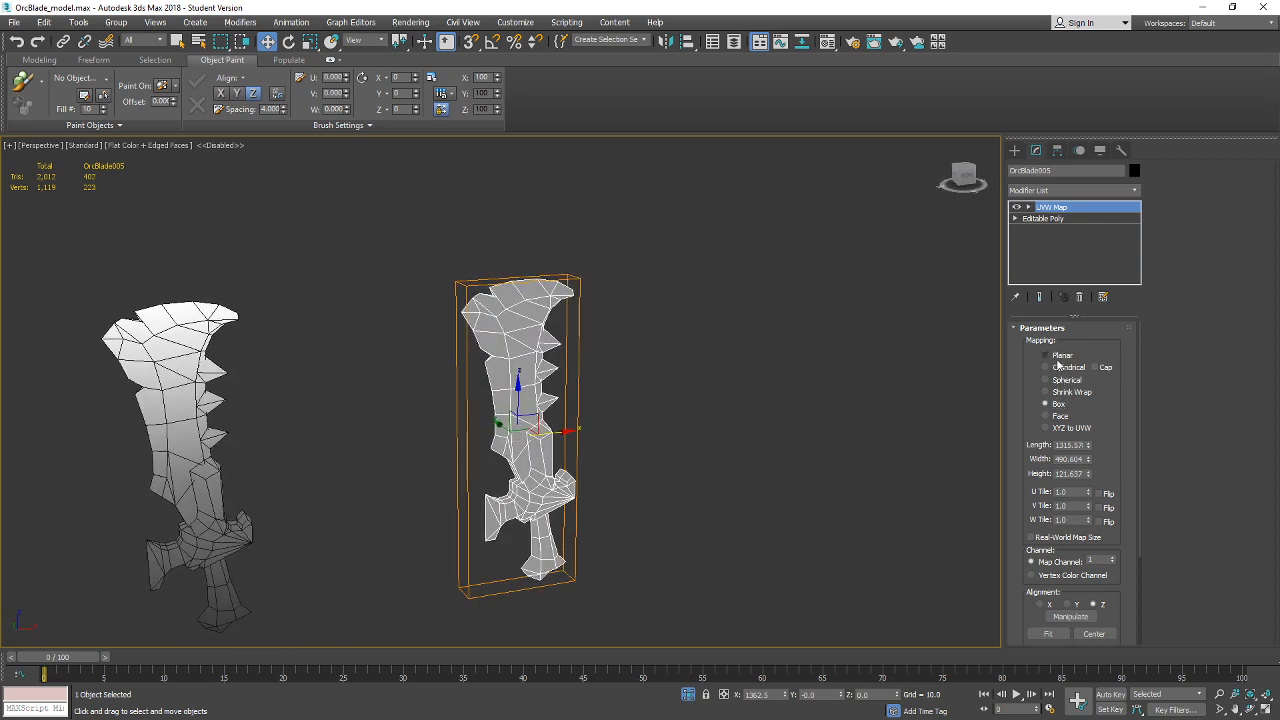
left_click(1046, 356)
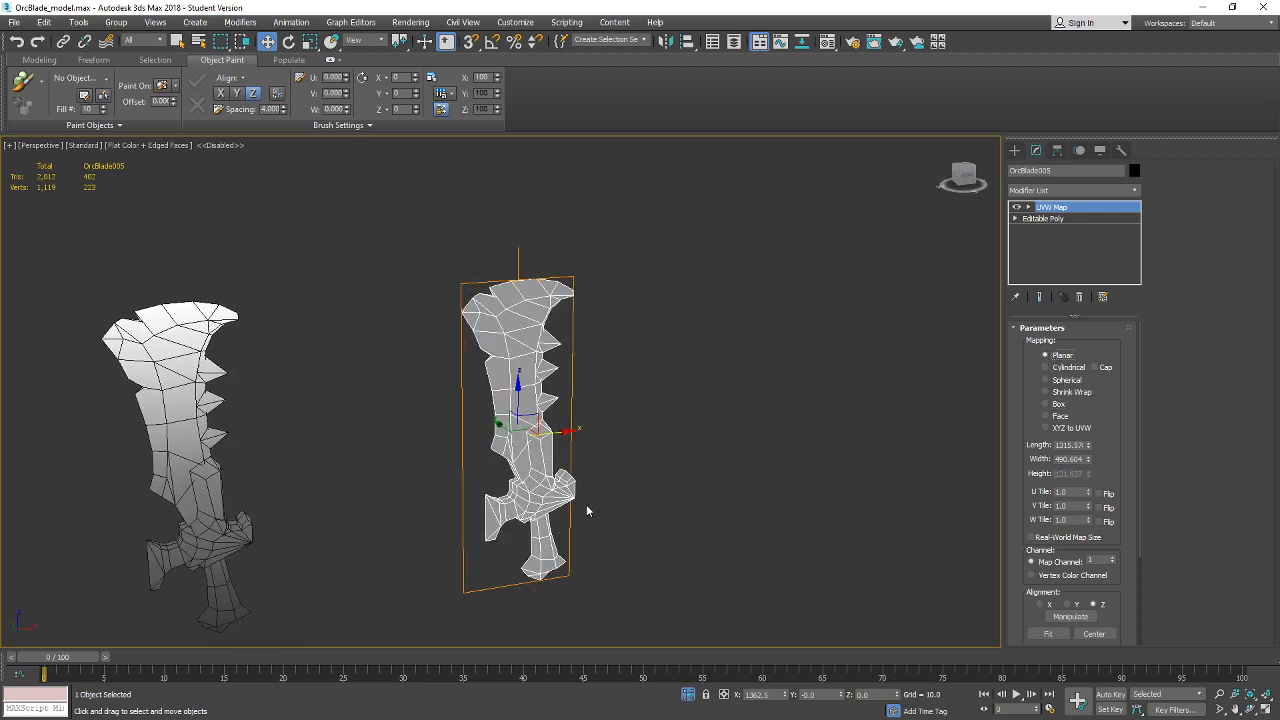
Make 09 - Default the active material and set the UVW Map modifier's map channel to 2.
left_click(827, 42)
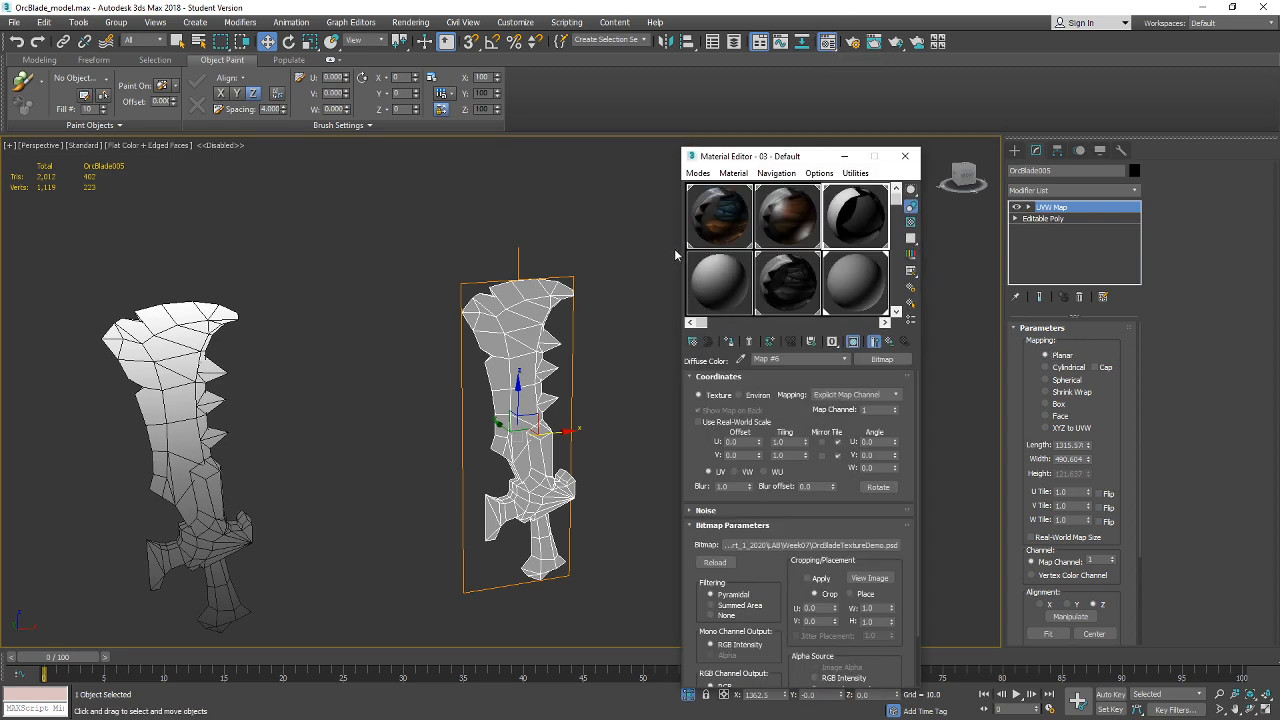
left_click(868, 303)
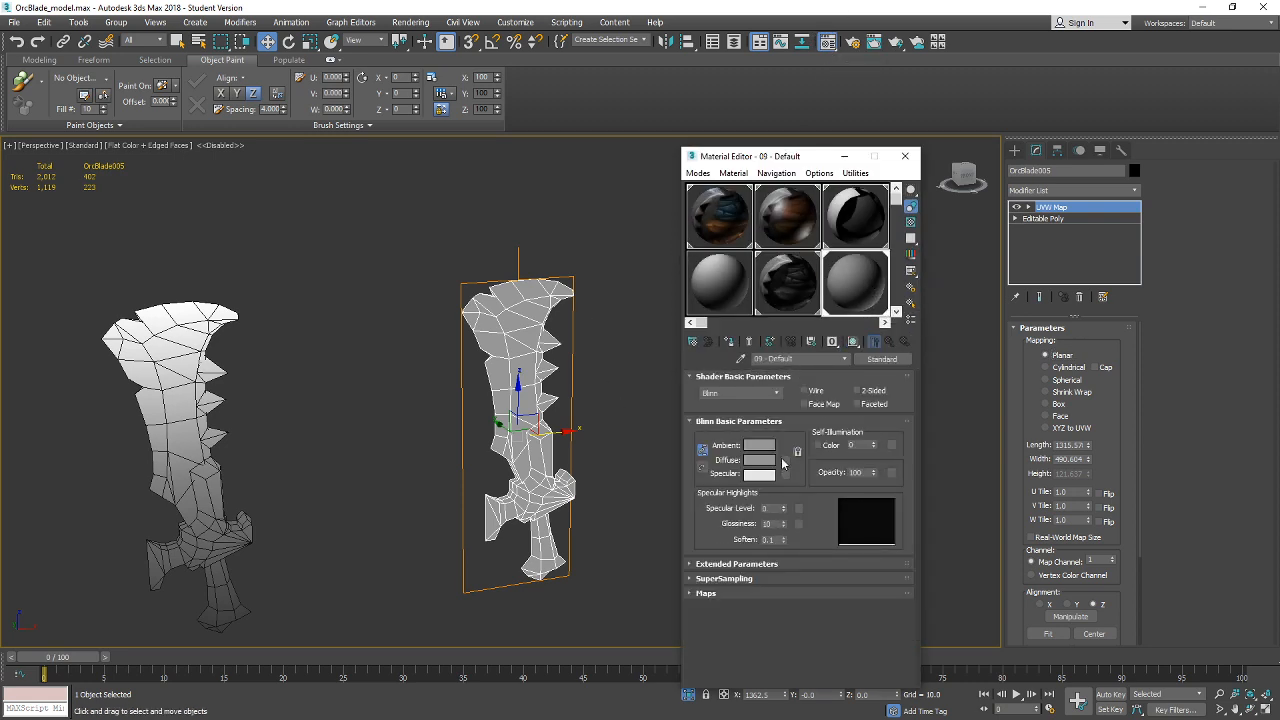
left_click(905, 156)
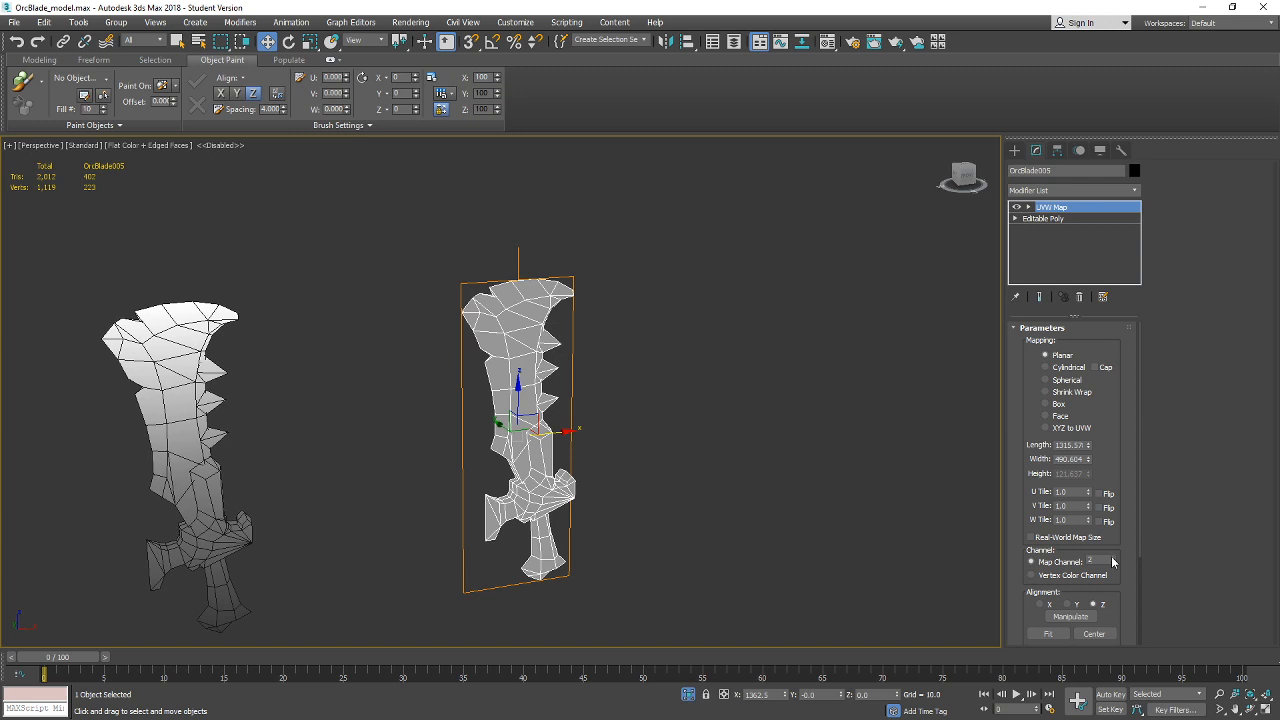
Assign a Gradient map on map channel 2 to the 09 - Default material's diffuse color and display it in the viewport.
left_click(827, 41)
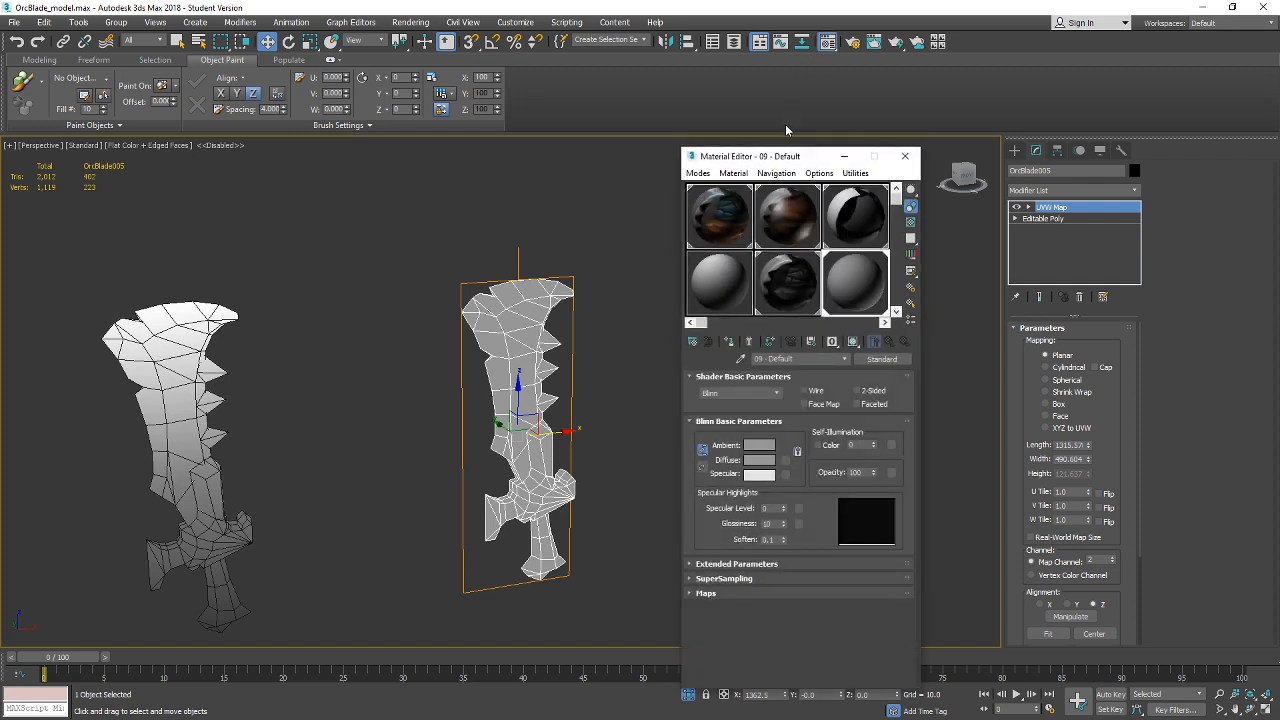
left_click(787, 464)
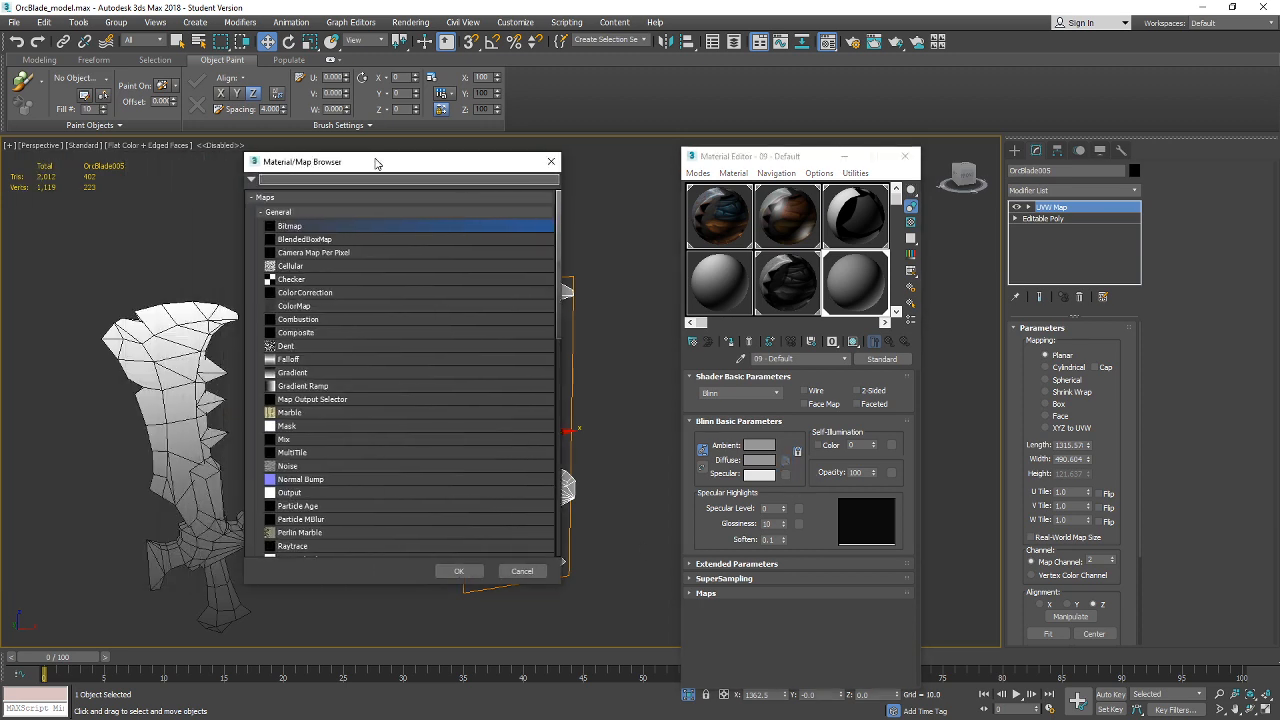
left_click(309, 373)
left_click(459, 571)
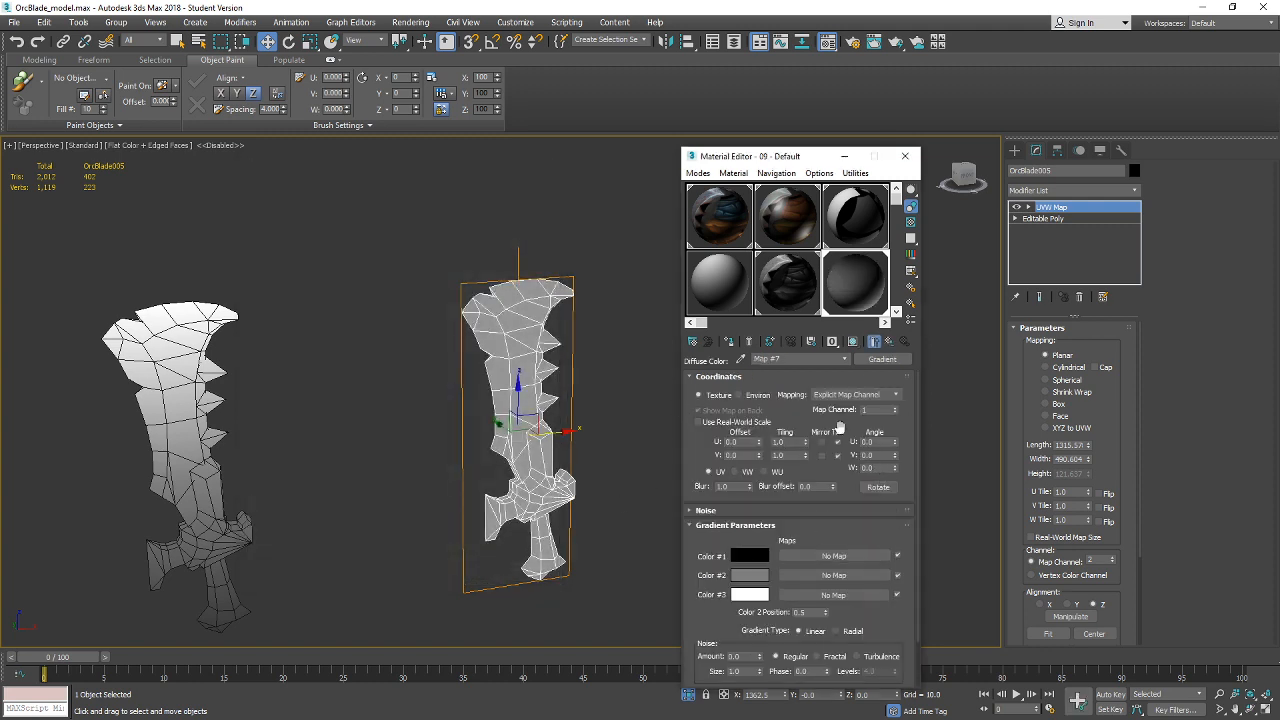
left_click(895, 408)
left_click(853, 341)
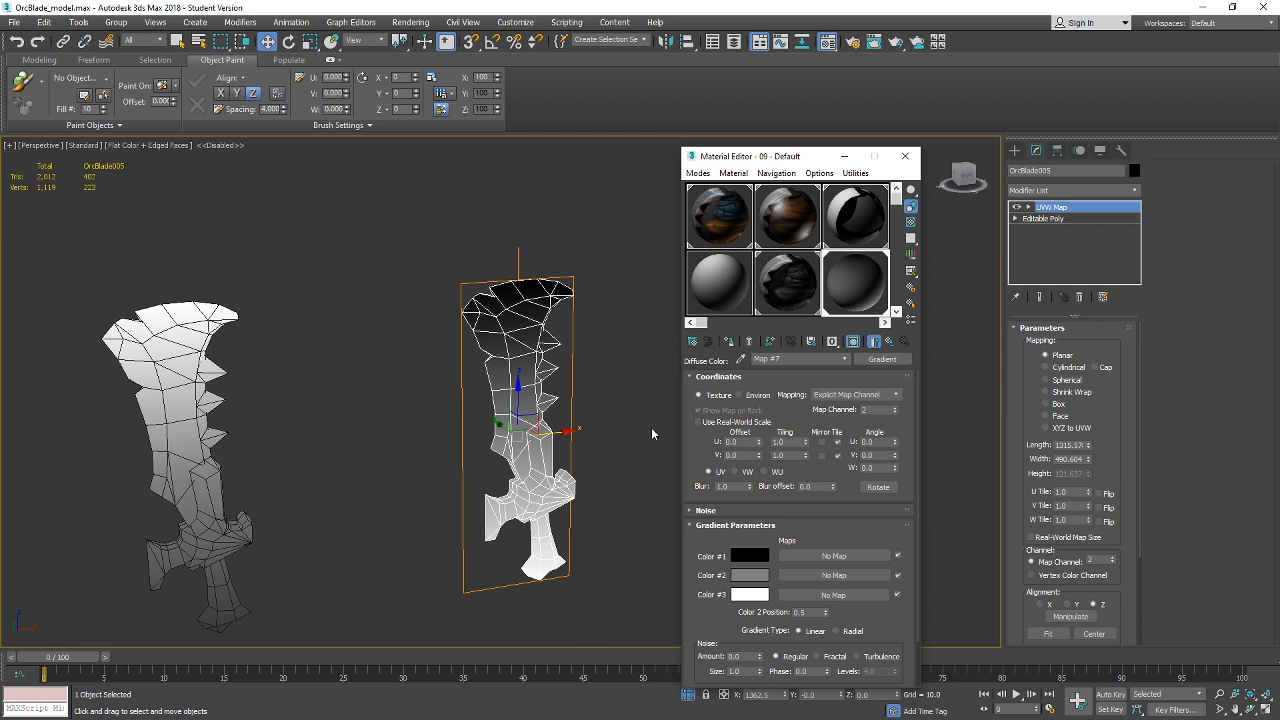
Set the gradient's Color #1 to pure white, RGB 255, 255, 255.
left_click(746, 555)
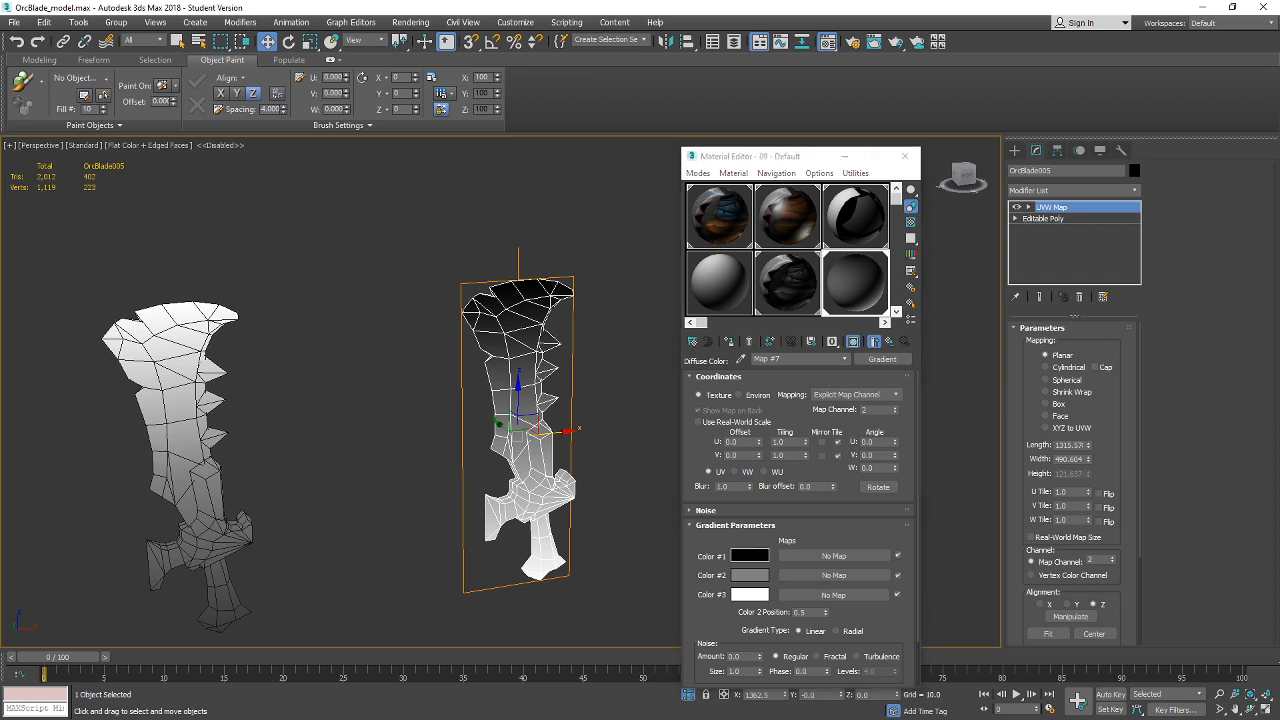
left_click_drag(503, 267, 537, 274)
left_click_drag(465, 299, 482, 404)
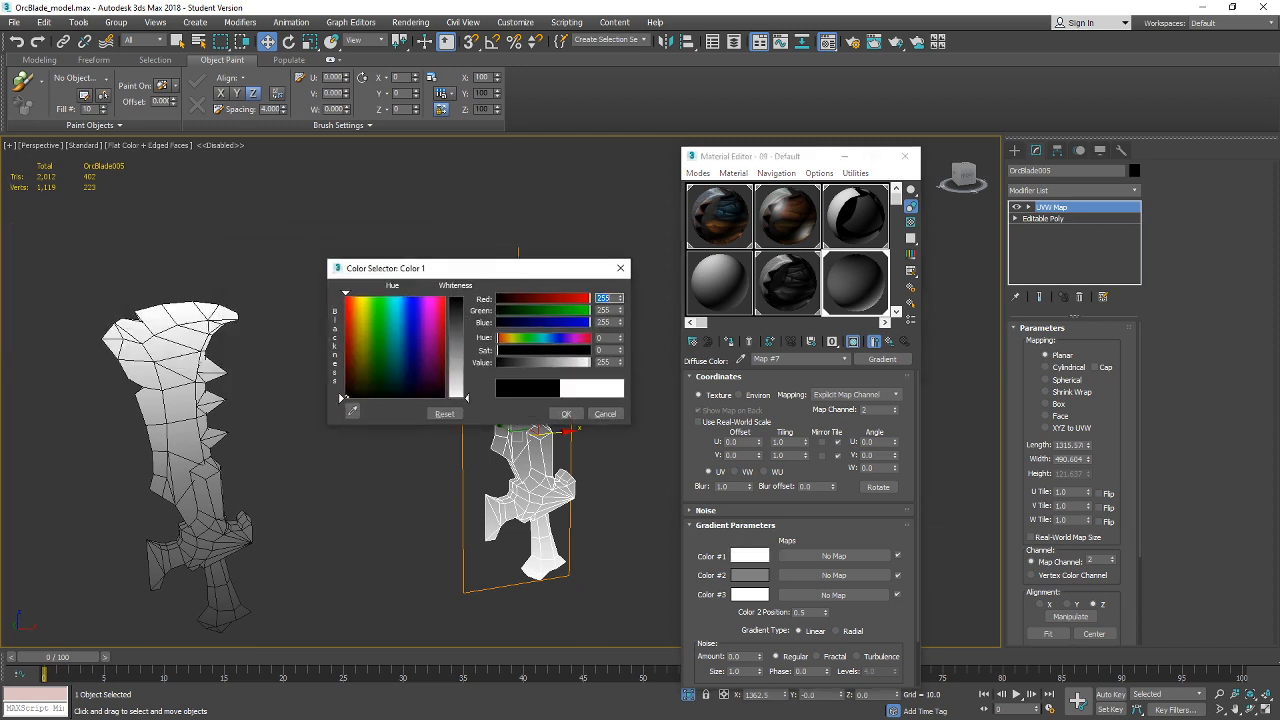
left_click(564, 414)
Set the gradient's Color #3 to dark grey, RGB 52, 52, 52, and close the Material Editor.
left_click(755, 596)
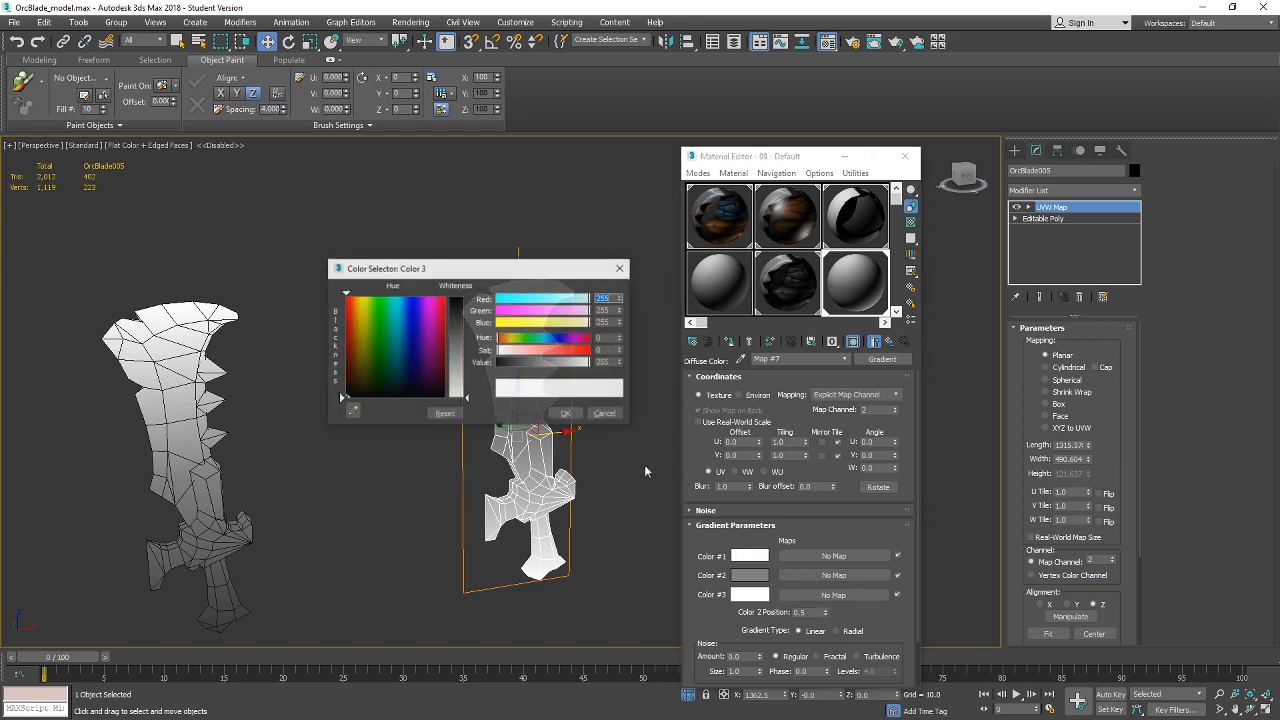
left_click_drag(465, 392, 274, 218)
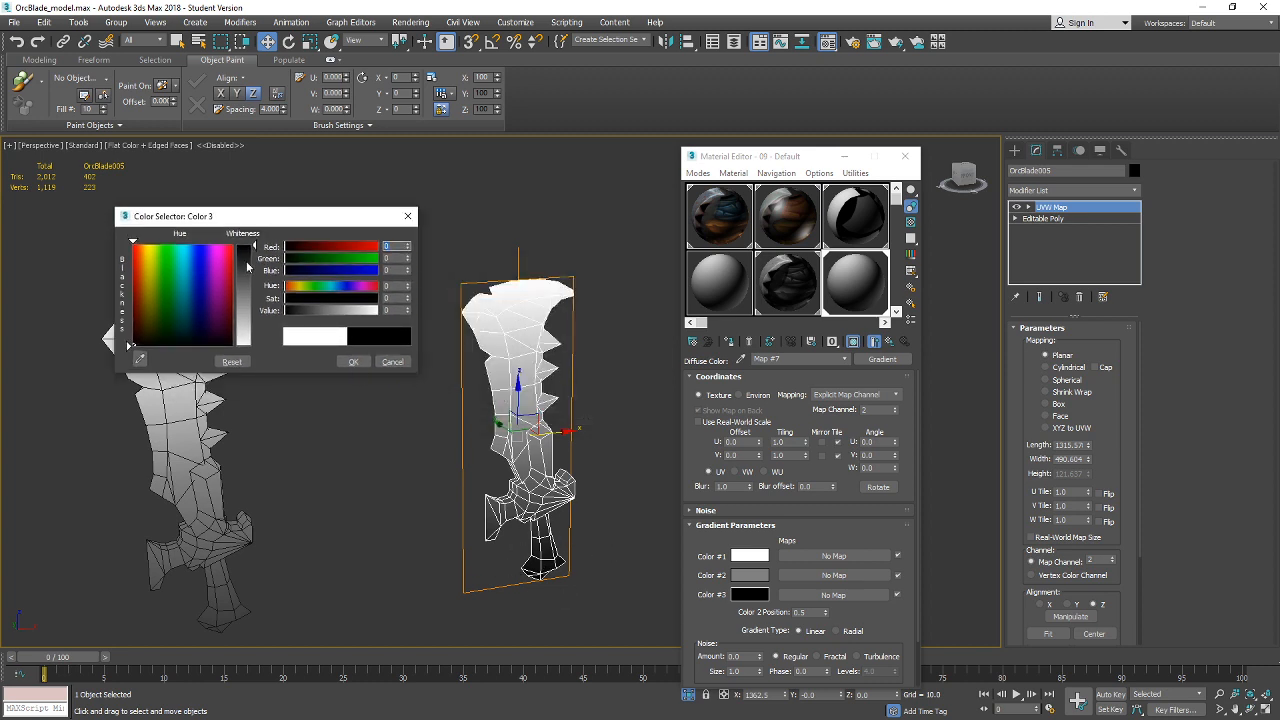
left_click_drag(251, 247, 251, 267)
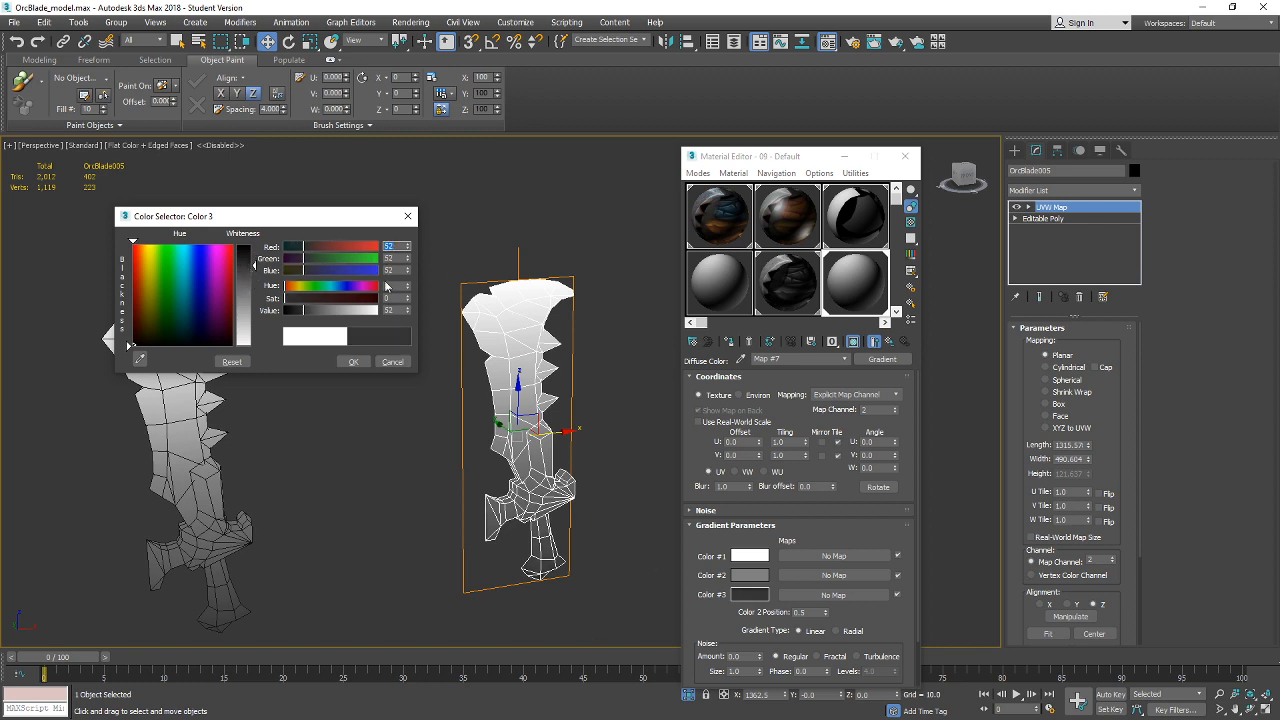
left_click(352, 364)
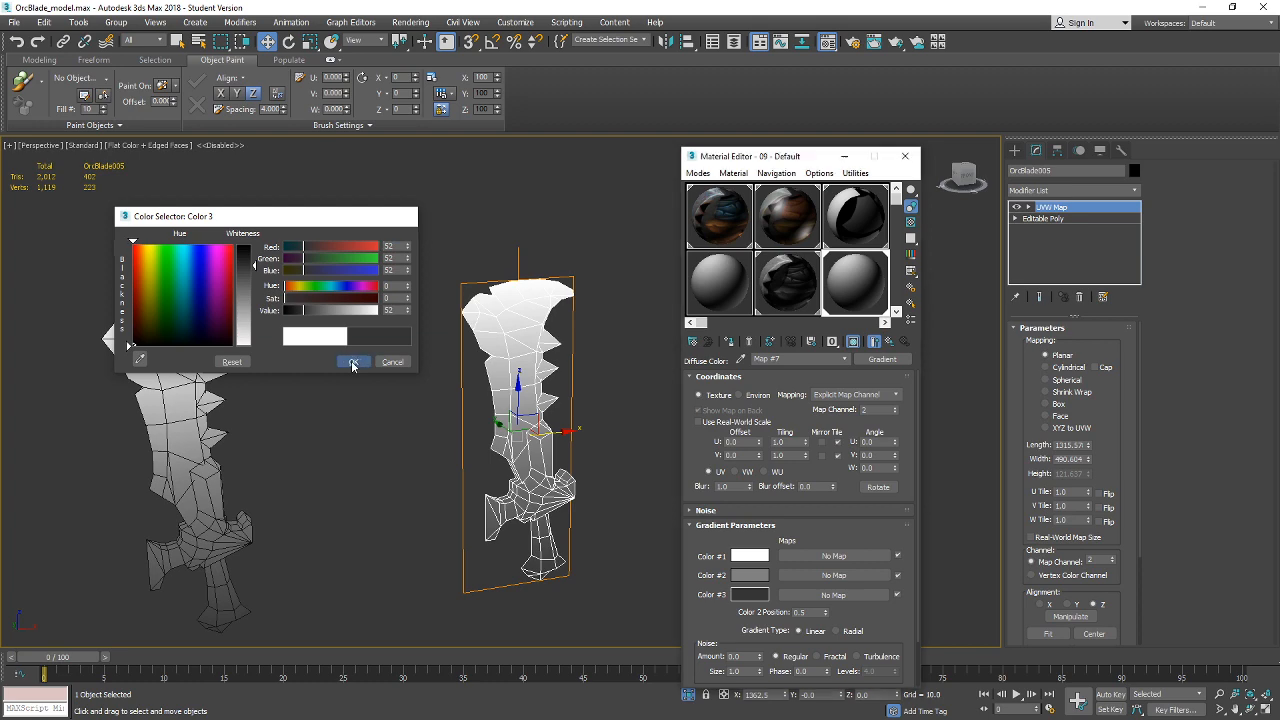
left_click_drag(644, 480, 616, 451)
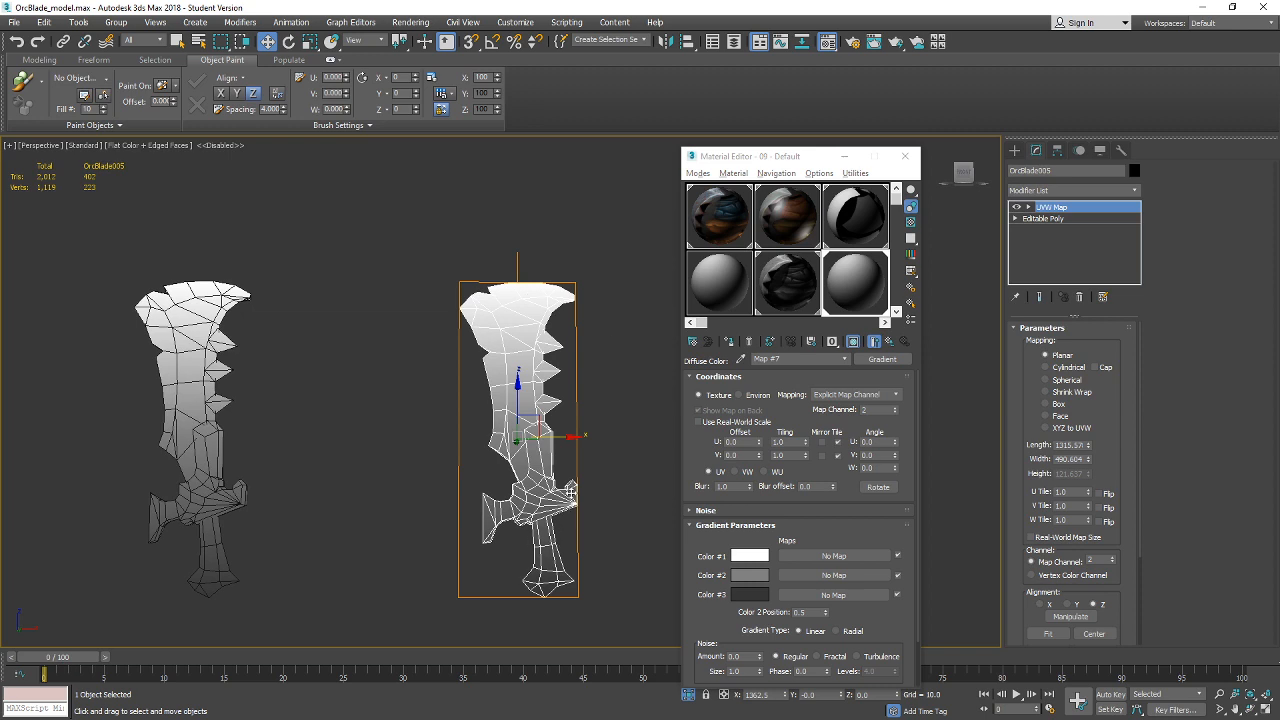
left_click(904, 156)
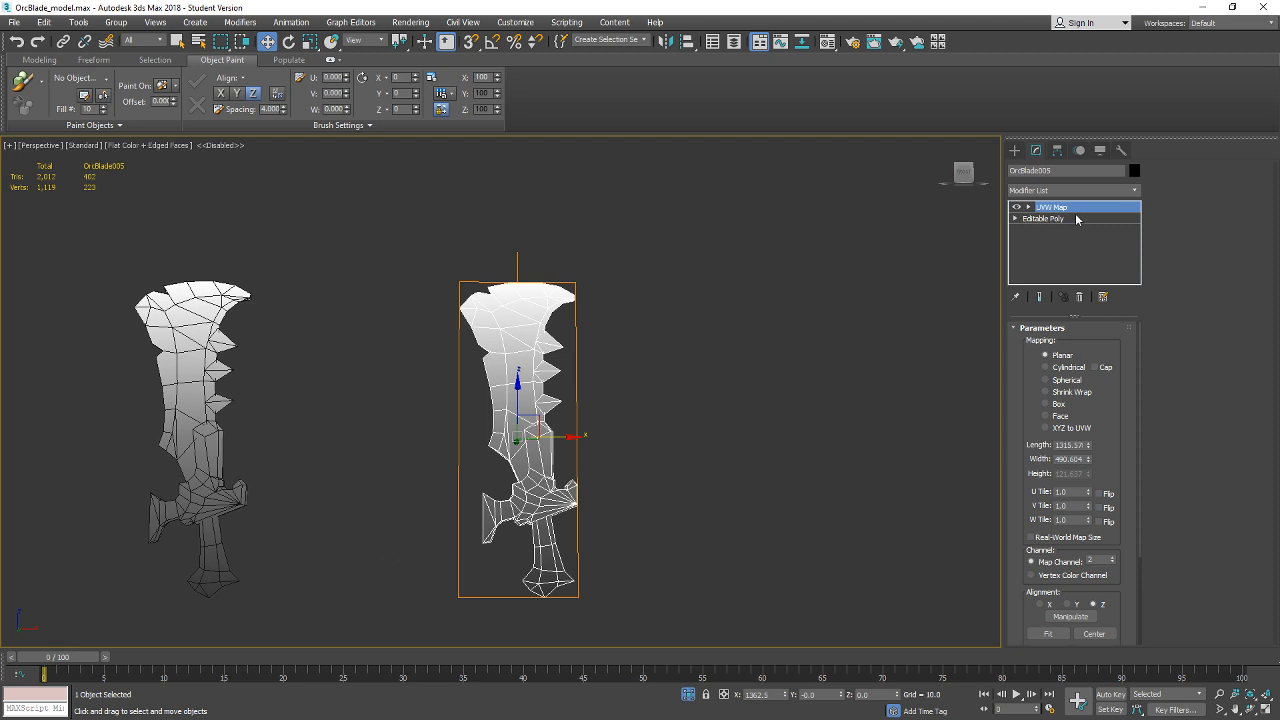
Select the copied gradient blade and open Render To Texture for it.
left_click(611, 239)
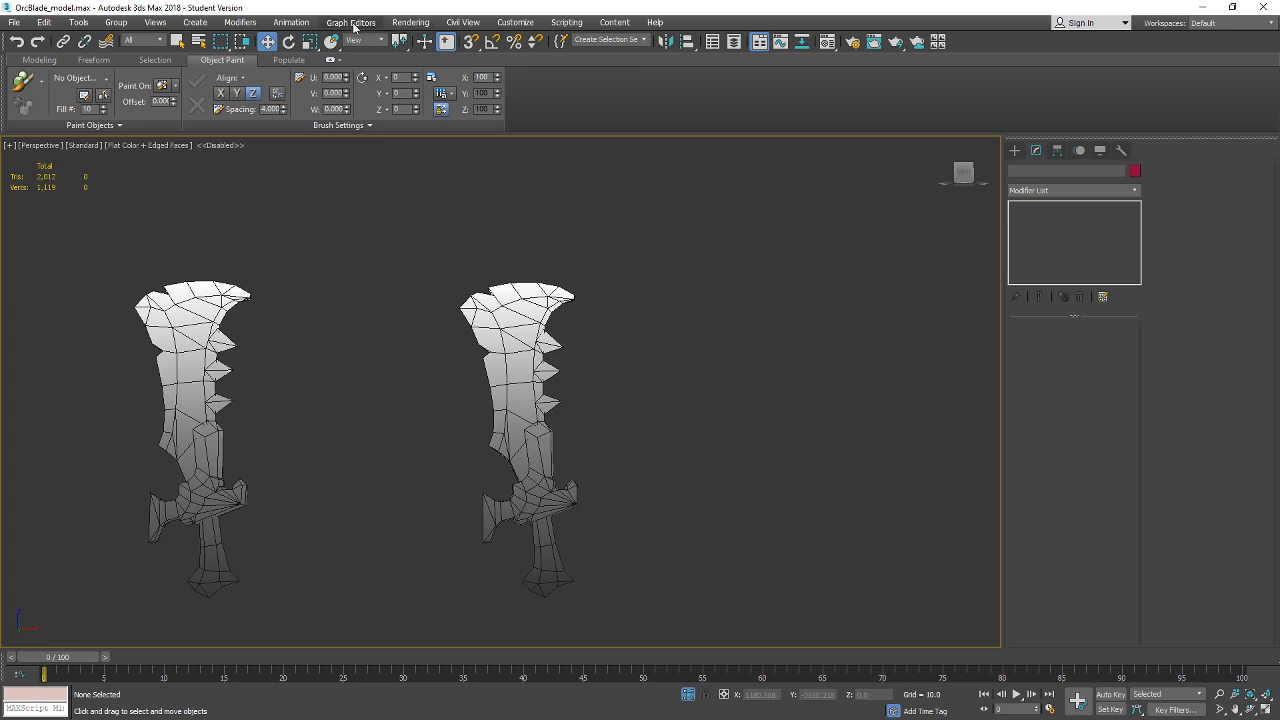
left_click(398, 24)
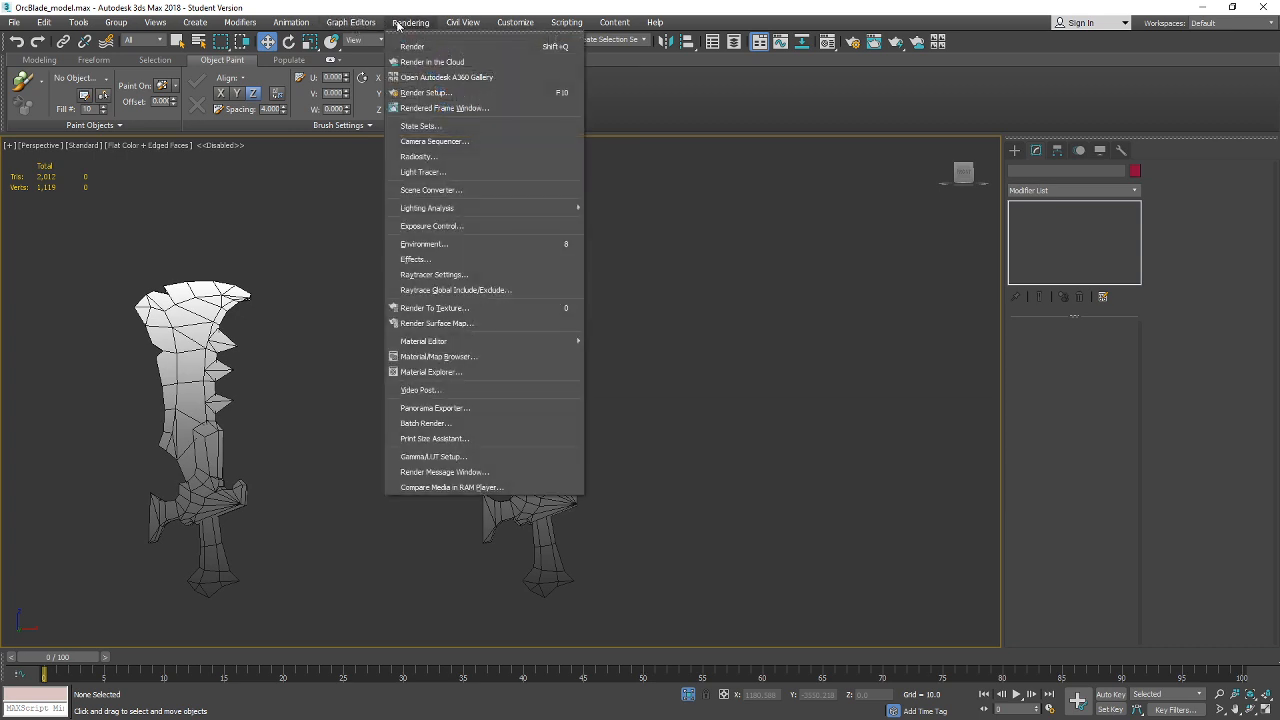
left_click_drag(798, 438, 906, 470)
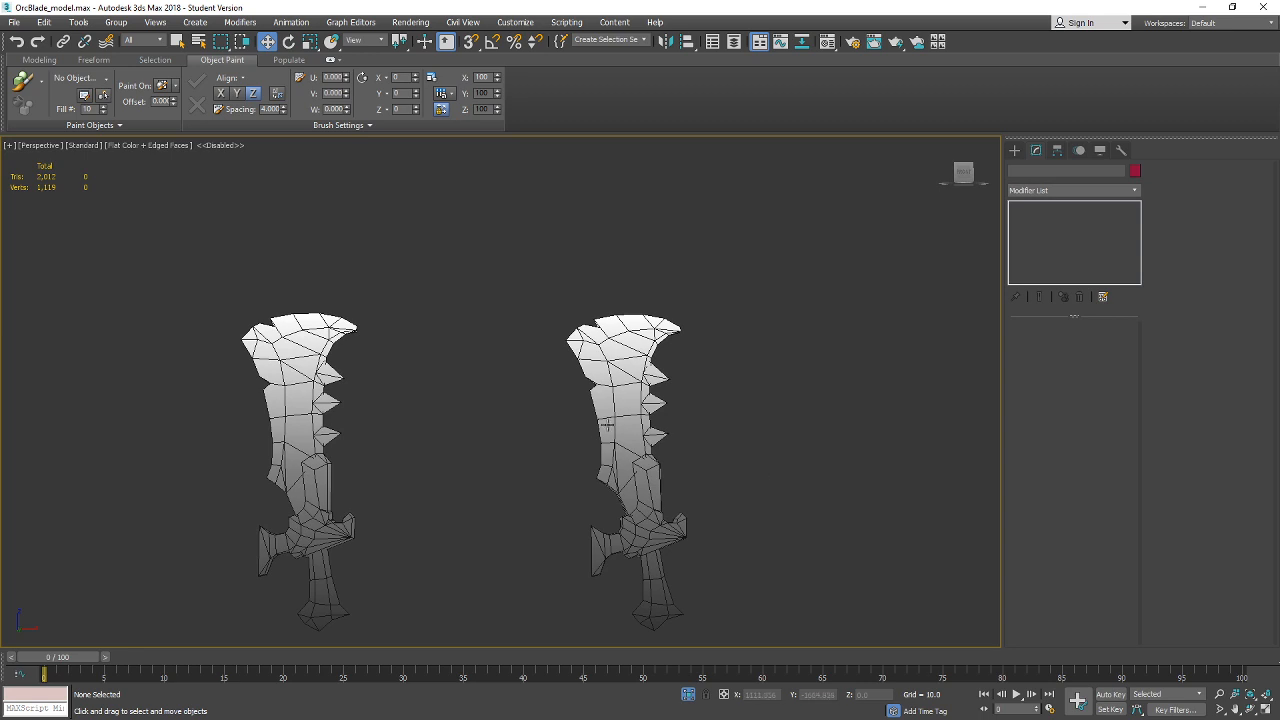
left_click(607, 424)
left_click(410, 22)
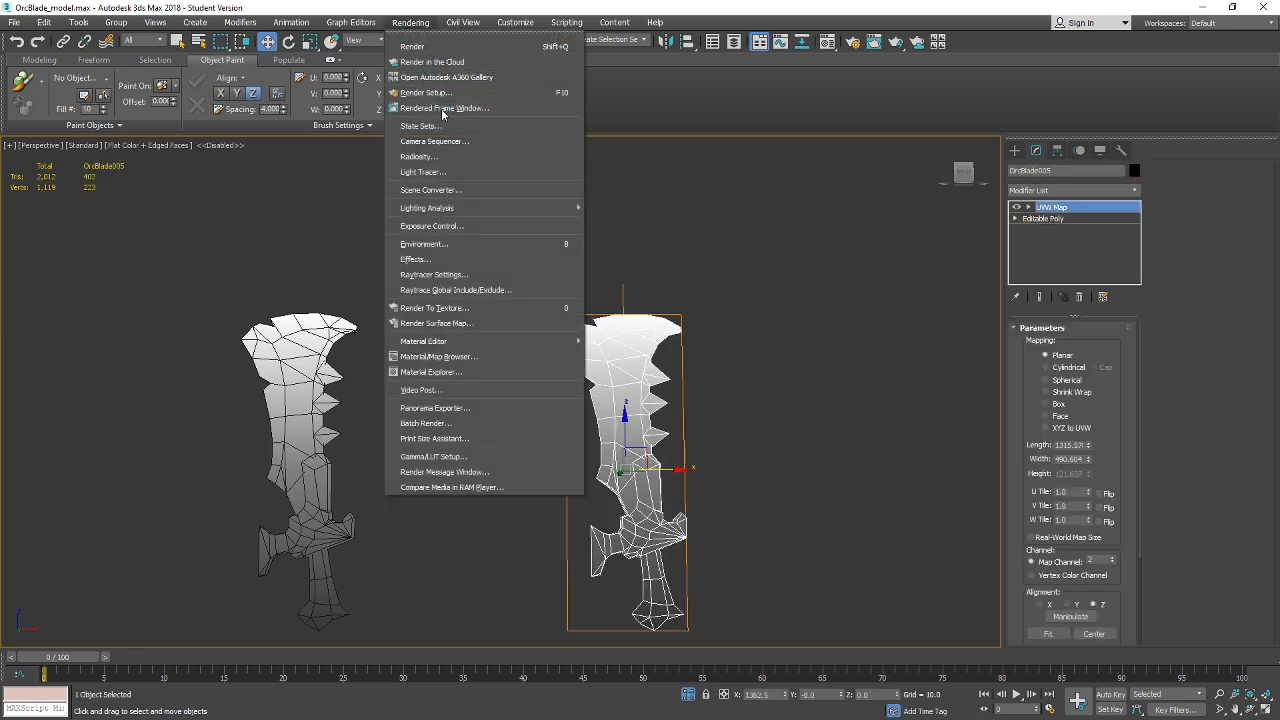
left_click(433, 306)
left_click_drag(380, 220, 394, 185)
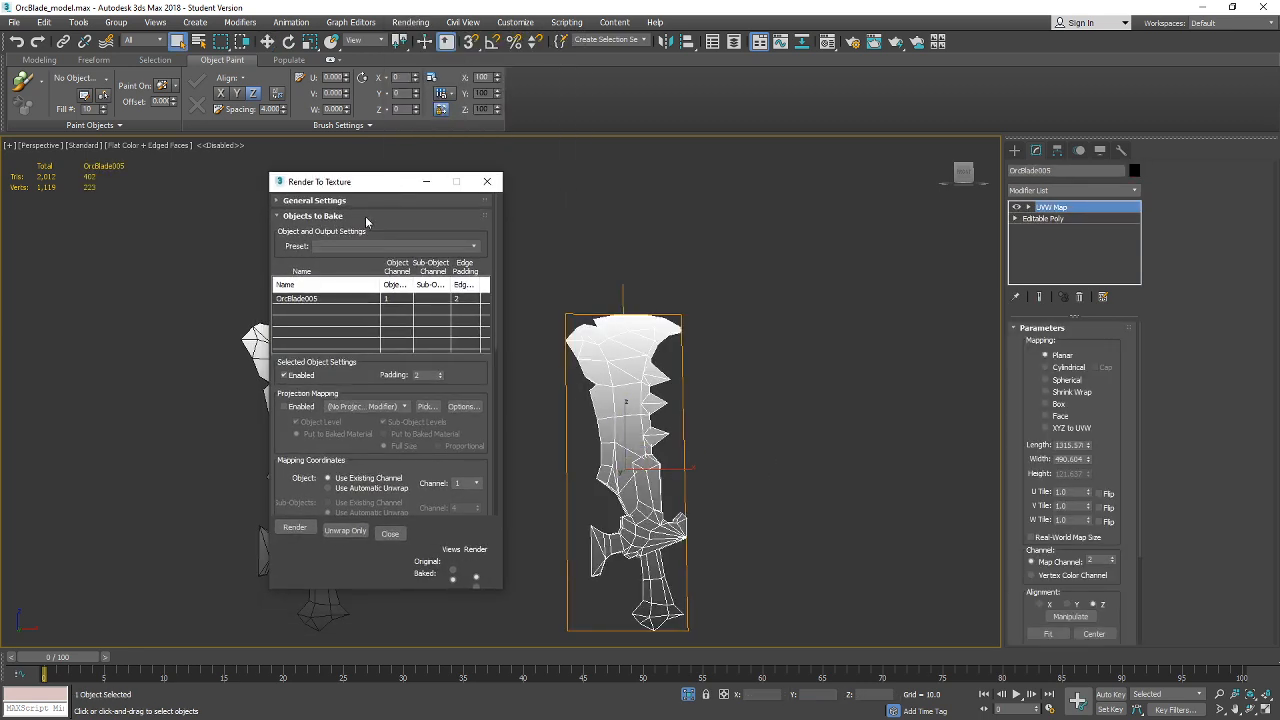
Set the bake padding to 16 and add a DiffuseMap element to the texture output.
double_click(430, 376)
type("16")
scroll(290, 448, "down", 2)
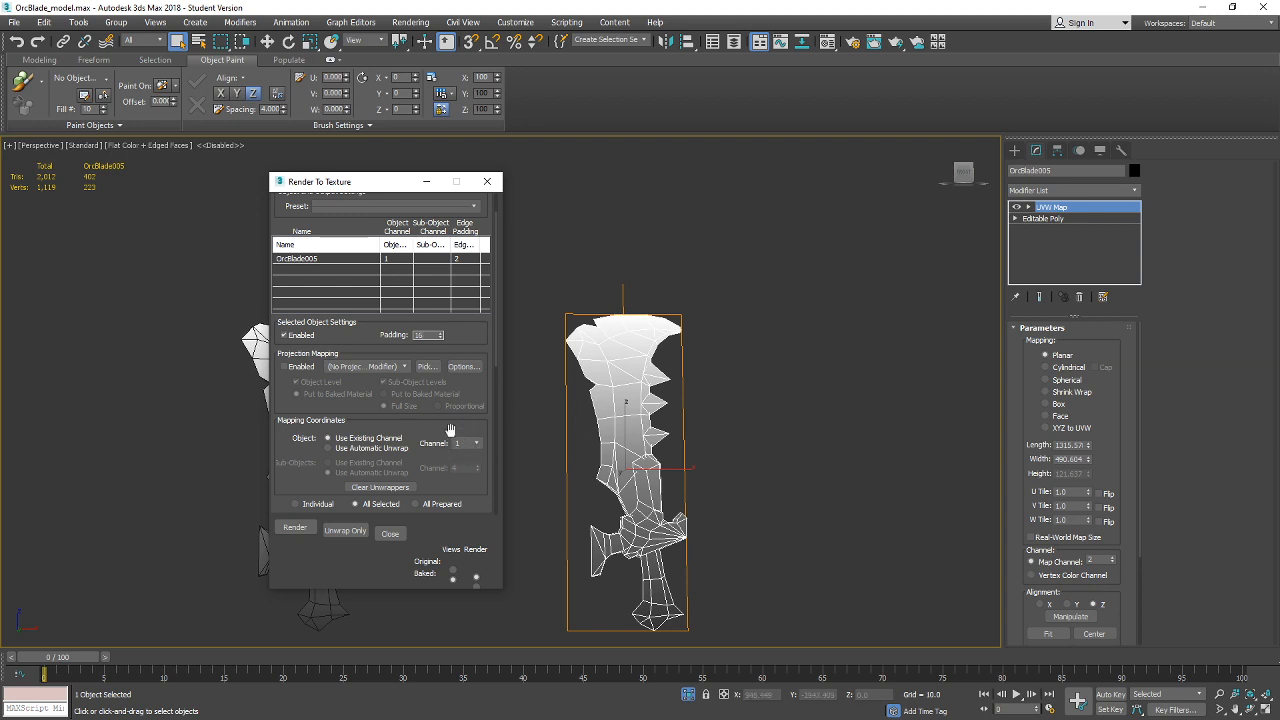
scroll(421, 450, "down", 4)
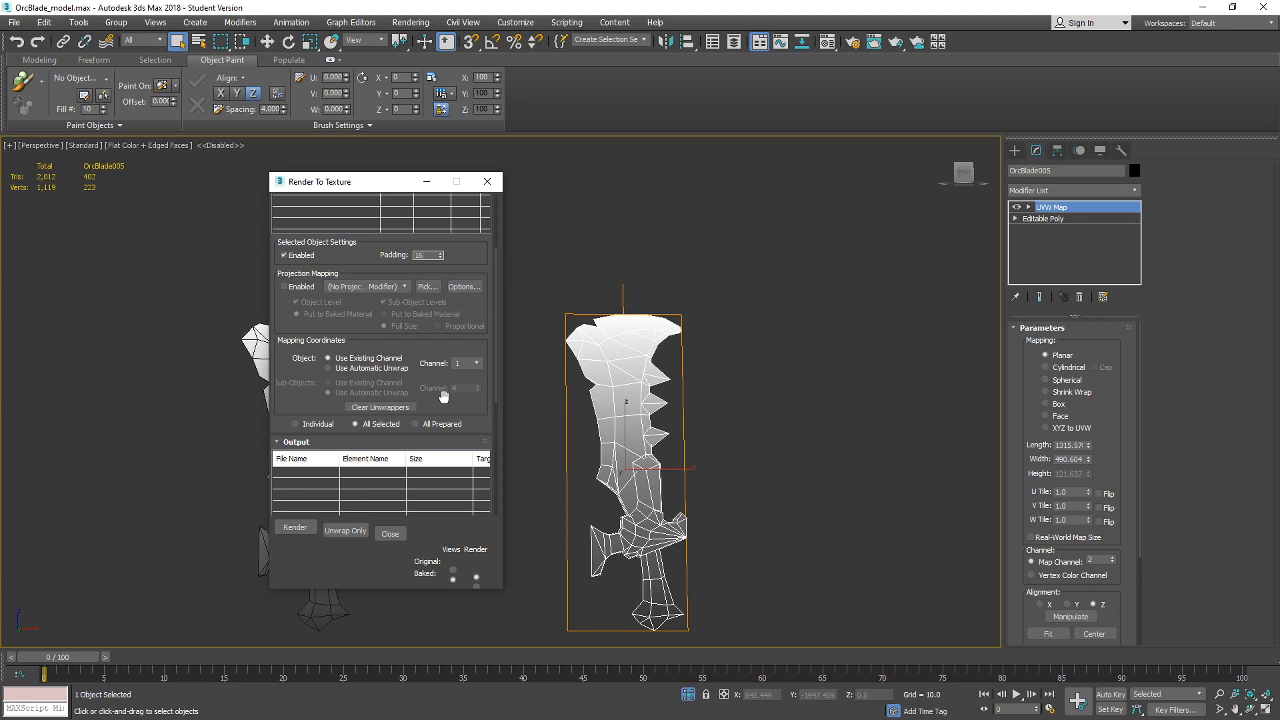
scroll(425, 445, "up", 2)
scroll(422, 430, "down", 5)
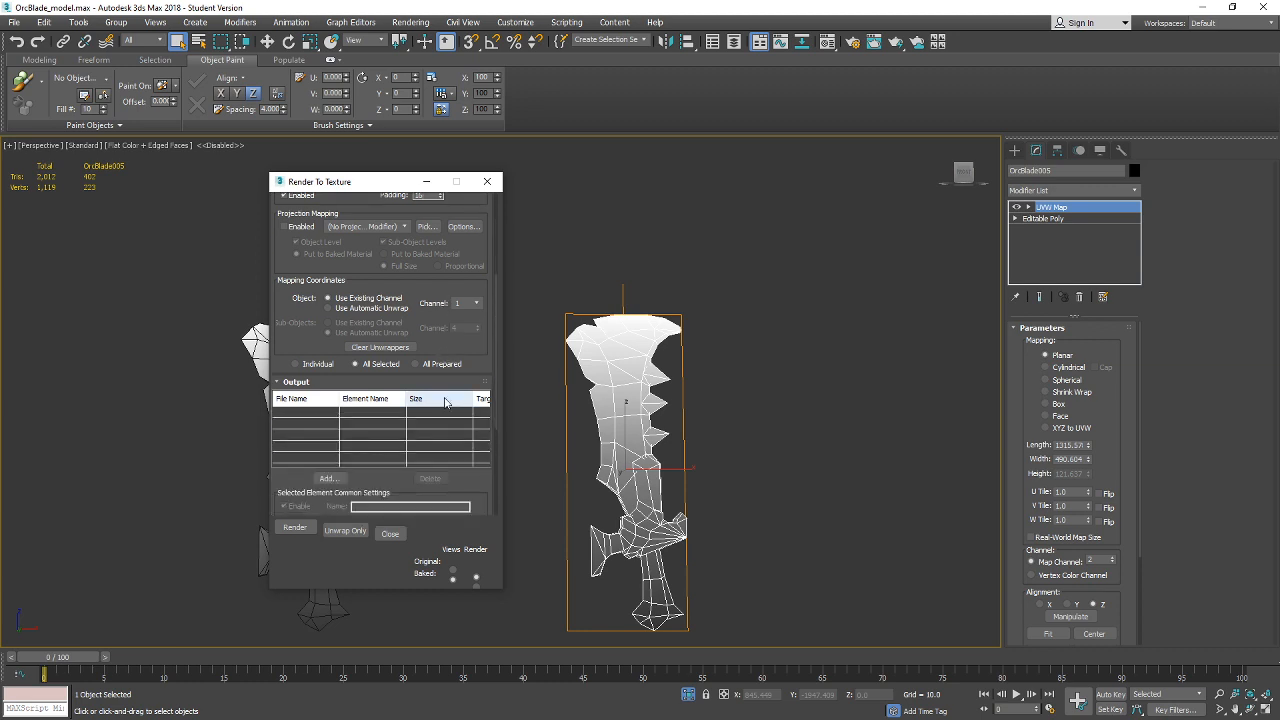
left_click(329, 478)
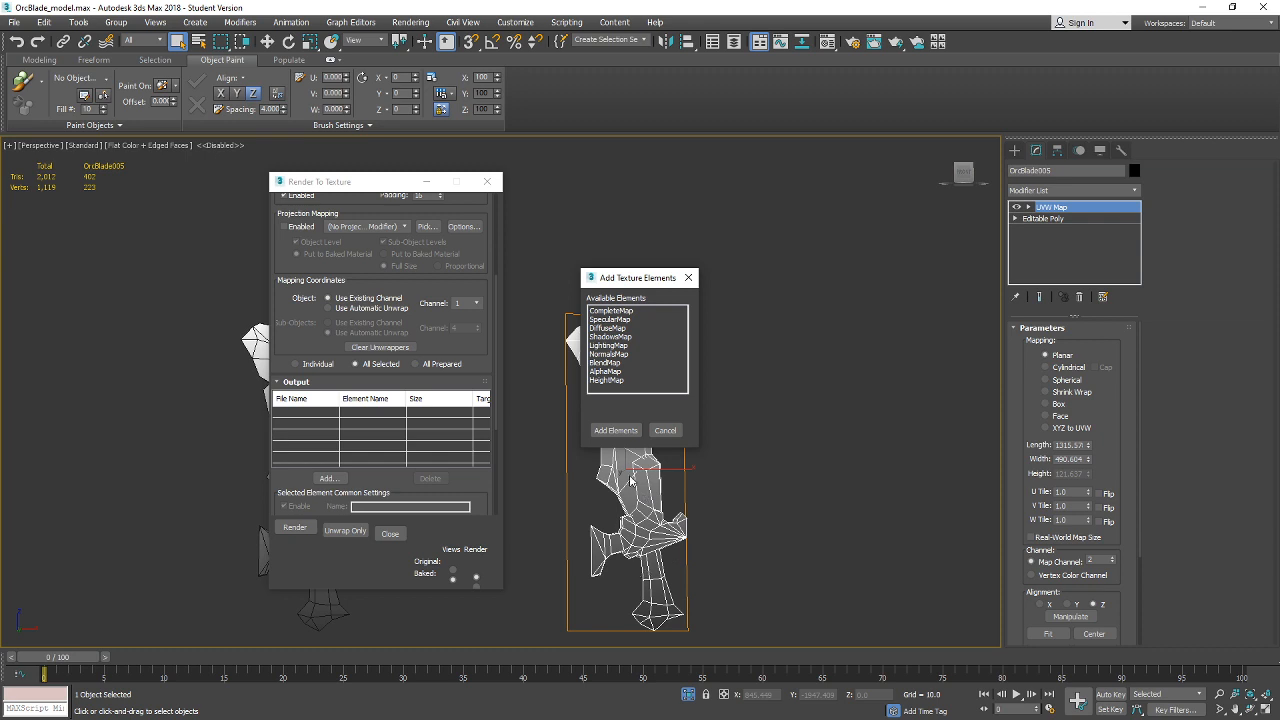
left_click(609, 328)
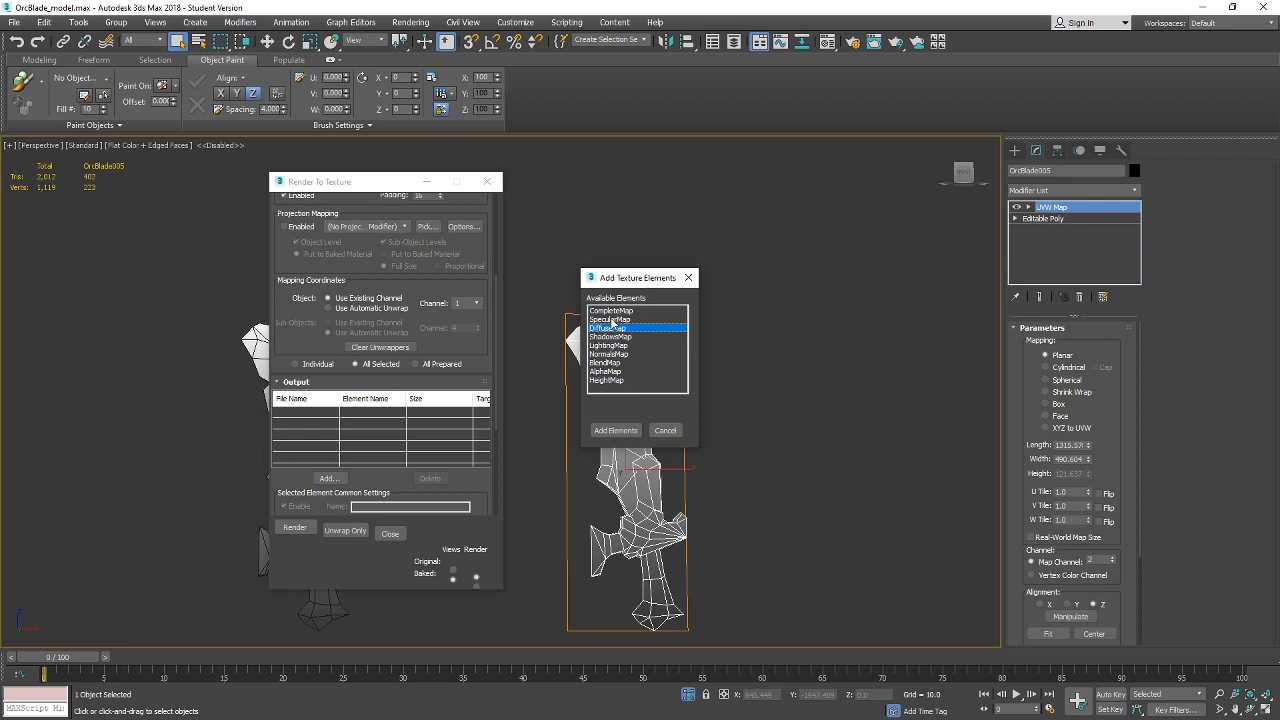
left_click(615, 430)
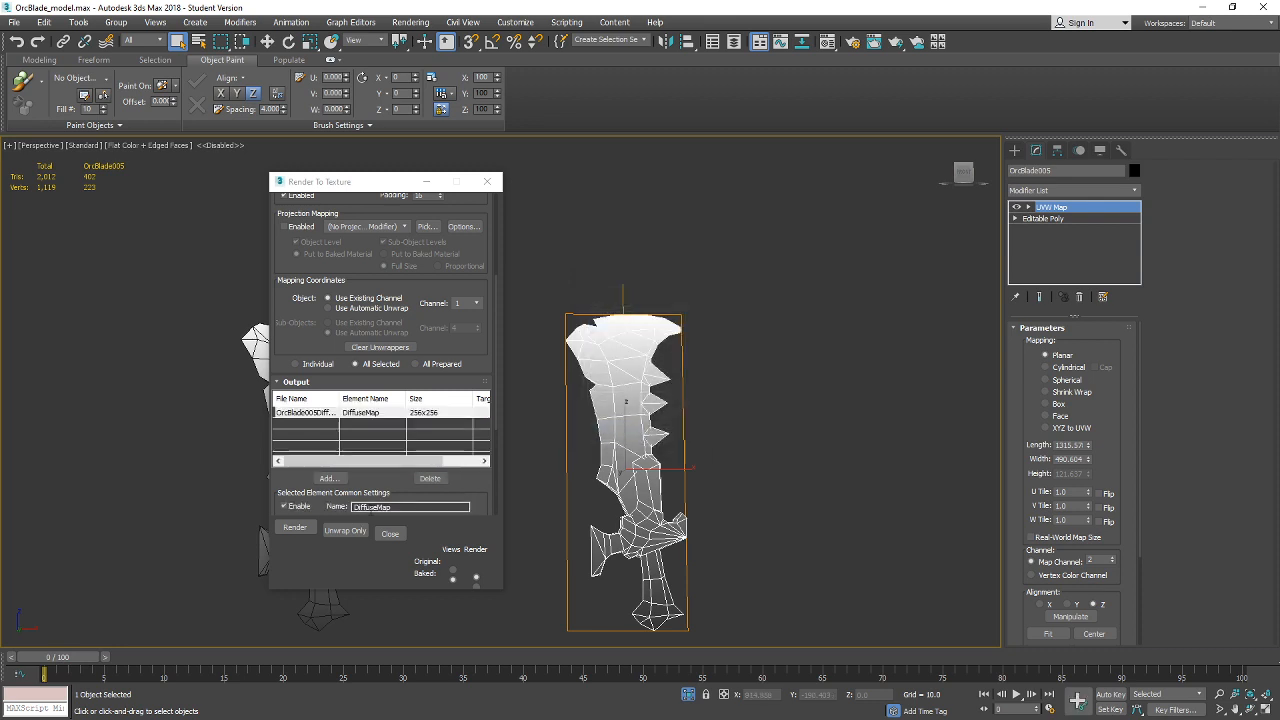
Set the DiffuseMap output file to OrcBlade_gradient.jpg in the Week07 folder, accepting JPEG quality 95.
scroll(470, 470, "down", 1)
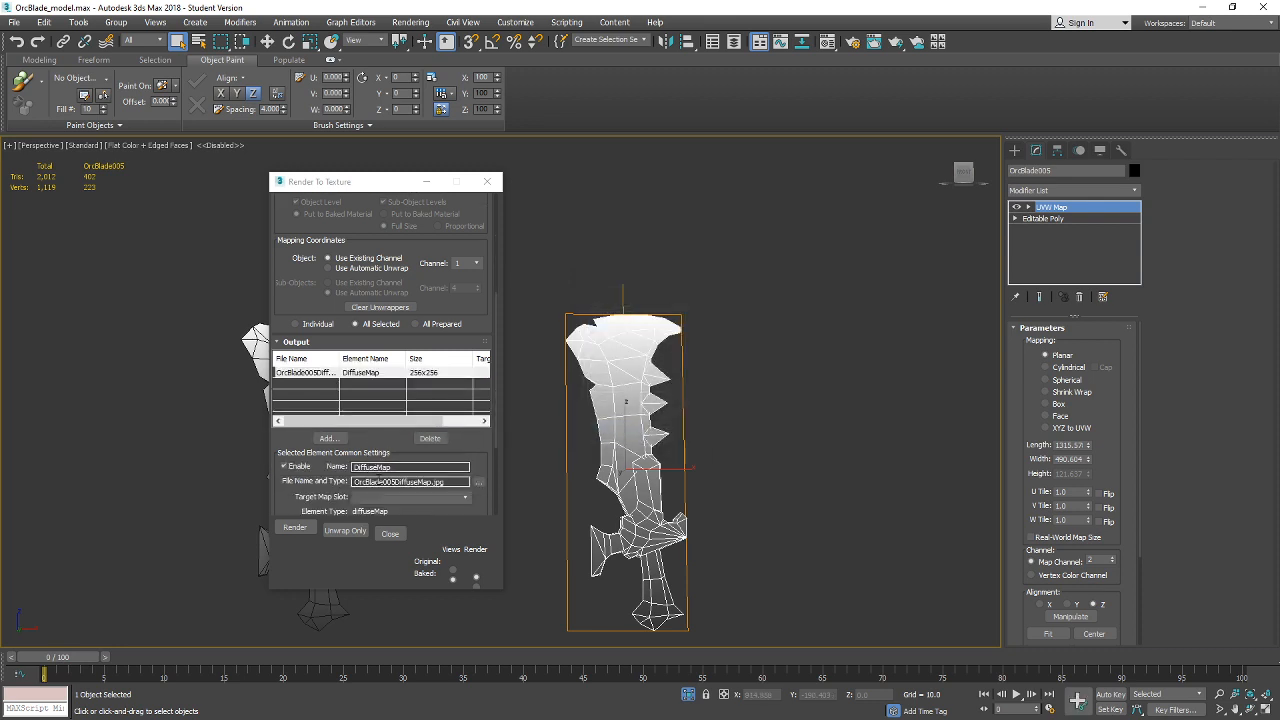
left_click(478, 485)
left_click(490, 226)
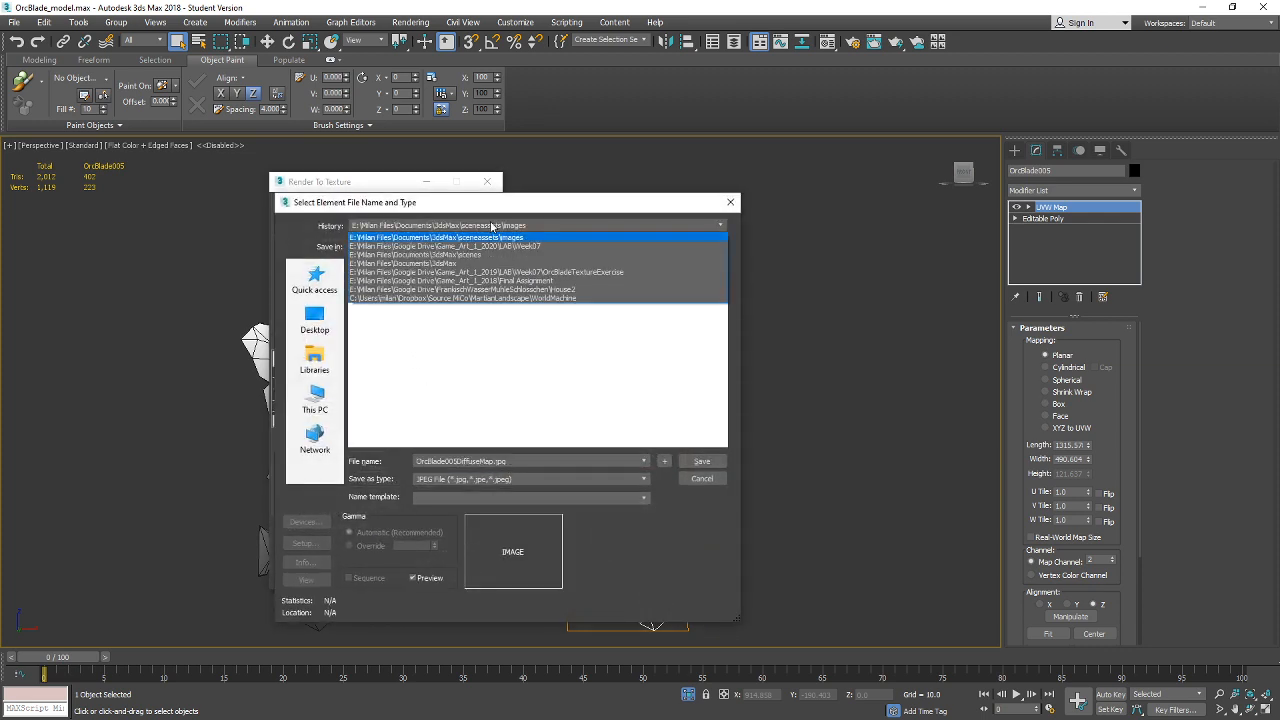
left_click(490, 246)
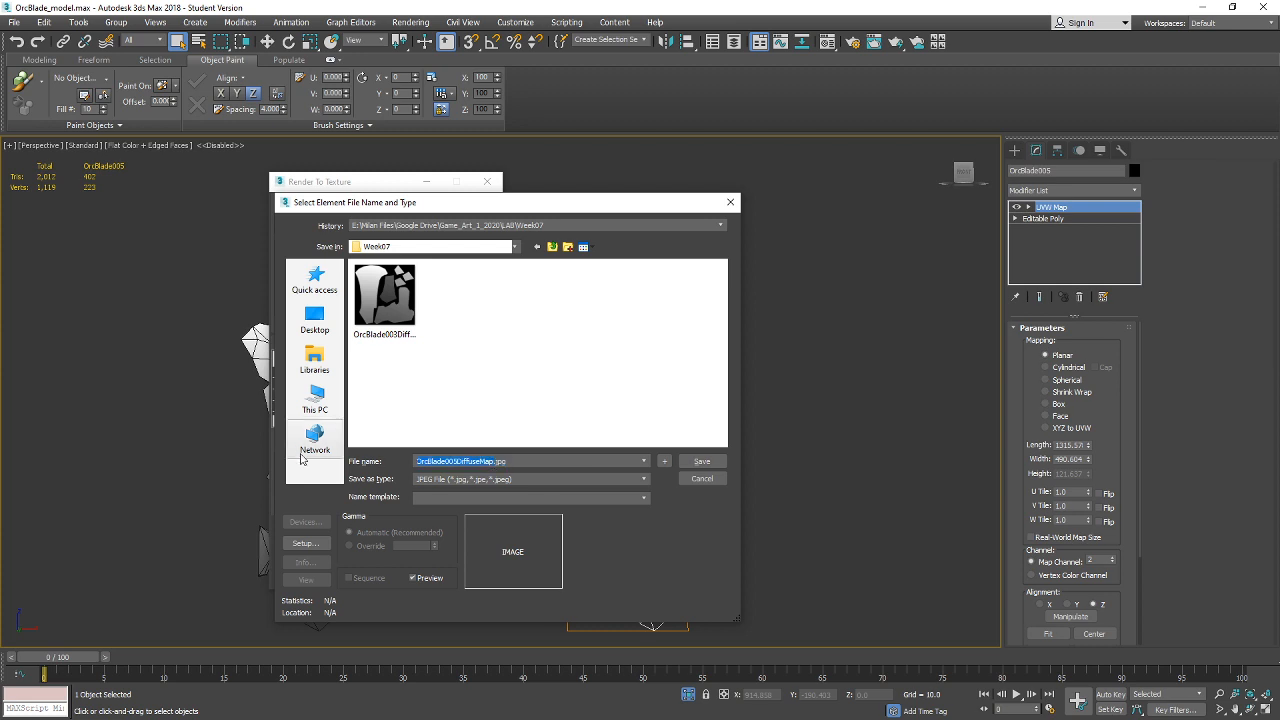
left_click(492, 461)
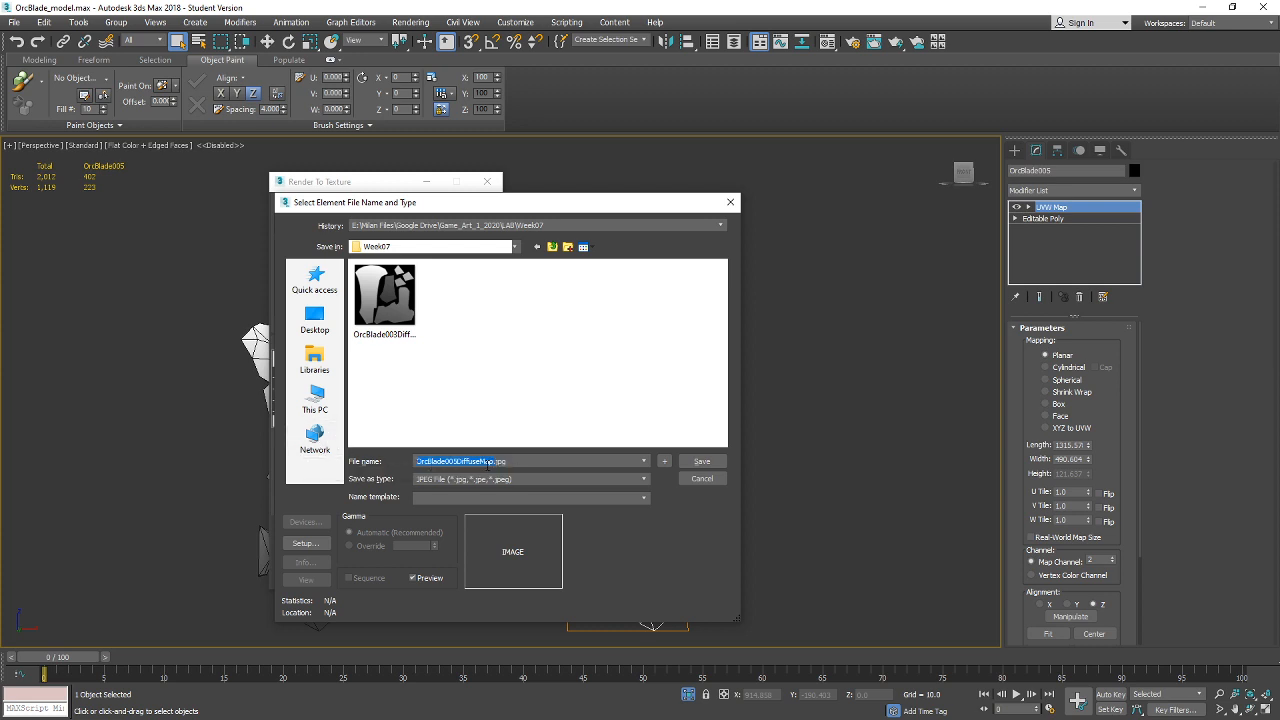
left_click_drag(492, 461, 471, 462)
key("BackSpace")
type("_gradient")
key("Return")
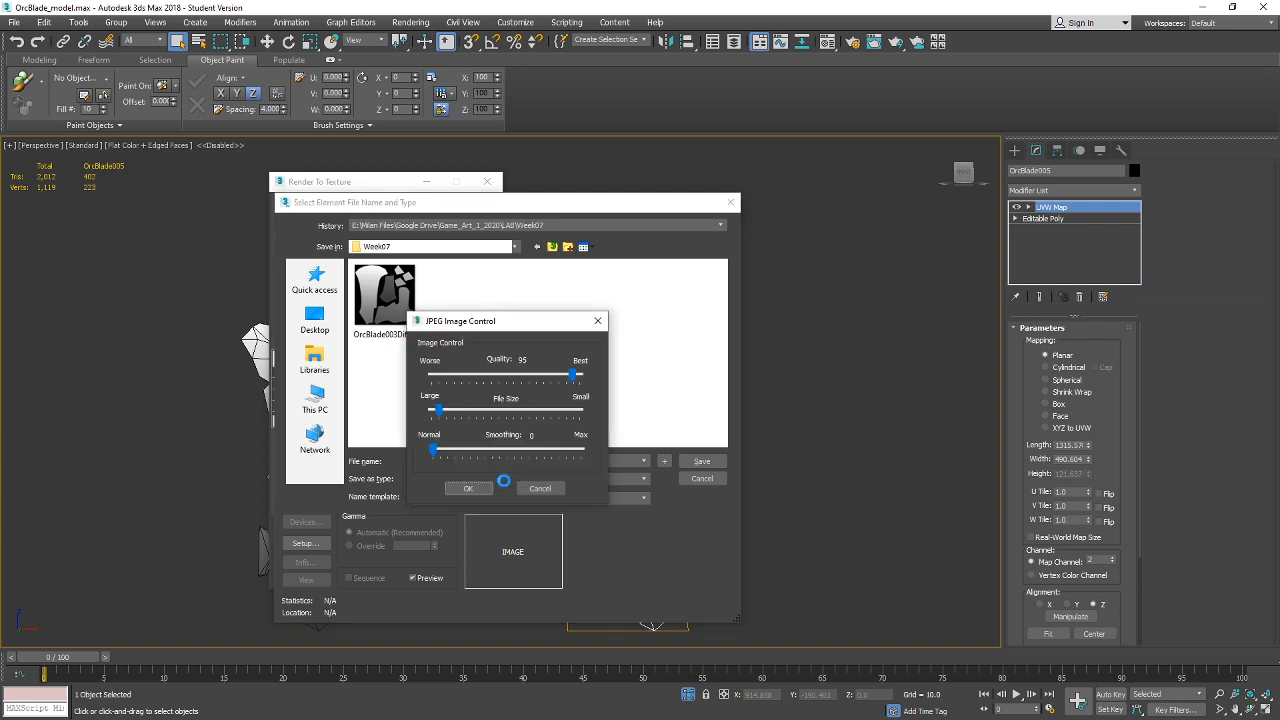
left_click(471, 487)
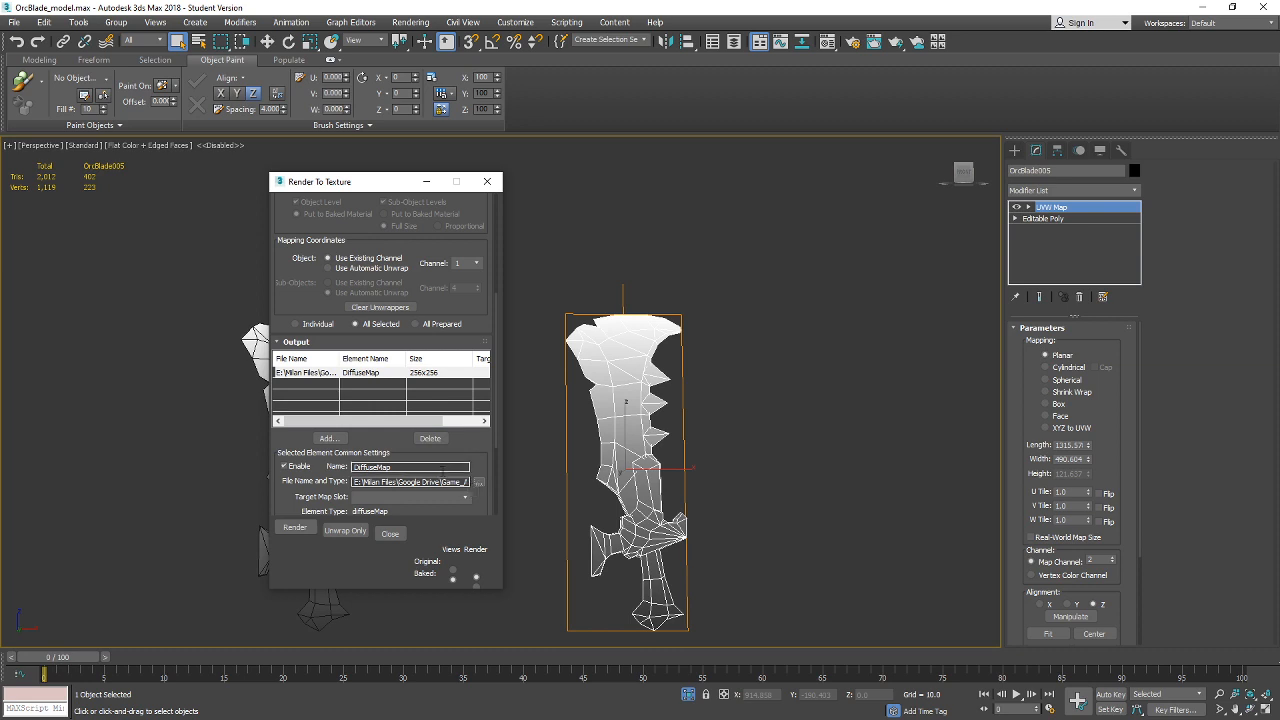
Set the DiffuseMap size to 1024x1024 and render the texture, closing the rendered frame once it finishes.
left_click_drag(495, 436, 498, 504)
left_click(471, 403)
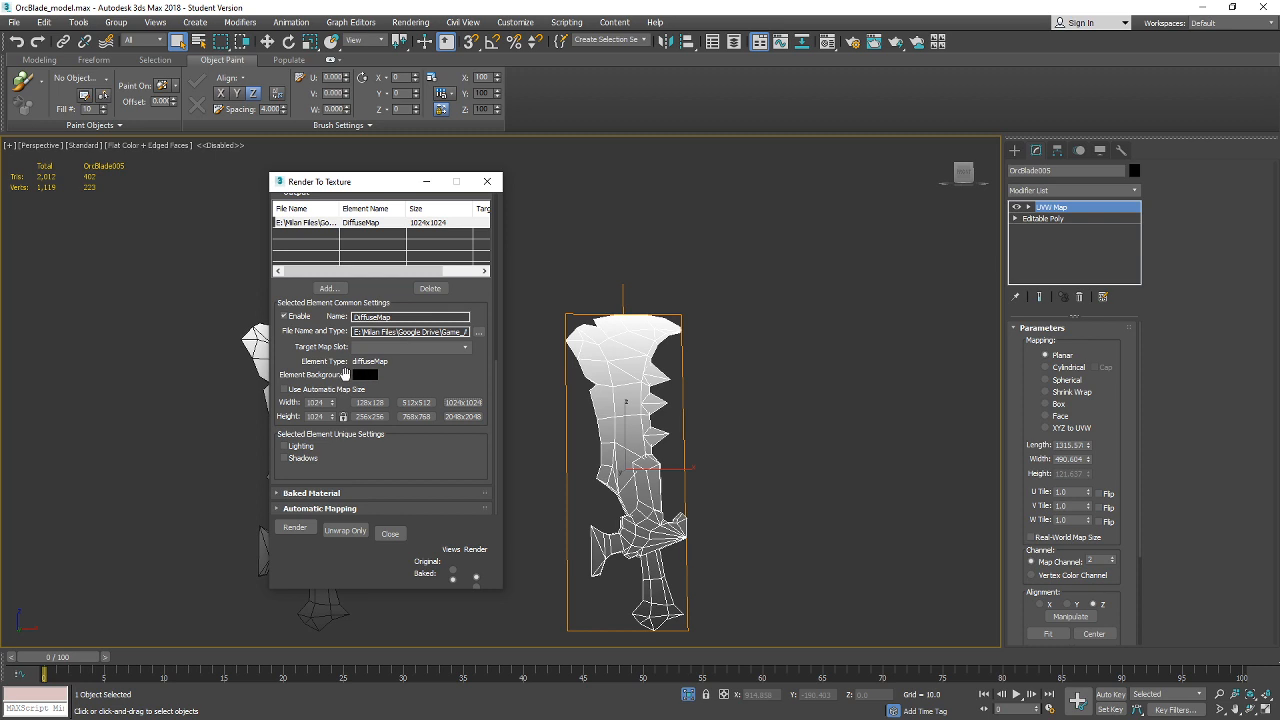
left_click(300, 531)
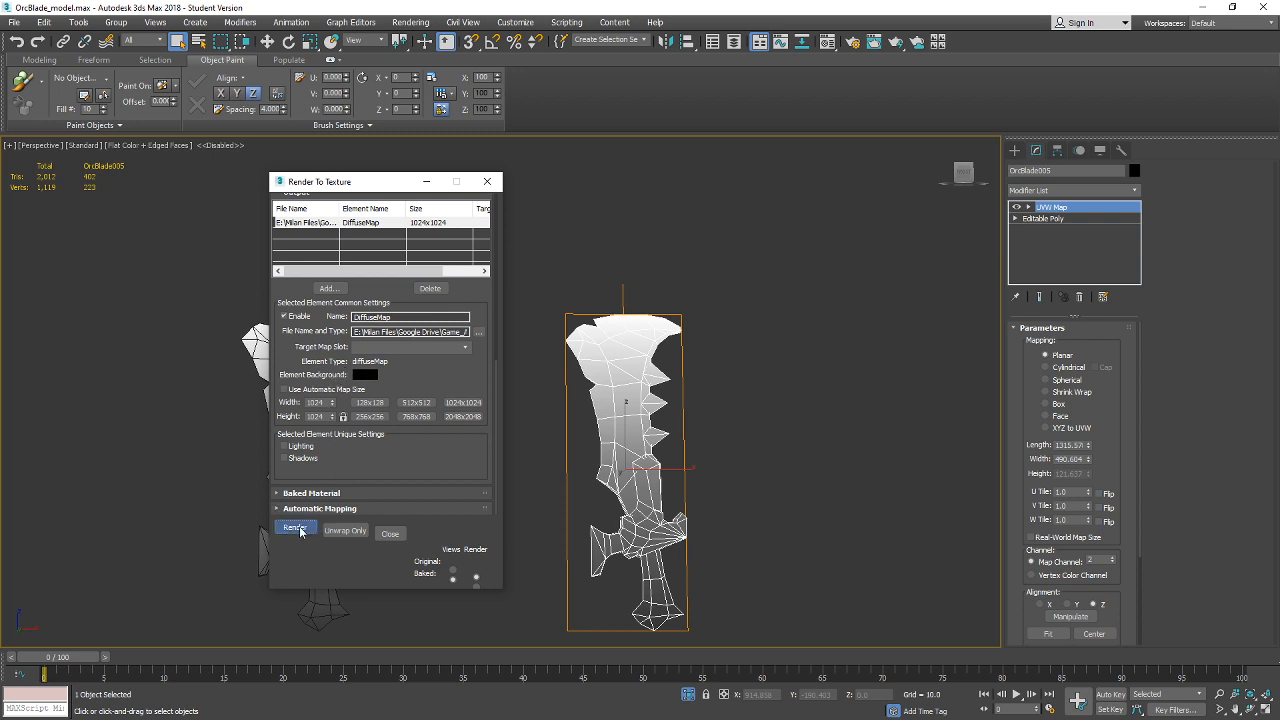
left_click(584, 461)
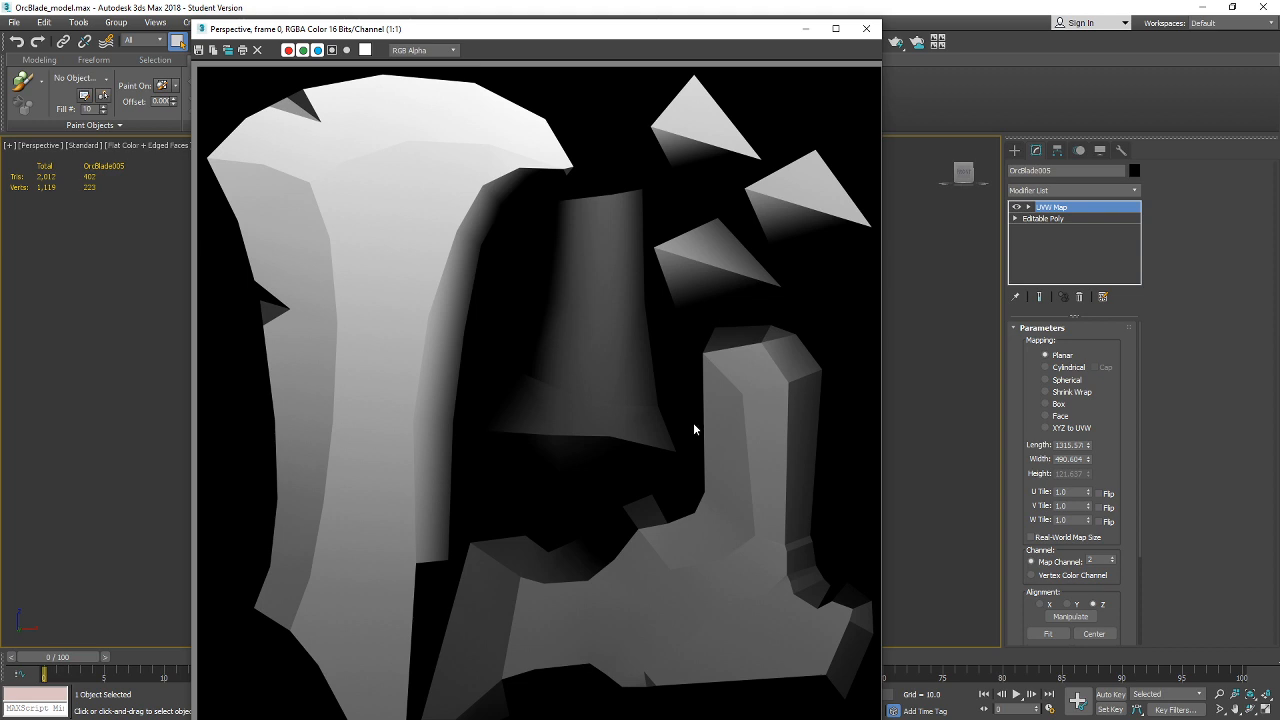
left_click(867, 31)
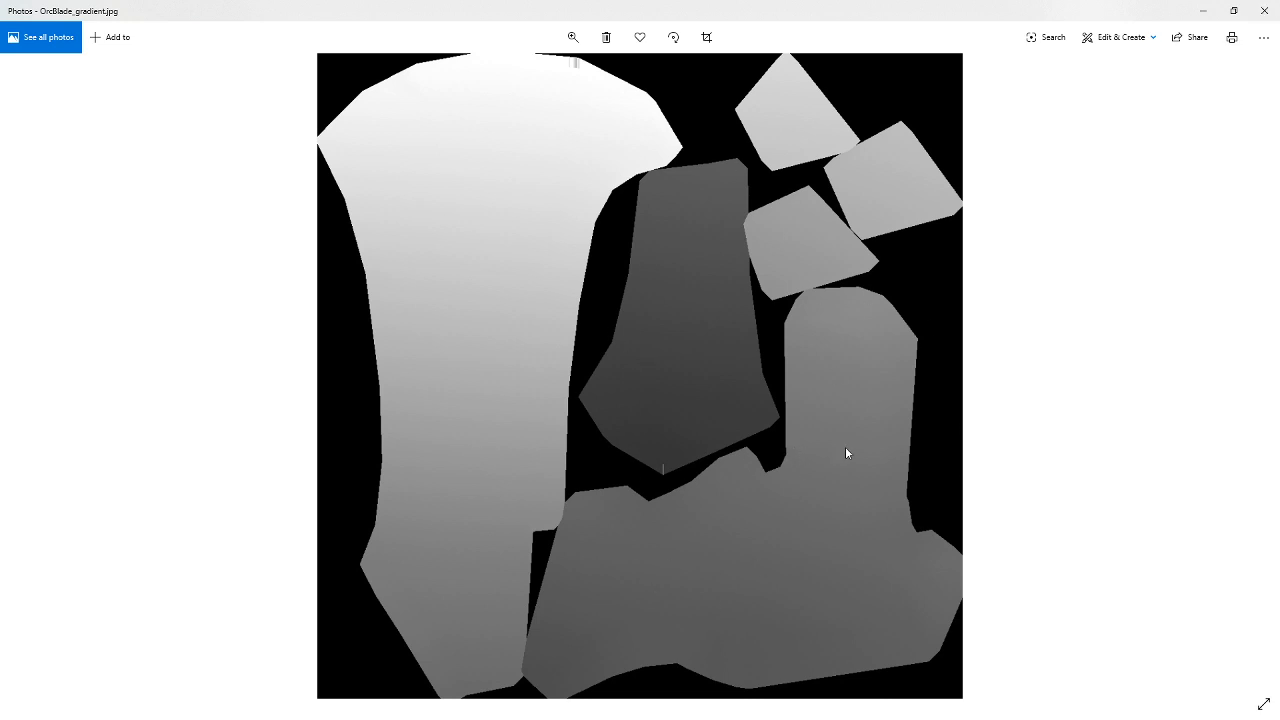
Close the OrcBlade_gradient.jpg preview and the Render To Texture dialog, and switch to OrcBladeTextureDemo.psd in Photoshop.
left_click(1264, 10)
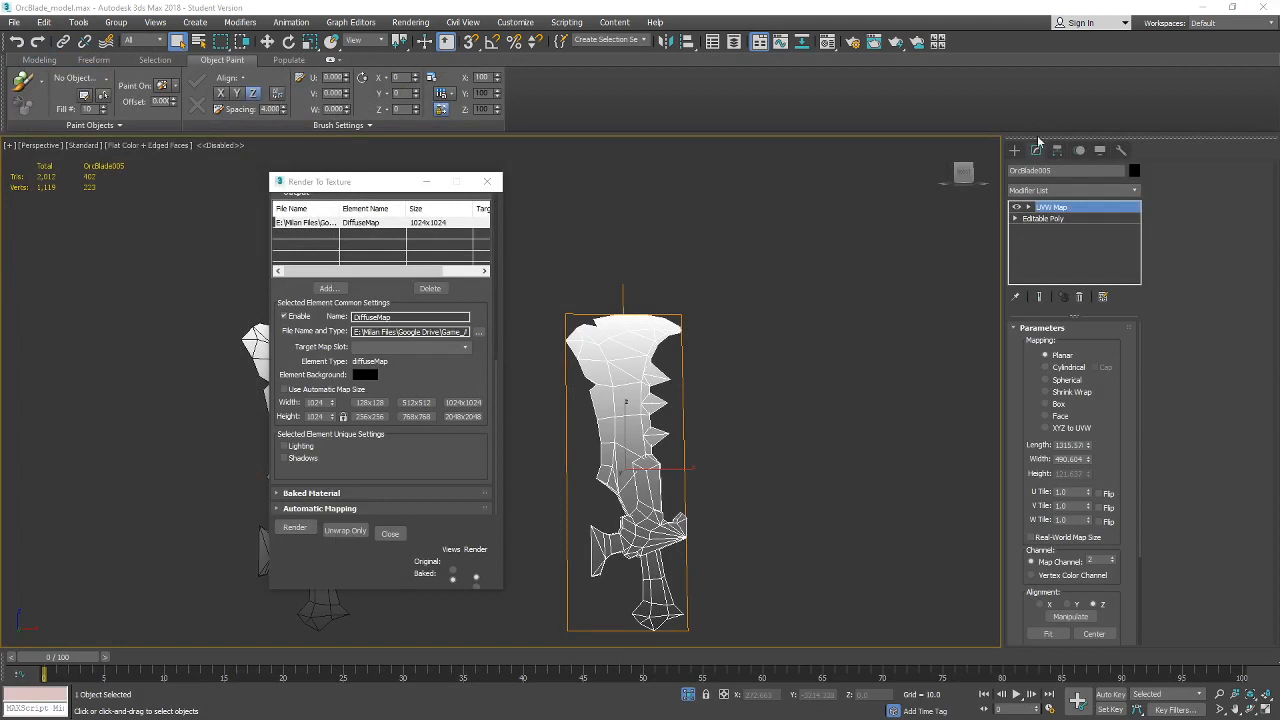
left_click(487, 181)
left_click(502, 432)
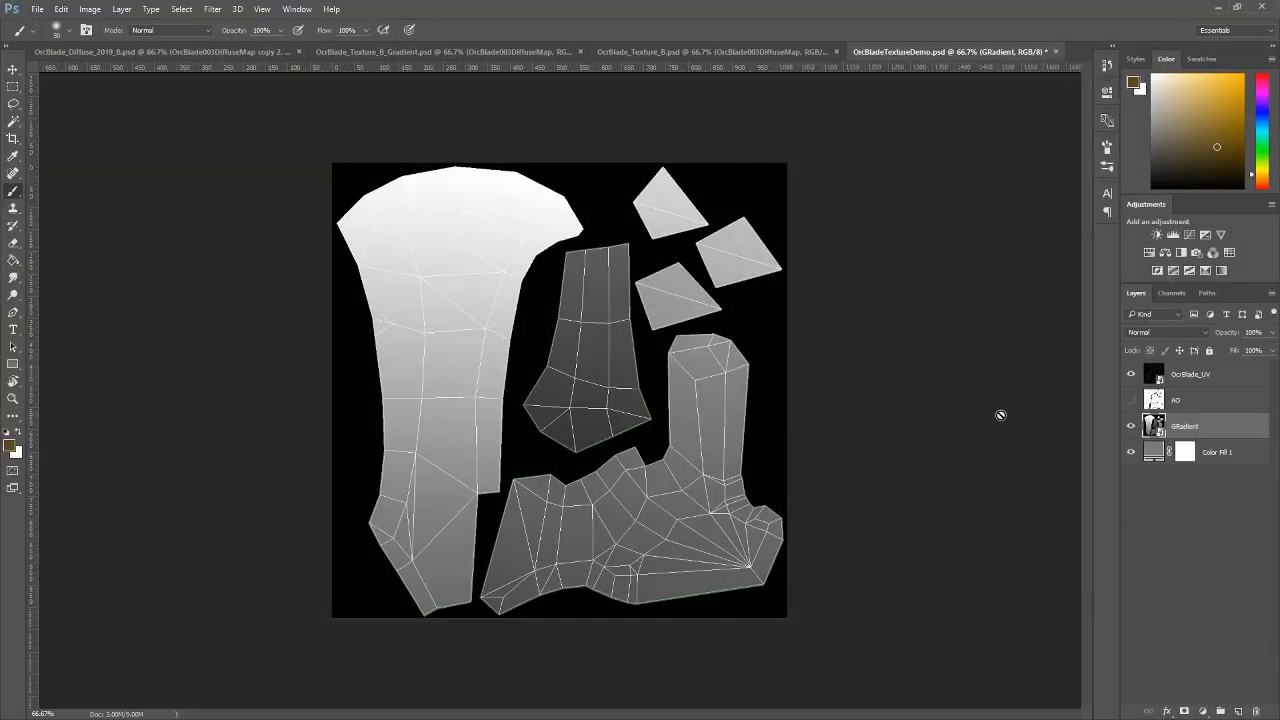
Hide the GRadient layer and add a new empty layer directly beneath it, above Color Fill 1.
left_click(1131, 428)
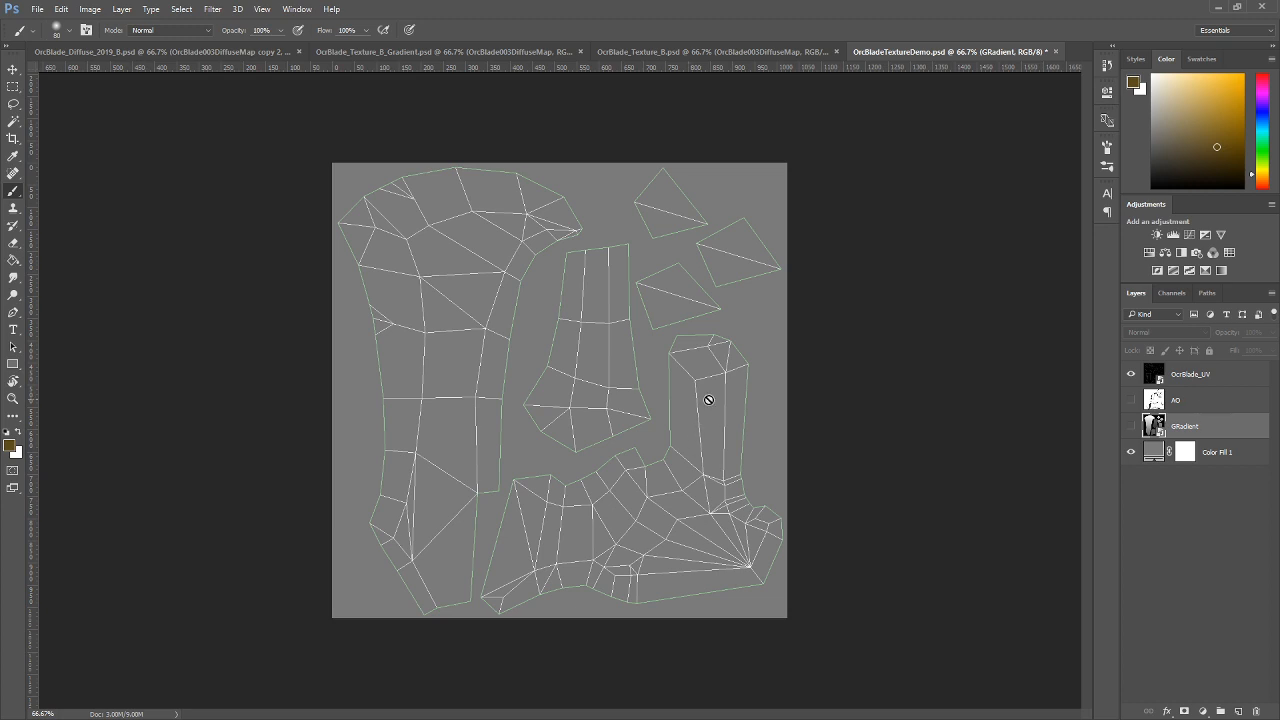
right_click(671, 328)
left_click(843, 286)
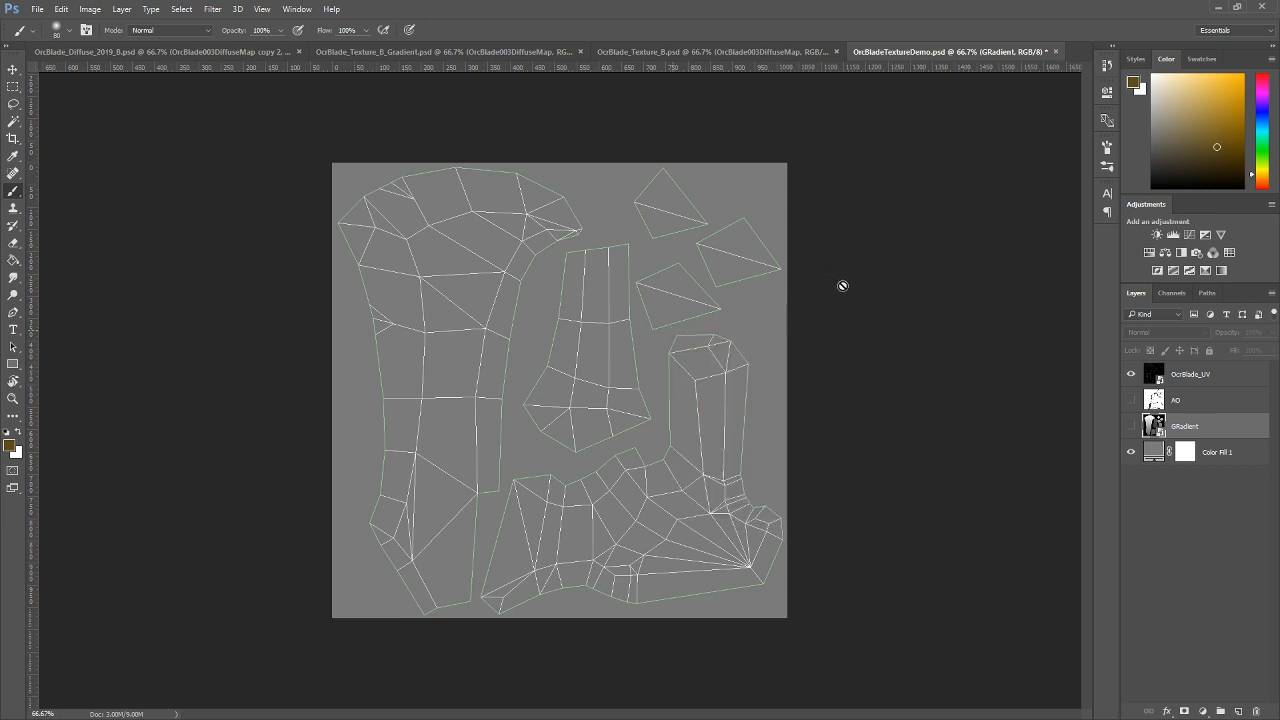
left_click(698, 345)
left_click(634, 276)
left_click(1237, 710)
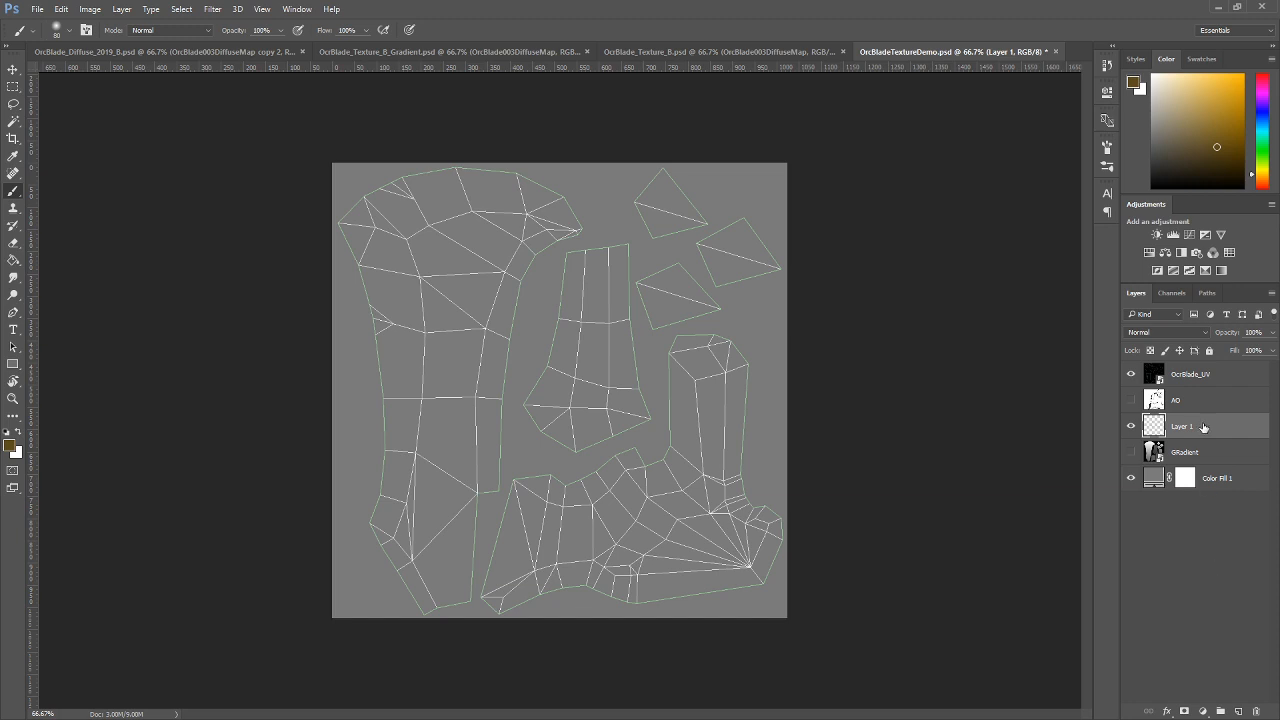
left_click_drag(1204, 429, 1197, 461)
Choose the Hard Round 40 opacity brush preset and reset the foreground and background colours to black and white.
right_click(600, 328)
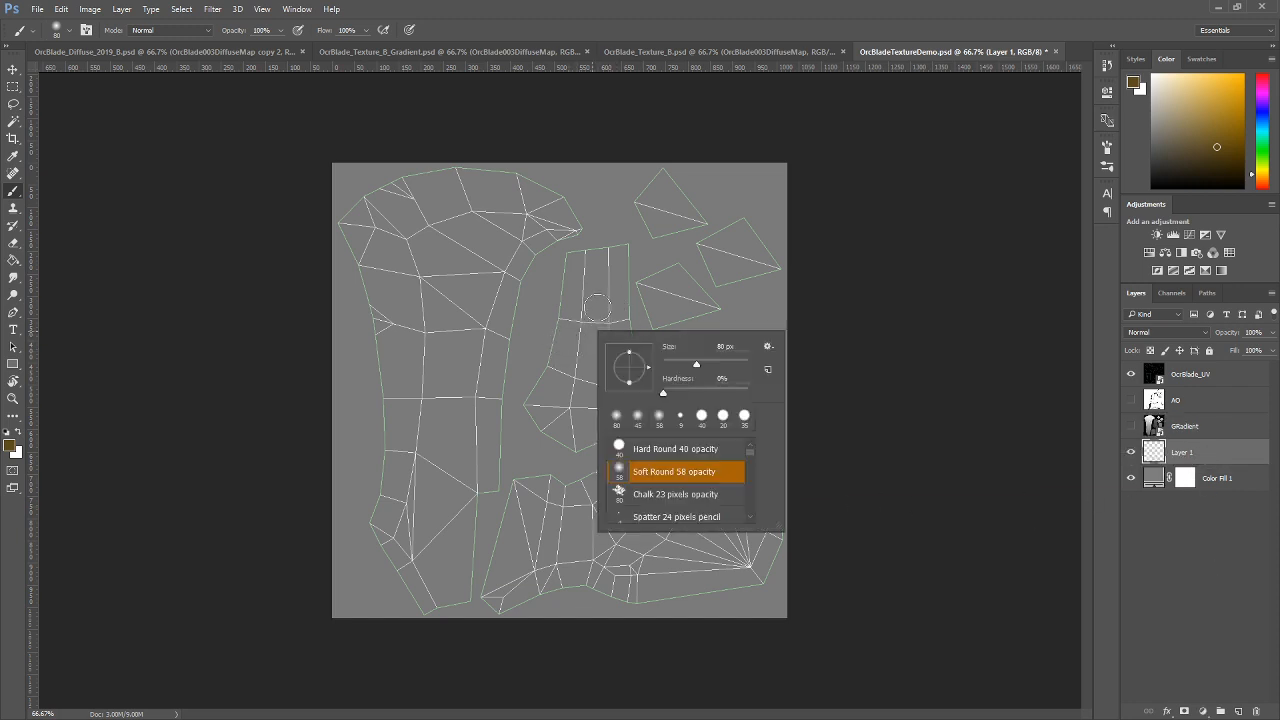
left_click(663, 450)
left_click(826, 357)
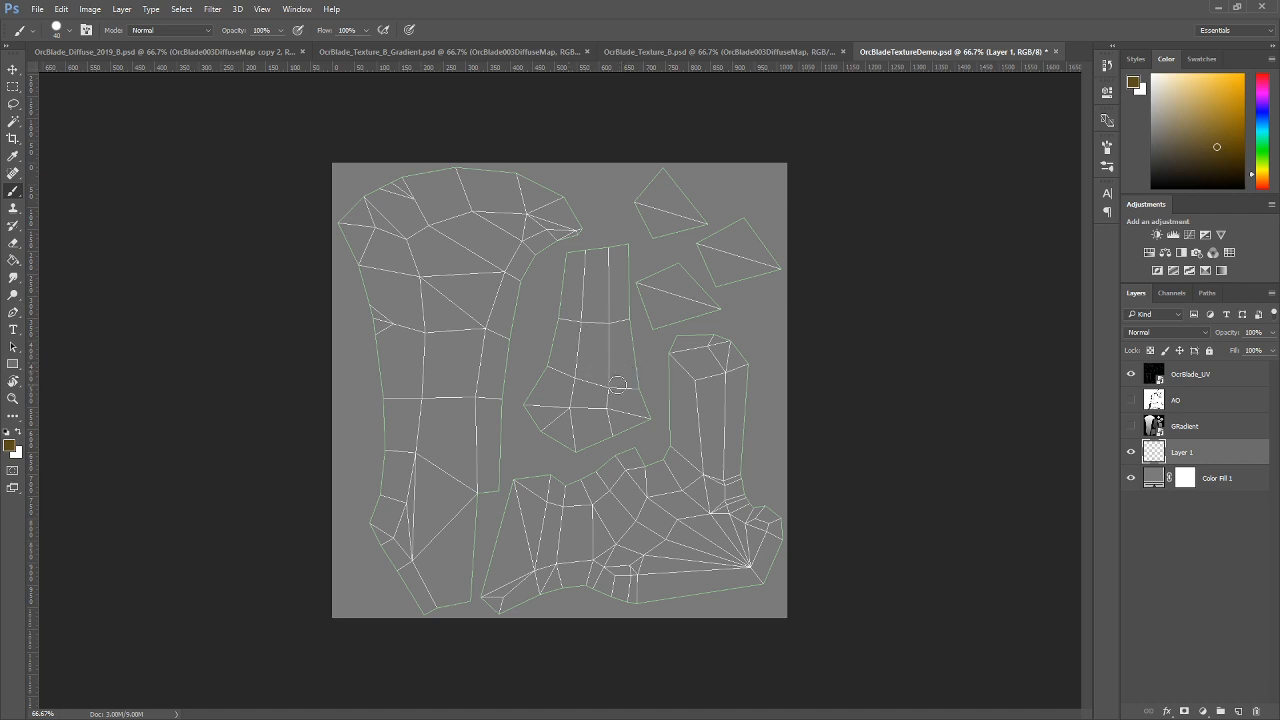
key("d")
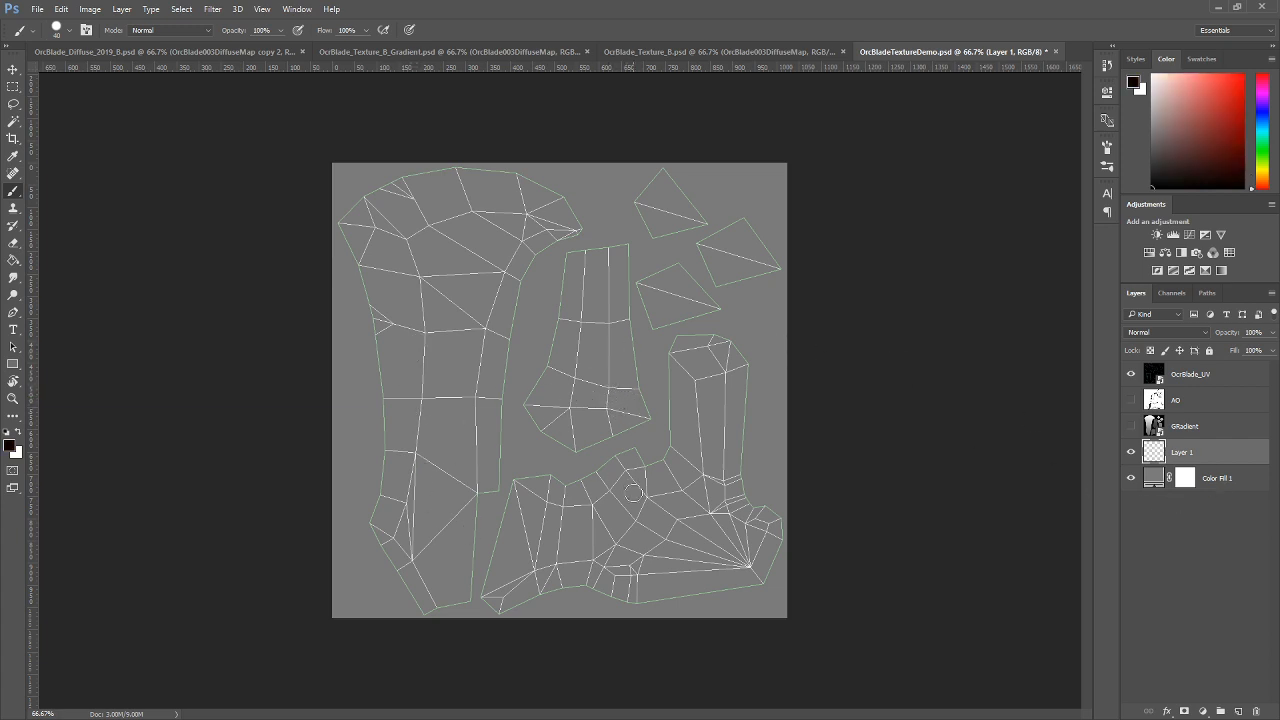
Change the Color Fill 1 background to a darker neutral grey.
left_click(1162, 478)
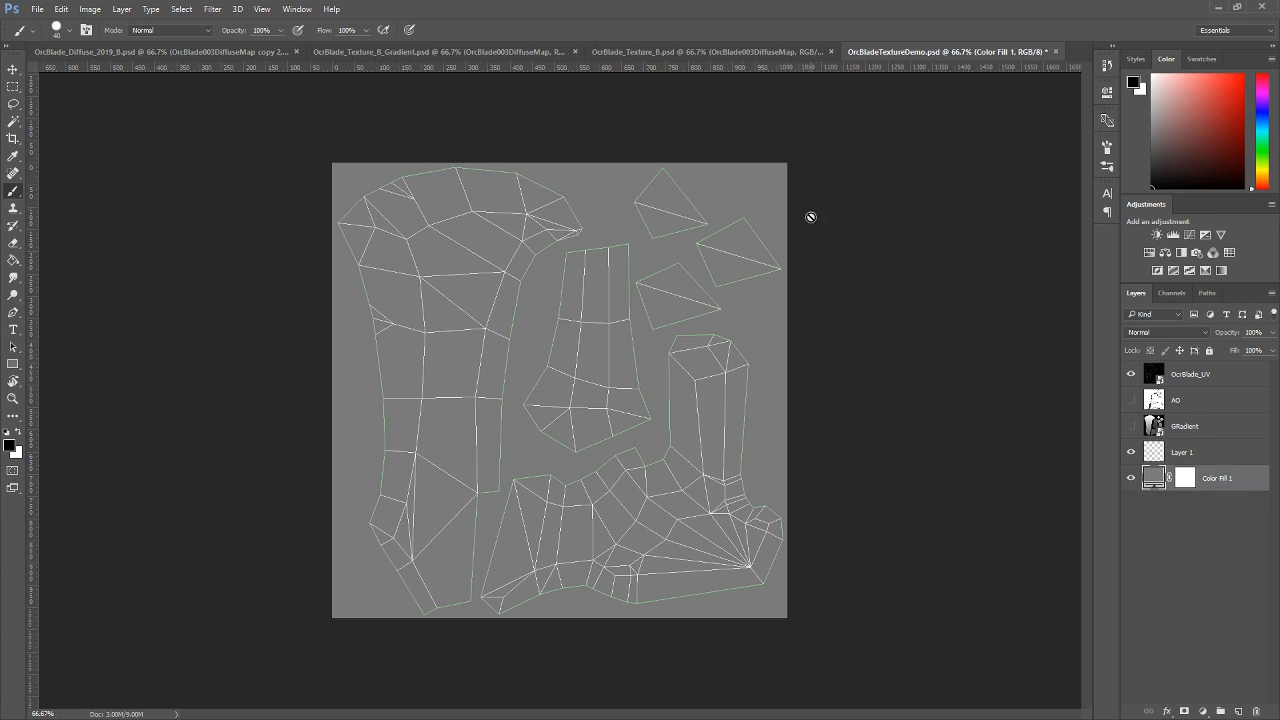
double_click(1156, 479)
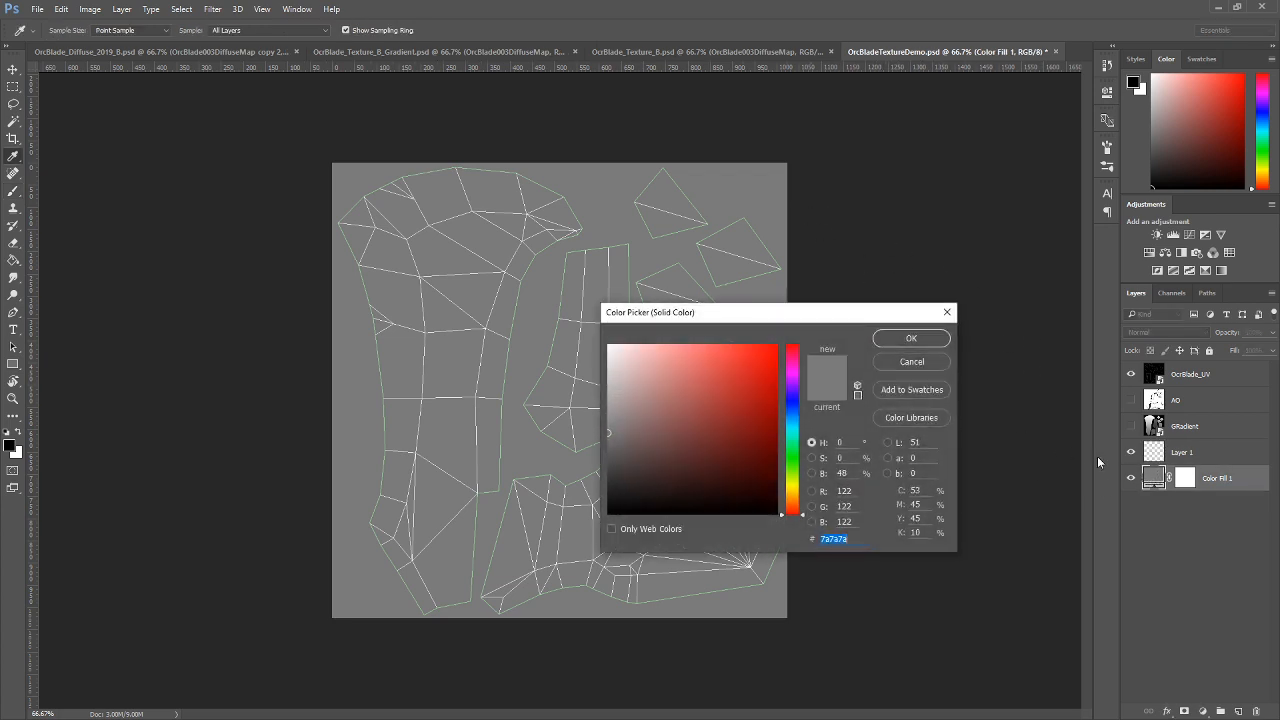
left_click(608, 447)
left_click(911, 338)
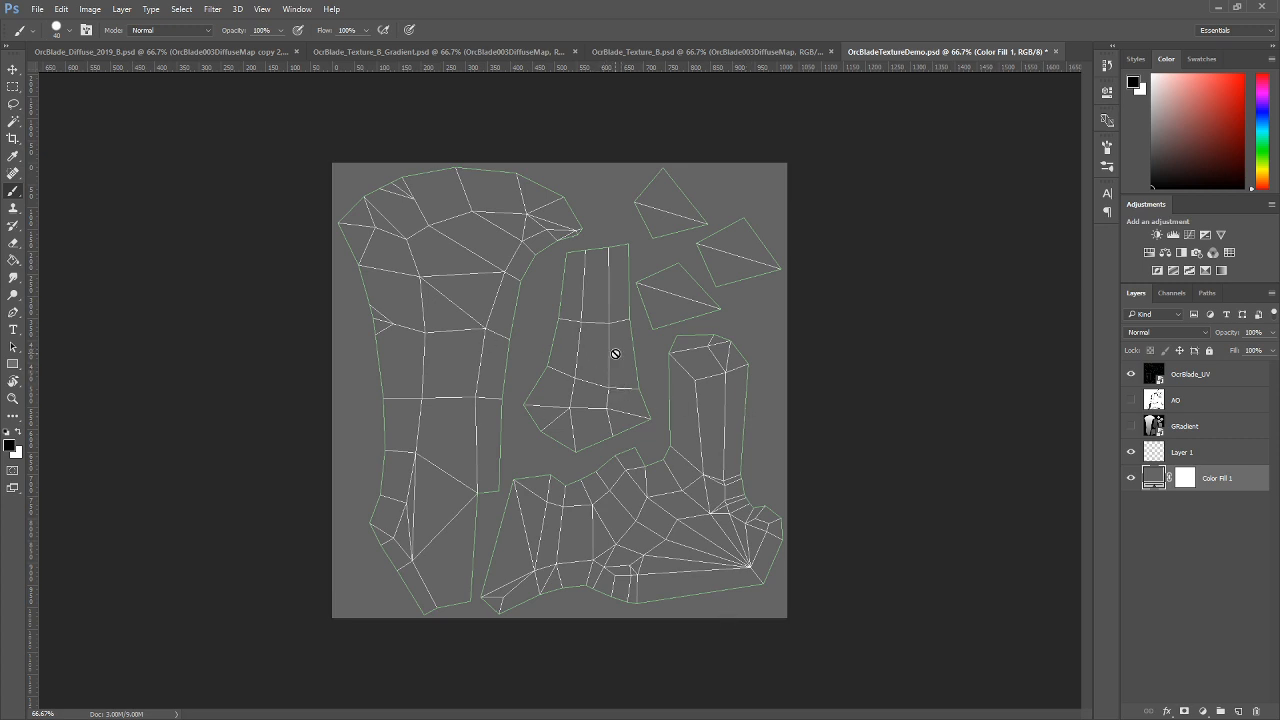
Keep the fill layer unrasterized and rename the new Layer 1 to planning.
left_click(626, 450)
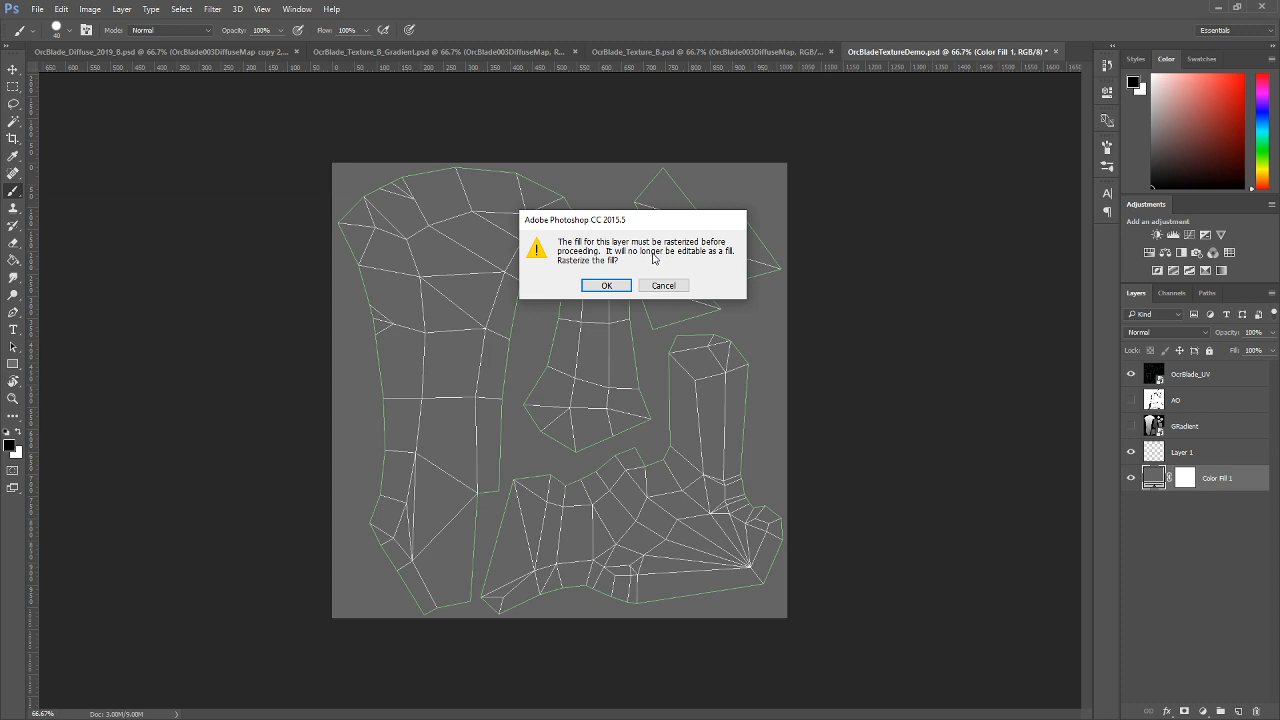
left_click(665, 287)
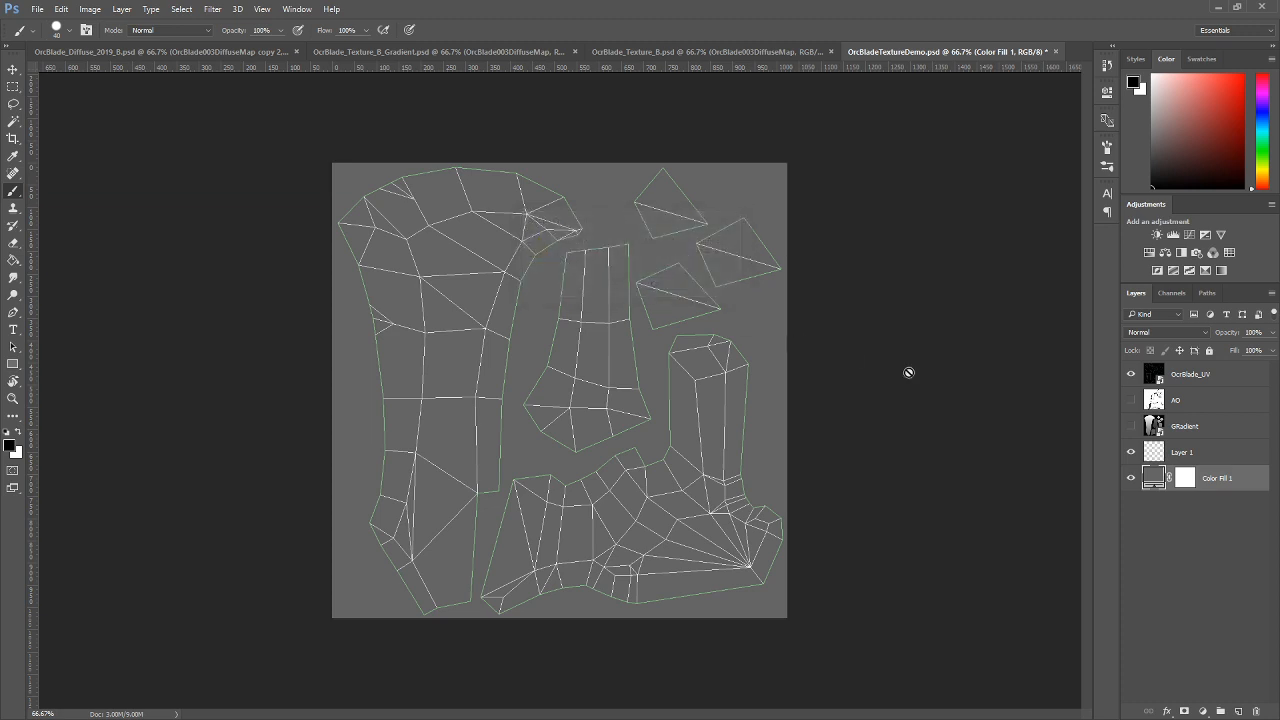
left_click(1205, 452)
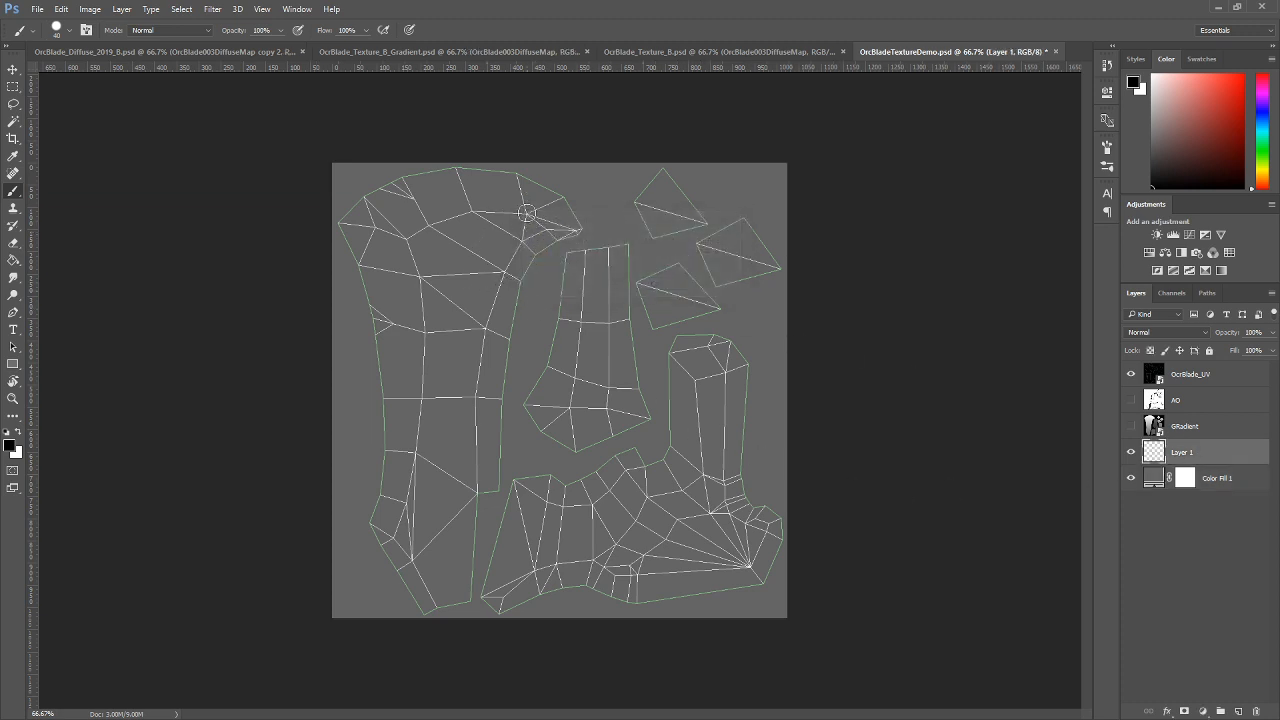
double_click(1183, 452)
type("planning")
key("Return")
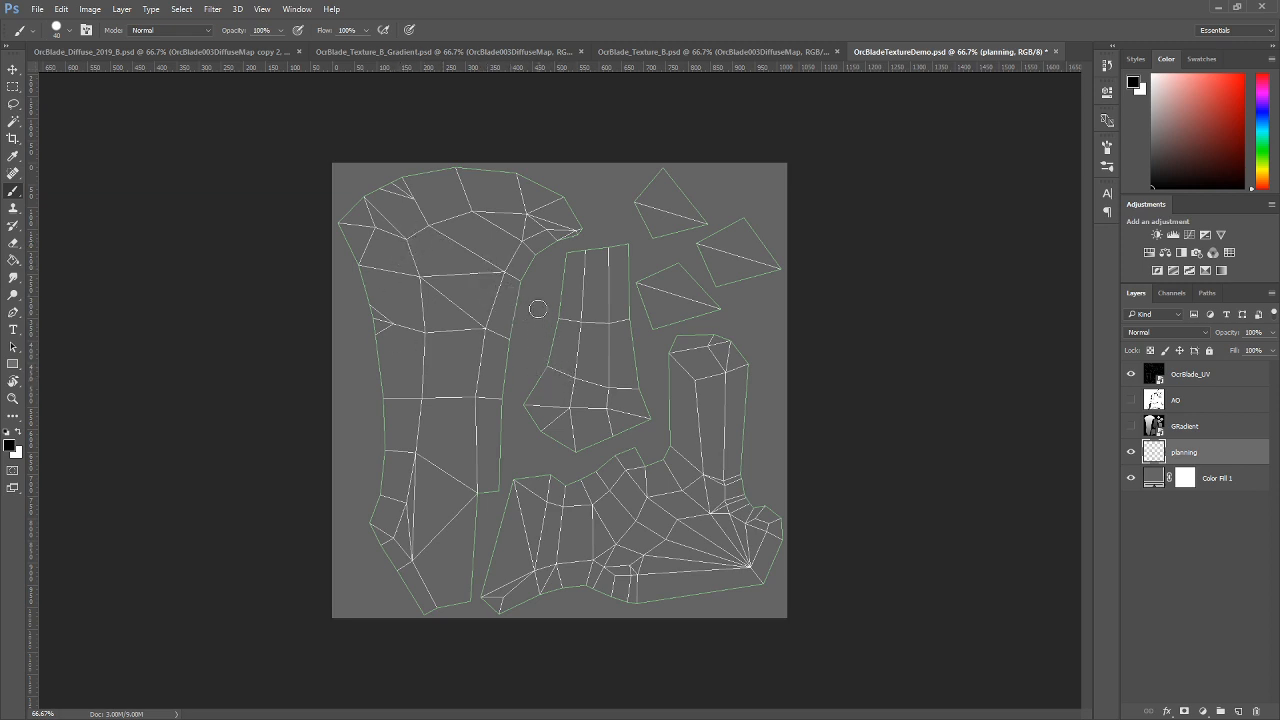
Shrink the brush to a thin line width and set the foreground colour to bright red.
key("bracketleft")
key("bracketleft")
key("bracketleft")
left_click(1242, 76)
key("bracketleft")
Sketch a red upward arrow and section outlines over the blade as a trial, and erase those strokes.
mouse_move(458, 586)
left_mouse_down()
mouse_move(450, 251)
mouse_move(474, 271)
left_mouse_up()
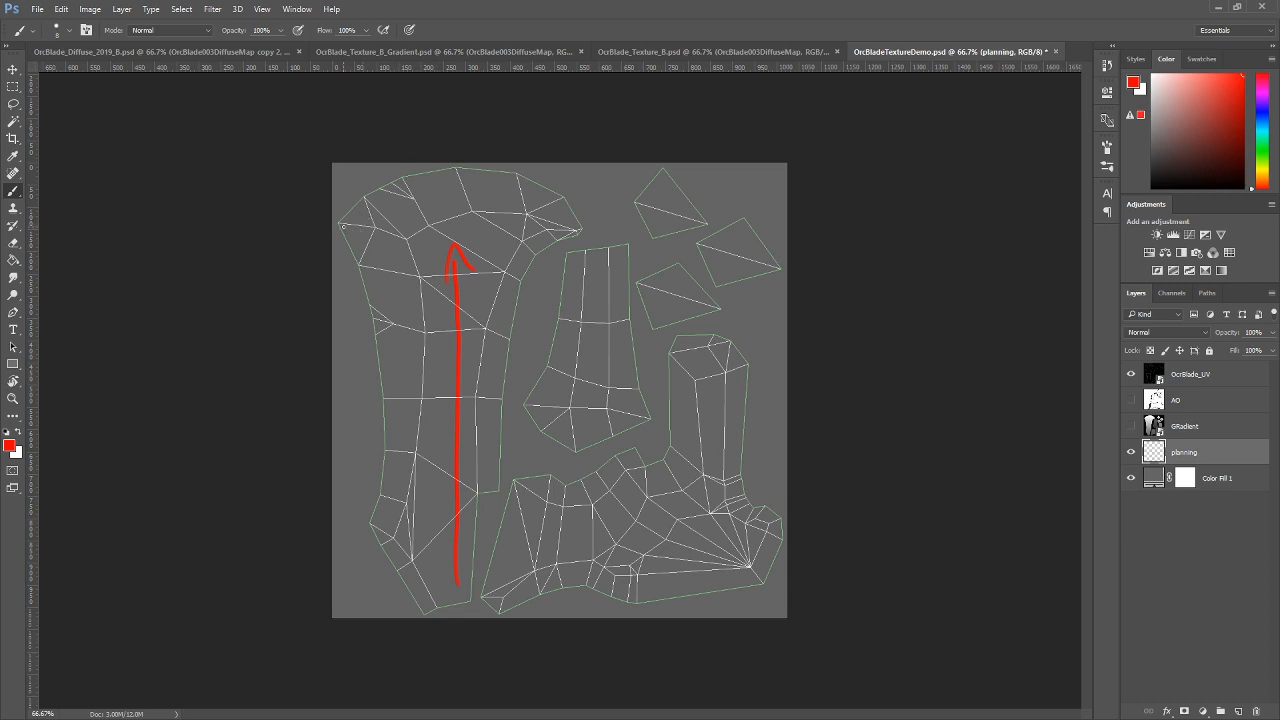
mouse_move(343, 225)
left_mouse_down()
mouse_move(406, 239)
mouse_move(426, 364)
mouse_move(418, 453)
mouse_move(384, 540)
mouse_move(363, 527)
mouse_move(387, 385)
mouse_move(350, 209)
mouse_move(457, 153)
mouse_move(549, 170)
mouse_move(587, 213)
mouse_move(581, 230)
mouse_move(504, 213)
mouse_move(407, 231)
mouse_move(573, 232)
mouse_move(508, 266)
mouse_move(472, 415)
left_mouse_up()
mouse_move(464, 560)
left_mouse_down()
mouse_move(421, 566)
mouse_move(409, 520)
mouse_move(444, 354)
mouse_move(434, 239)
left_mouse_up()
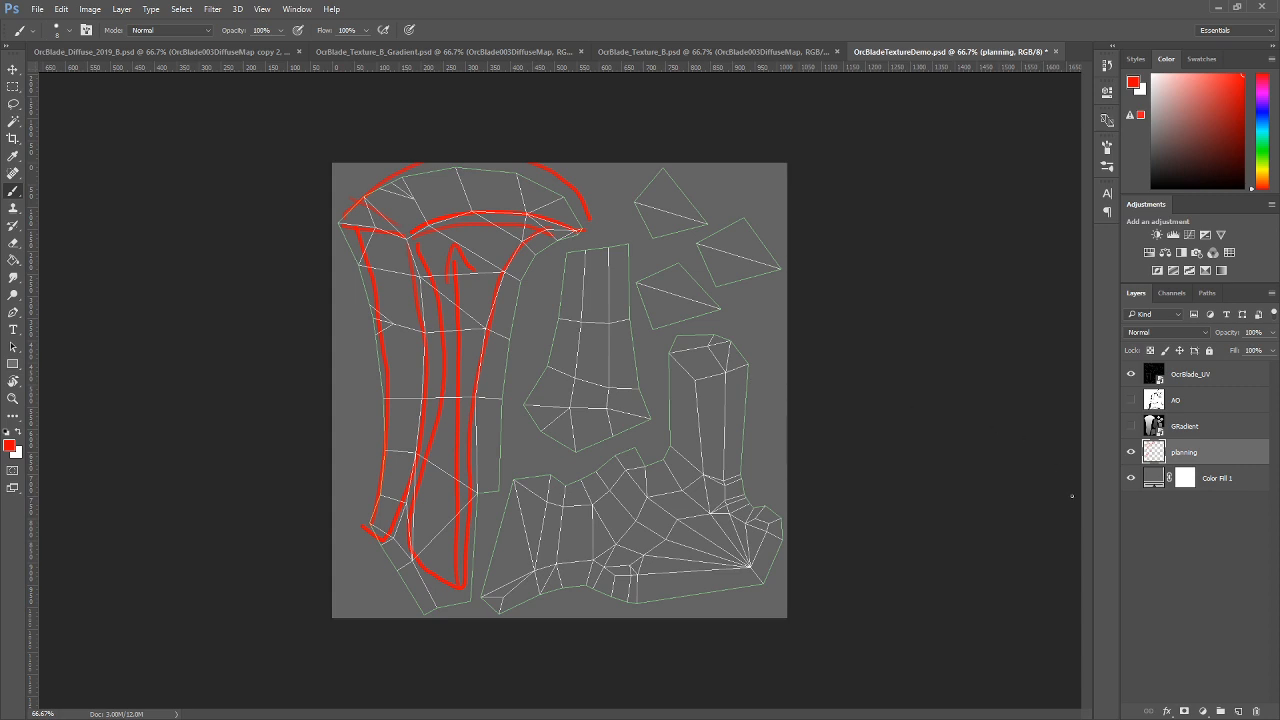
key("e")
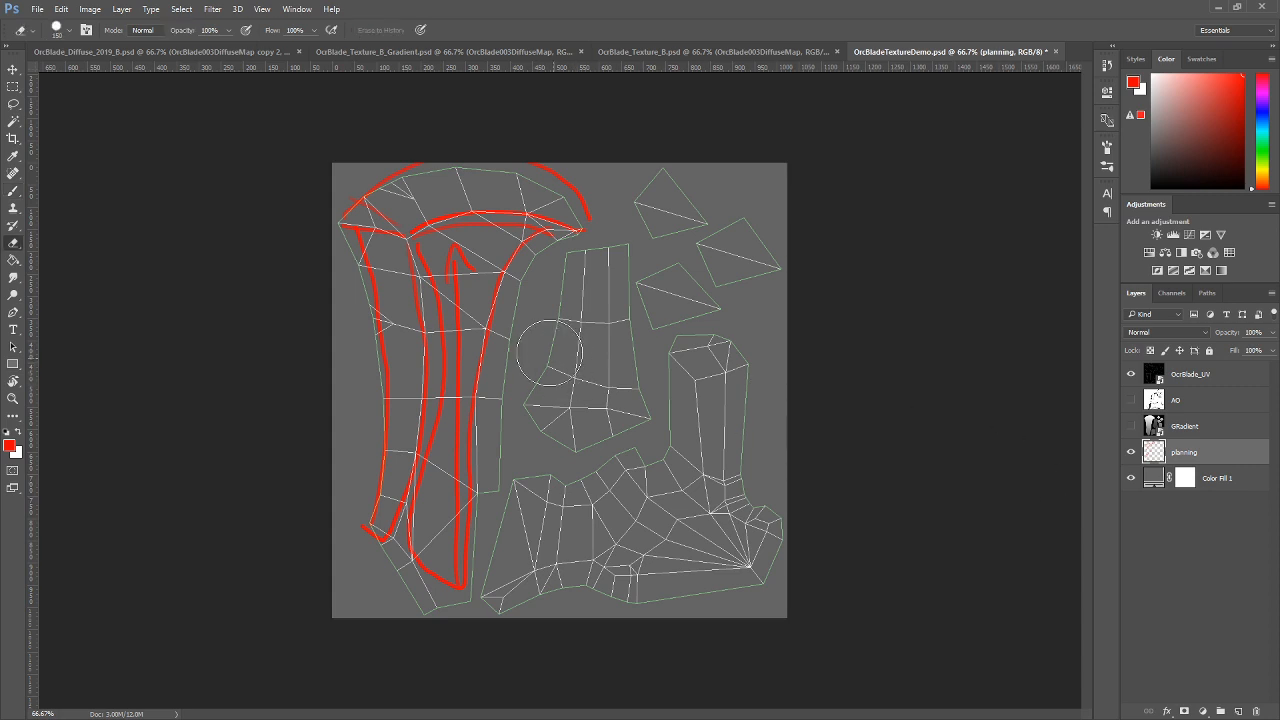
mouse_move(560, 240)
left_mouse_down()
mouse_move(603, 221)
mouse_move(538, 198)
mouse_move(365, 242)
mouse_move(460, 155)
mouse_move(409, 172)
mouse_move(662, 202)
mouse_move(392, 240)
mouse_move(405, 465)
mouse_move(448, 235)
mouse_move(523, 307)
mouse_move(537, 389)
left_mouse_up()
key("b")
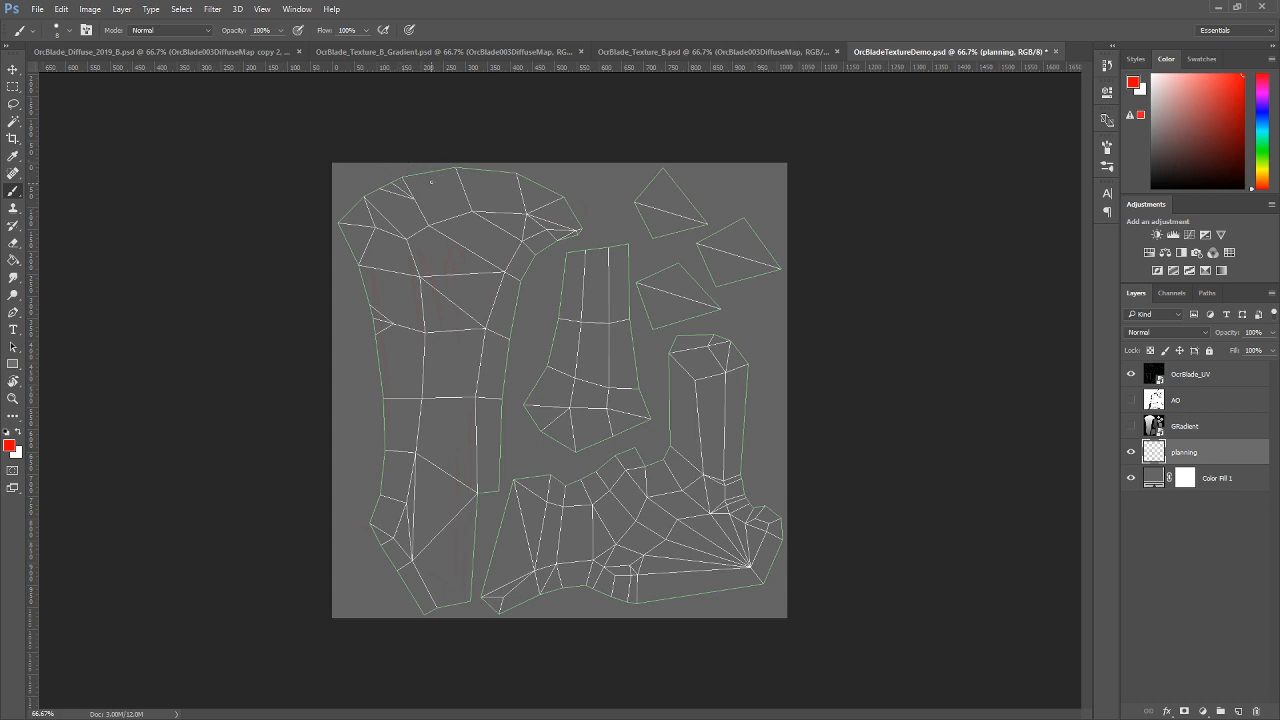
left_click_drag(465, 167, 465, 205)
key("ctrl+z")
Mark the blade's curved top bevel in red with a direction arrow, zigzag shading and an outline, and trace the blade's long outer edge.
mouse_move(350, 161)
left_mouse_down()
mouse_move(366, 188)
mouse_move(369, 164)
left_mouse_up()
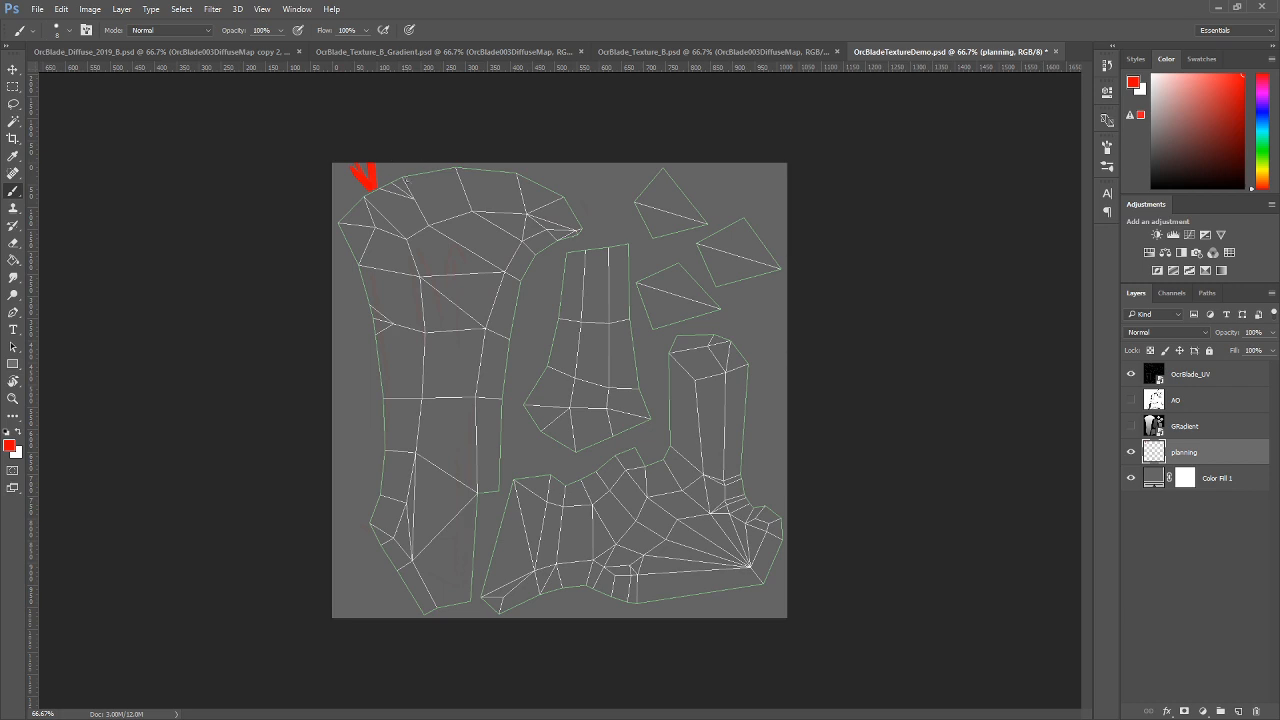
mouse_move(384, 194)
left_mouse_down()
mouse_move(440, 177)
mouse_move(412, 220)
mouse_move(466, 208)
left_mouse_up()
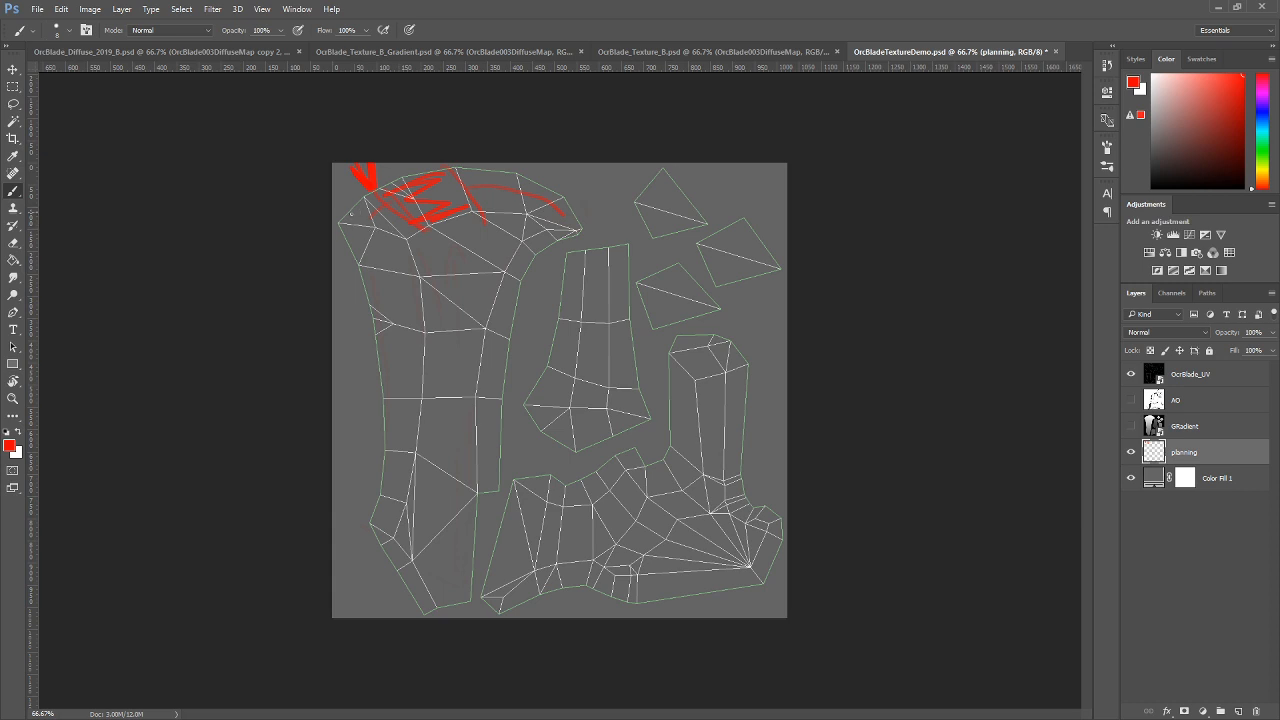
mouse_move(341, 219)
left_mouse_down()
mouse_move(407, 237)
mouse_move(577, 215)
mouse_move(506, 173)
mouse_move(389, 186)
mouse_move(341, 218)
left_mouse_up()
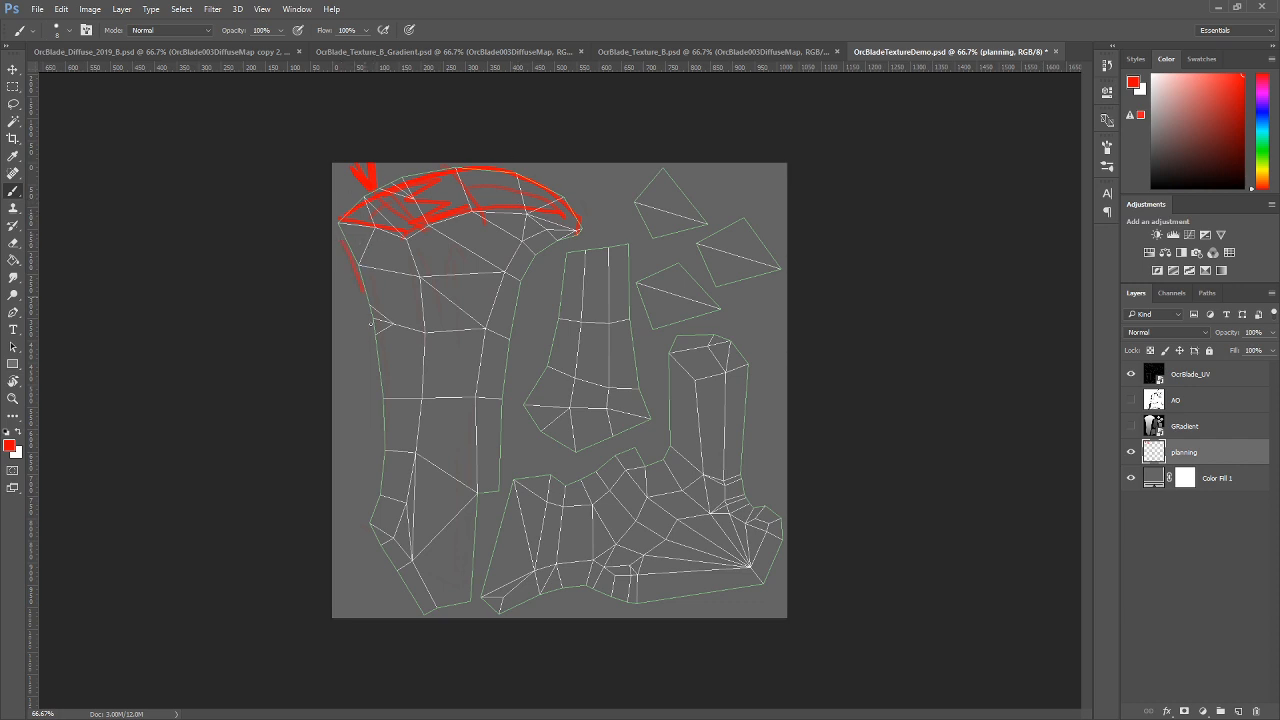
left_click_drag(370, 321, 372, 458)
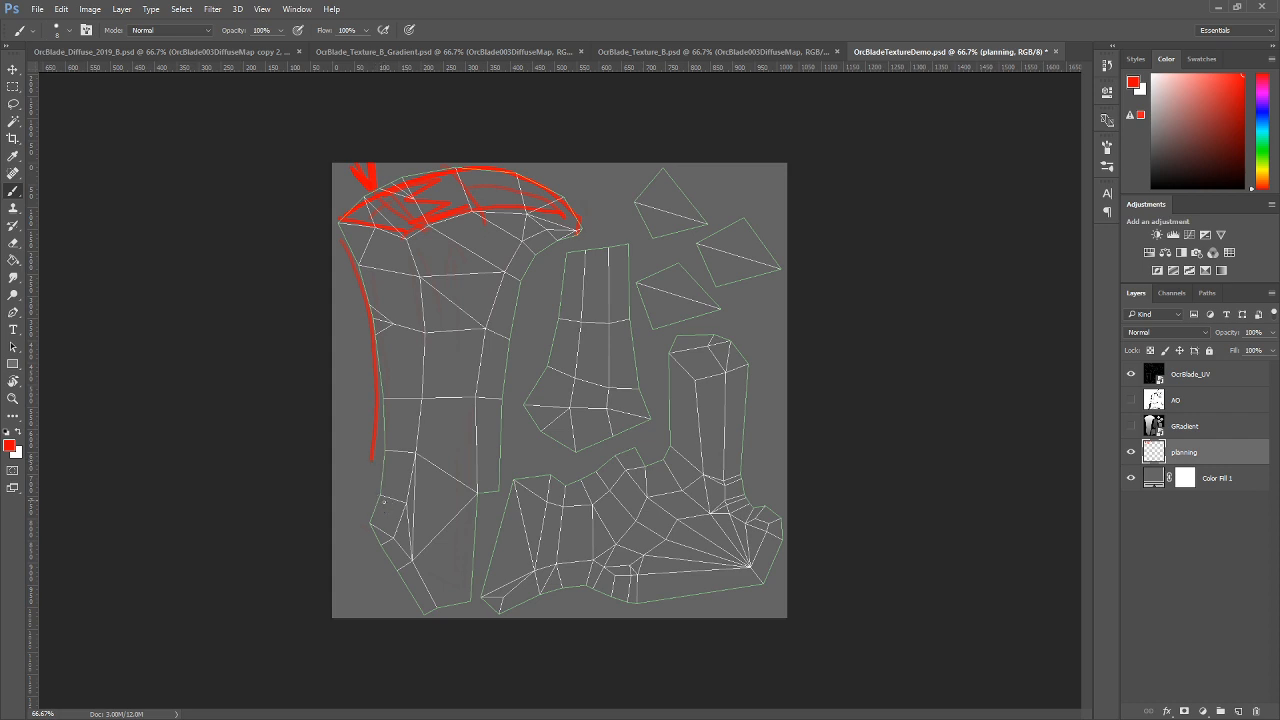
Circle the lower and upper parts of the blade's side bevel in red, link them, and draw an upward arrow along the blade's centre.
mouse_move(384, 525)
left_mouse_down()
mouse_move(408, 461)
mouse_move(390, 521)
left_mouse_up()
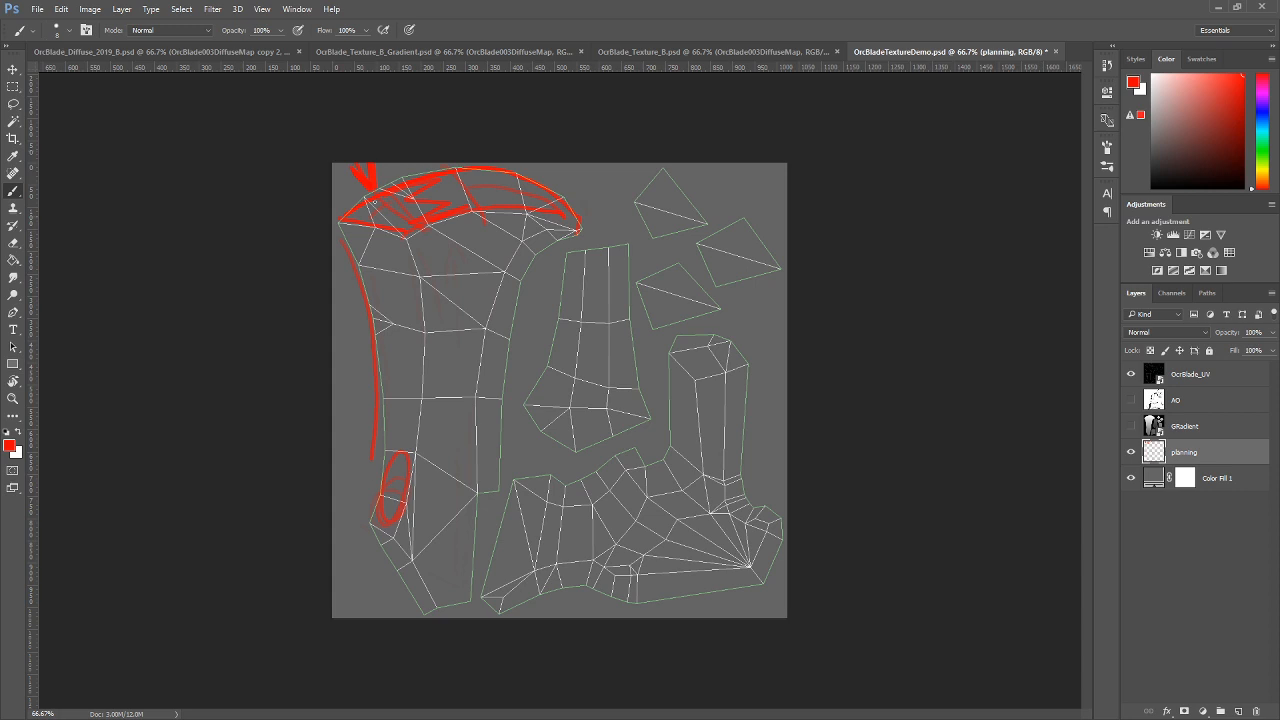
mouse_move(400, 322)
left_mouse_down()
mouse_move(410, 305)
mouse_move(366, 285)
mouse_move(392, 320)
left_mouse_up()
left_click_drag(381, 500, 388, 517)
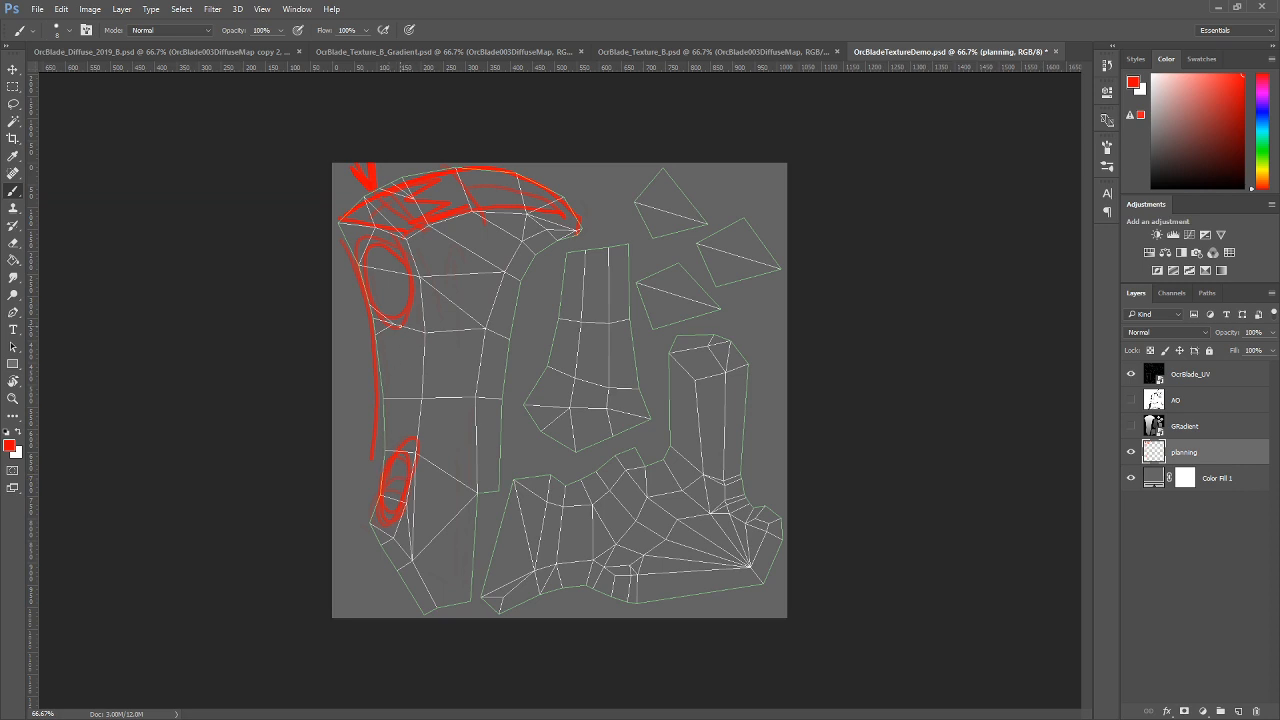
left_click_drag(389, 292, 409, 441)
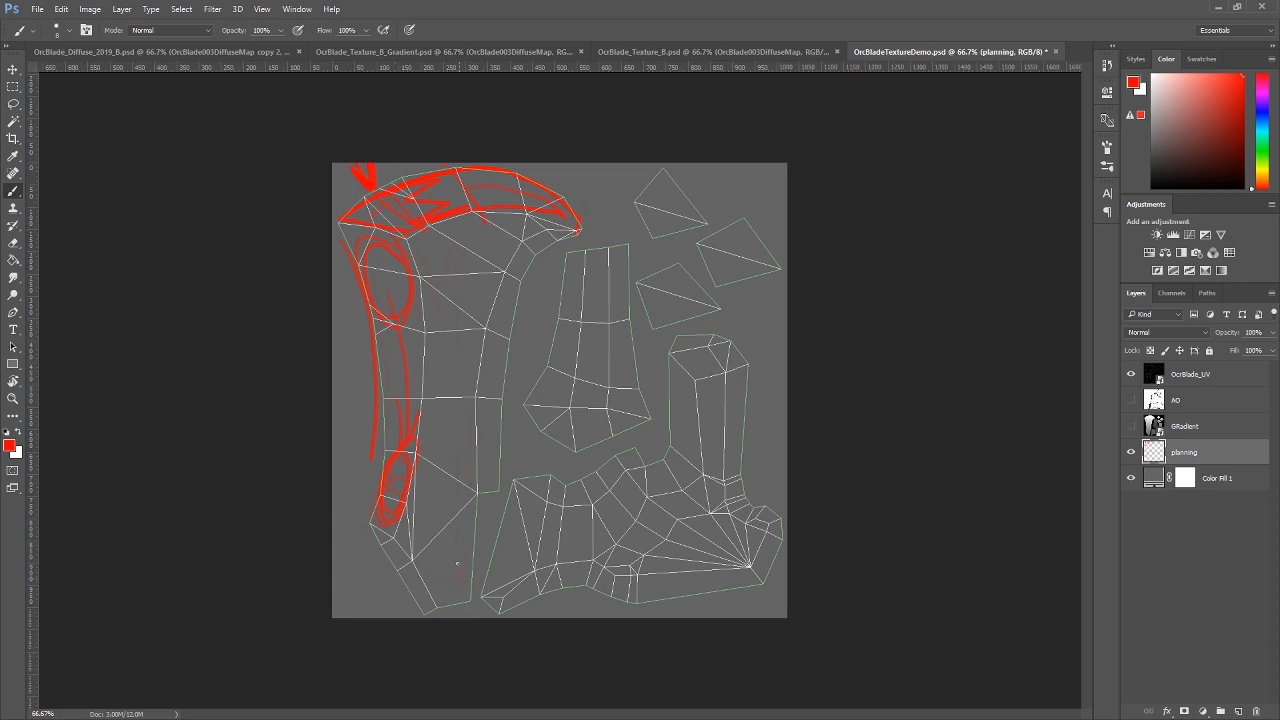
left_click_drag(457, 565, 451, 290)
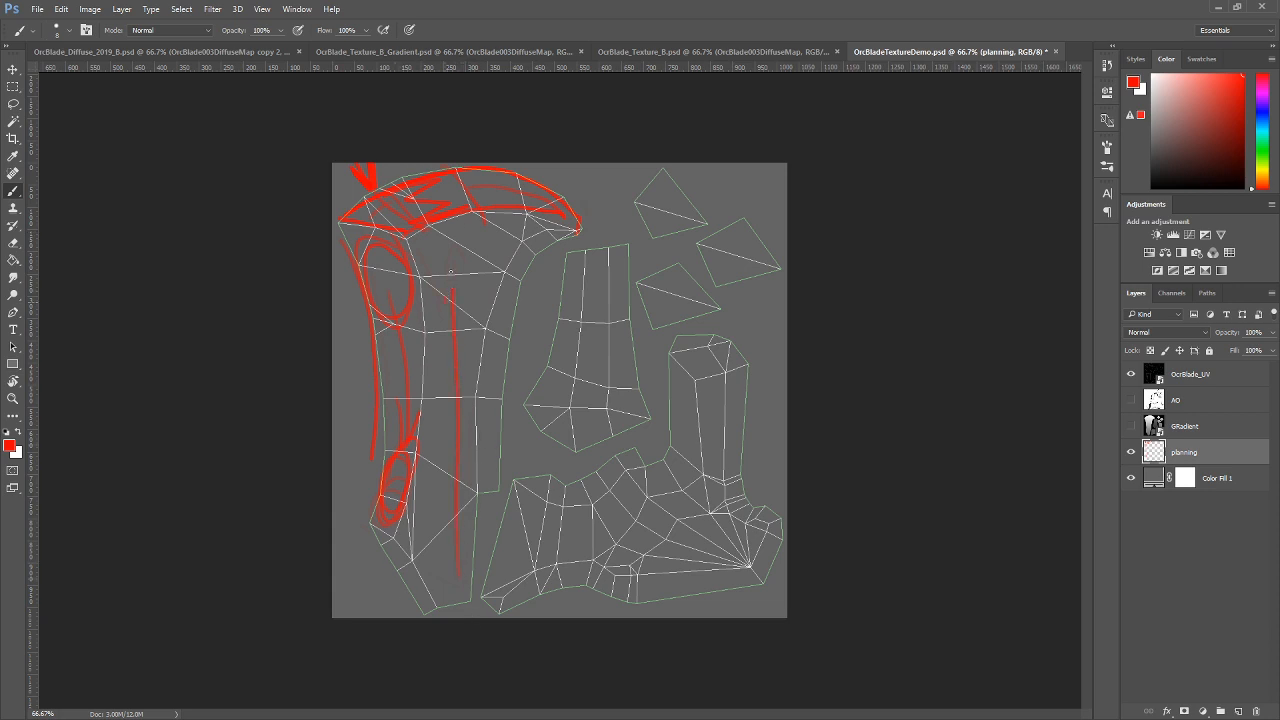
left_click_drag(448, 290, 465, 292)
Switch the brush colour to orange and trace the inner bevel line along the blade's side and beneath its top bevel.
left_click_drag(1267, 173, 1265, 179)
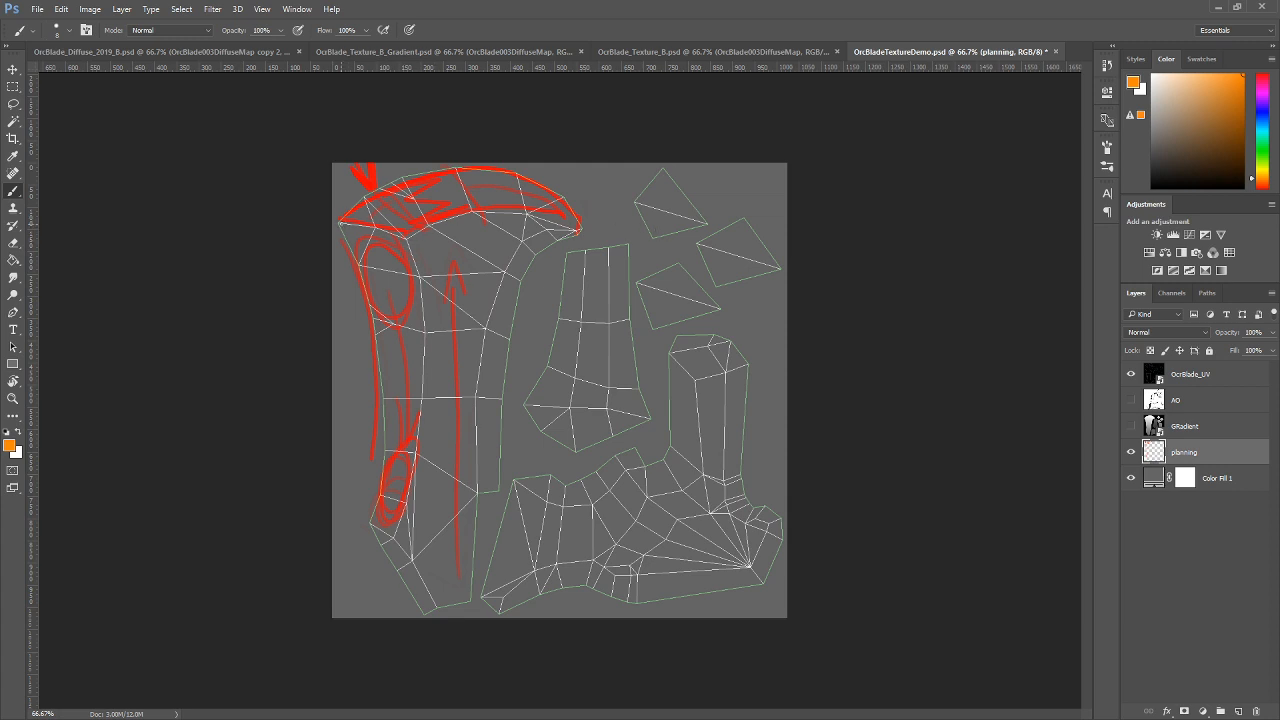
mouse_move(340, 222)
left_mouse_down()
mouse_move(406, 235)
mouse_move(423, 313)
mouse_move(420, 428)
mouse_move(395, 537)
left_mouse_up()
left_click_drag(408, 236, 572, 224)
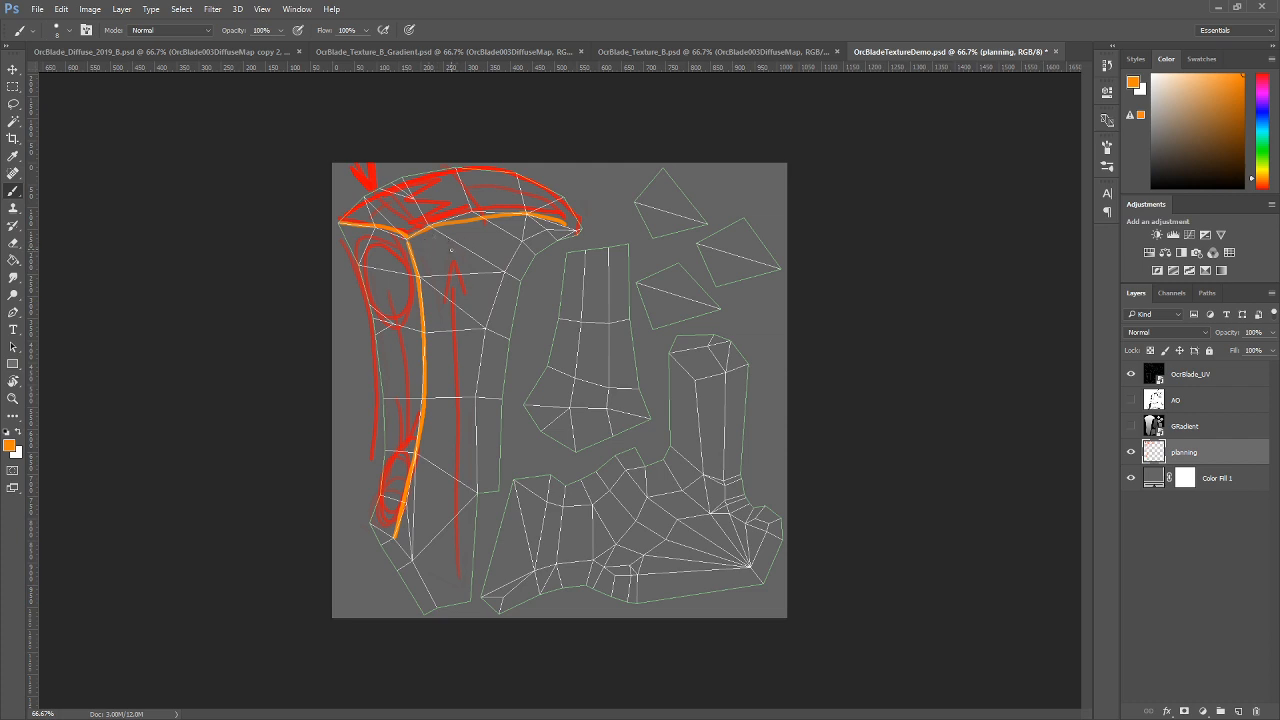
Draw orange arrows inside the blade's main face pointing outward to the top and side bevel lines.
mouse_move(451, 252)
left_mouse_down()
mouse_move(447, 234)
mouse_move(506, 230)
left_mouse_up()
left_click_drag(430, 265, 421, 263)
mouse_move(432, 256)
left_mouse_down()
mouse_move(421, 263)
mouse_move(432, 271)
left_mouse_up()
left_click_drag(449, 434, 424, 430)
left_click_drag(424, 430, 439, 439)
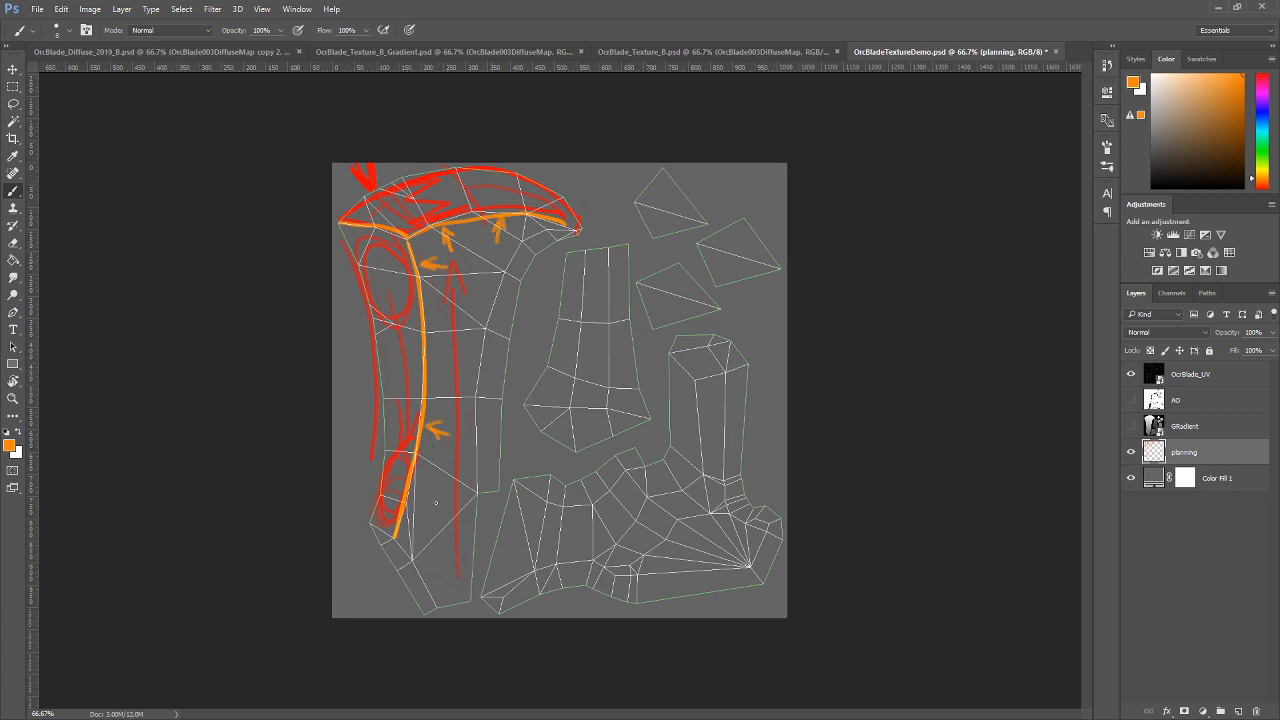
left_click_drag(435, 503, 420, 487)
left_click_drag(420, 487, 421, 499)
left_click_drag(455, 353, 431, 353)
left_click_drag(431, 353, 445, 359)
Draw orange arrows within the side and top bevels pointing inward to the orange bevel line.
left_click_drag(371, 283, 414, 283)
left_click_drag(414, 283, 402, 292)
left_click_drag(384, 378, 414, 378)
mouse_move(406, 371)
left_mouse_down()
mouse_move(418, 378)
mouse_move(406, 388)
left_mouse_up()
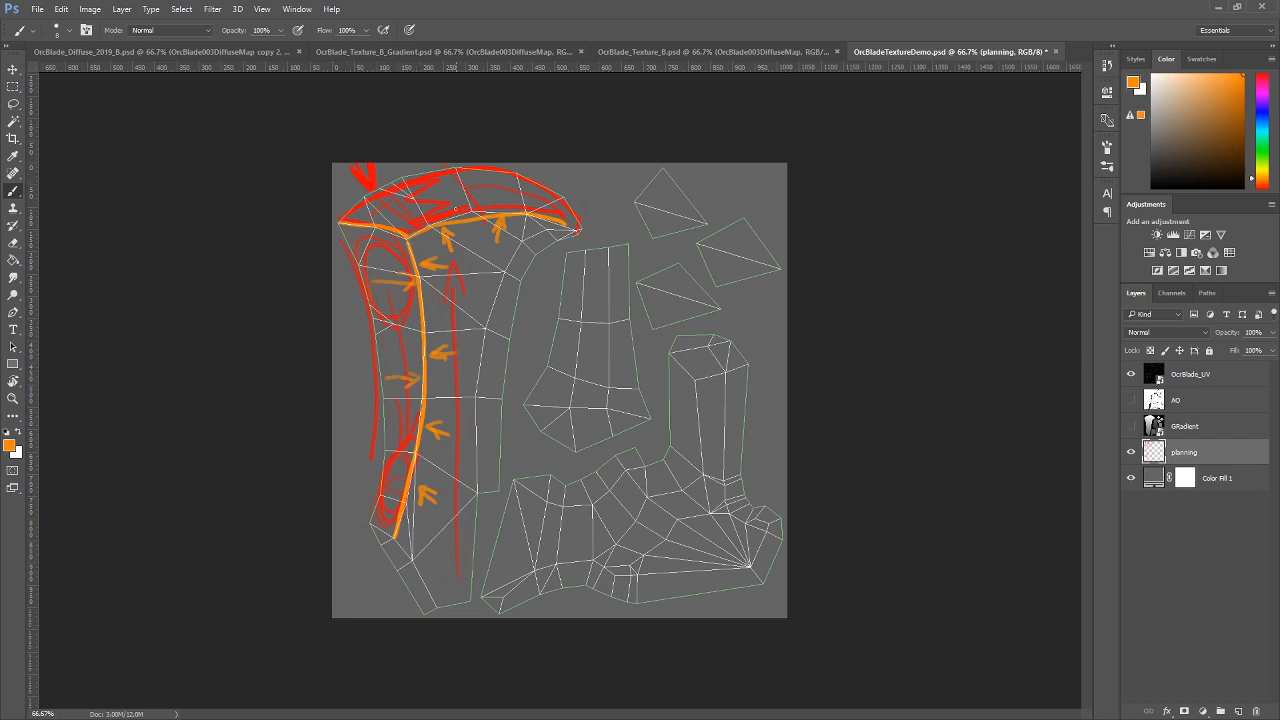
left_click_drag(482, 180, 486, 209)
left_click_drag(486, 209, 493, 199)
Hide the planning layer and add a new empty layer above it.
left_click(1131, 452)
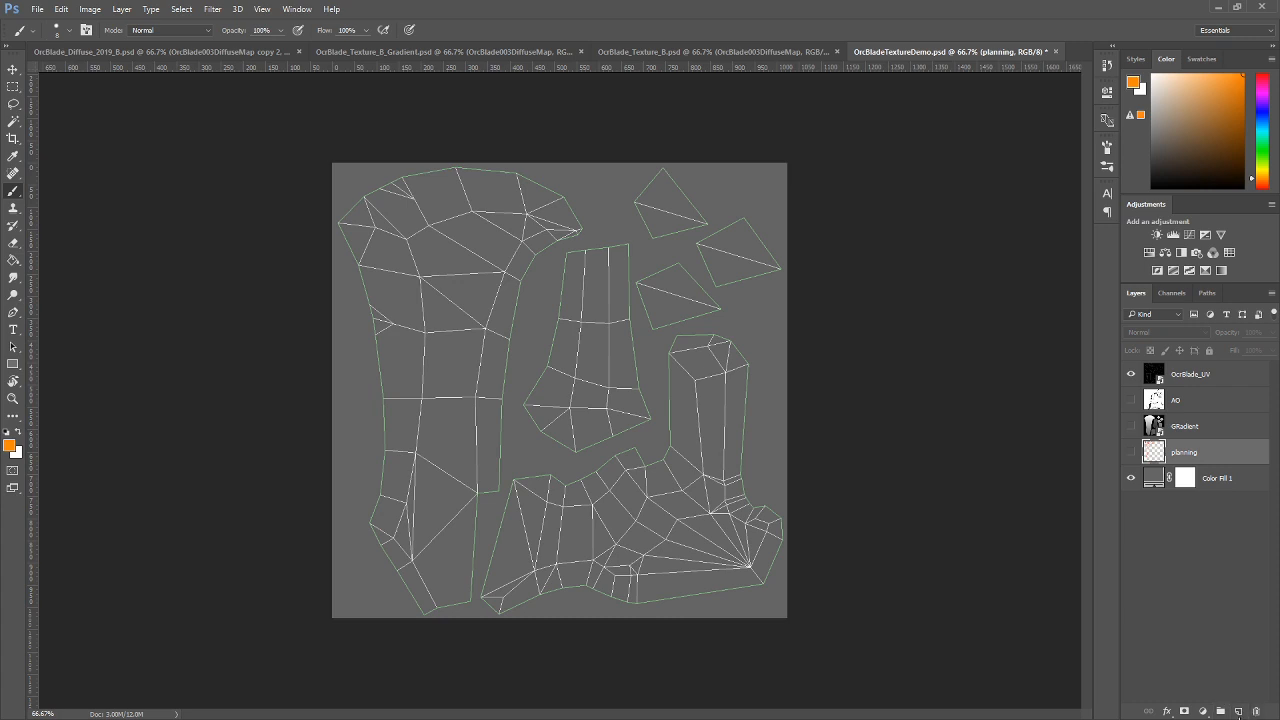
left_click(1238, 711)
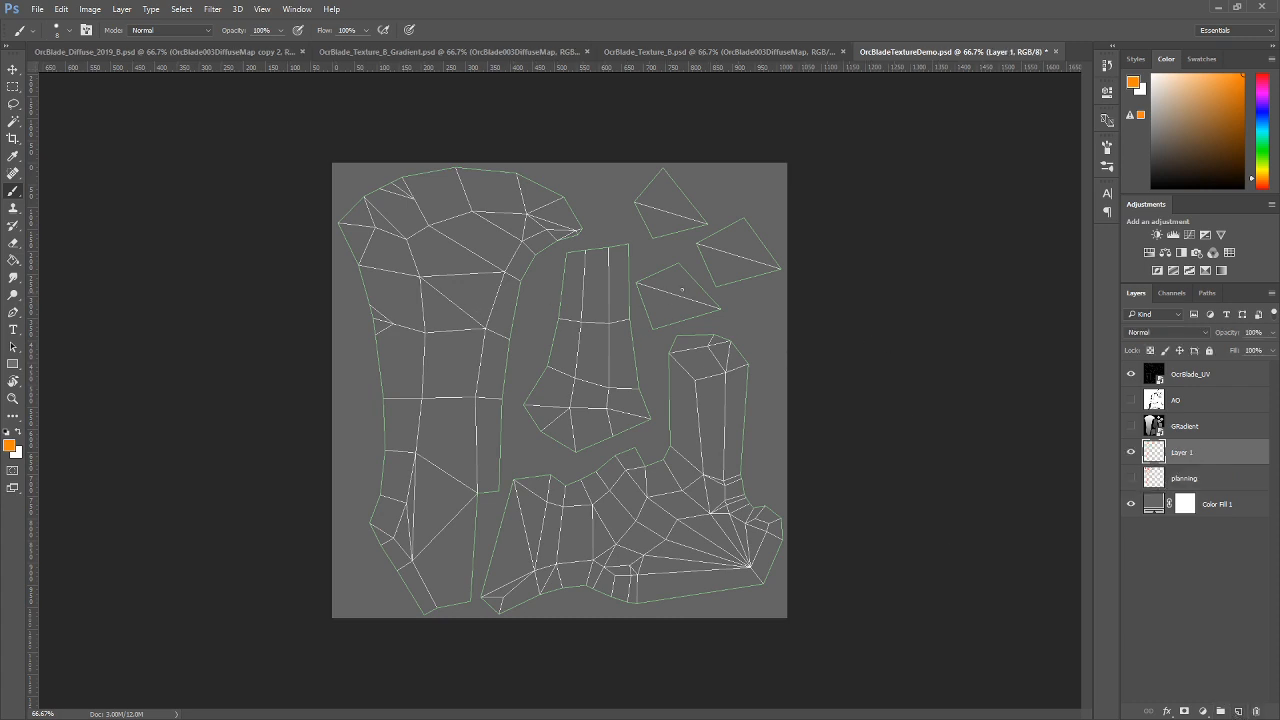
Paint soft light grey over the blade's UV shape, building up towards its top, using a 300 px brush.
left_click_drag(1171, 94, 1151, 112)
key("bracketright")
key("bracketright")
key("bracketright")
key("bracketright")
key("bracketright")
key("bracketright")
key("bracketright")
key("bracketright")
key("bracketright")
key("bracketright")
key("bracketright")
key("bracketright")
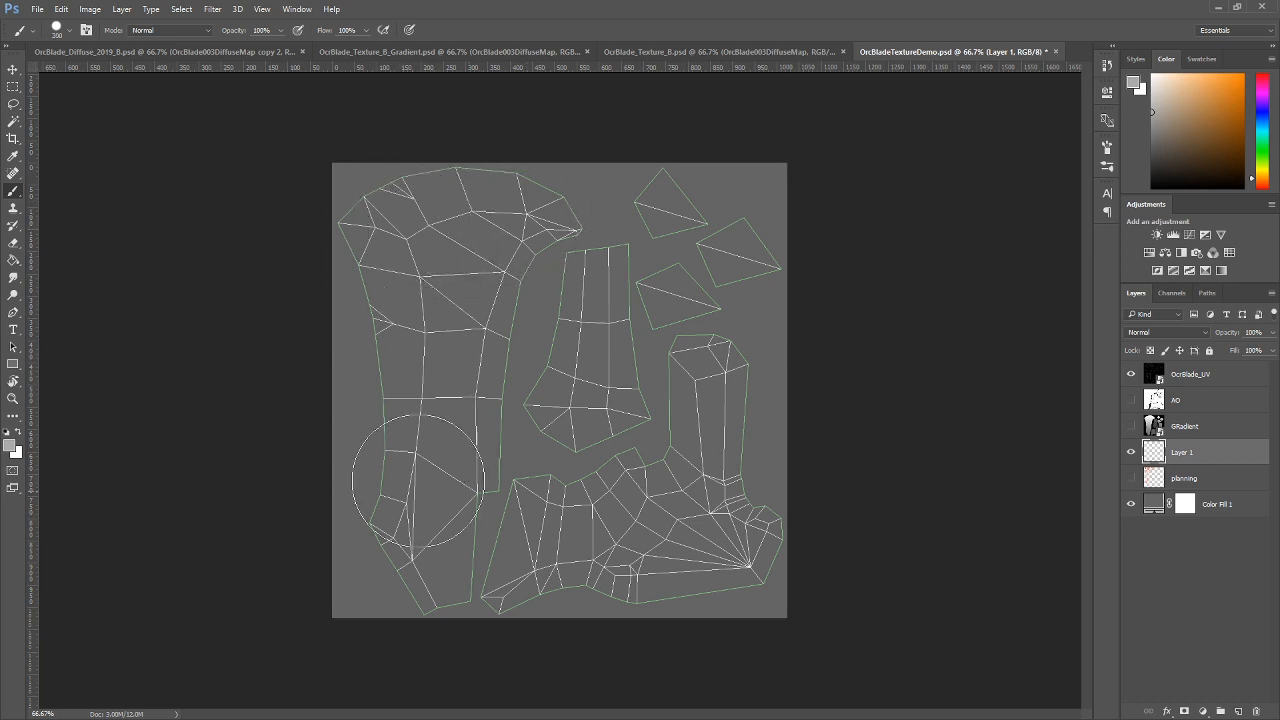
mouse_move(418, 481)
left_mouse_down()
mouse_move(430, 535)
mouse_move(443, 437)
mouse_move(420, 222)
mouse_move(475, 234)
mouse_move(476, 288)
mouse_move(432, 240)
mouse_move(438, 450)
mouse_move(444, 271)
left_mouse_up()
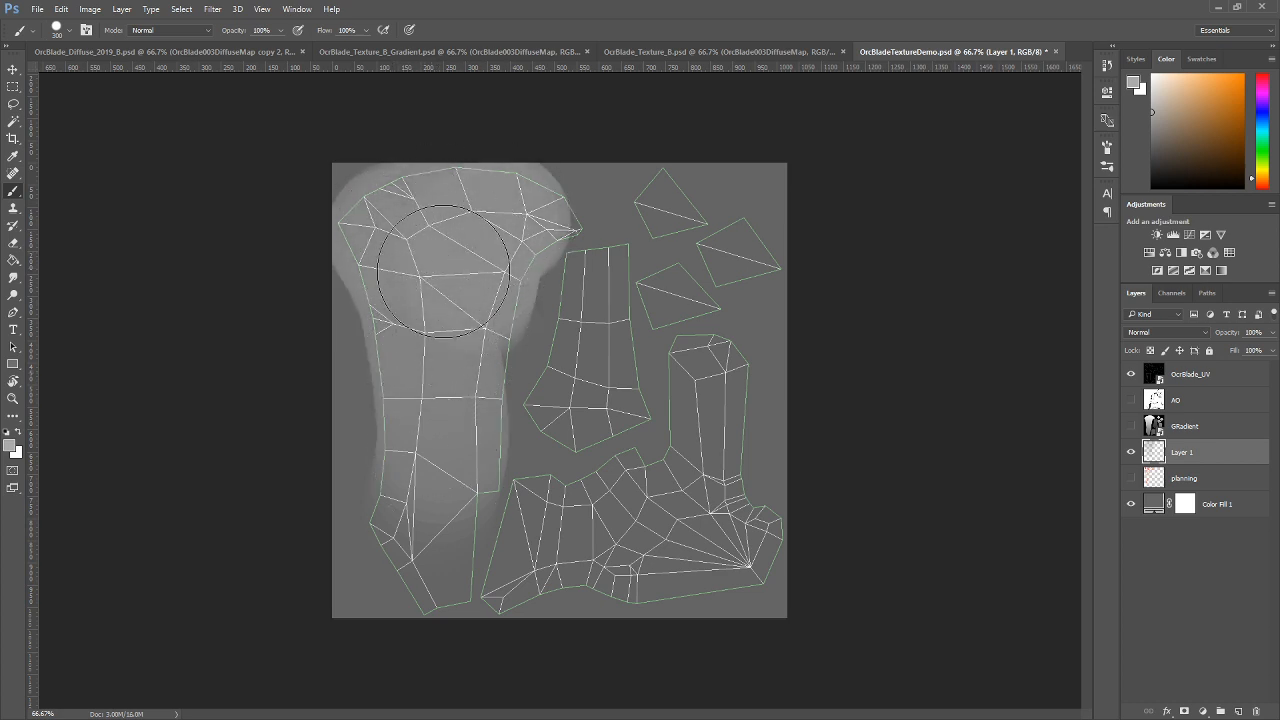
Sample the grey near the blade's pointed tip and extend the paint over the tip with a smaller brush.
key("bracketleft")
key("bracketleft")
key("bracketleft")
key("bracketleft")
key("bracketleft")
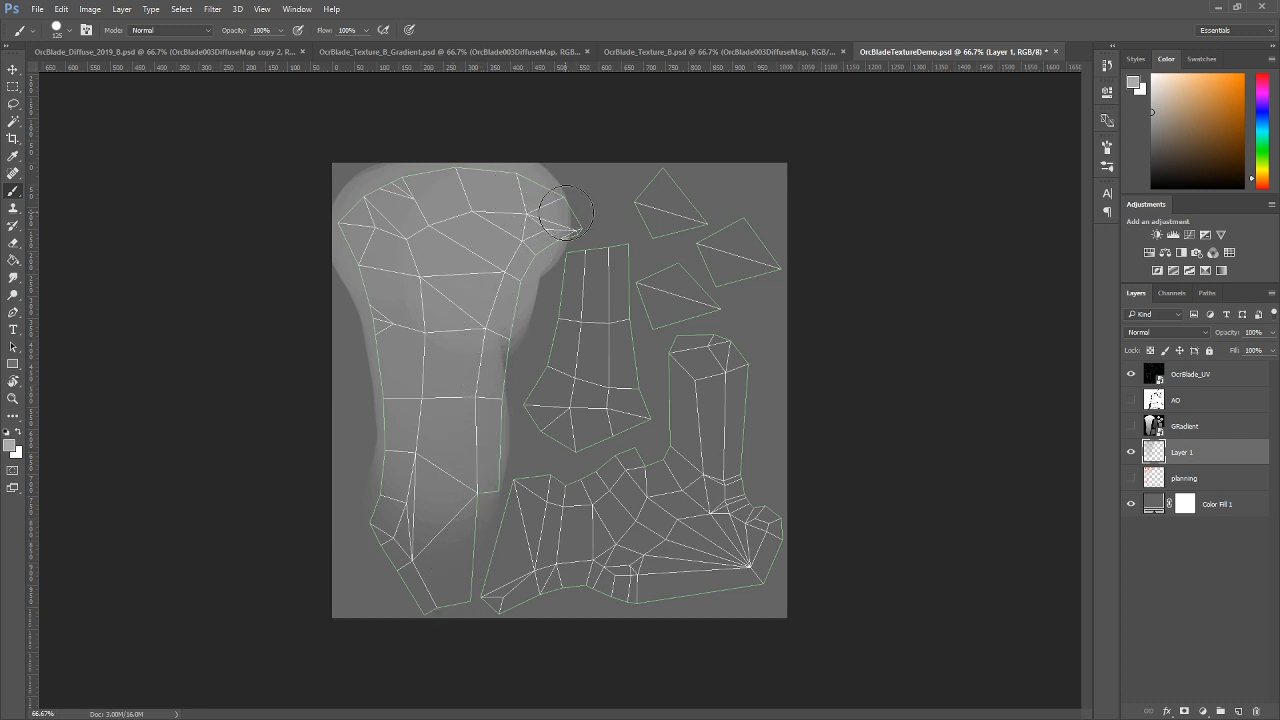
key("bracketleft")
key("bracketleft")
key("bracketleft")
left_click(556, 212, "alt")
mouse_move(562, 217)
left_mouse_down()
mouse_move(575, 226)
mouse_move(565, 213)
left_mouse_up()
key("bracketleft")
key("bracketleft")
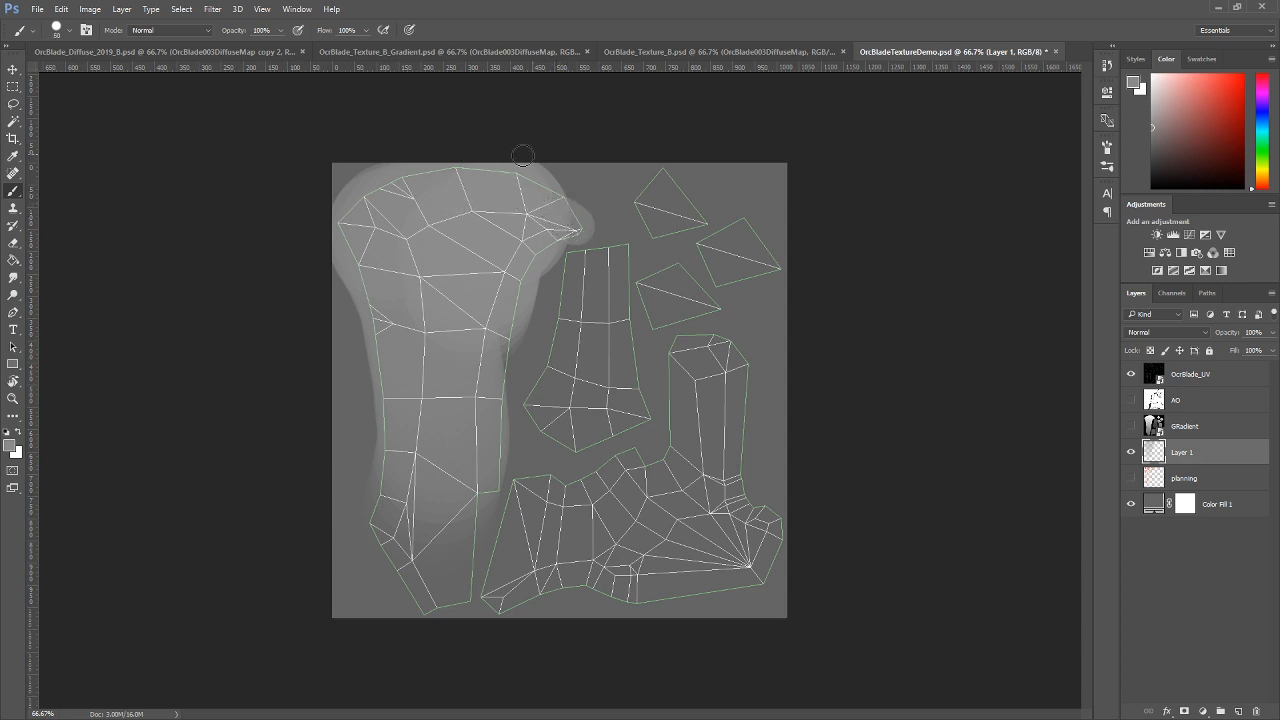
Paint a lighter grey highlight on the top bevel and blend it along the bevel with greys sampled nearby.
left_click(1152, 99)
mouse_move(463, 207)
left_mouse_down()
mouse_move(433, 214)
mouse_move(475, 195)
mouse_move(404, 220)
mouse_move(469, 193)
mouse_move(427, 197)
mouse_move(466, 183)
mouse_move(396, 208)
mouse_move(453, 181)
mouse_move(435, 183)
mouse_move(404, 194)
mouse_move(461, 207)
mouse_move(413, 222)
mouse_move(461, 193)
mouse_move(415, 202)
mouse_move(460, 202)
mouse_move(447, 184)
mouse_move(400, 195)
mouse_move(437, 179)
mouse_move(407, 214)
mouse_move(418, 219)
mouse_move(384, 200)
mouse_move(379, 217)
mouse_move(405, 224)
mouse_move(368, 210)
mouse_move(482, 200)
left_mouse_up()
key("]")
key("]")
left_click(412, 218, "alt")
left_click(477, 201, "alt")
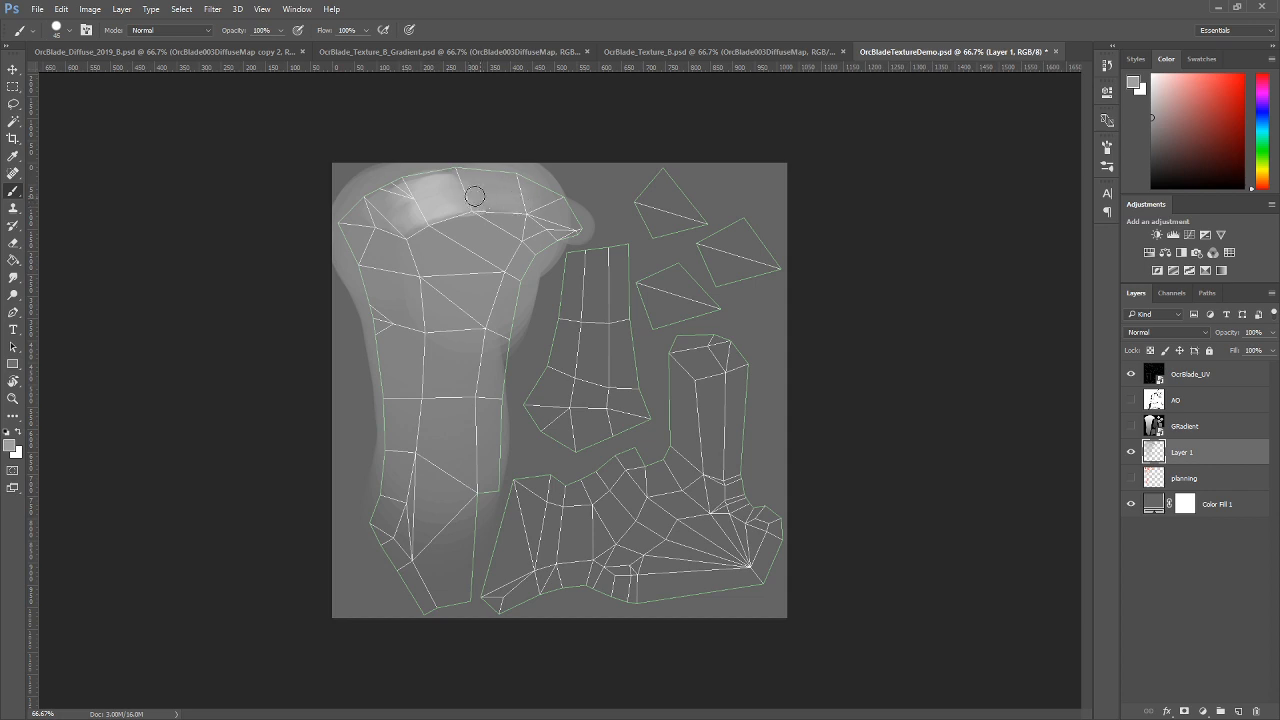
Sample the top bevel's light grey and paint it along the side bevel, brightest at the lower end.
left_click(434, 218, "alt")
mouse_move(395, 478)
left_mouse_down()
mouse_move(385, 526)
mouse_move(408, 440)
mouse_move(391, 504)
mouse_move(396, 436)
mouse_move(382, 514)
mouse_move(396, 422)
mouse_move(373, 512)
mouse_move(389, 402)
mouse_move(391, 453)
mouse_move(406, 454)
mouse_move(410, 421)
mouse_move(401, 468)
mouse_move(411, 387)
mouse_move(400, 448)
mouse_move(405, 390)
mouse_move(404, 438)
mouse_move(395, 375)
mouse_move(389, 440)
mouse_move(389, 345)
mouse_move(406, 448)
mouse_move(418, 361)
mouse_move(412, 411)
mouse_move(409, 321)
mouse_move(402, 383)
mouse_move(391, 307)
mouse_move(396, 456)
mouse_move(400, 305)
mouse_move(408, 418)
mouse_move(413, 339)
mouse_move(401, 273)
left_mouse_up()
left_click(402, 446, "alt")
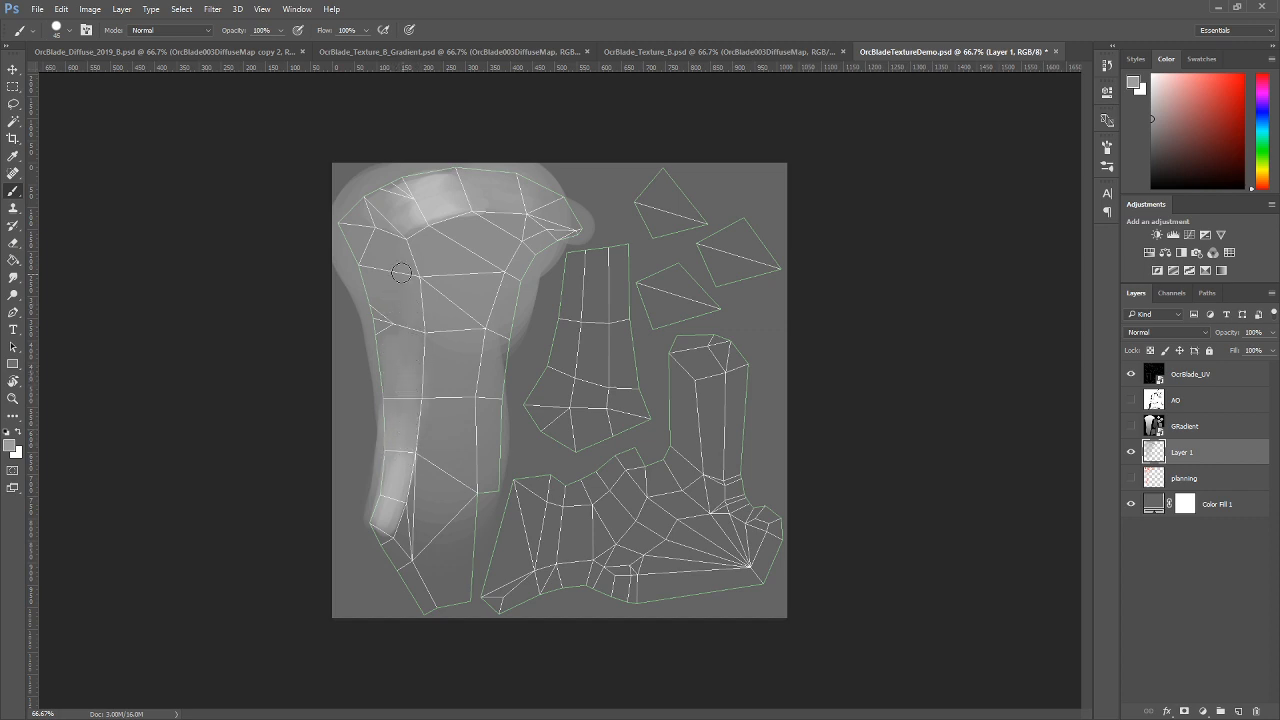
Darken the upper part of the side bevel with darker greys sampled near the blade's base, using a larger brush.
left_click(452, 506, "alt")
key("bracketright")
key("bracketright")
key("bracketright")
mouse_move(360, 246)
left_mouse_down()
mouse_move(396, 279)
mouse_move(350, 246)
mouse_move(405, 312)
mouse_move(368, 263)
mouse_move(410, 285)
mouse_move(398, 297)
mouse_move(358, 241)
mouse_move(397, 321)
mouse_move(366, 239)
mouse_move(397, 320)
mouse_move(385, 262)
mouse_move(405, 303)
mouse_move(381, 256)
mouse_move(401, 309)
mouse_move(385, 288)
mouse_move(398, 365)
left_mouse_up()
key("bracketright")
key("bracketright")
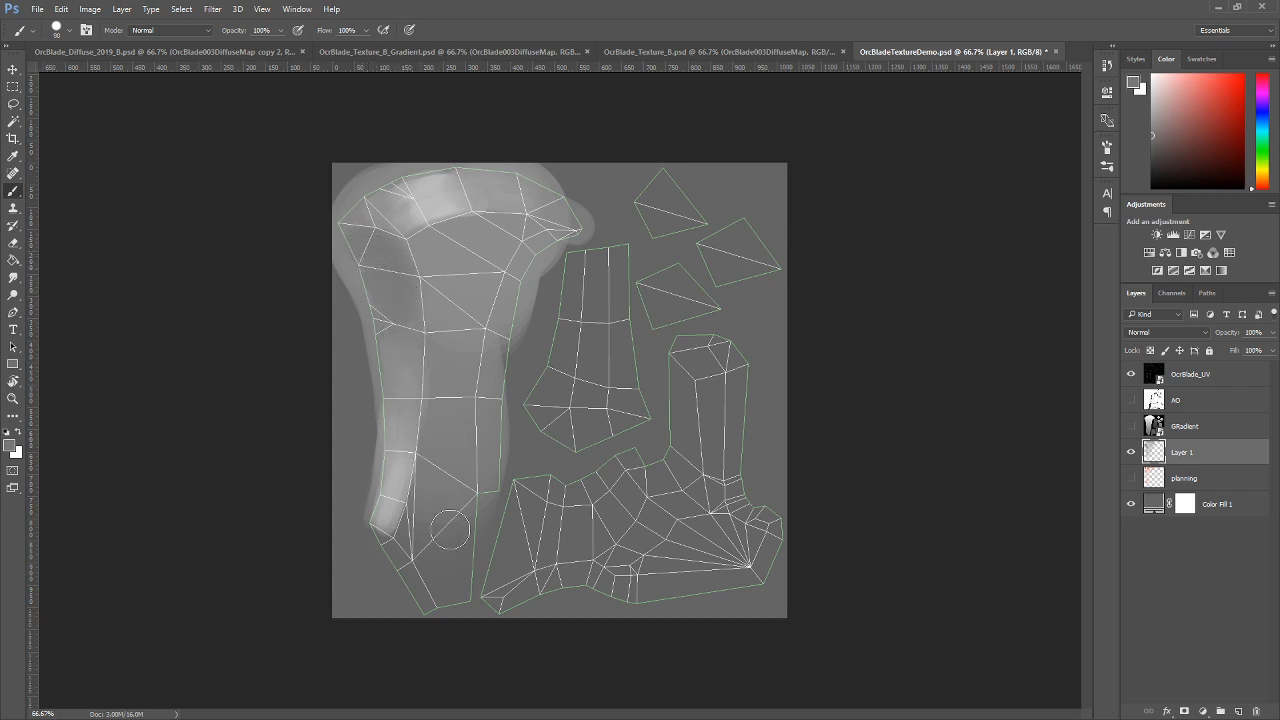
left_click(452, 582, "alt")
mouse_move(386, 301)
left_mouse_down()
mouse_move(374, 257)
mouse_move(355, 245)
mouse_move(388, 294)
mouse_move(364, 249)
mouse_move(385, 317)
mouse_move(355, 242)
mouse_move(391, 399)
mouse_move(386, 276)
mouse_move(390, 312)
mouse_move(364, 236)
mouse_move(395, 411)
mouse_move(375, 255)
mouse_move(389, 471)
mouse_move(370, 272)
left_mouse_up()
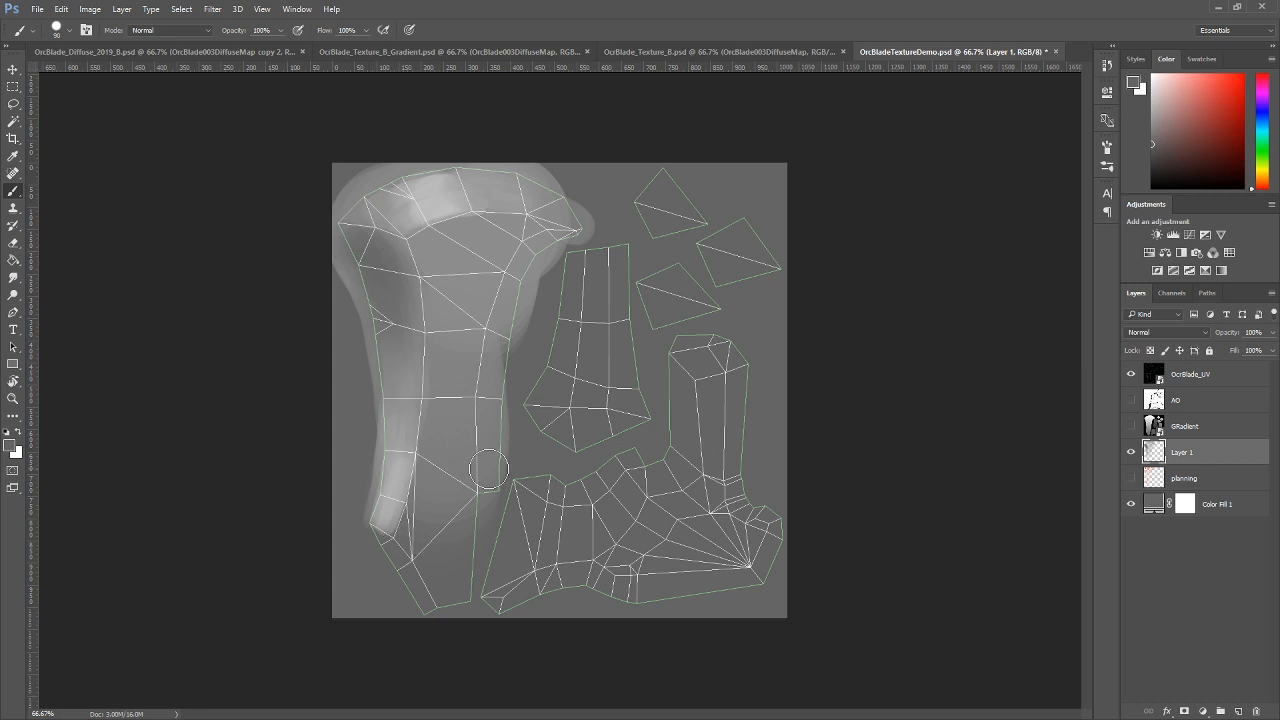
Hide the OcrBlade_UV layer, save the texture and switch to 3ds Max to check the paint on the blade model.
left_click(1131, 374)
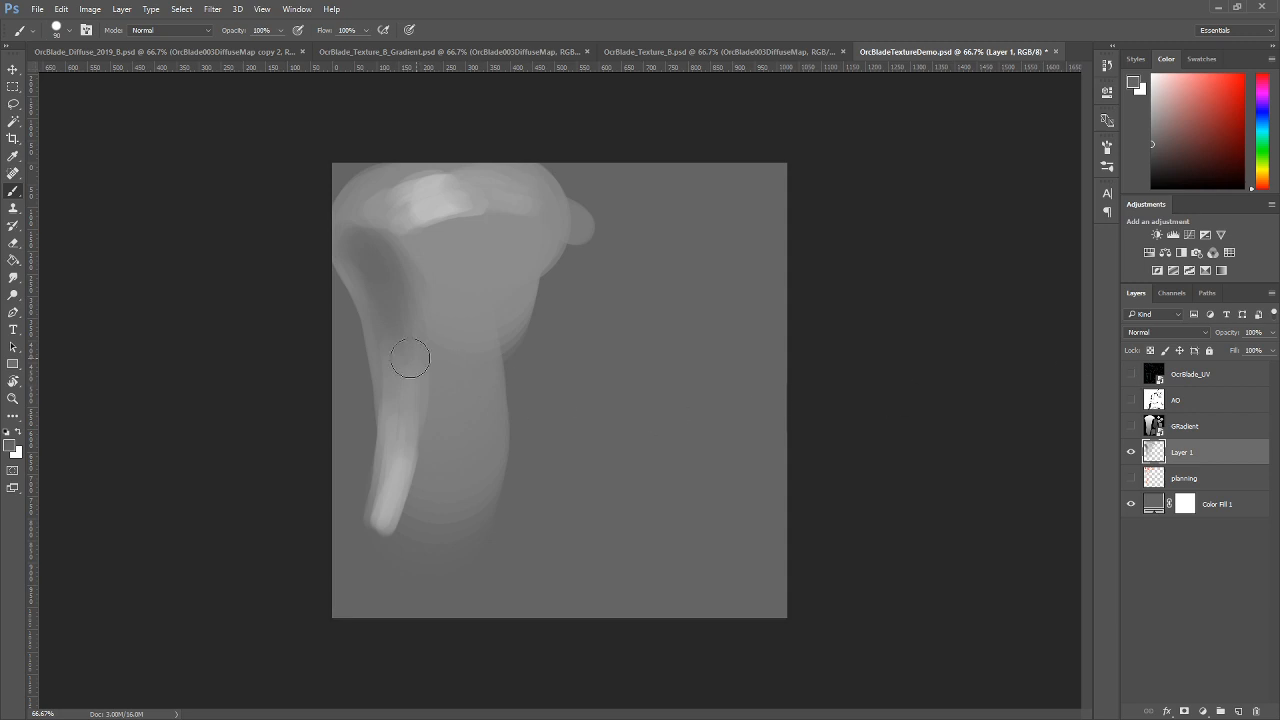
key("ctrl+s")
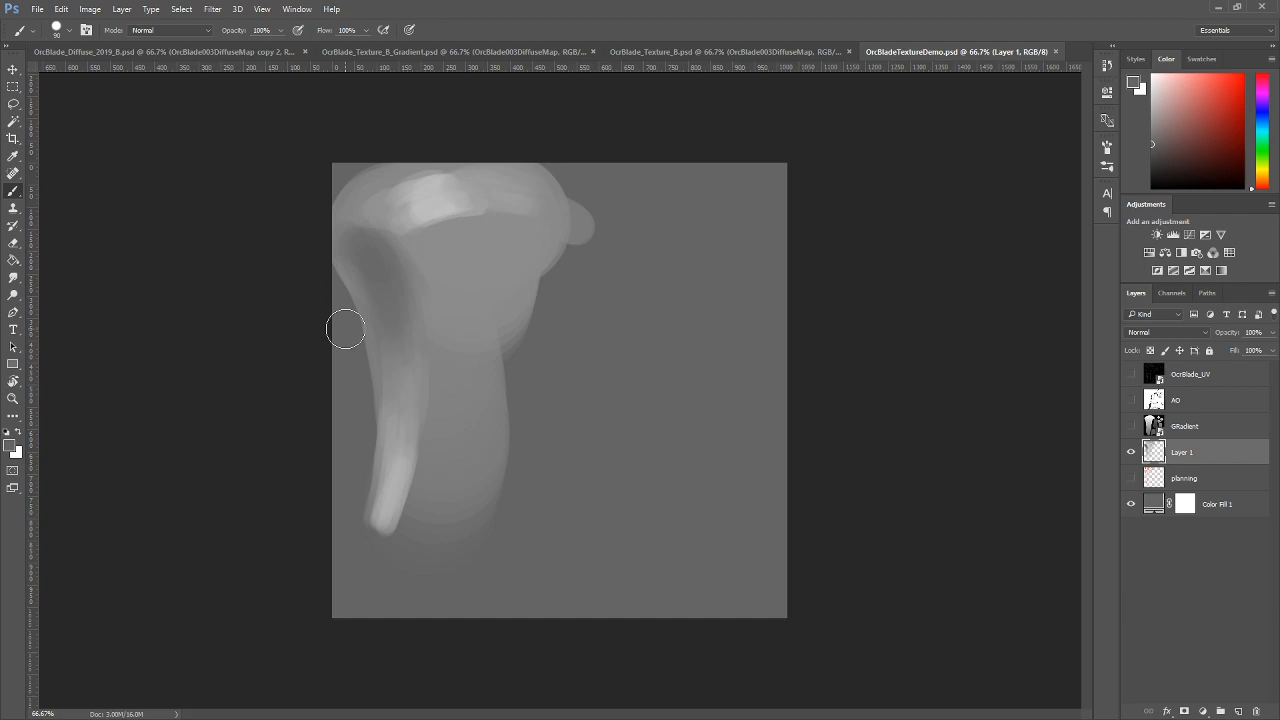
key("alt+Tab")
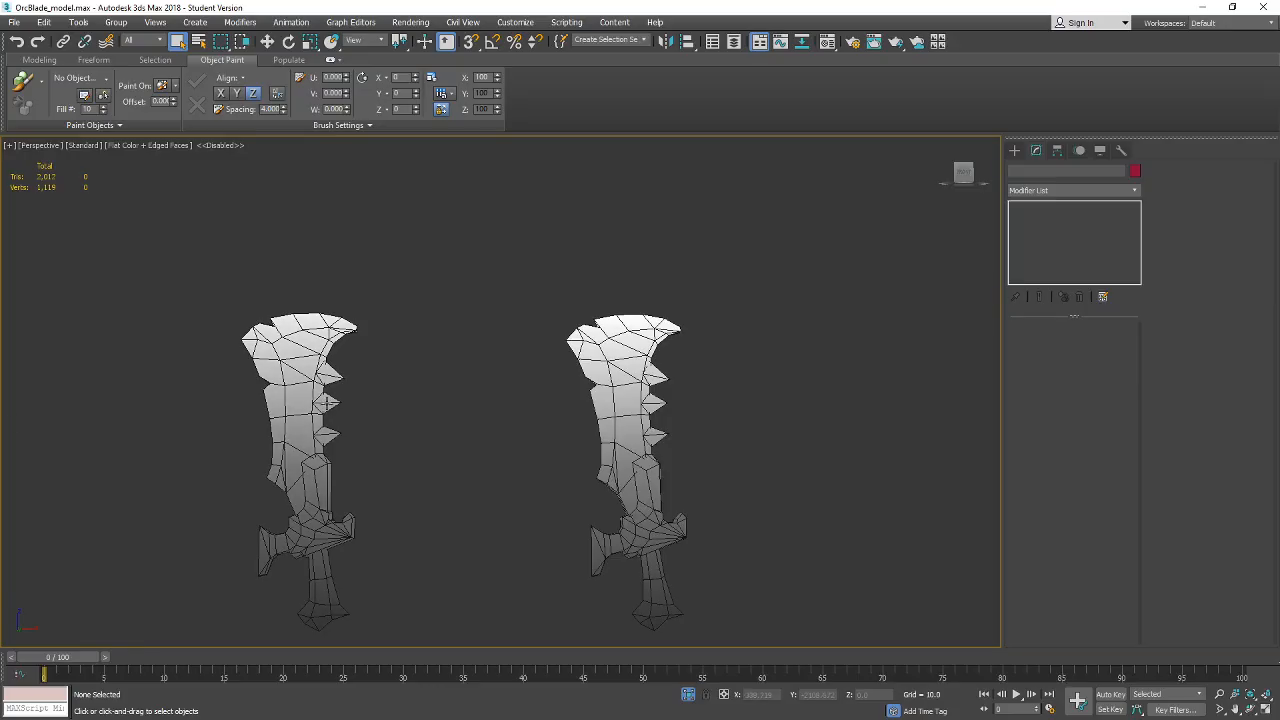
left_click_drag(518, 522, 504, 473)
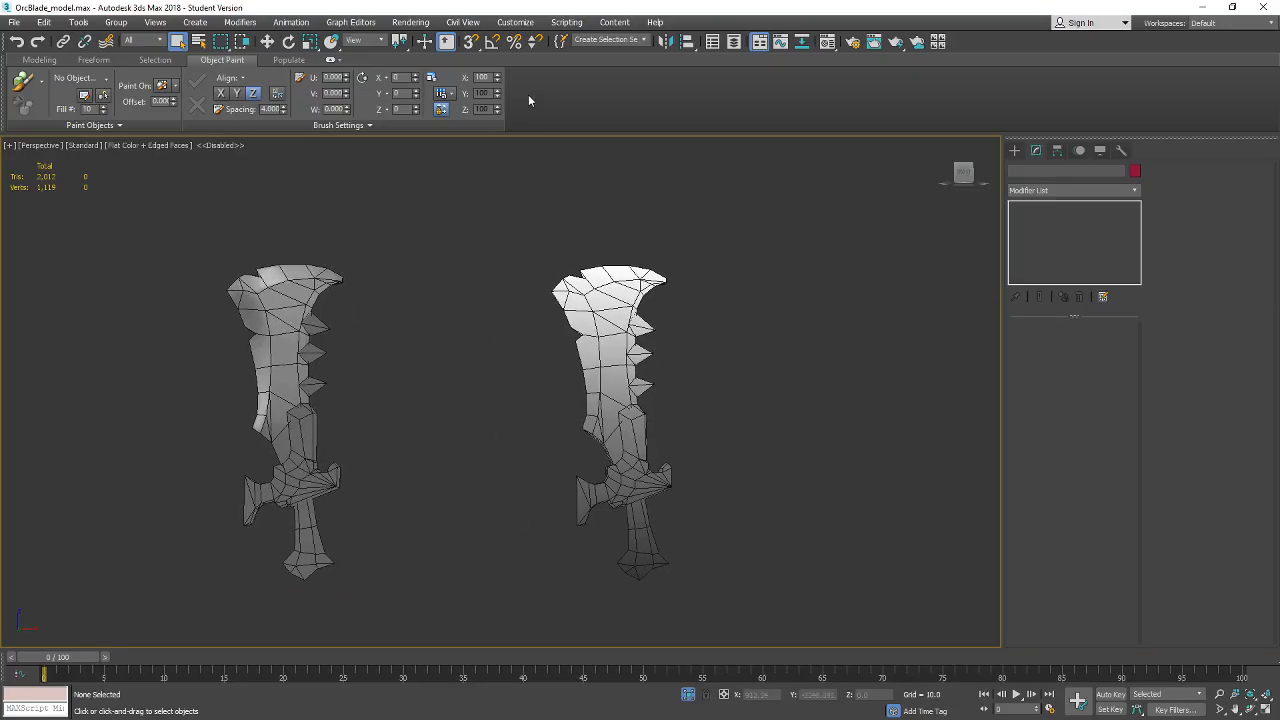
left_click_drag(448, 400, 497, 390)
Delete the white gradient copy of the blade that carries the UVW Map modifier.
left_click(666, 368)
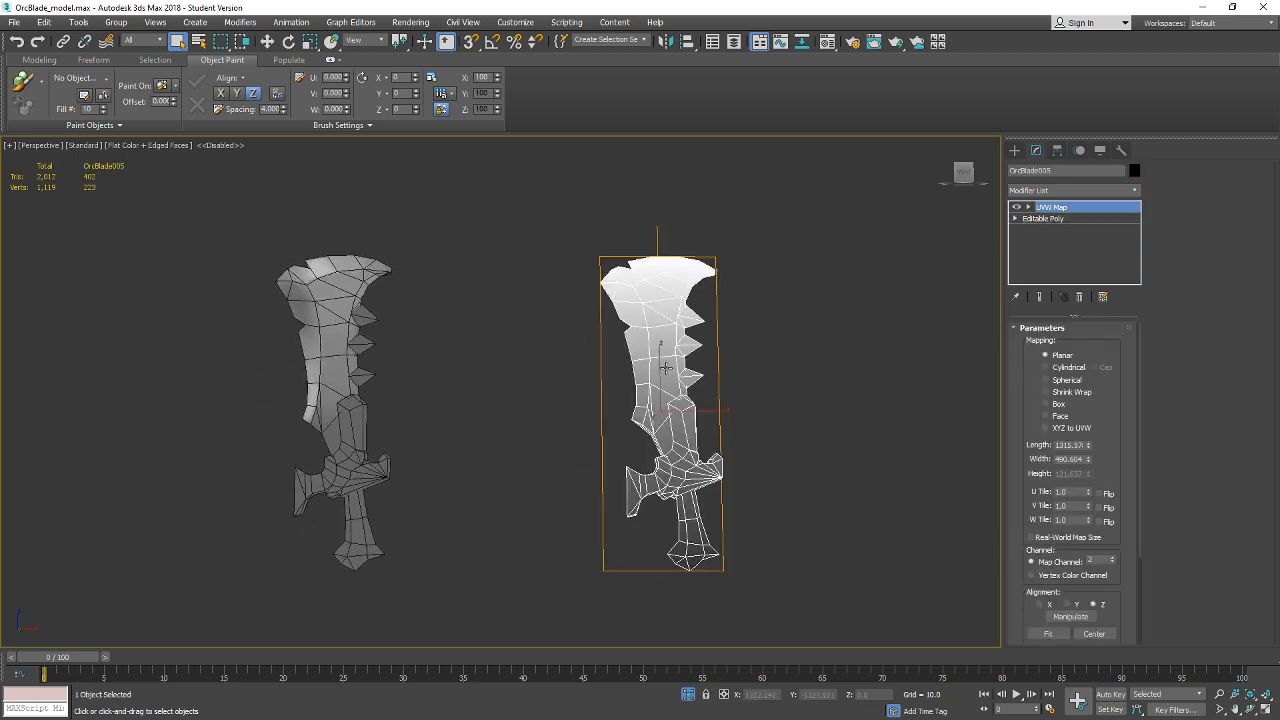
key("Delete")
key("z")
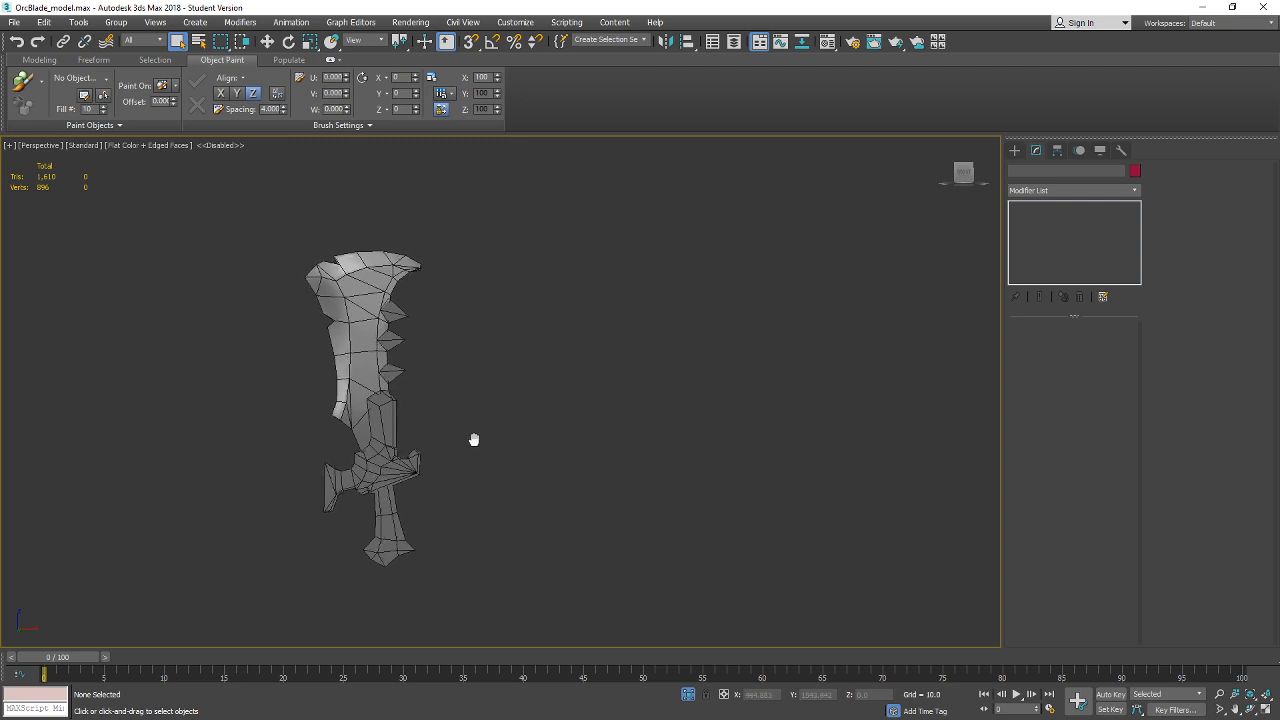
Turn off the edged faces display to view the remaining blade without its wireframe.
left_click_drag(588, 419, 604, 440)
left_click_drag(555, 359, 590, 456)
key("F4")
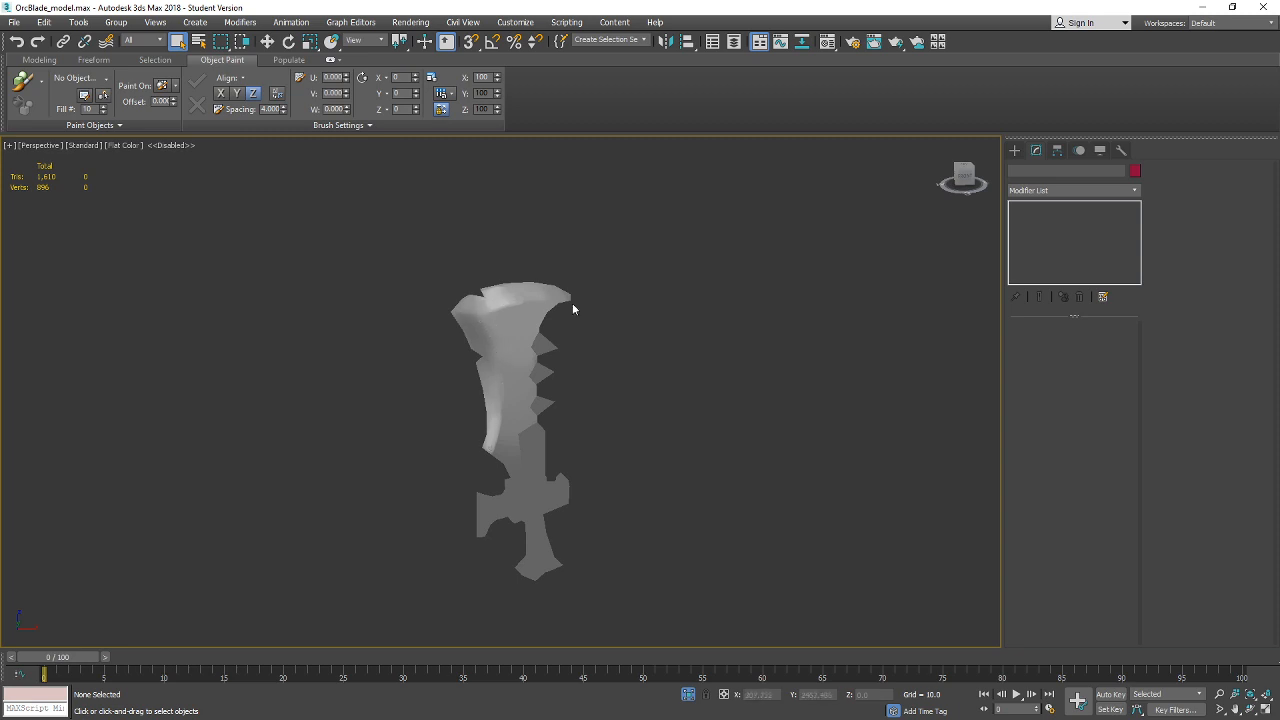
mouse_move(562, 377)
left_mouse_down()
mouse_move(580, 341)
mouse_move(570, 330)
left_mouse_up()
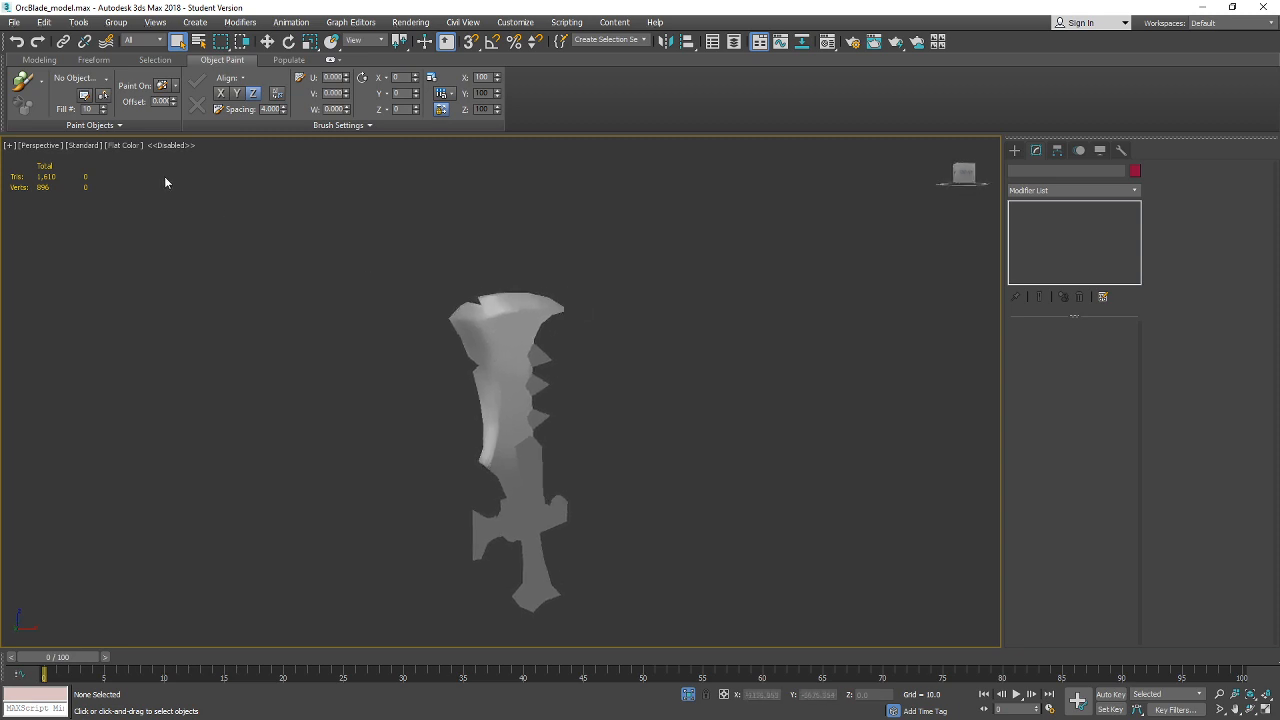
Preview the blade with Default Shading for comparison and return the viewport to Flat Color.
left_click(113, 145)
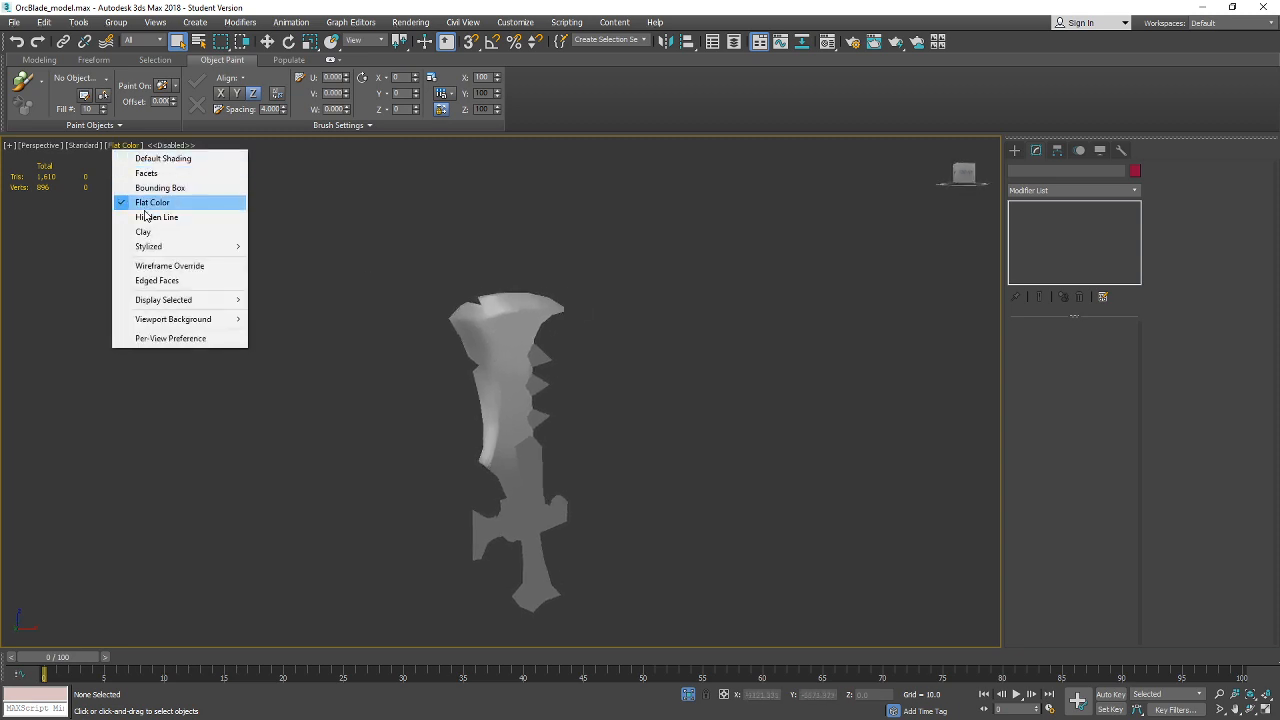
left_click(163, 159)
left_click_drag(552, 404, 550, 543)
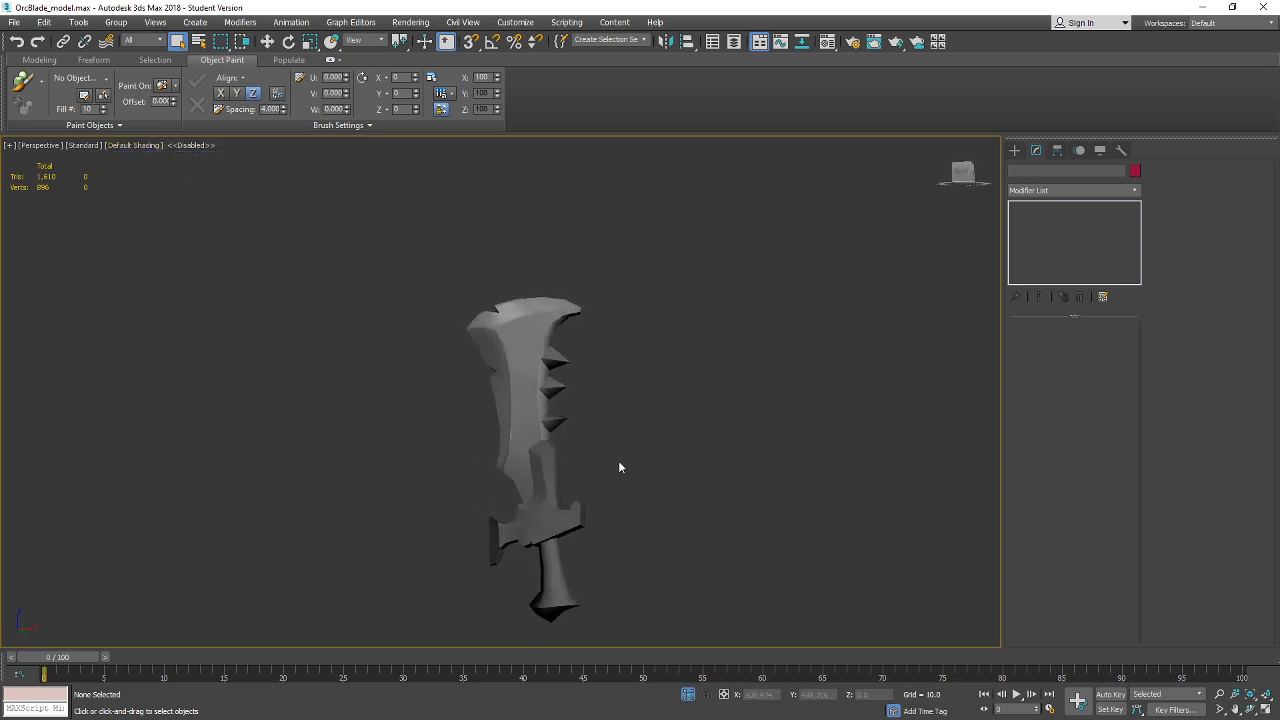
left_click_drag(619, 467, 497, 443)
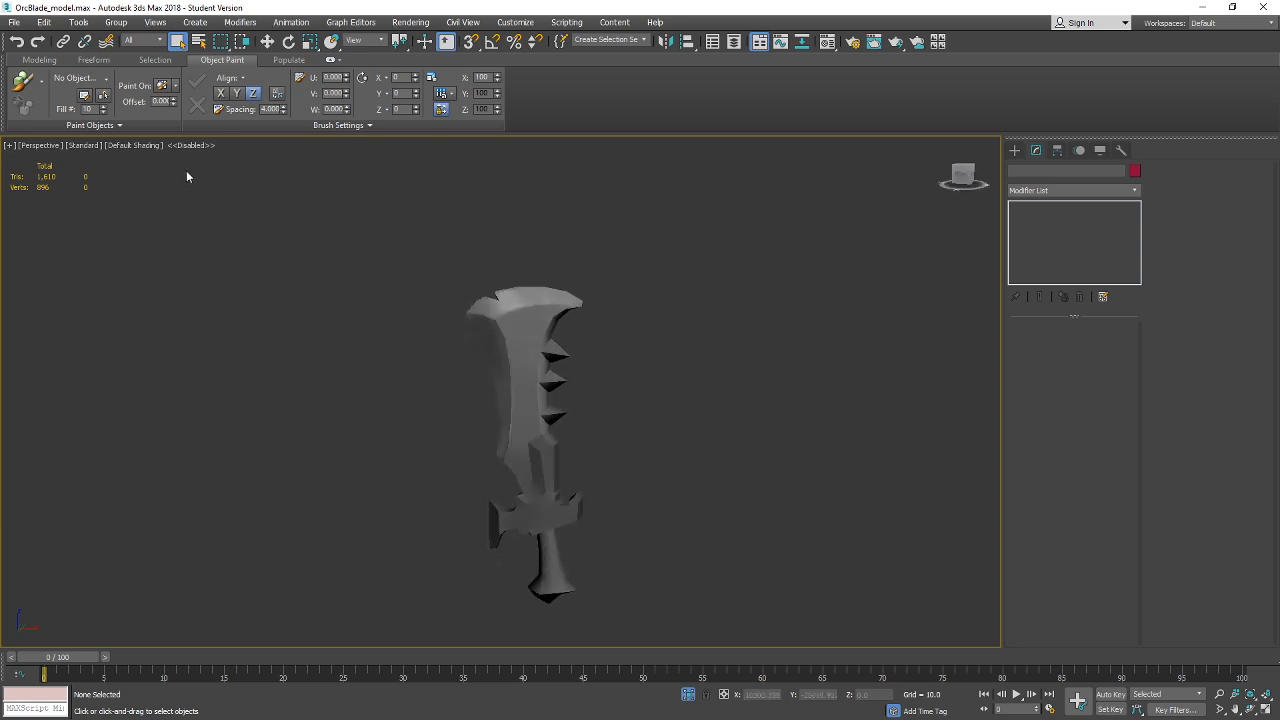
left_click(120, 145)
left_click(178, 207)
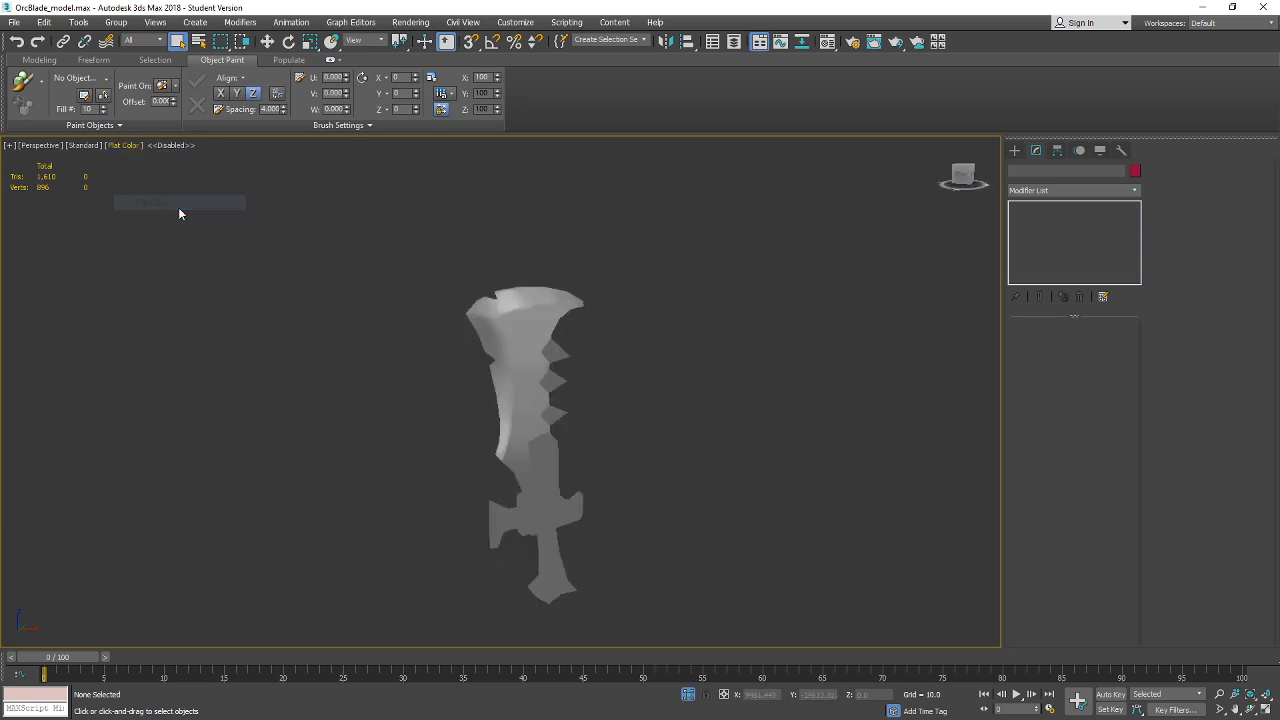
mouse_move(582, 416)
left_mouse_down()
mouse_move(663, 403)
mouse_move(603, 424)
left_mouse_up()
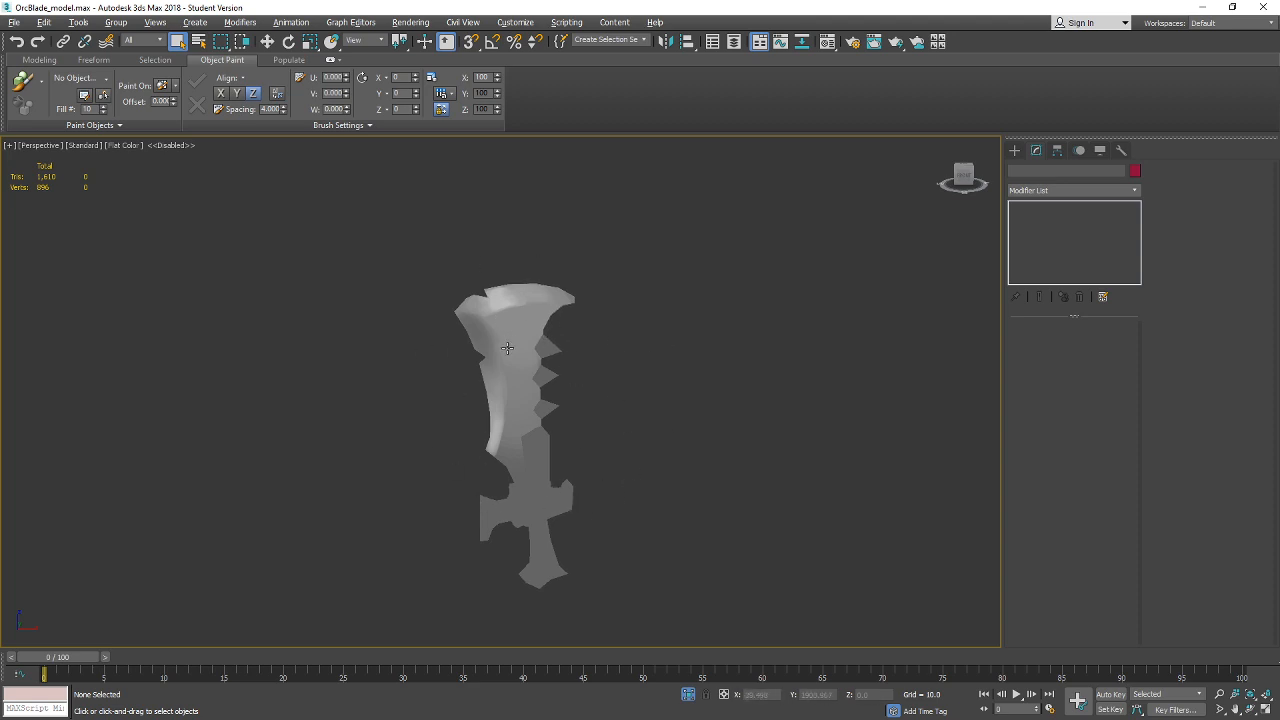
mouse_move(507, 347)
left_mouse_down()
mouse_move(623, 337)
mouse_move(521, 348)
left_mouse_up()
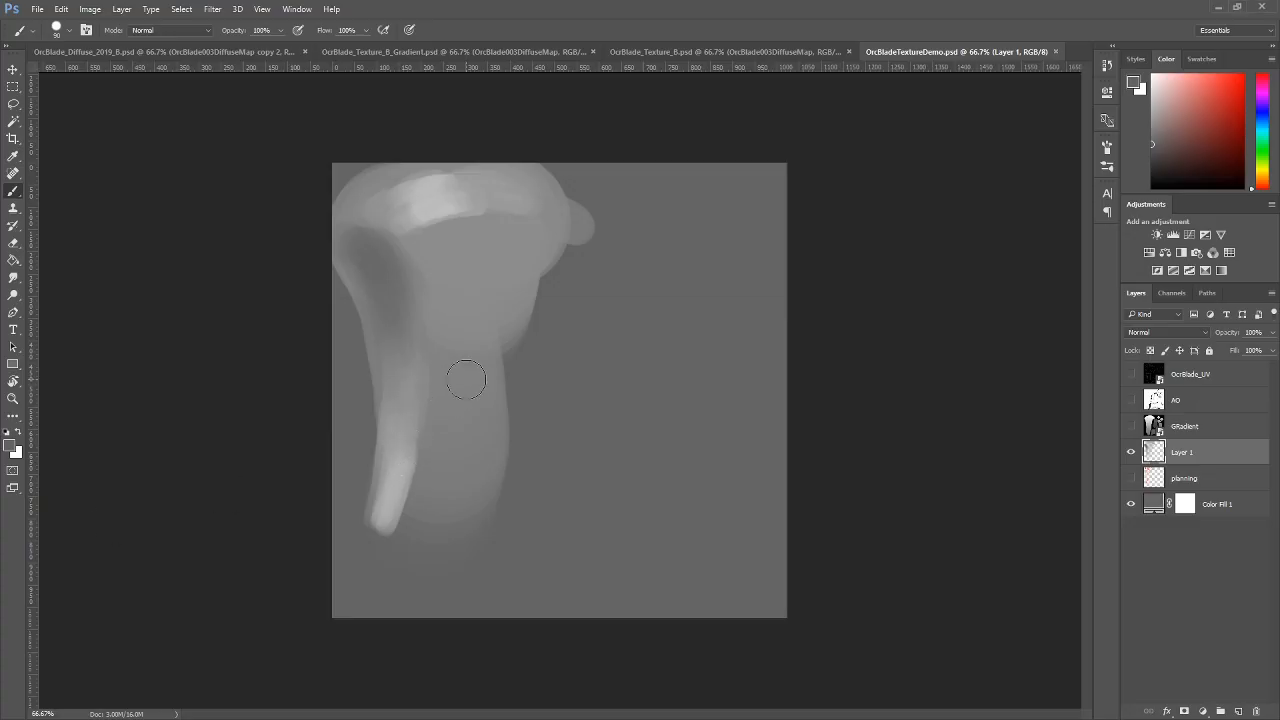
In Photoshop, show the OcrBlade_UV layer and paint a thin near-white highlight along the top bevel's inner edge.
left_click(1132, 374)
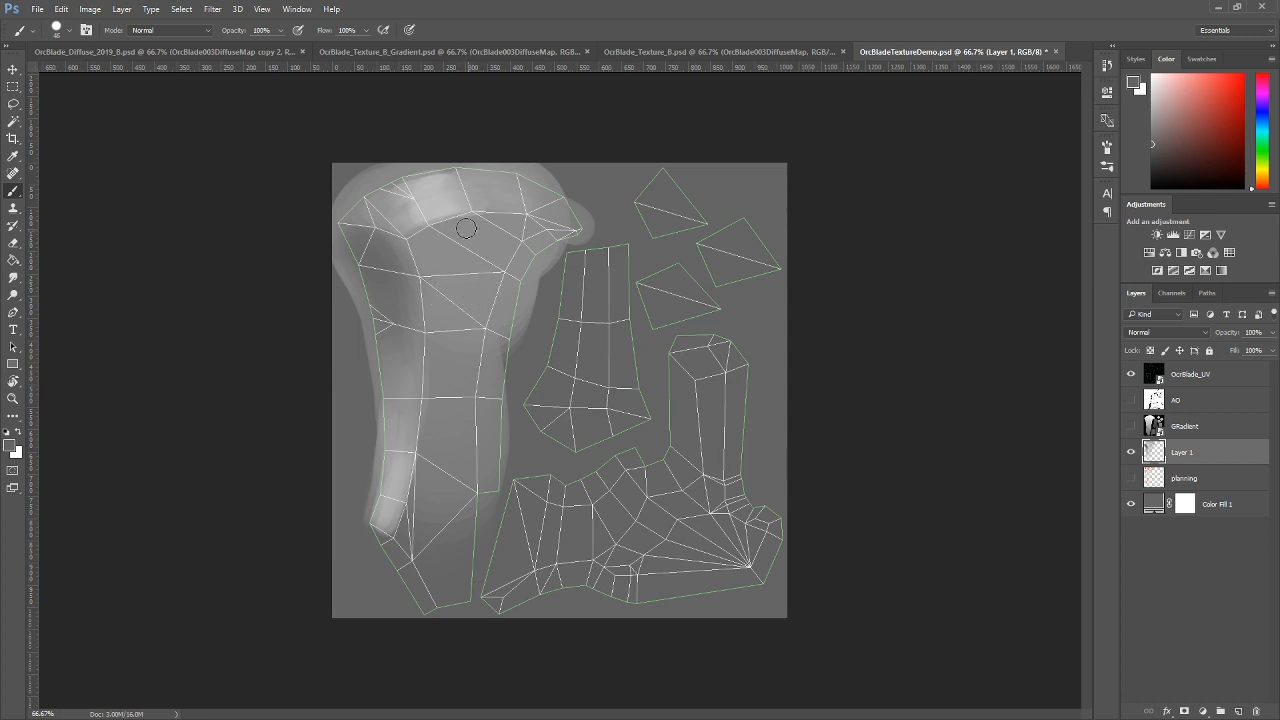
left_click(438, 207, "alt")
left_click_drag(1154, 86, 1150, 84)
key("bracketleft")
key("bracketleft")
key("bracketleft")
mouse_move(442, 218)
left_mouse_down()
mouse_move(407, 237)
mouse_move(494, 205)
mouse_move(460, 211)
mouse_move(569, 229)
left_mouse_up()
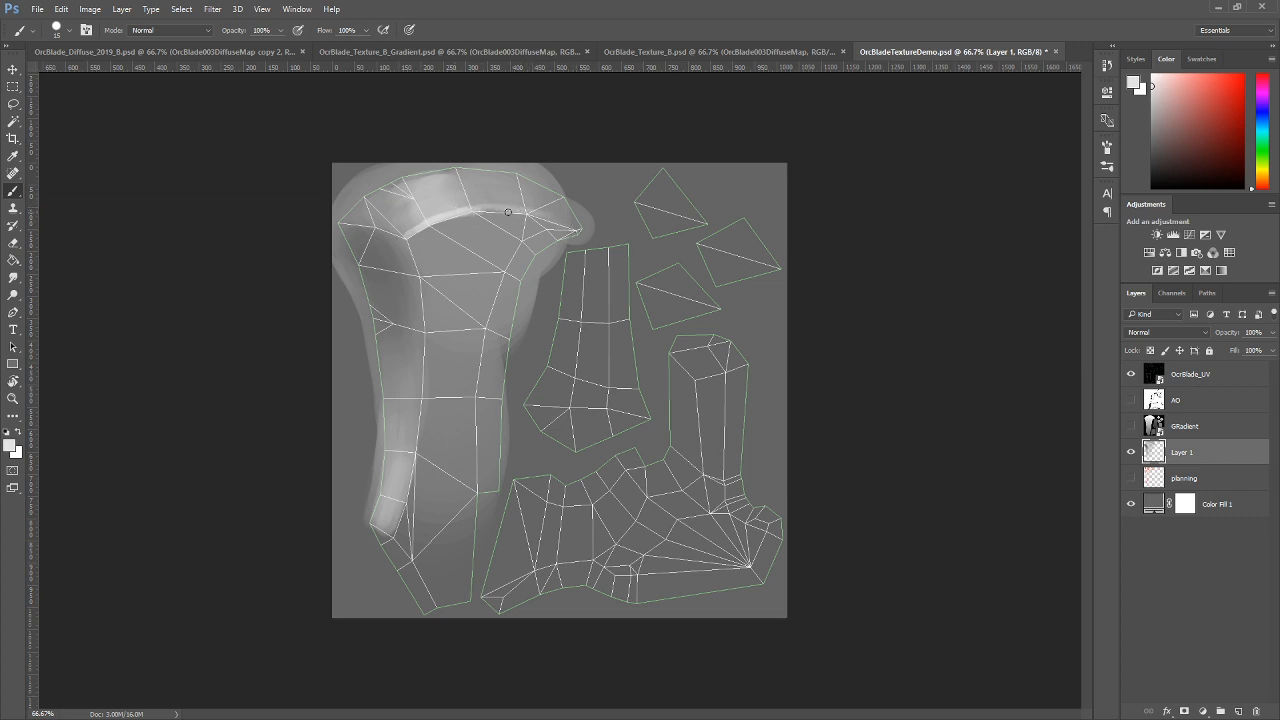
Blend light greys sampled from the highlight upward into the middle of the top bevel.
mouse_move(434, 214)
left_mouse_down()
mouse_move(483, 199)
mouse_move(443, 196)
mouse_move(470, 183)
mouse_move(426, 186)
mouse_move(446, 180)
mouse_move(380, 202)
mouse_move(499, 204)
mouse_move(456, 192)
left_mouse_up()
left_click(414, 220, "alt")
left_click(444, 211, "alt")
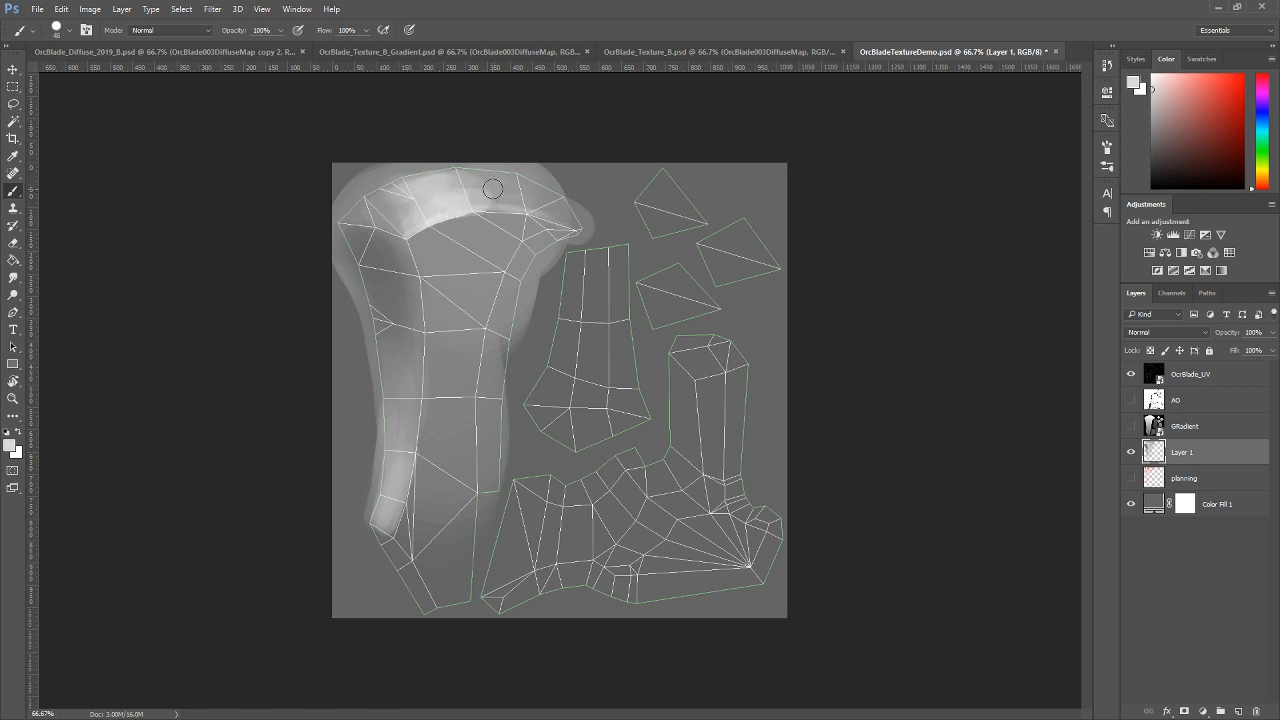
Sharpen the highlight line out to the blade's pointed tip and blend sampled grey into the bevel above it.
key("bracketleft")
key("bracketleft")
key("bracketleft")
key("bracketleft")
left_click_drag(485, 211, 572, 229)
key("bracketright")
key("bracketright")
key("bracketright")
left_click(512, 202, "alt")
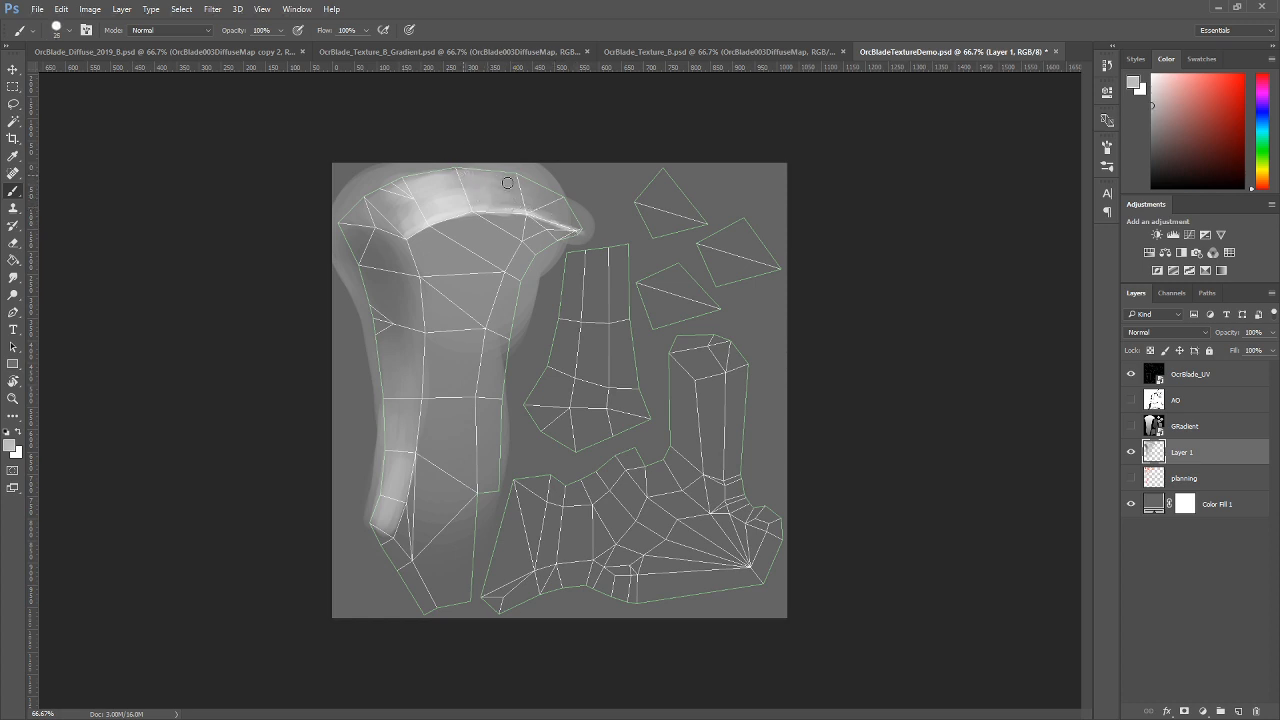
Paint a thin near-white highlight across the side bevel's upper edge and down its inner edge to the lower end.
left_click(423, 219, "alt")
left_click(448, 212, "alt")
key("bracketleft")
key("bracketleft")
key("bracketleft")
mouse_move(358, 223)
left_mouse_down()
mouse_move(410, 238)
mouse_move(390, 229)
mouse_move(417, 261)
left_mouse_up()
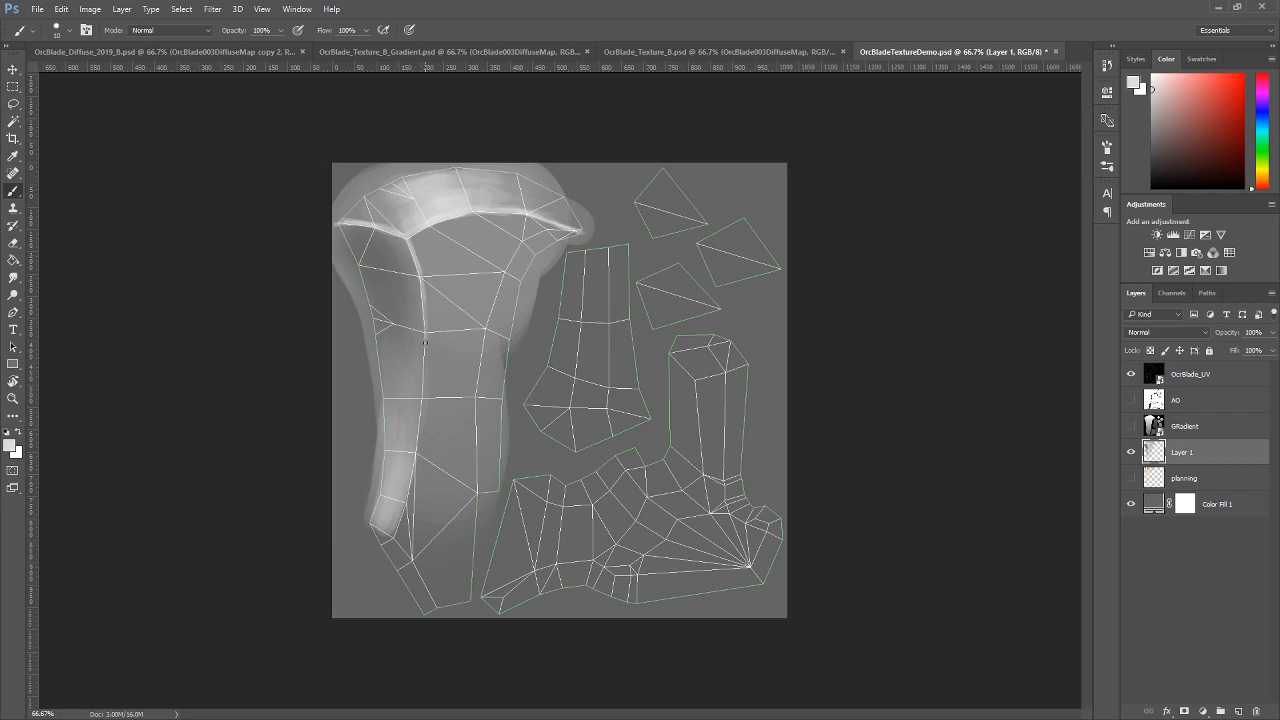
mouse_move(421, 414)
left_mouse_down()
mouse_move(423, 370)
mouse_move(396, 532)
left_mouse_up()
left_click_drag(416, 468, 398, 522)
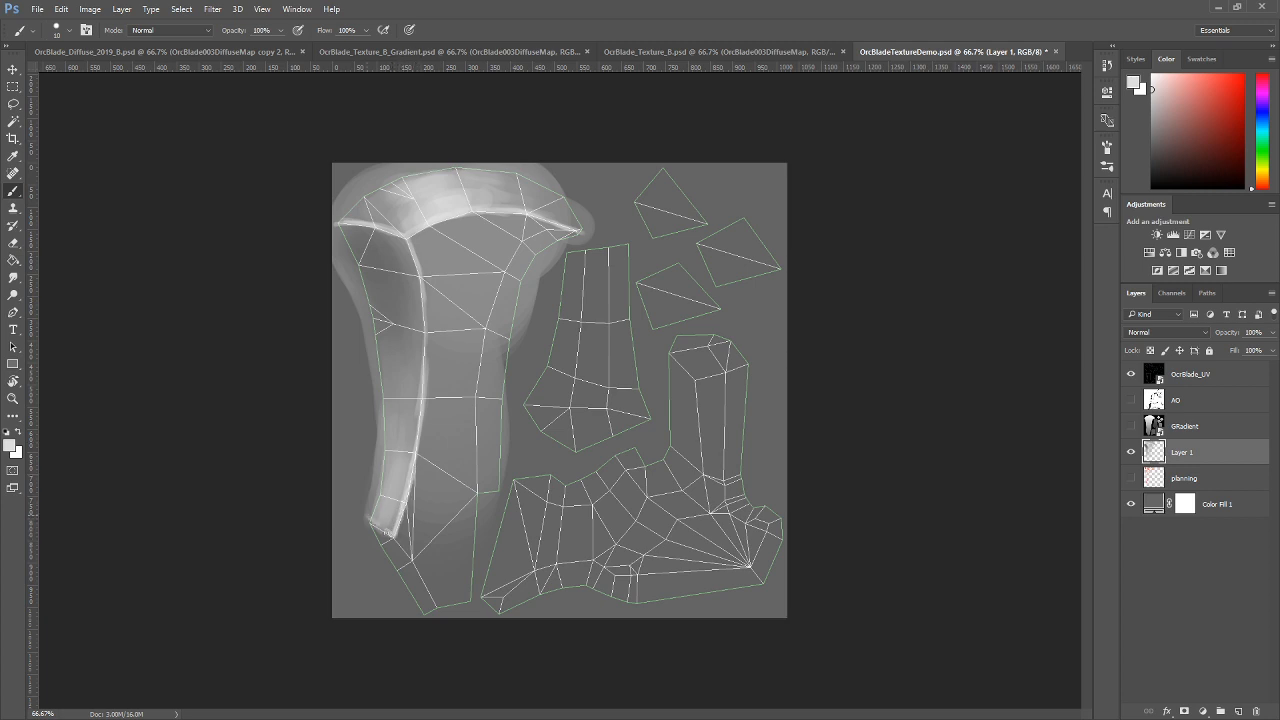
Soften the side bevel's highlight line with greys sampled on both sides of it, using a slightly larger brush.
left_click(398, 506, "alt")
key("bracketright")
key("bracketright")
left_click(417, 391, "alt")
left_click(437, 361, "alt")
Hide the OcrBlade_UV layer, save the texture and inspect the edge highlights on the blade in 3ds Max.
left_click(1131, 374)
key("ctrl+s")
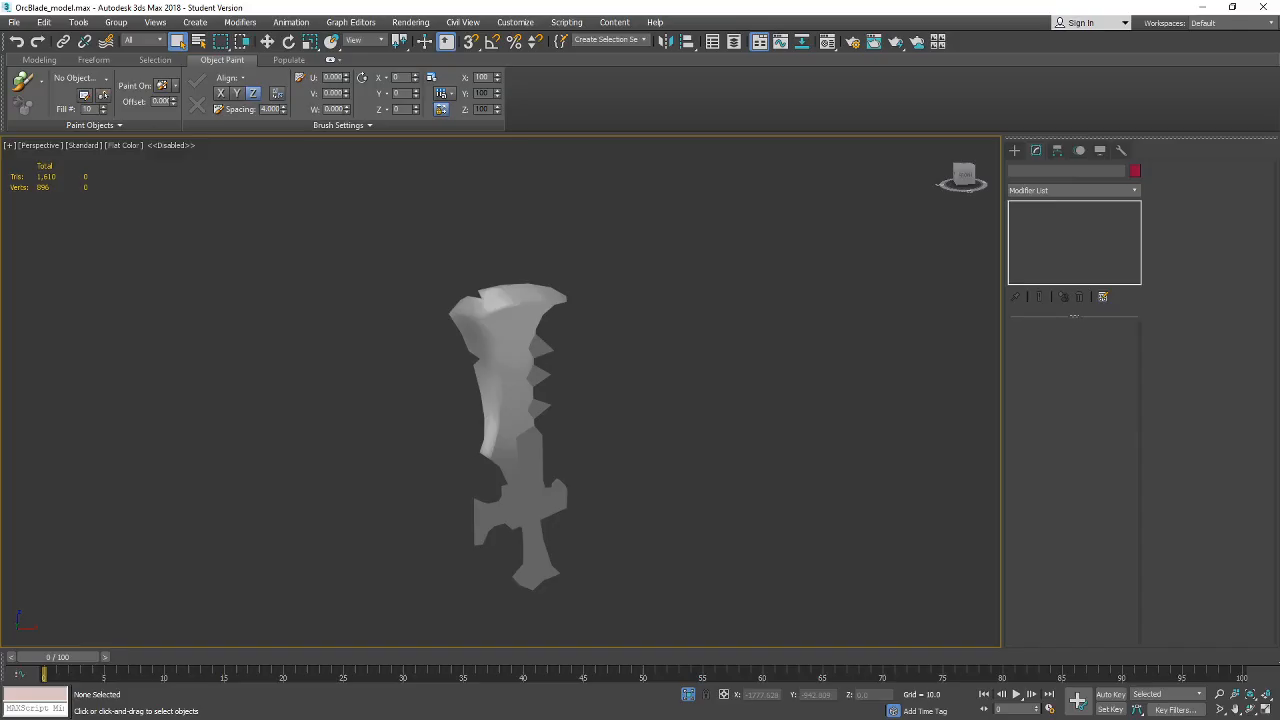
left_click_drag(628, 548, 619, 522)
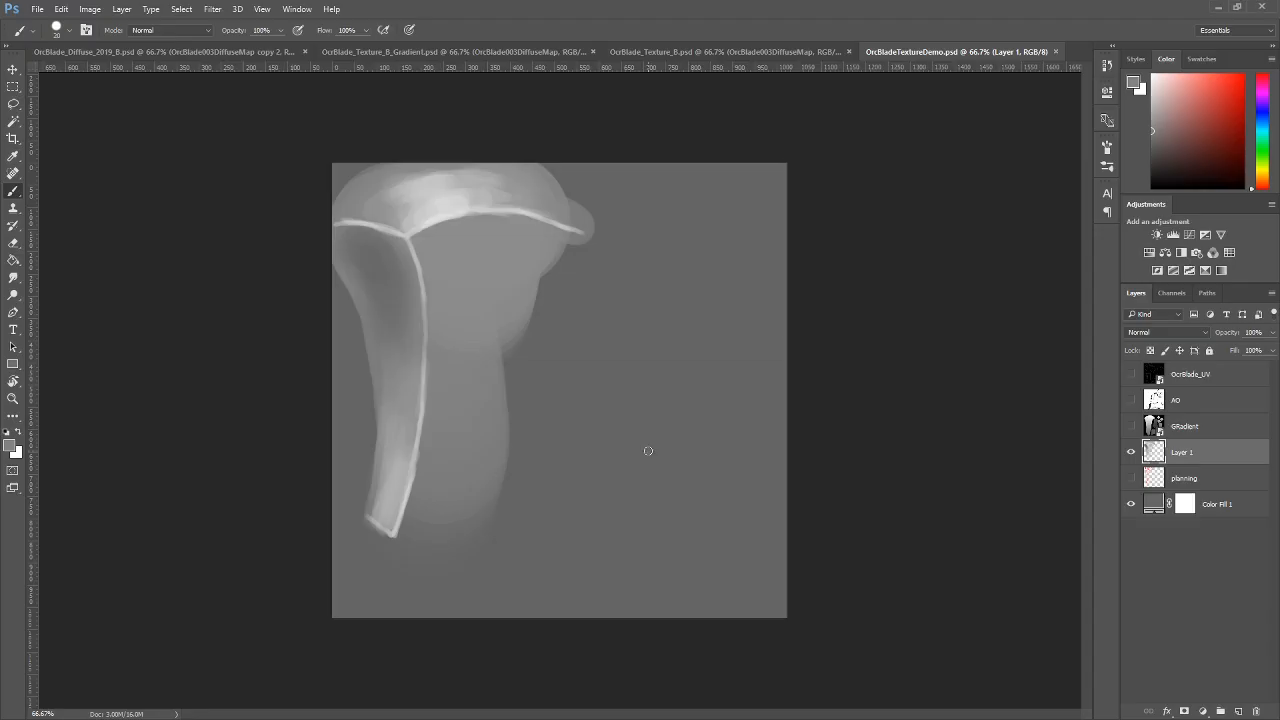
In Photoshop, sample the side bevel's light grey and blend it up beside the highlight line with a larger brush.
left_click(404, 456, "alt")
key("bracketright")
key("bracketright")
key("bracketright")
left_click_drag(407, 449, 415, 413)
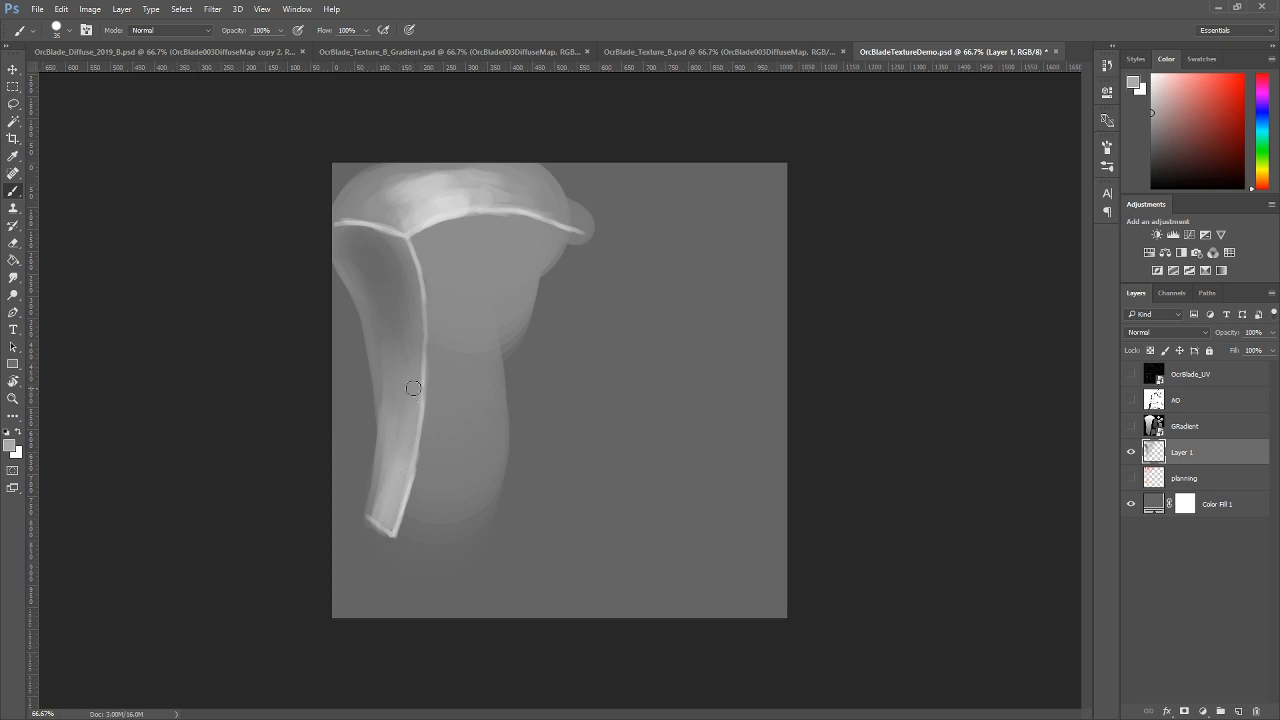
Paint a soft lighter band on the blade's flat face beside the side bevel line and blend it with sampled grey.
key("bracketleft")
left_click(441, 215, "alt")
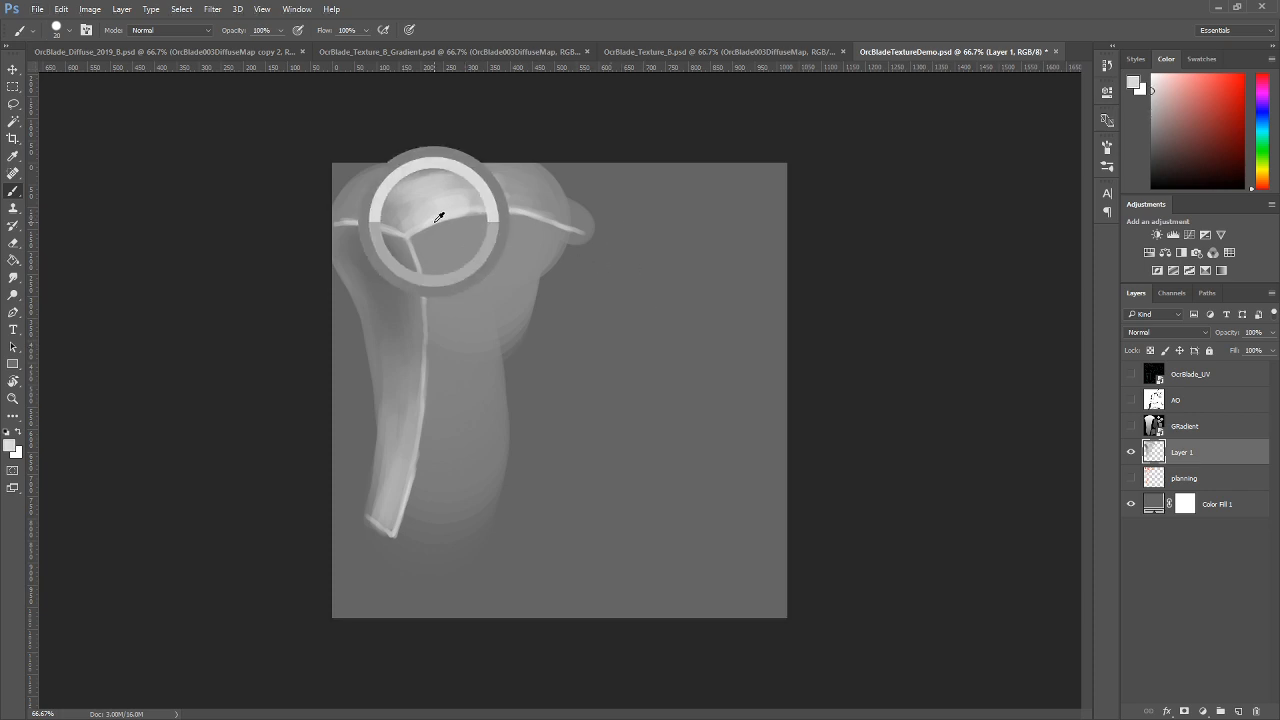
key("bracketright")
key("bracketright")
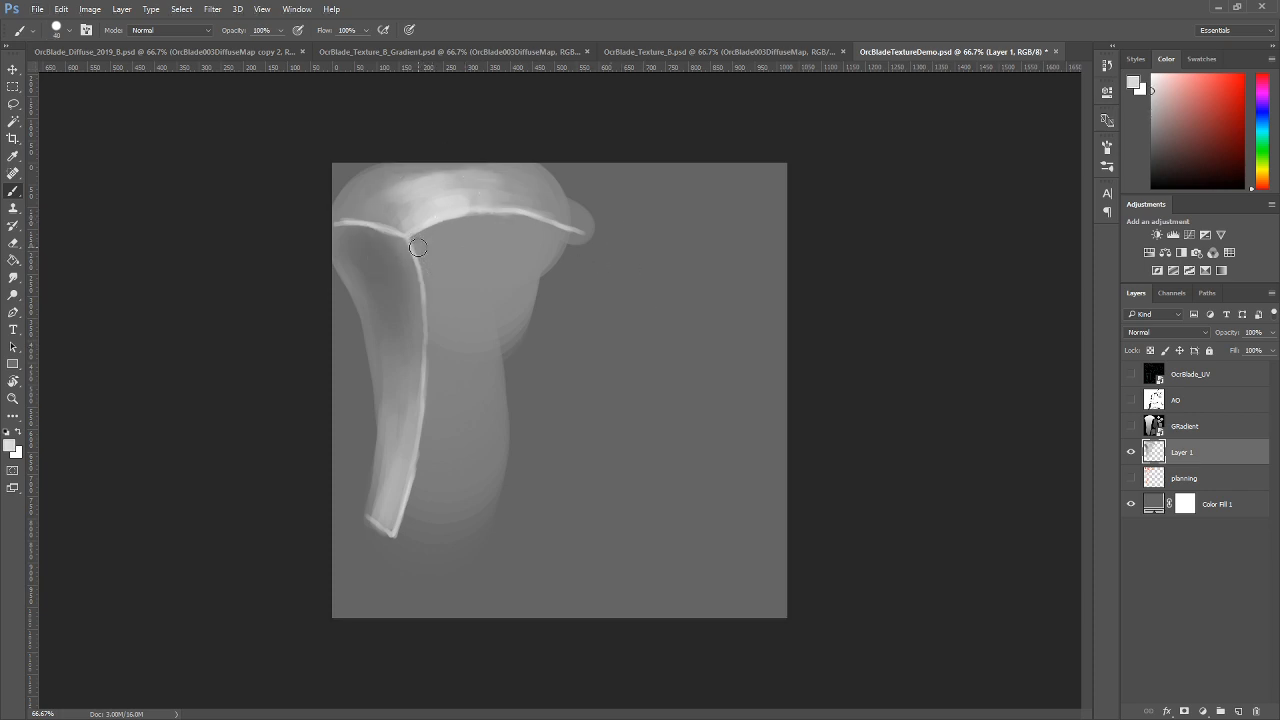
left_click_drag(414, 240, 428, 380)
key("bracketleft")
left_click(437, 376, "alt")
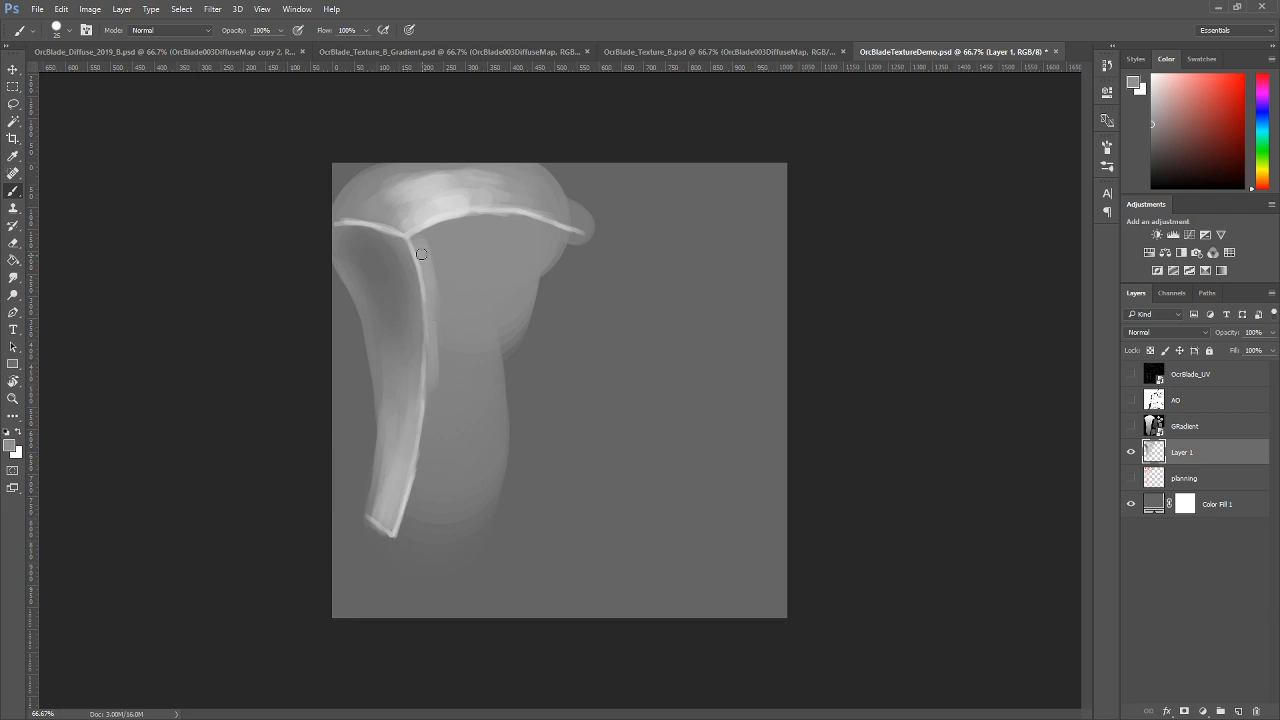
left_click_drag(417, 241, 430, 315)
left_click_drag(423, 245, 415, 259)
Toggle the OcrBlade_UV layer on and off to compare the paint with the UV wireframe.
left_click(1130, 376)
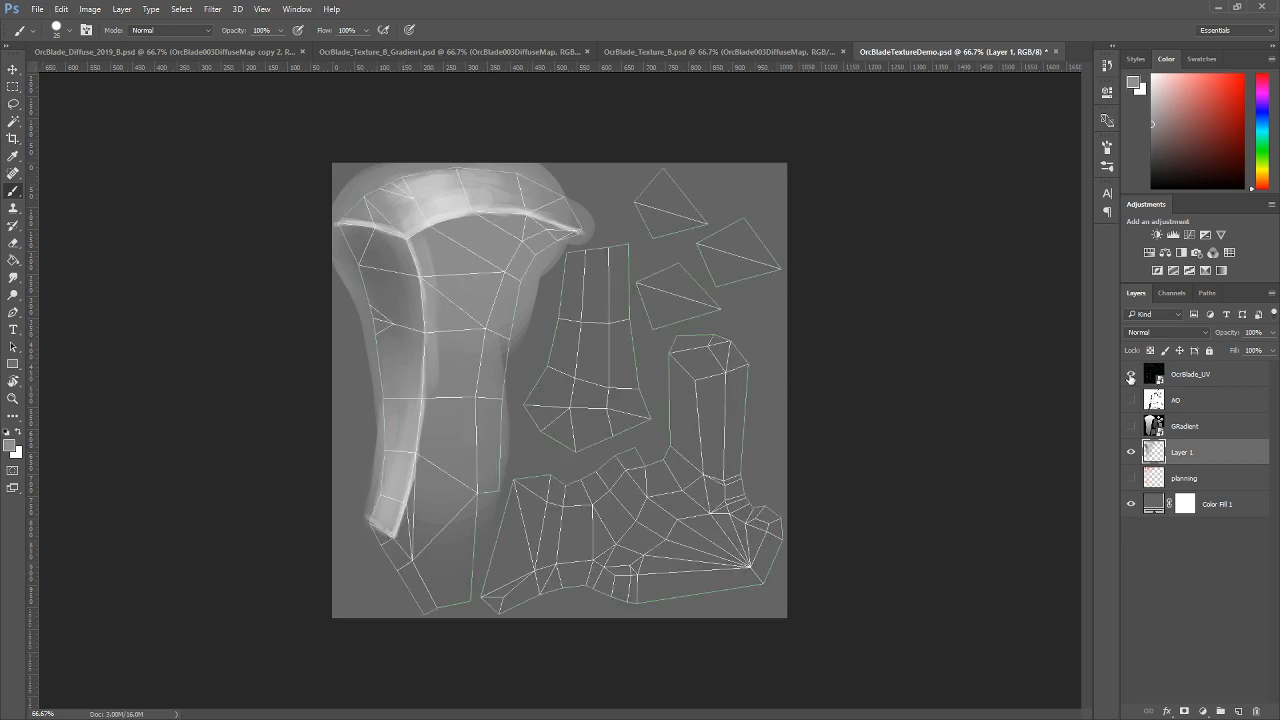
left_click(1130, 377)
left_click(1130, 378)
left_click(1129, 382)
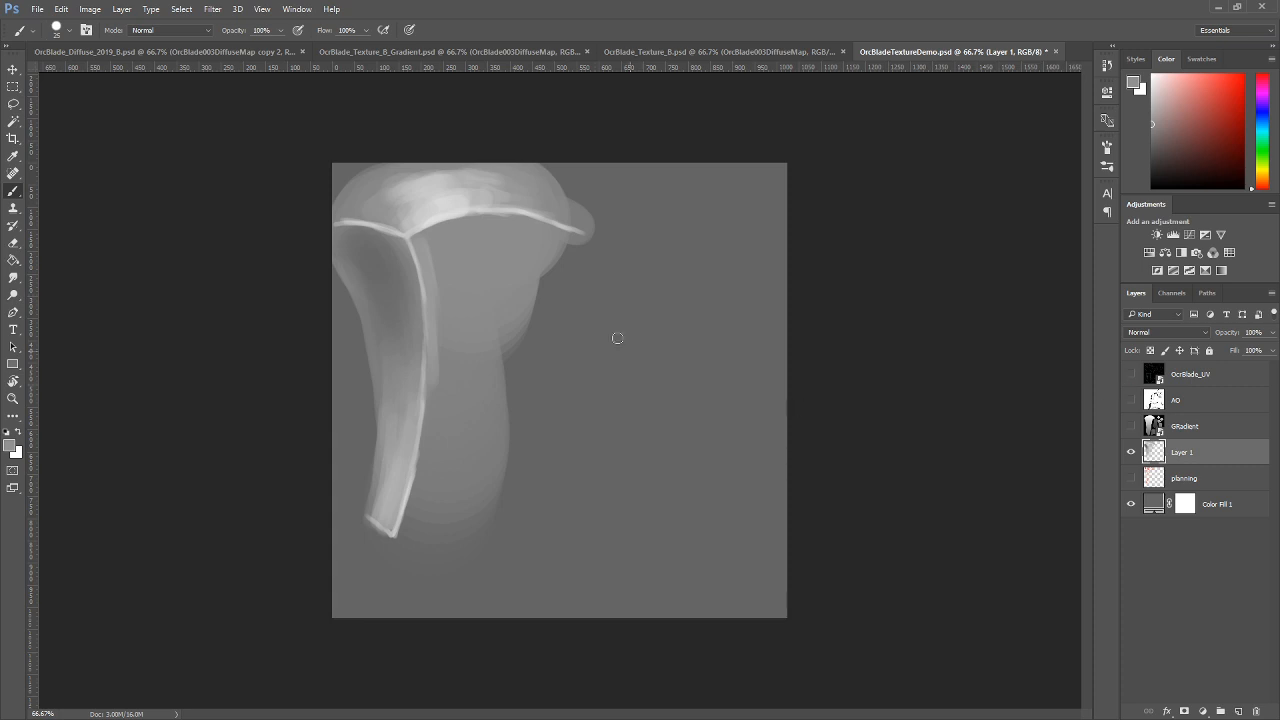
Sample the light grey beside the bevel corner and blend it across the upper flat face with progressively larger brushes.
left_click(430, 246, "alt")
key("bracketright")
key("bracketright")
mouse_move(428, 248)
left_mouse_down()
mouse_move(431, 231)
mouse_move(443, 235)
left_mouse_up()
key("bracketleft")
key("bracketleft")
key("bracketright")
key("bracketright")
key("bracketright")
key("bracketright")
key("bracketright")
key("bracketright")
mouse_move(443, 243)
left_mouse_down()
mouse_move(440, 299)
mouse_move(453, 242)
left_mouse_up()
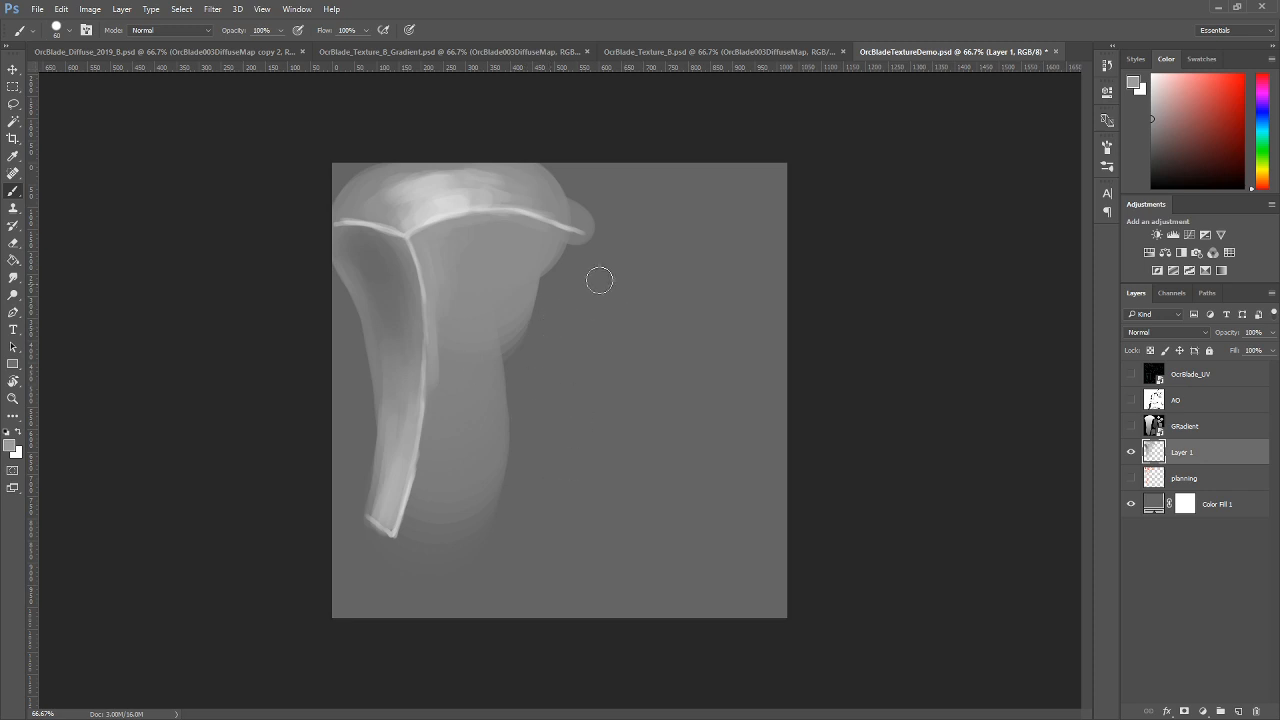
Examine the painted corner where the top and side bevel highlight lines meet up close.
left_click(424, 246, "ctrl")
left_click(430, 211, "ctrl")
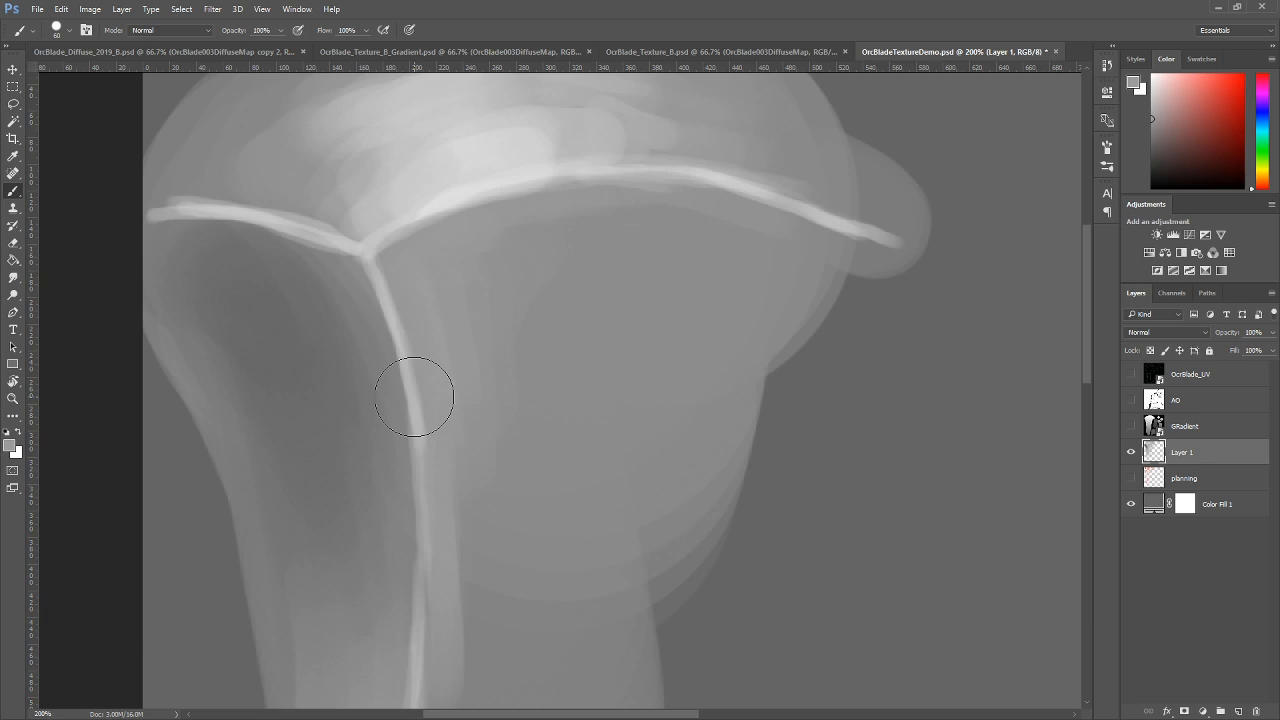
key("ctrl+minus")
key("ctrl+minus")
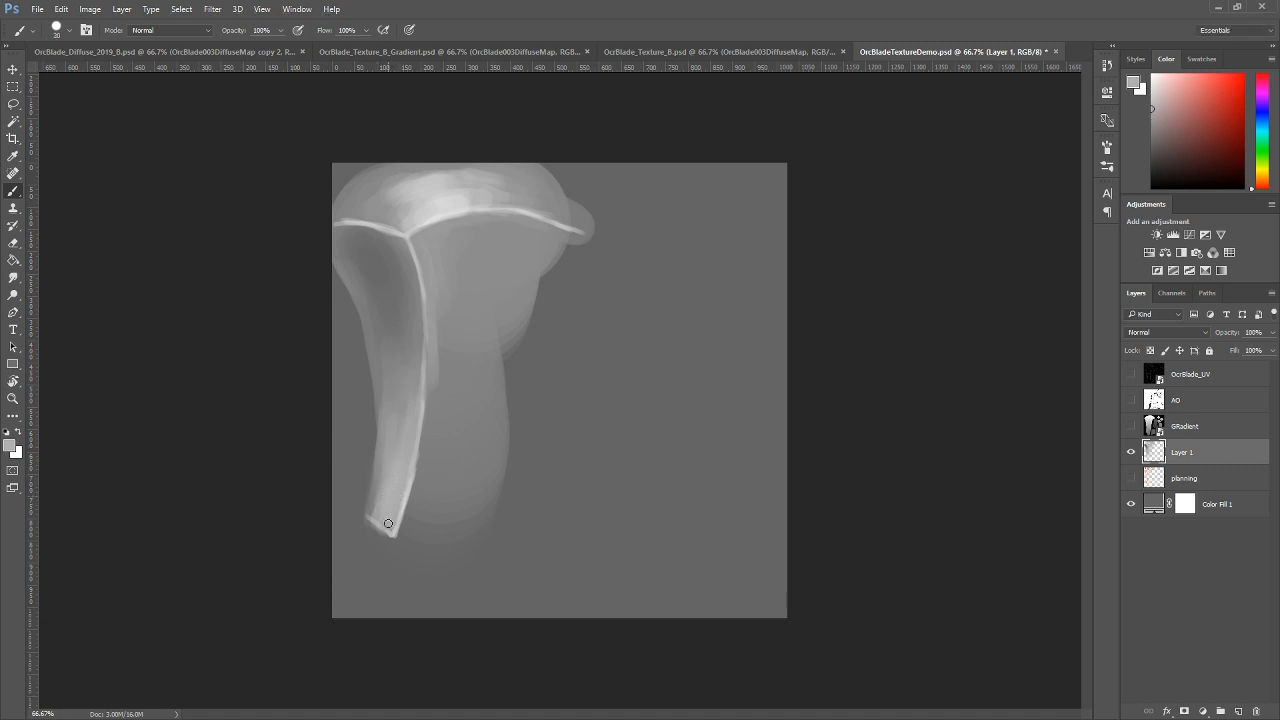
Paint a thin light grey stroke along the inner side of the side bevel beside its highlight line.
key("bracketleft")
key("bracketleft")
key("bracketleft")
key("bracketleft")
key("bracketright")
key("bracketright")
key("bracketleft")
left_click_drag(420, 328, 417, 389)
Sample the greys around the side bevel and blend a soft vertical band down the flat face beside its highlight line.
left_click(412, 285, "alt")
key("bracketright")
key("bracketright")
key("bracketright")
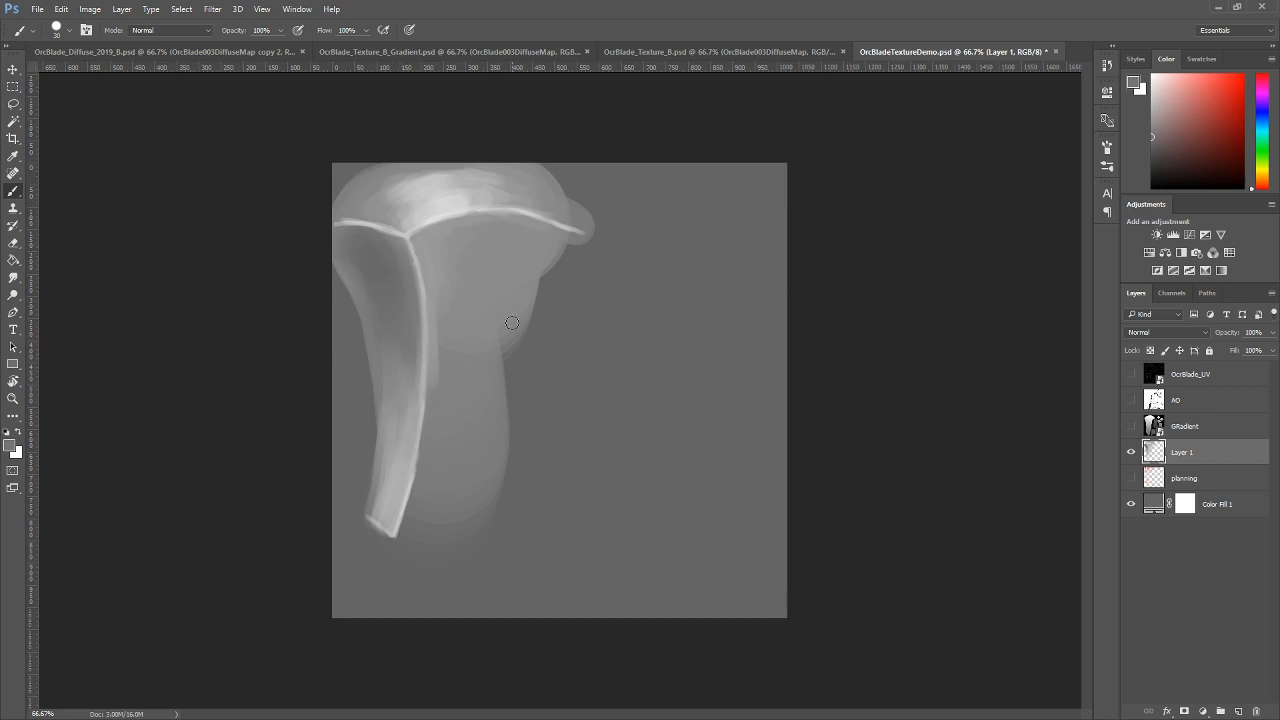
left_click(442, 319, "alt")
key("bracketright")
key("bracketright")
key("bracketright")
left_click_drag(440, 290, 433, 411)
Sample the near-white from the top bevel and brighten the corner where the top and side highlight lines meet.
key("bracketleft")
left_click(449, 200, "alt")
key("bracketleft")
key("bracketleft")
key("bracketleft")
key("bracketleft")
left_click_drag(443, 216, 463, 214)
key("bracketright")
key("bracketright")
key("bracketright")
key("bracketright")
key("bracketright")
mouse_move(415, 220)
left_mouse_down()
mouse_move(400, 217)
mouse_move(426, 209)
left_mouse_up()
key("bracketright")
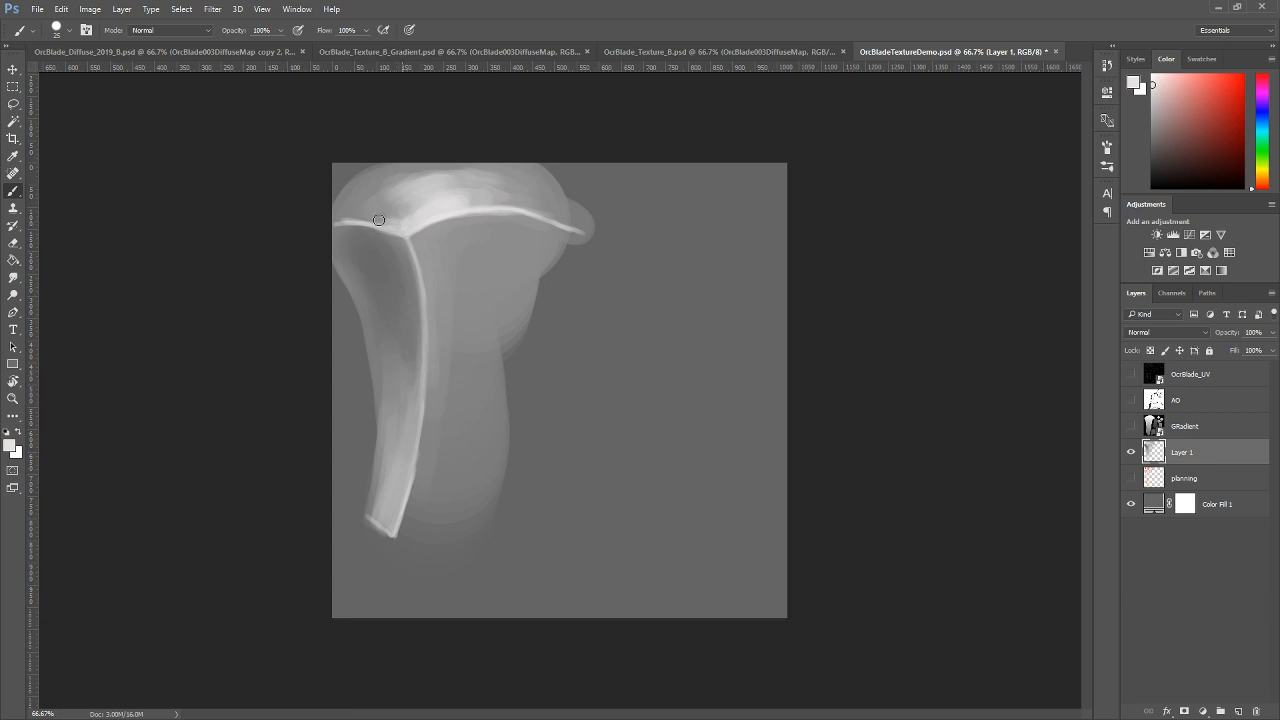
Show the OcrBlade_UV wireframe and blend sampled greys across the top bevel's left section, following its upper edge.
left_click(378, 210, "alt")
left_click(1131, 373)
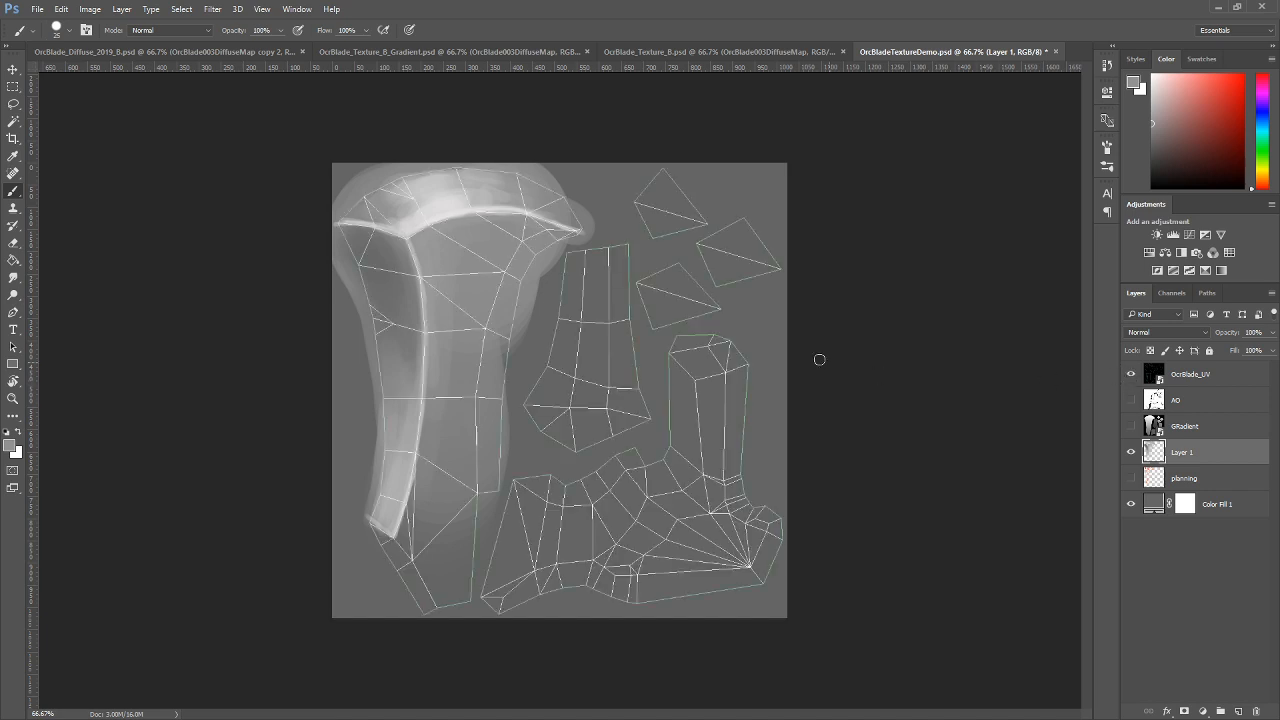
left_click(424, 211, "alt")
left_click(389, 205, "alt")
left_click(357, 213, "alt")
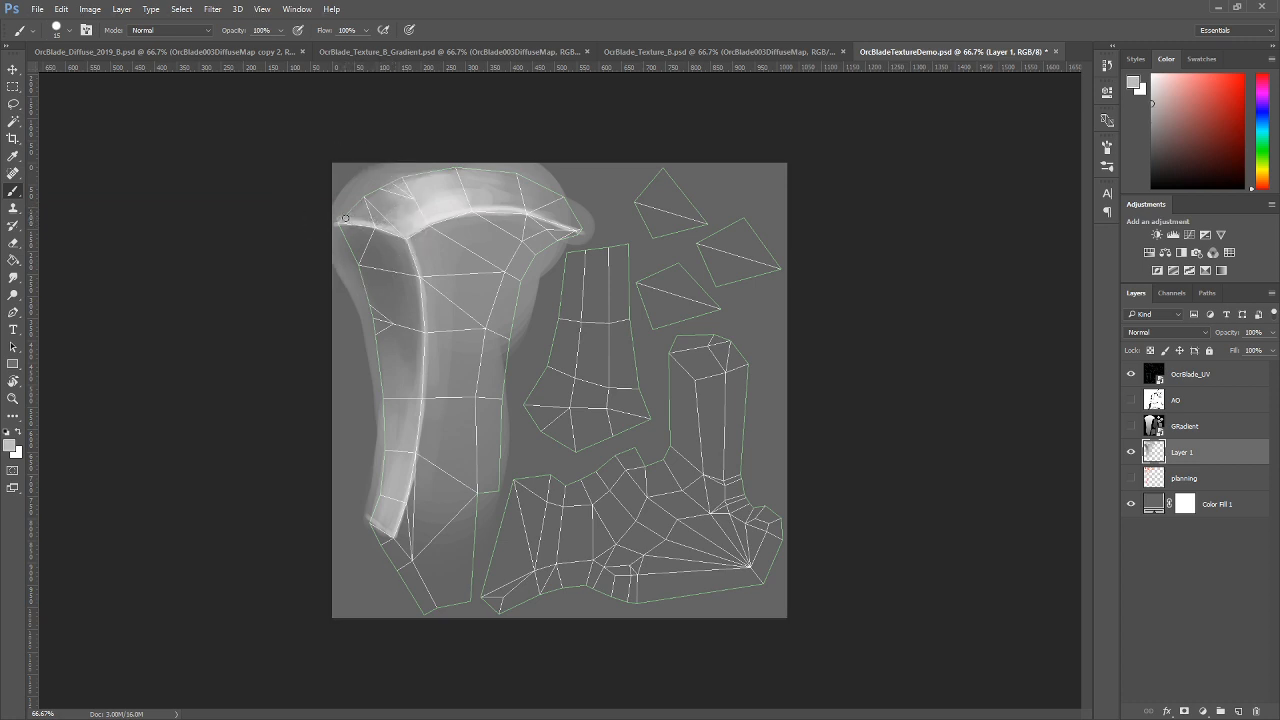
left_click_drag(352, 211, 418, 181)
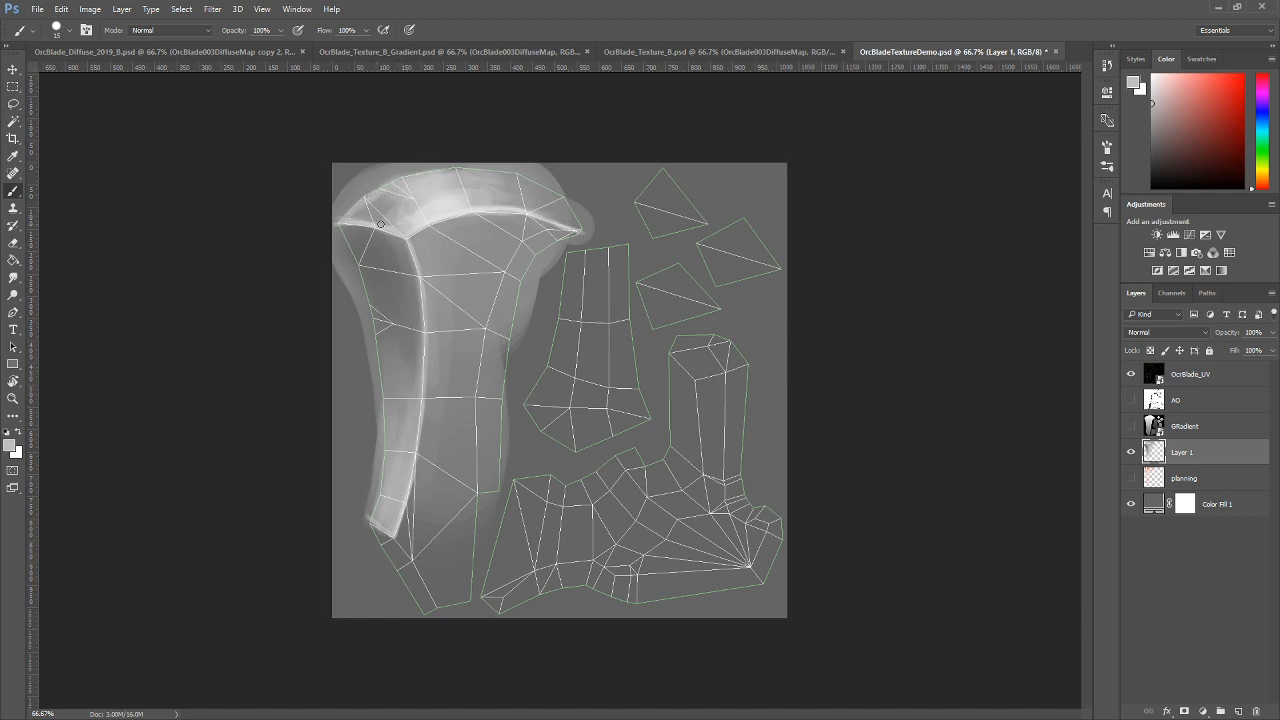
Pick a near-white colour and brighten the top bevel around the corner of the highlight lines with a larger brush.
key("bracketright")
key("bracketright")
key("bracketright")
key("bracketright")
left_click(1166, 74)
left_click(1152, 81)
key("bracketleft")
key("bracketleft")
key("bracketright")
key("bracketright")
left_click_drag(416, 226, 409, 229)
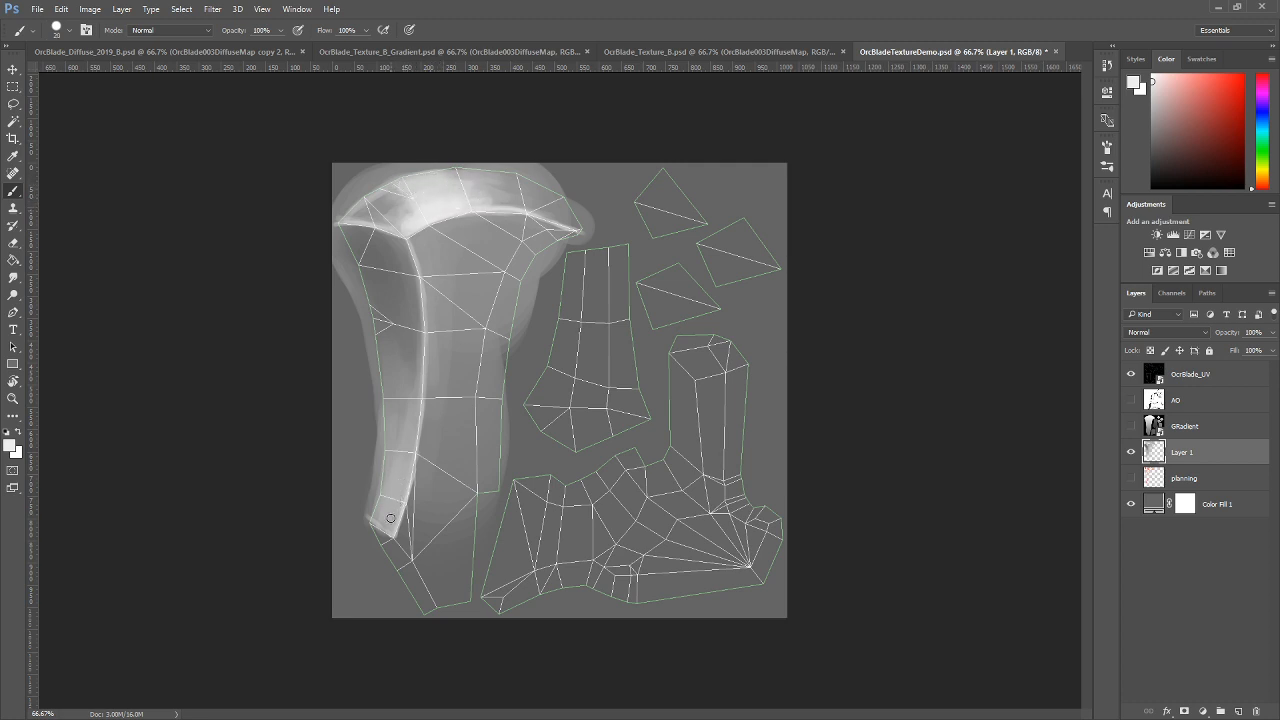
Turn on the AO layer over the painted texture, toggling it to compare the shading with and without it.
key("bracketleft")
left_click(1131, 400)
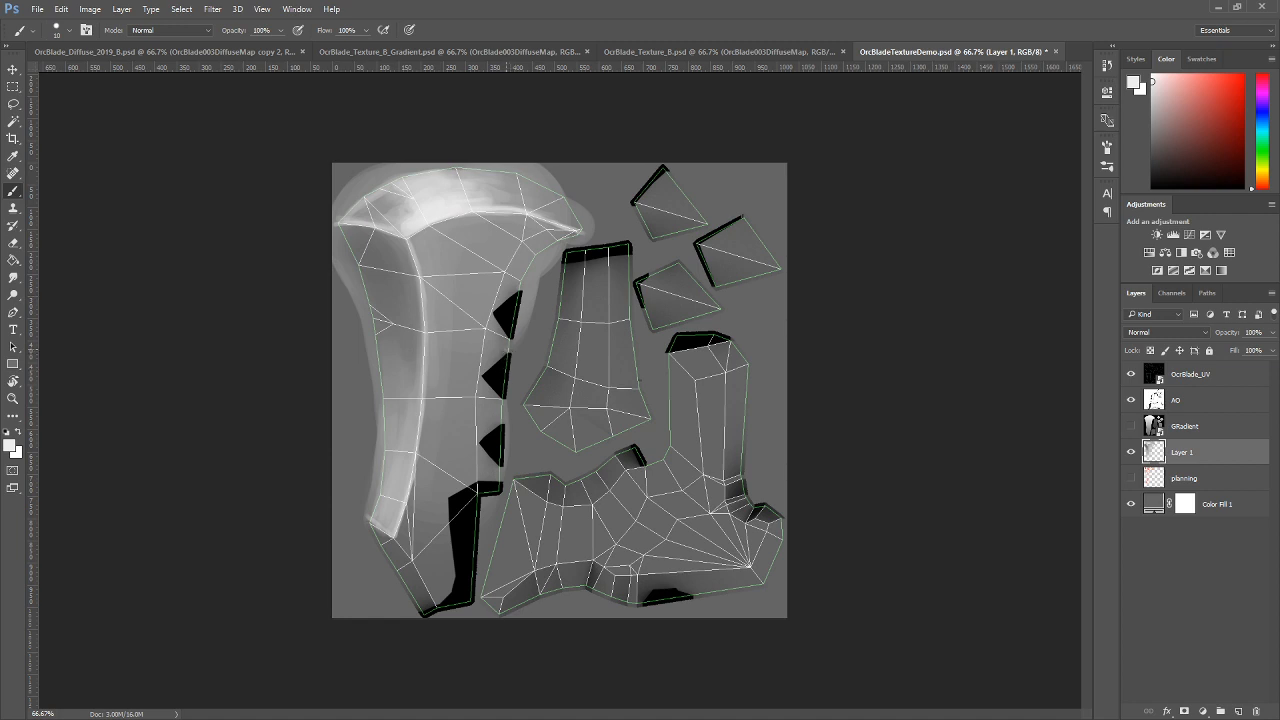
left_click(1131, 401)
left_click(1131, 401)
left_click(1131, 401)
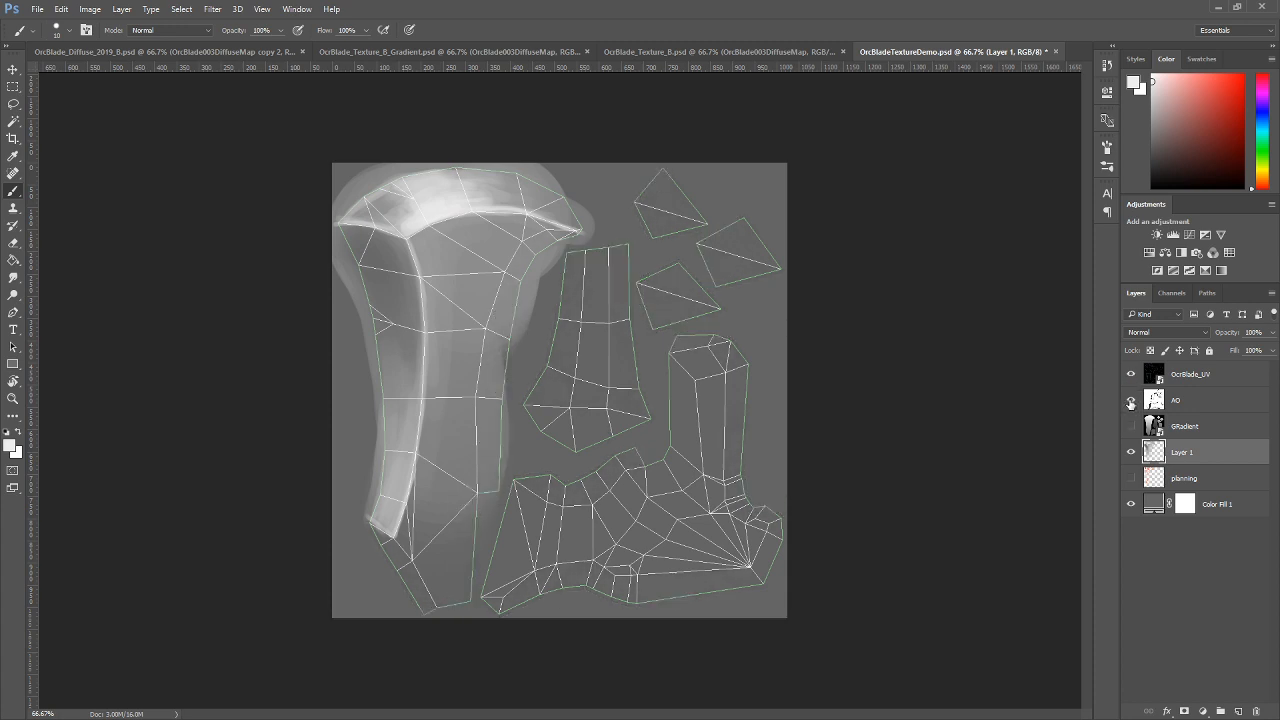
left_click(1131, 401)
left_click(1131, 401)
left_click(1131, 401)
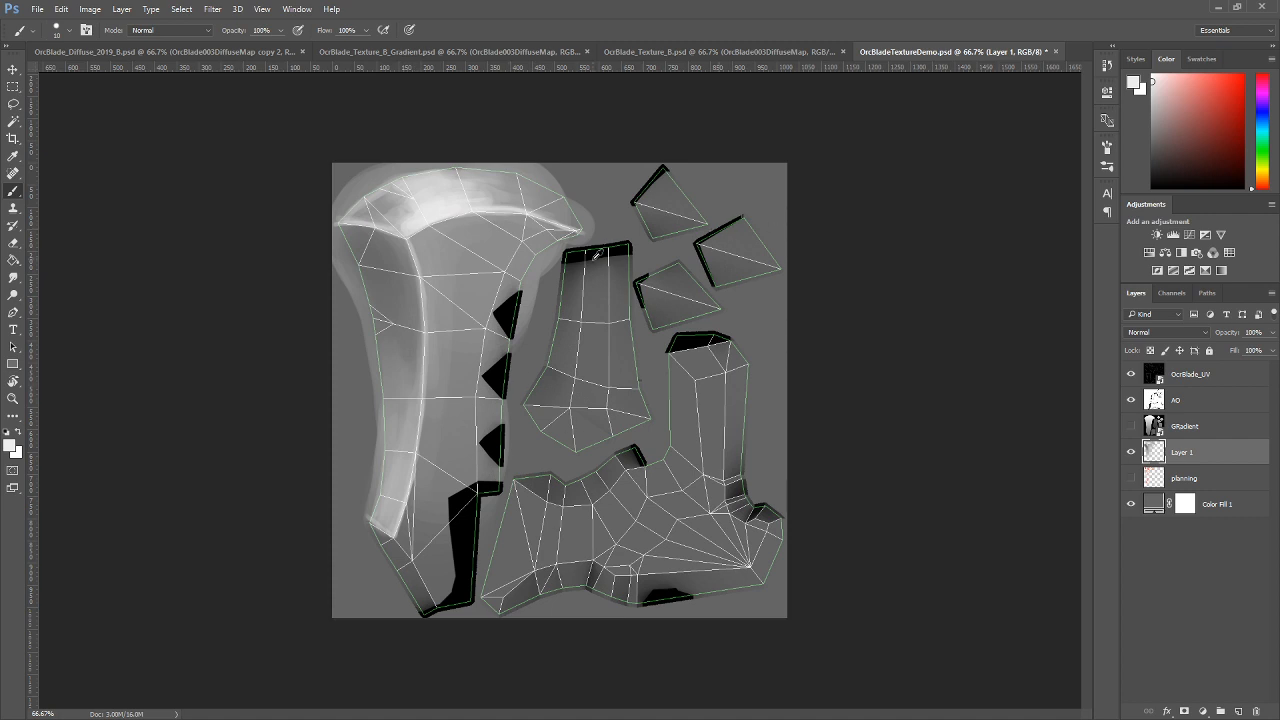
Paint sampled dark grey shadows around the three black spike areas and blend mid grey into the lower blade.
key("x")
key("bracketright")
key("bracketright")
key("bracketright")
key("bracketleft")
left_click(574, 268, "alt")
key("bracketright")
key("bracketright")
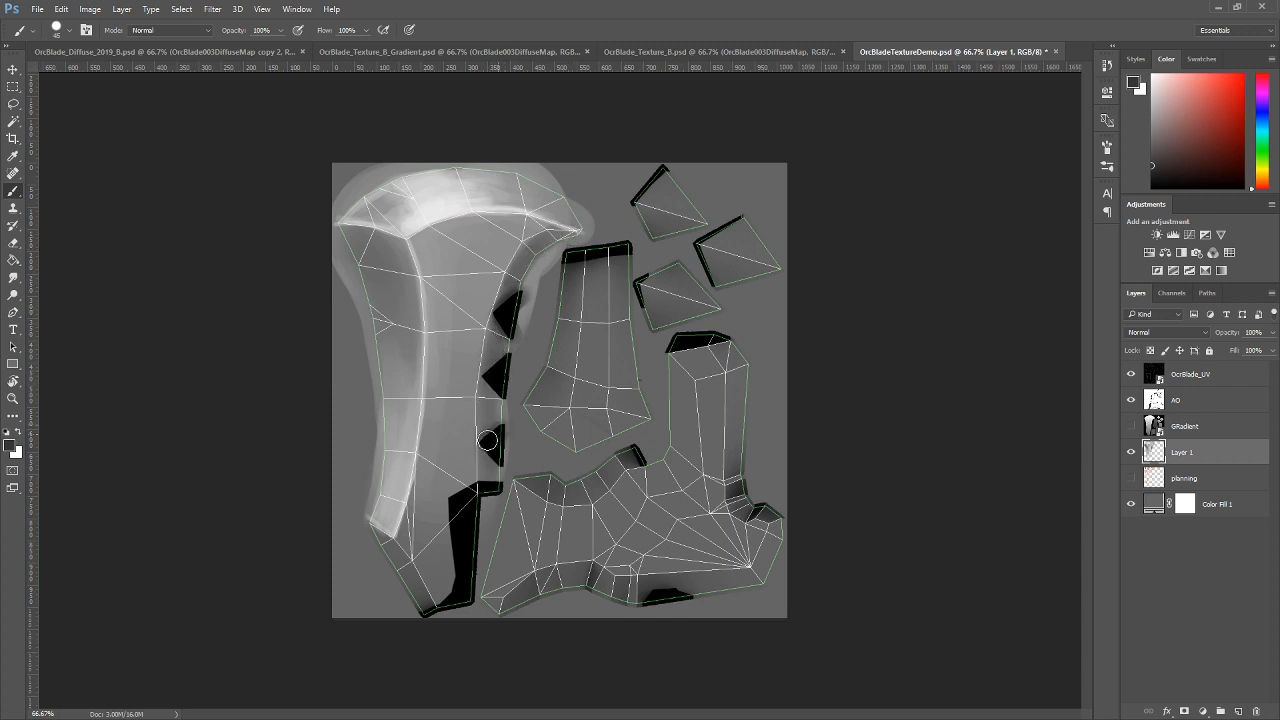
left_click_drag(487, 439, 500, 461)
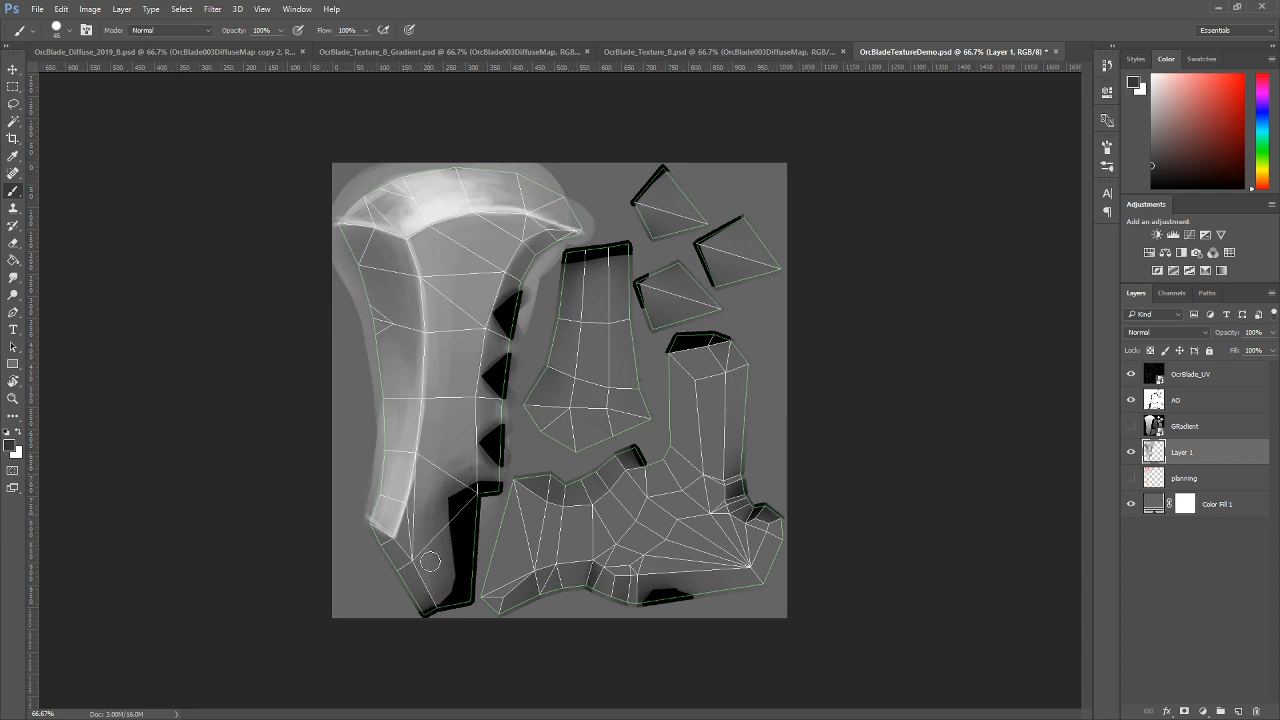
left_click(455, 472, "alt")
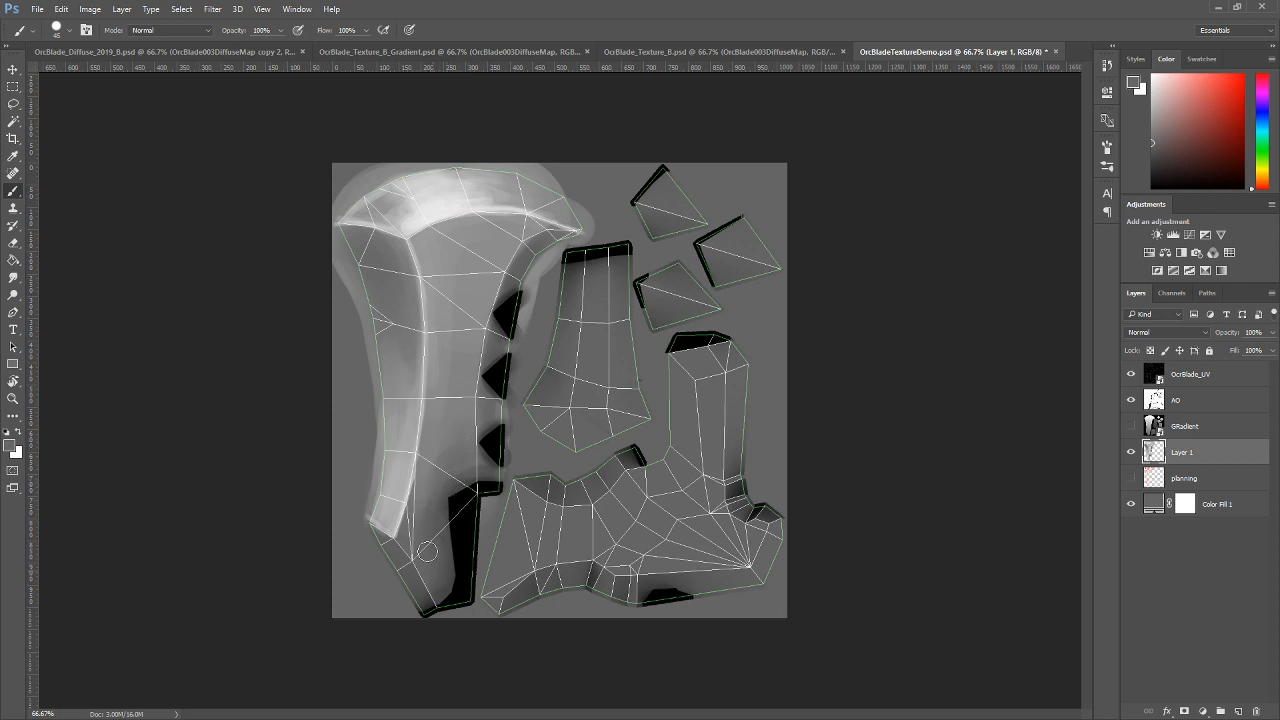
Paint thin light grey highlight lines along the spiked side's bevel edge and the blade's lower angled edge.
left_click(540, 222, "alt")
key("bracketleft")
key("bracketleft")
key("bracketleft")
left_click(493, 203, "alt")
key("bracketleft")
key("bracketleft")
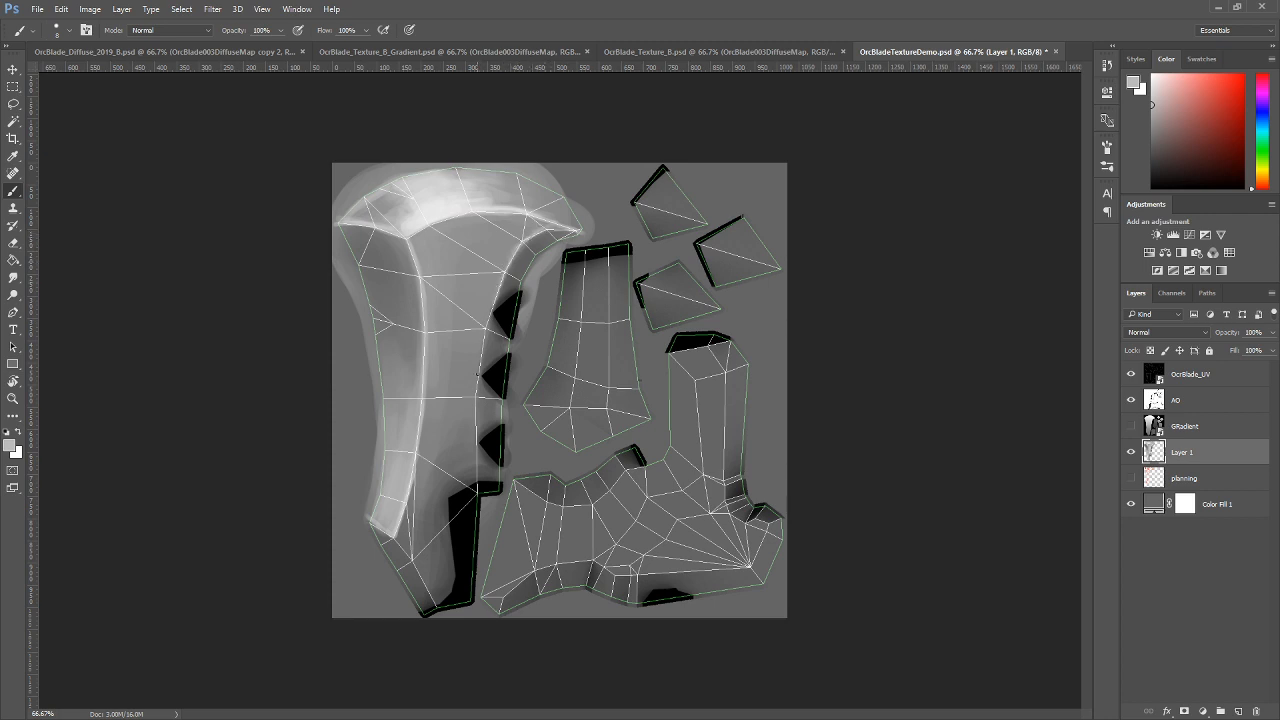
left_click_drag(487, 327, 478, 364)
left_click_drag(399, 545, 416, 568)
key("bracketright")
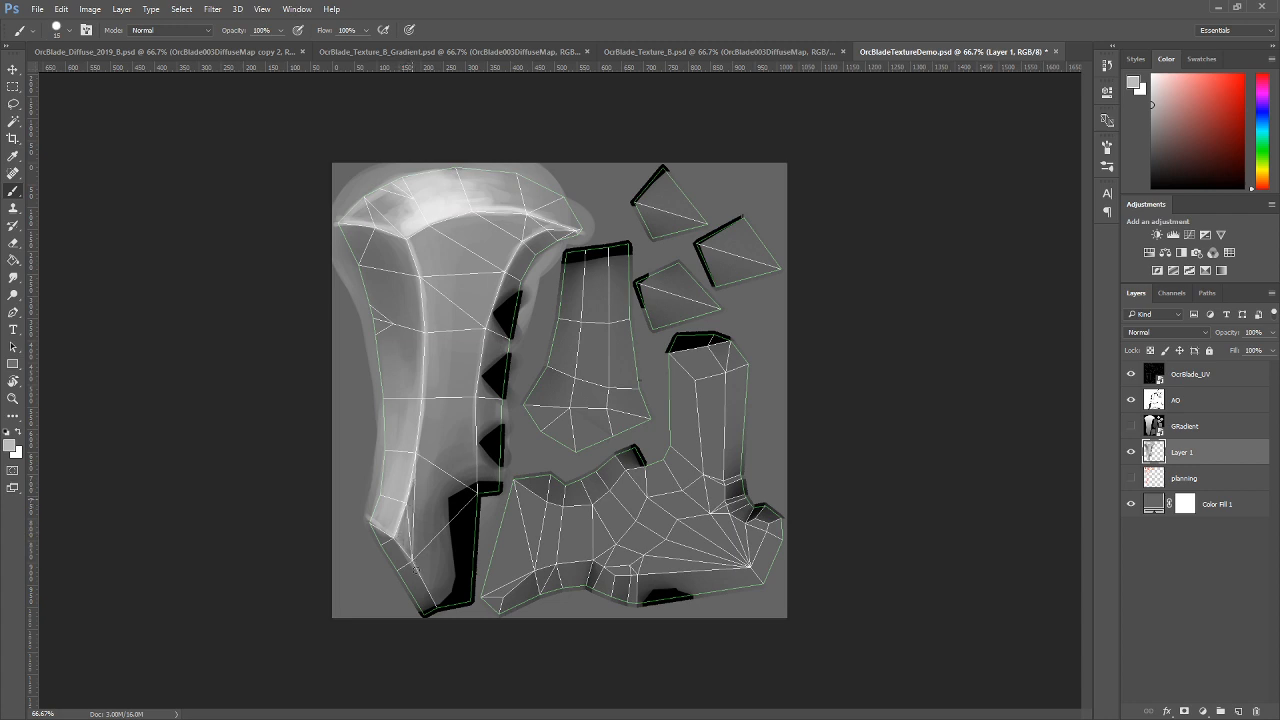
Blend sampled grey into the lower blade and shade the bevel strip along its lower angled edge dark grey.
left_click(413, 528, "alt")
key("bracketright")
key("bracketright")
key("bracketright")
key("bracketright")
left_click(466, 520, "alt")
key("bracketleft")
key("bracketleft")
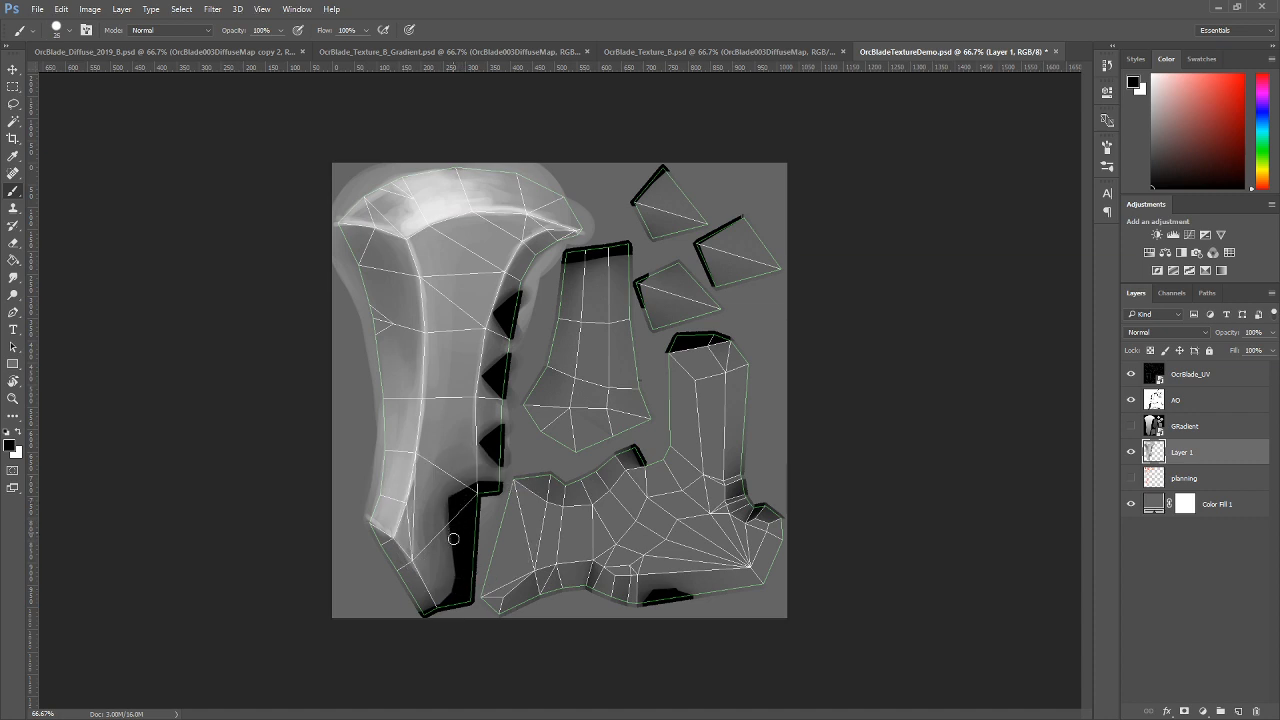
left_click(456, 561, "alt")
left_click_drag(402, 561, 430, 606)
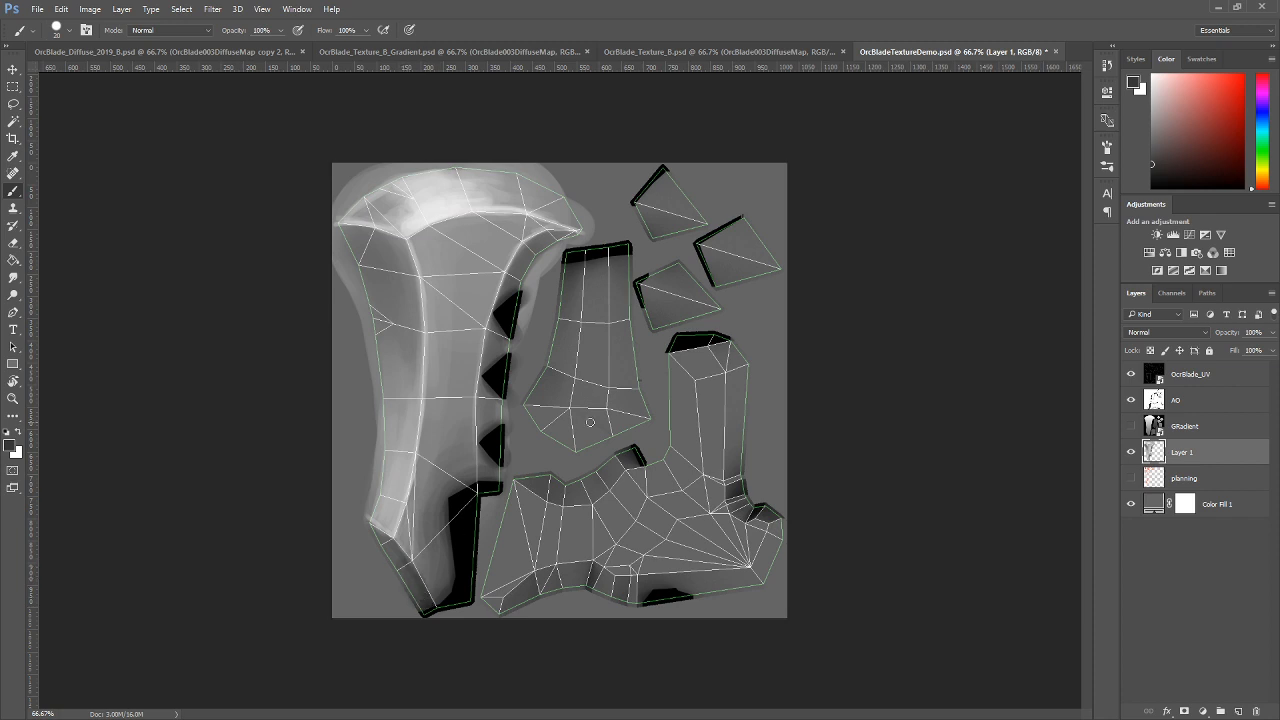
Hide the OcrBlade_UV layer, save the texture file and switch to 3ds Max.
left_click(1131, 374)
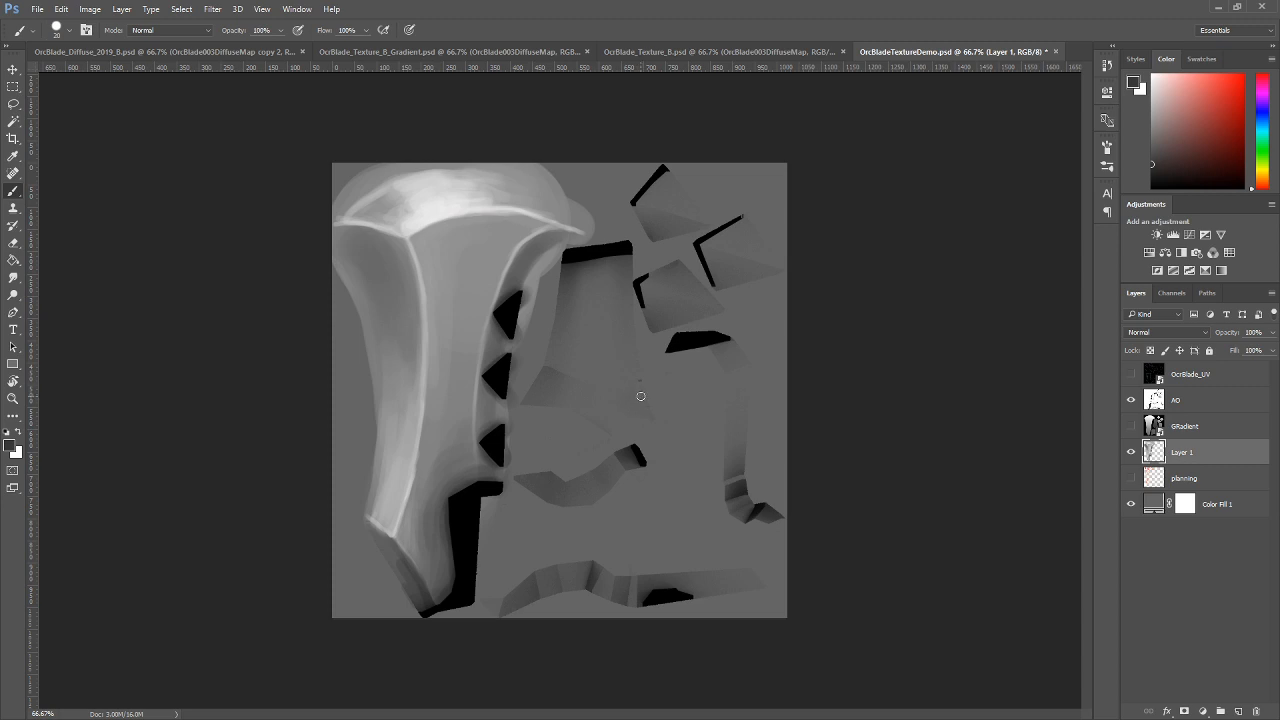
key("ctrl+s")
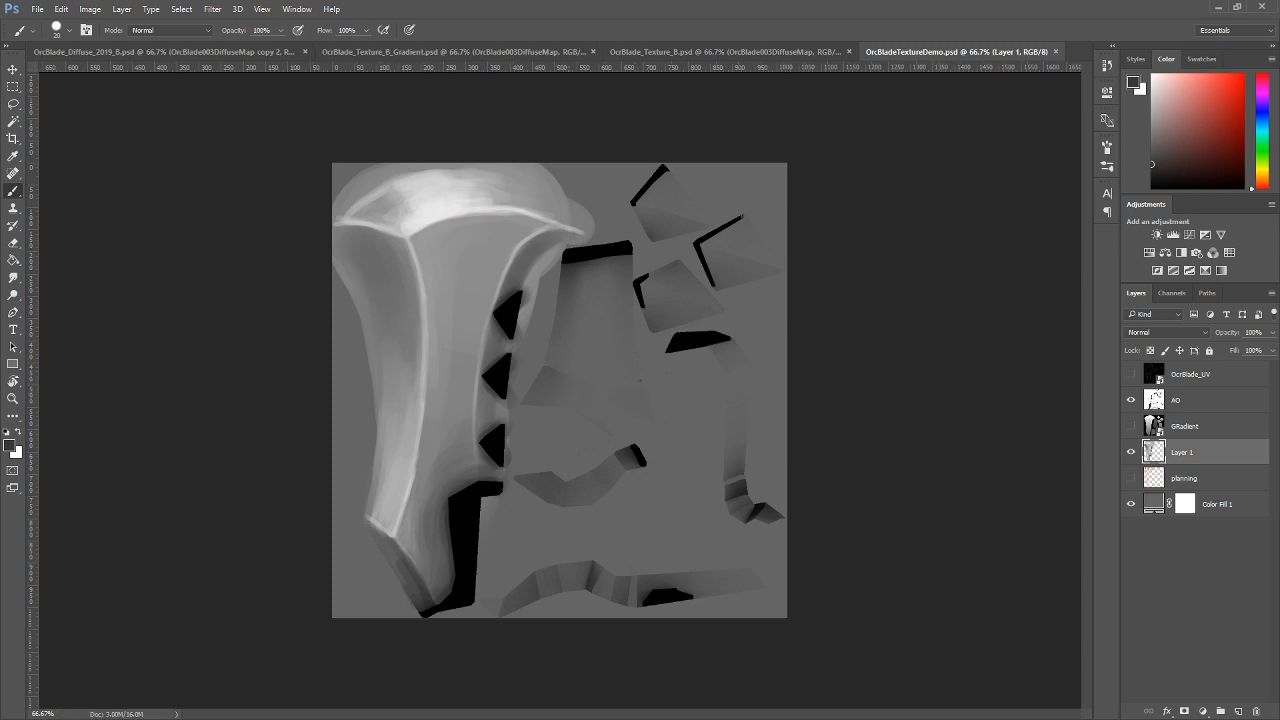
key("alt+Tab")
Examine the updated texture on the orc blade model from slightly different angles, far away and close up.
left_click_drag(619, 460, 609, 469)
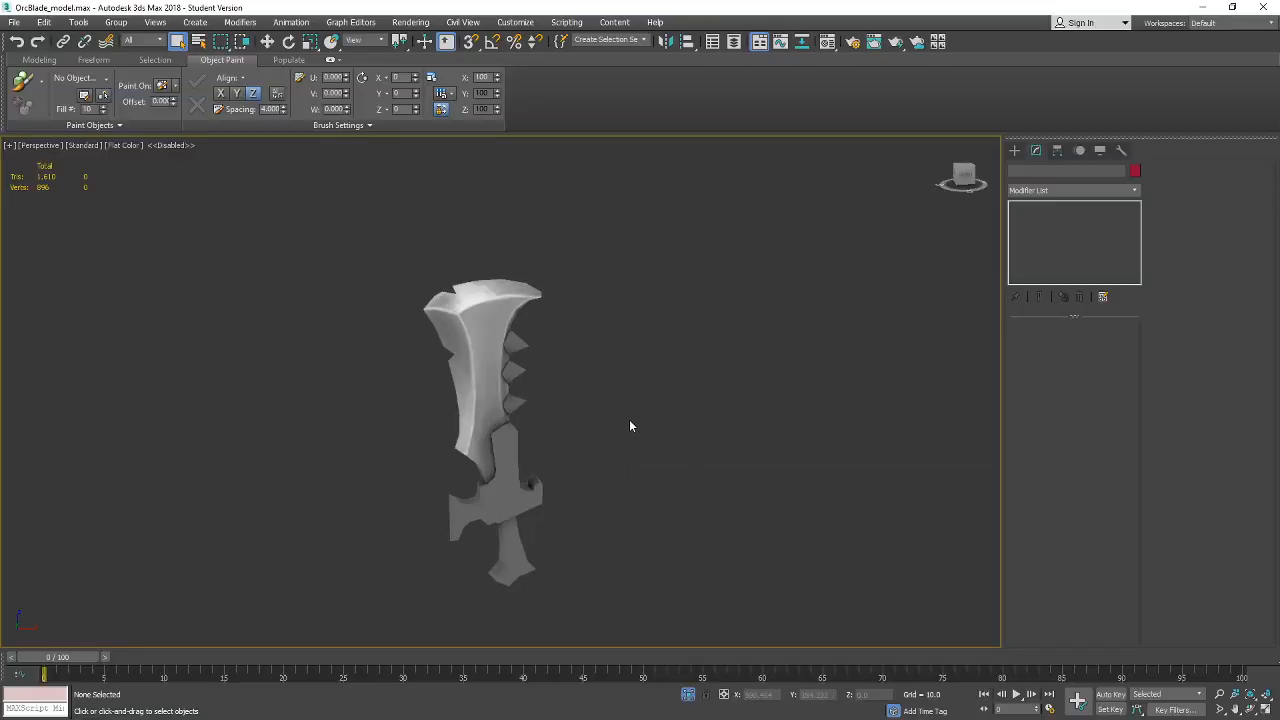
mouse_move(628, 418)
left_mouse_down()
mouse_move(666, 386)
mouse_move(629, 357)
mouse_move(594, 417)
mouse_move(623, 424)
left_mouse_up()
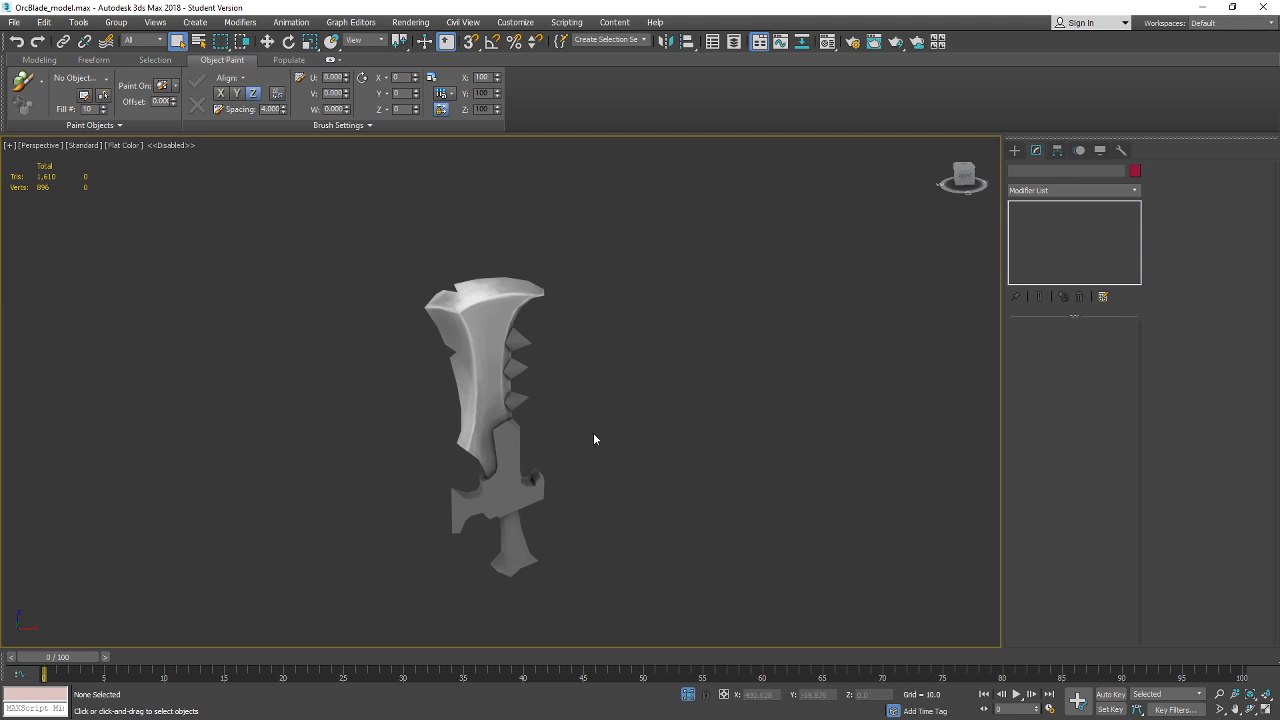
left_click_drag(614, 434, 508, 428)
scroll(376, 411, "down", 10)
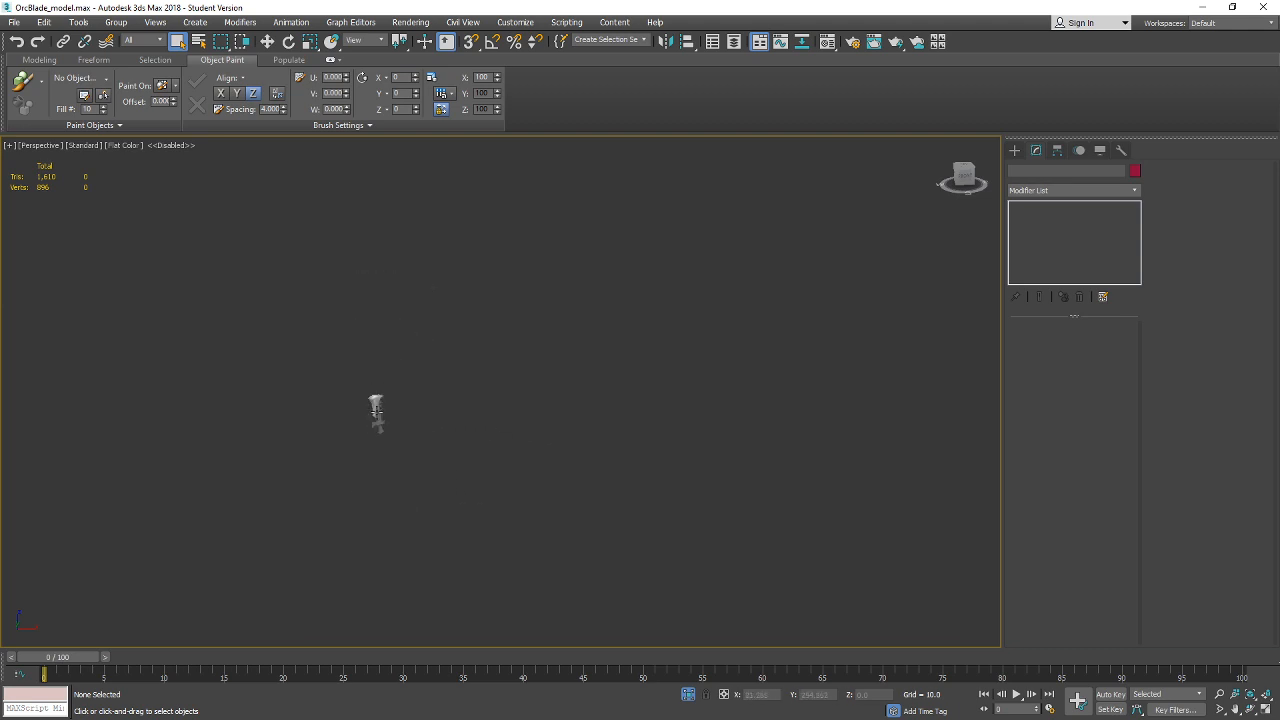
scroll(376, 410, "up", 10)
scroll(376, 410, "down", 2)
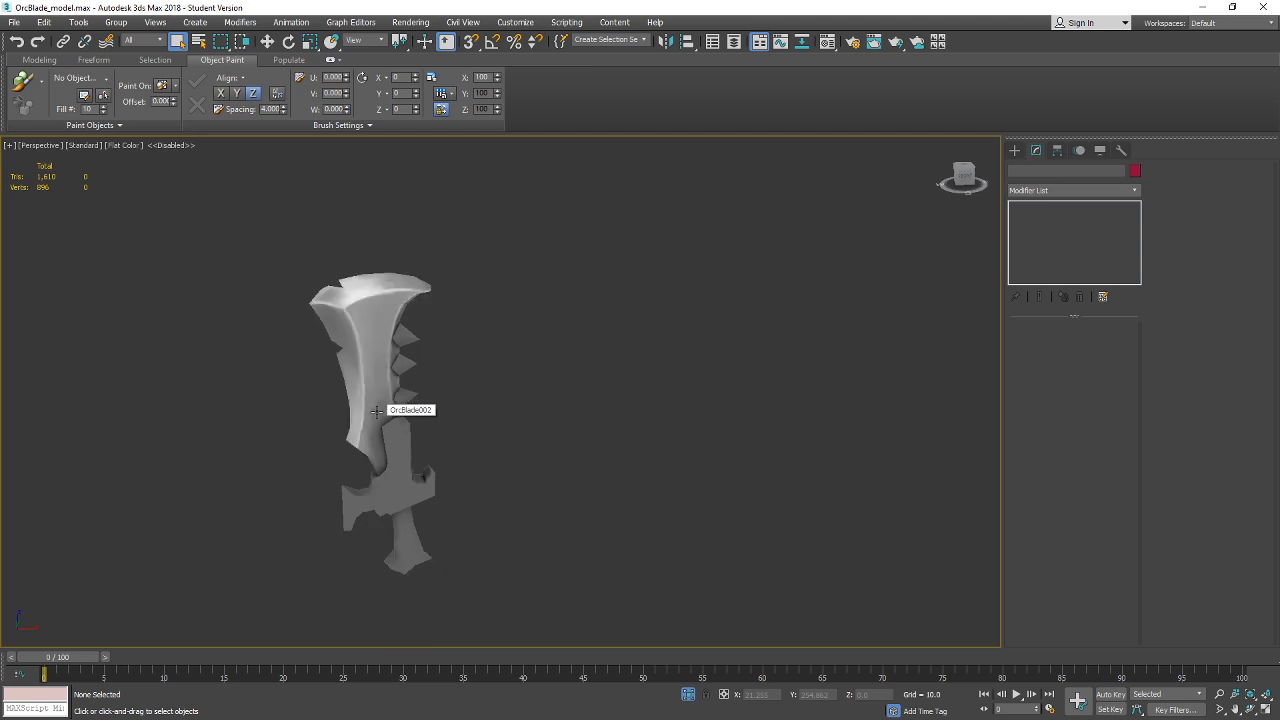
Clone the orc blade as a single copy beside the original along the X axis.
left_click(394, 410)
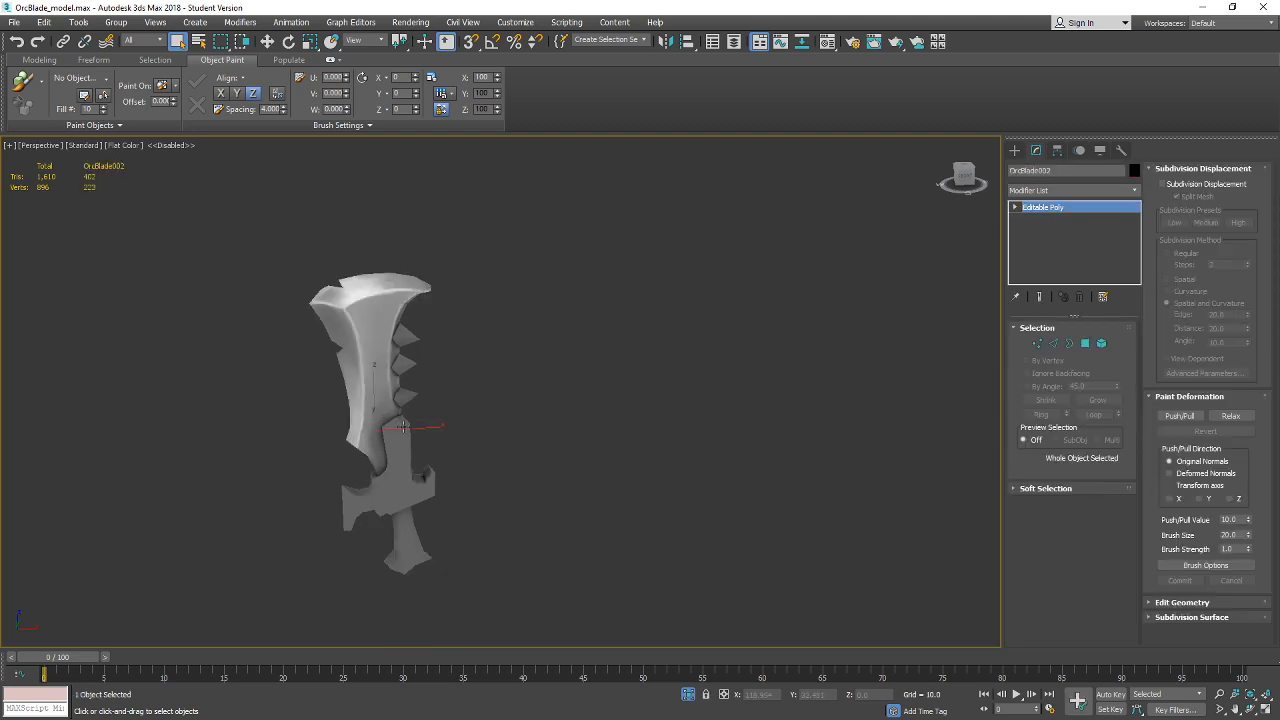
key("w")
left_click_drag(421, 425, 614, 427)
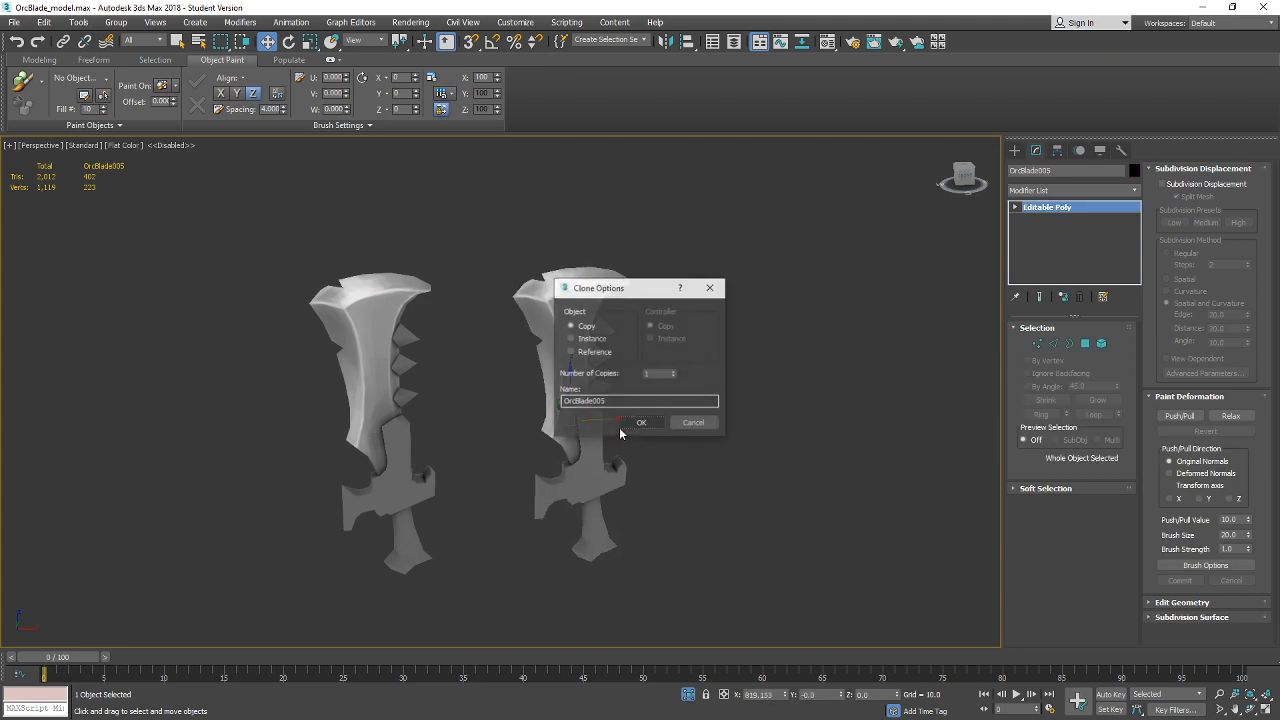
left_click(641, 424)
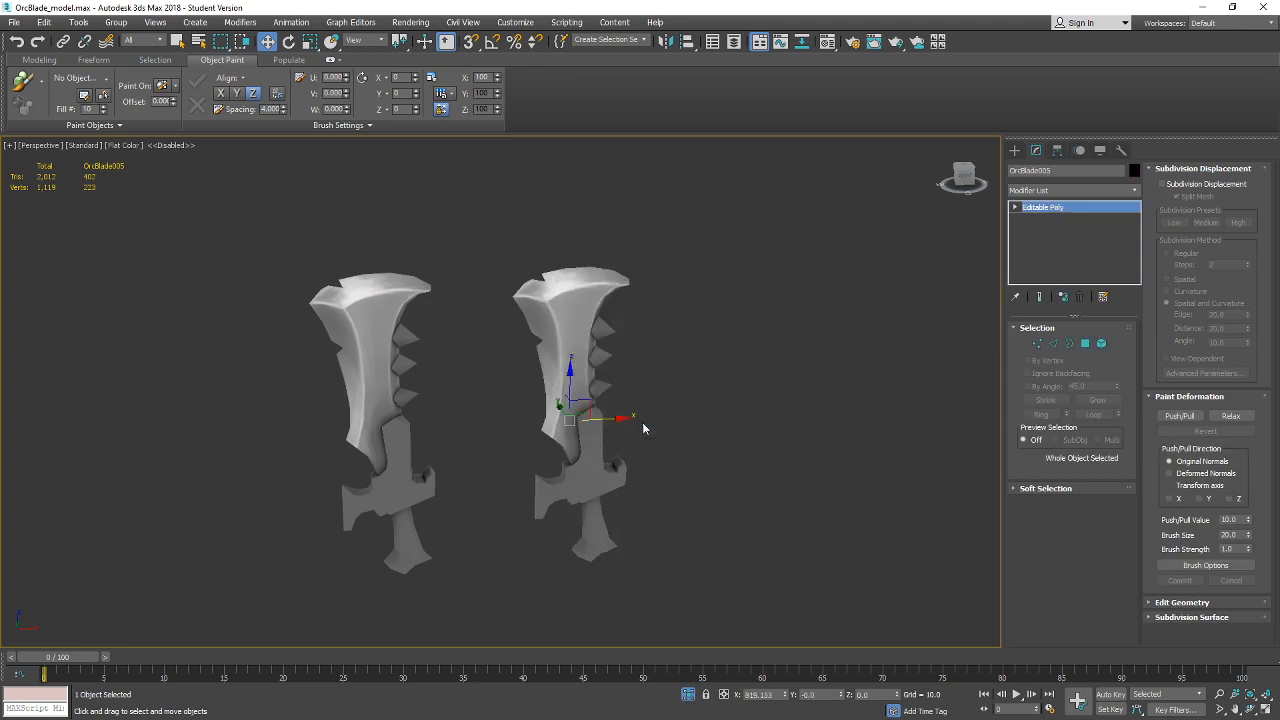
Scale the copied blade down uniformly to a small fraction of the original's size and deselect it.
key("e")
key("r")
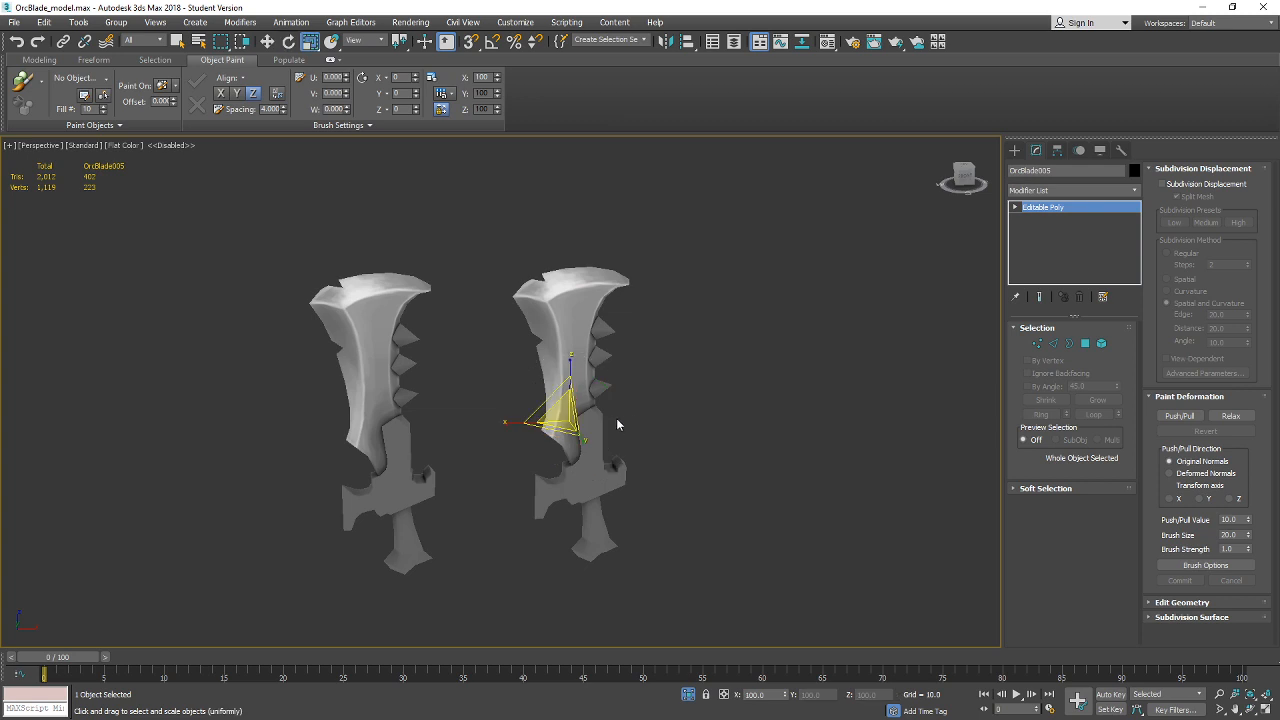
left_click_drag(566, 418, 636, 675)
left_click(686, 577)
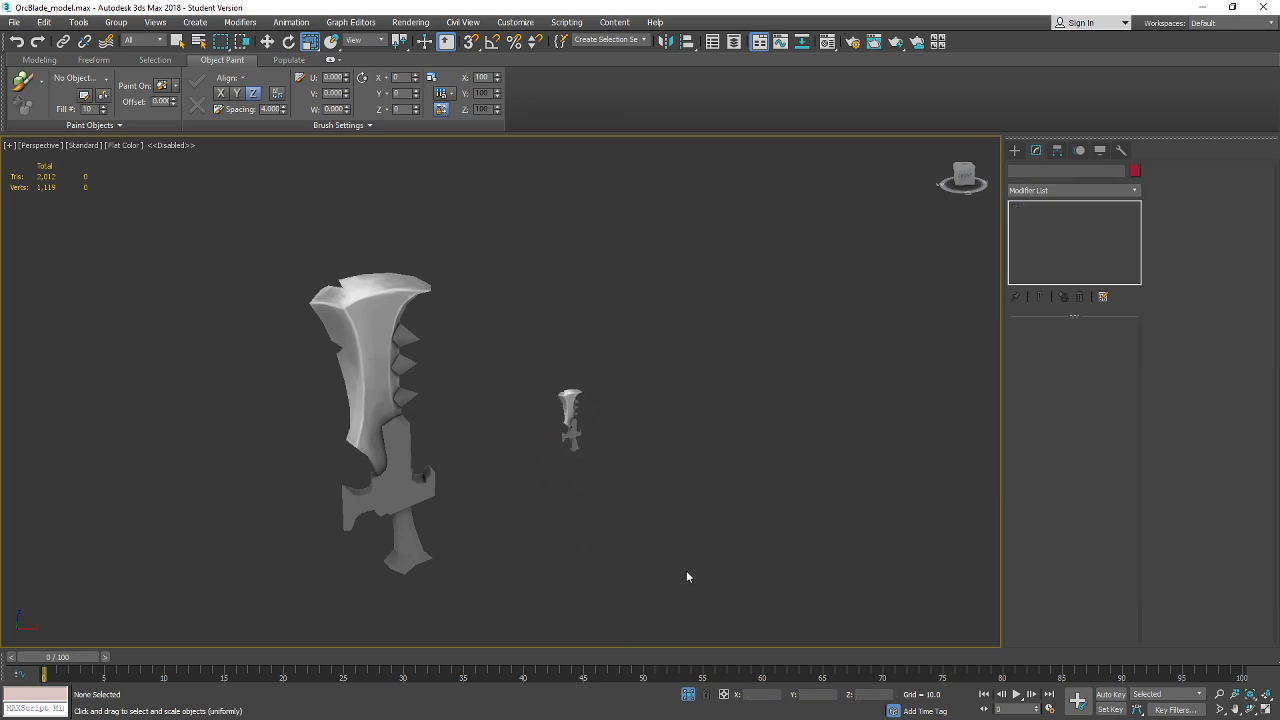
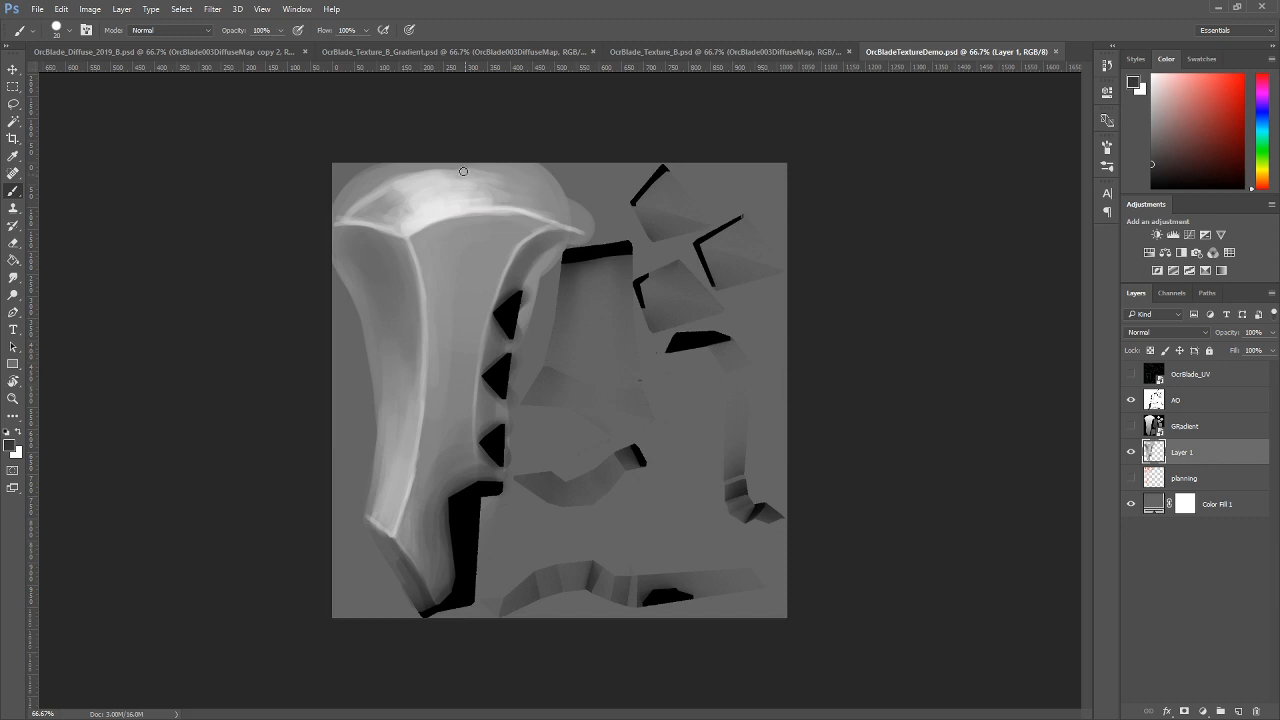
In Photoshop, show the OcrBlade_UV and planning layers and move planning above Layer 1.
left_click(1131, 374)
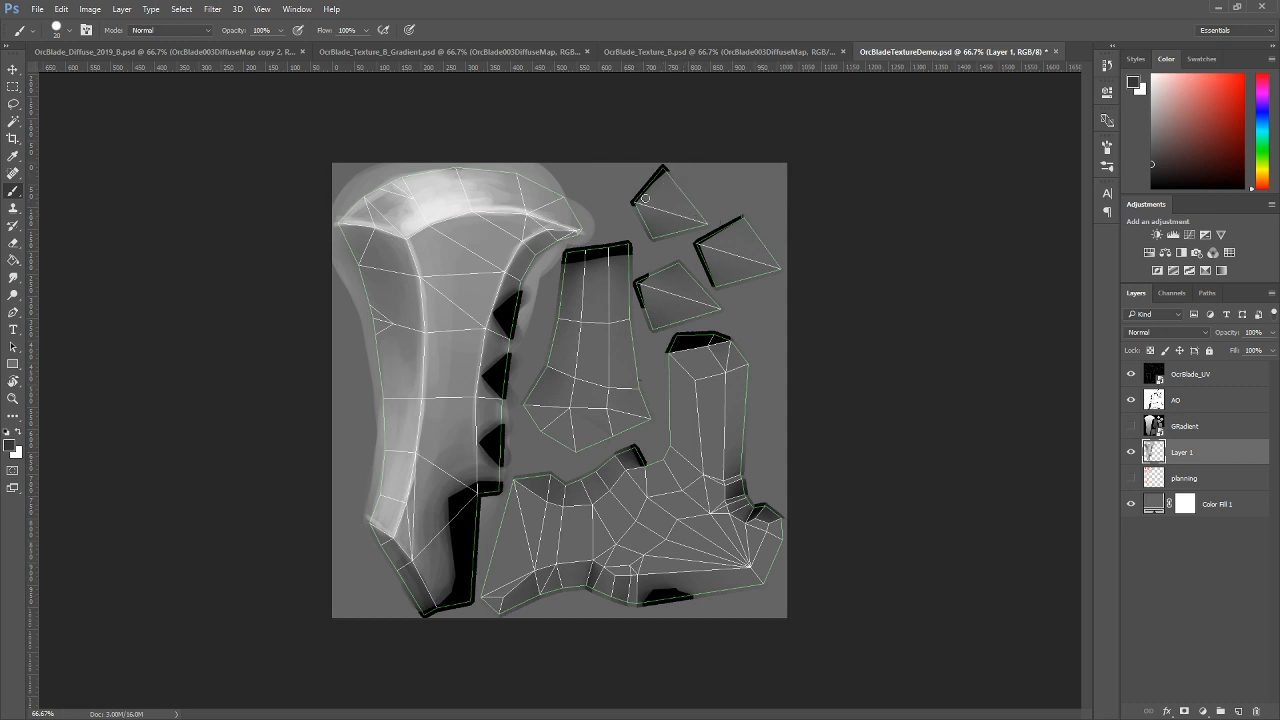
left_click(1131, 478)
mouse_move(1190, 480)
left_mouse_down()
mouse_move(1208, 480)
mouse_move(1220, 442)
mouse_move(1200, 442)
left_mouse_up()
Sketch a red outline and direction arrow on the uppermost spike's UV island in the planning layer, and hide that layer.
left_click(1244, 76)
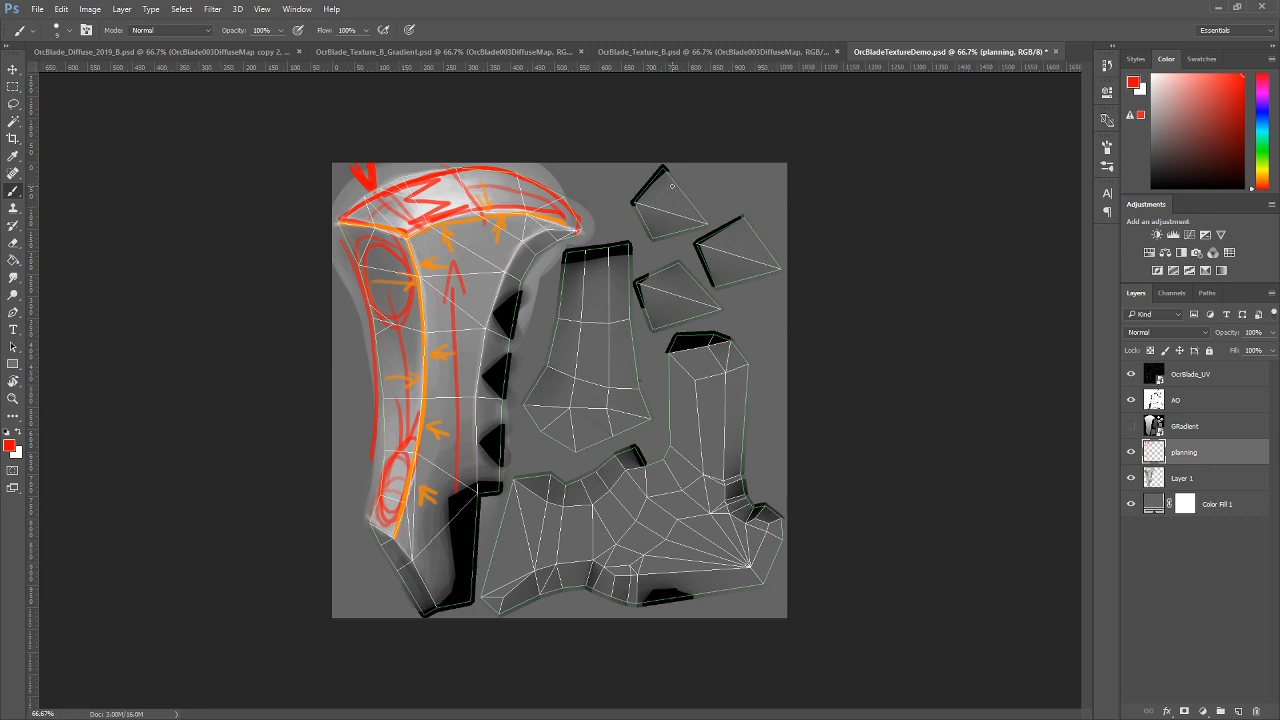
mouse_move(666, 173)
left_mouse_down()
mouse_move(676, 206)
mouse_move(673, 180)
mouse_move(649, 239)
left_mouse_up()
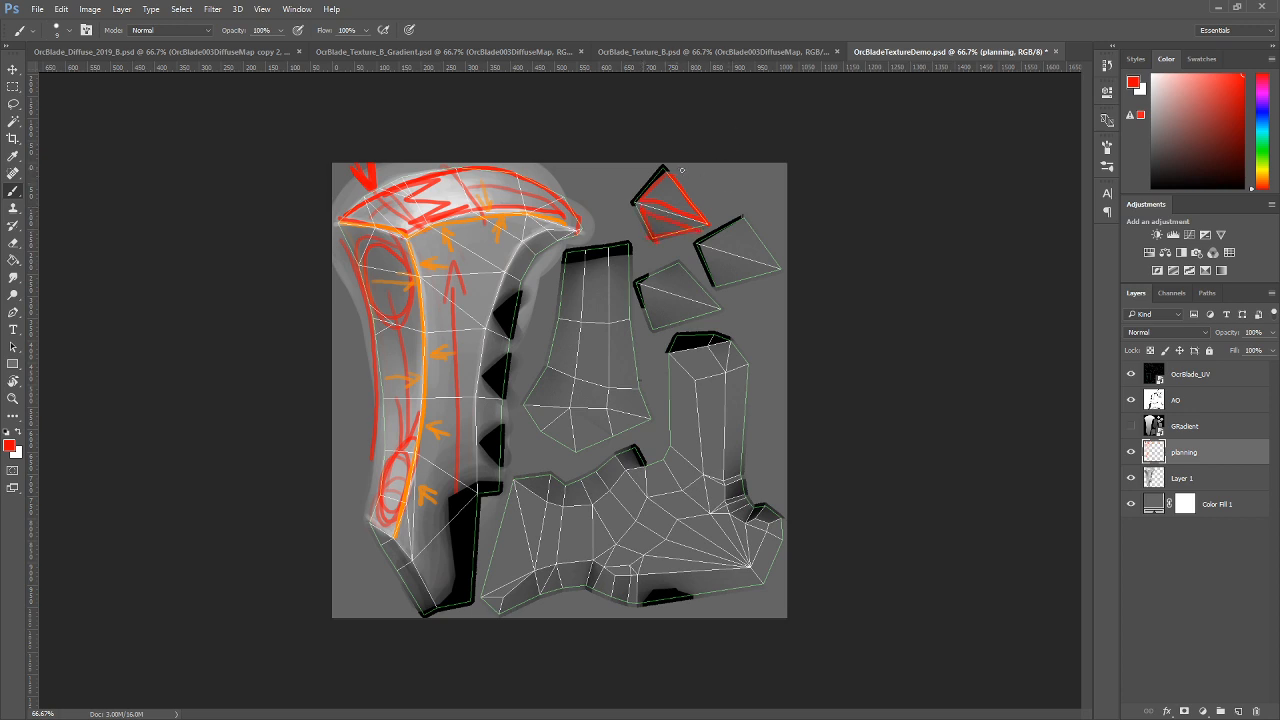
mouse_move(675, 170)
left_mouse_down()
mouse_move(711, 195)
mouse_move(700, 203)
left_mouse_up()
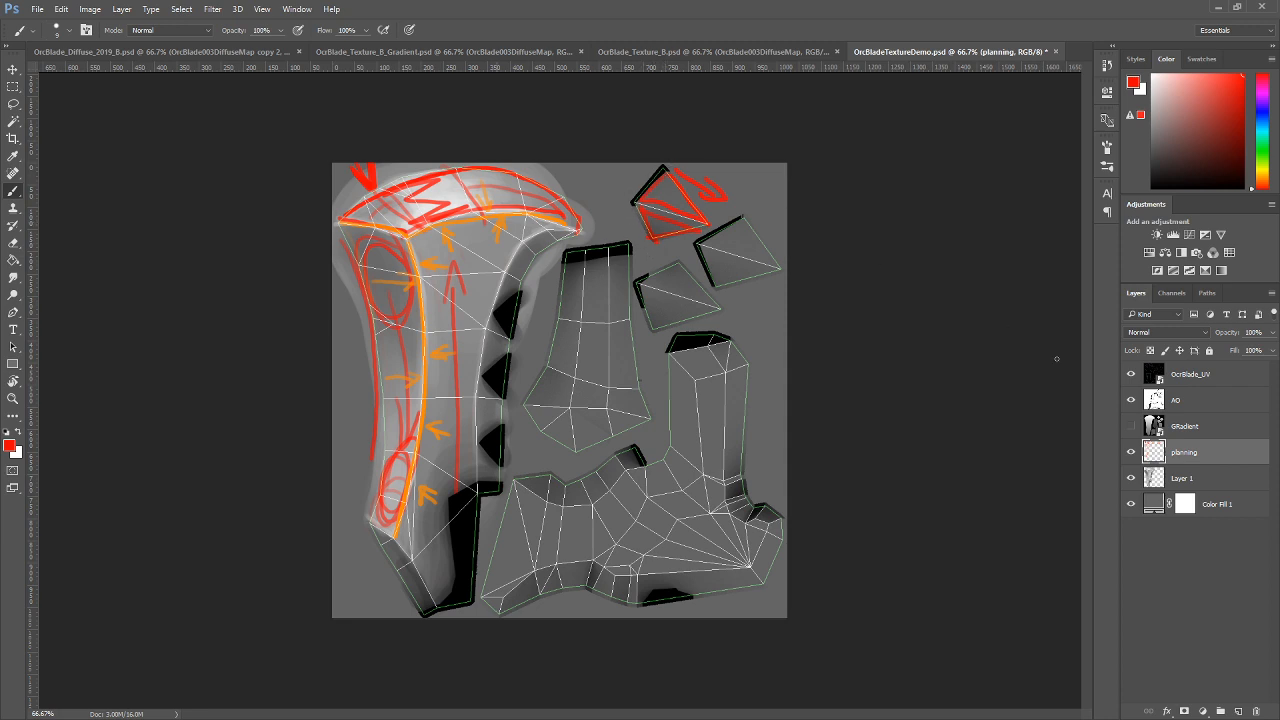
left_click(1131, 452)
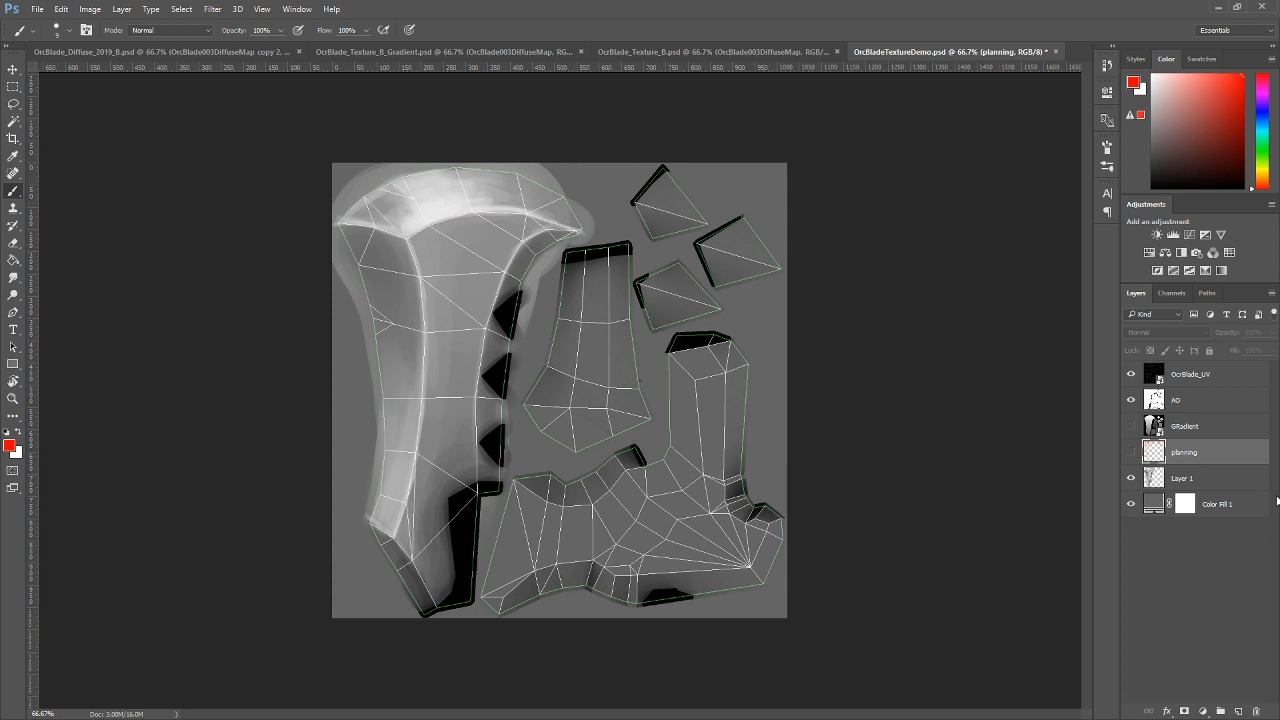
On Layer 1, paint light grey highlights sampled from the blade's top along the centre ridges of all three spikes.
left_click(1200, 479)
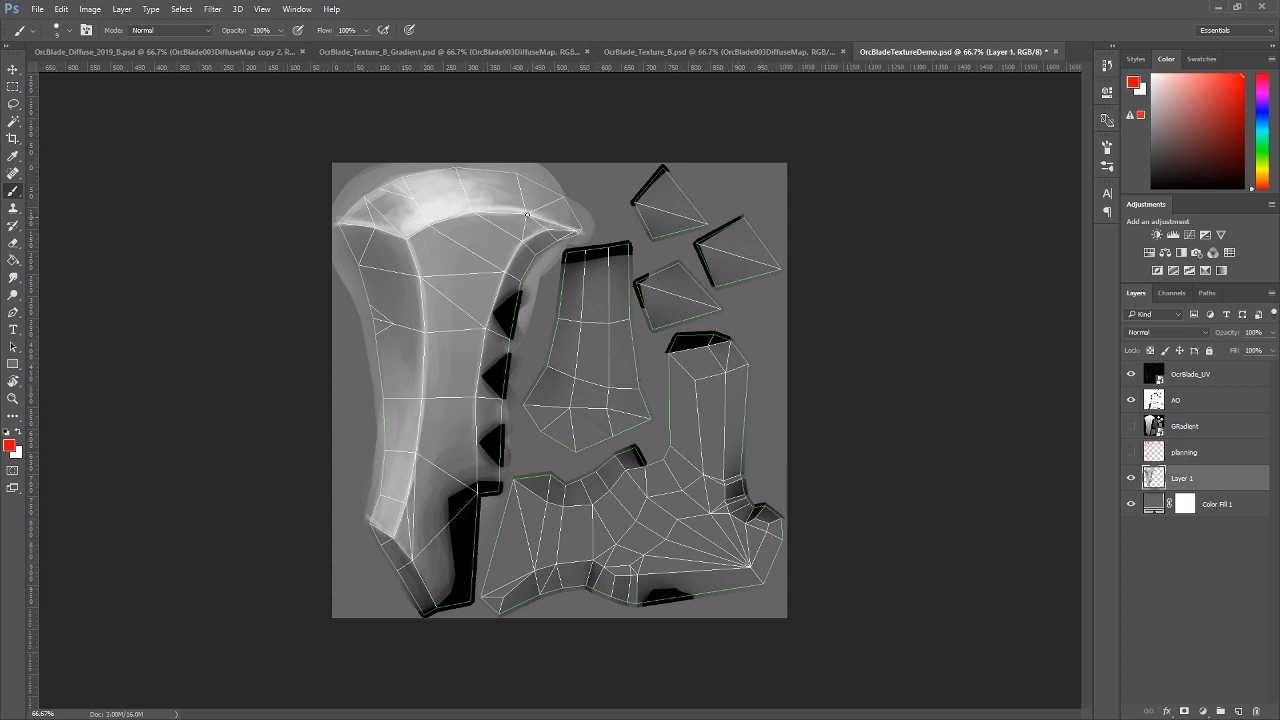
left_click(449, 200, "alt")
mouse_move(637, 199)
left_mouse_down()
mouse_move(691, 221)
mouse_move(657, 206)
mouse_move(671, 214)
mouse_move(693, 192)
mouse_move(697, 212)
mouse_move(680, 192)
mouse_move(702, 228)
mouse_move(676, 228)
mouse_move(717, 218)
mouse_move(681, 229)
mouse_move(696, 213)
mouse_move(649, 204)
mouse_move(779, 272)
mouse_move(748, 222)
mouse_move(780, 267)
mouse_move(757, 241)
mouse_move(720, 247)
mouse_move(785, 277)
mouse_move(749, 259)
mouse_move(785, 273)
mouse_move(731, 283)
mouse_move(790, 267)
left_mouse_up()
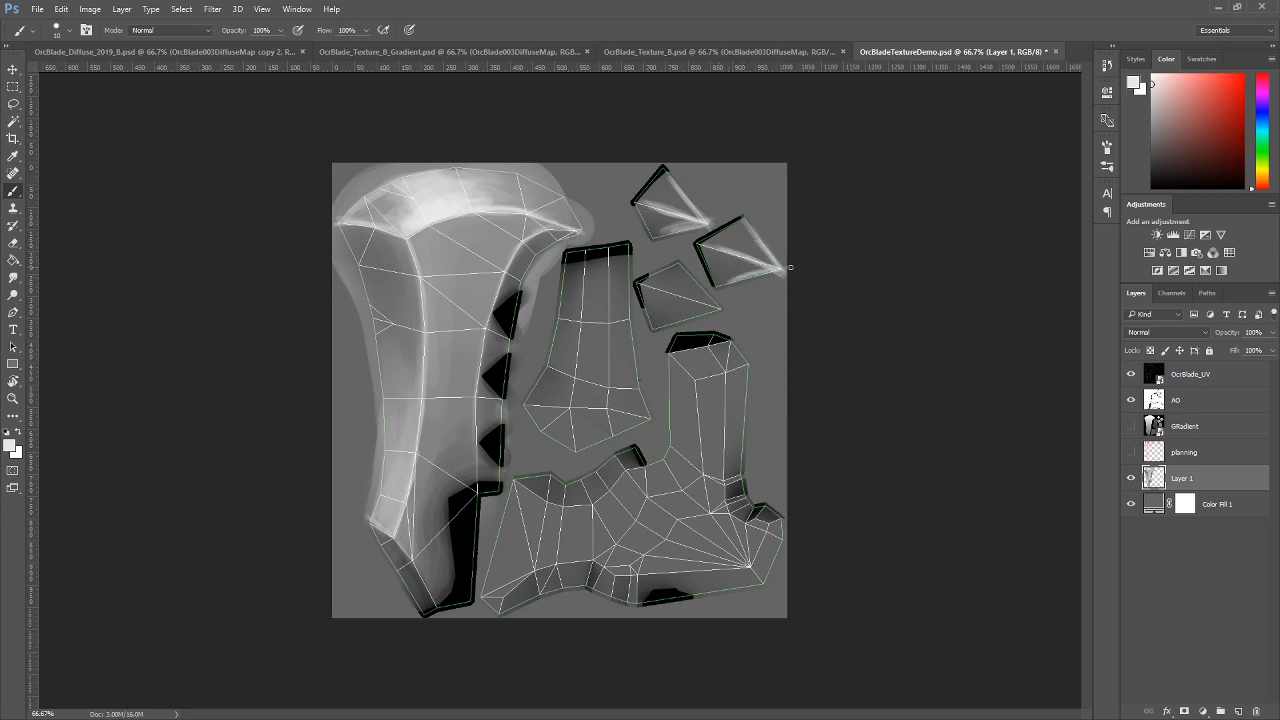
left_click_drag(695, 281, 735, 318)
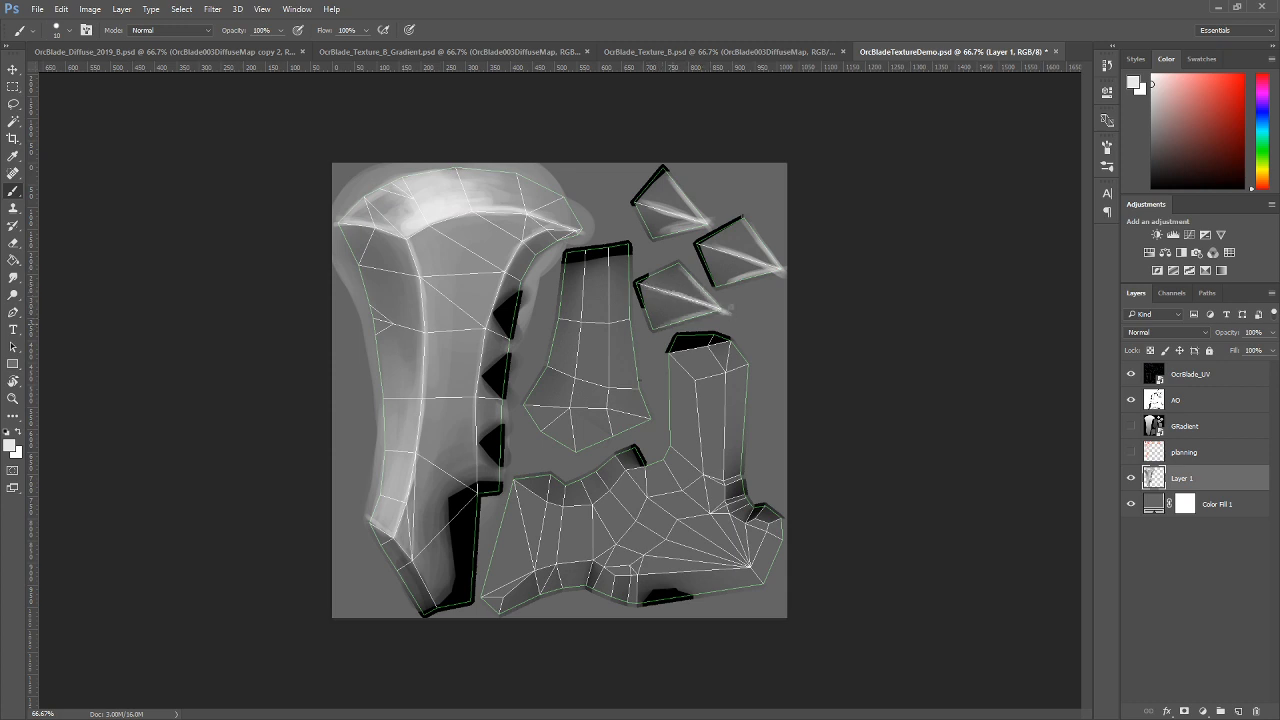
Brush broader light shading over the three spikes with an enlarged brush to brighten their faces toward the tips.
key("bracketright")
key("bracketright")
key("bracketright")
key("bracketright")
key("bracketright")
mouse_move(686, 216)
left_mouse_down()
mouse_move(714, 226)
mouse_move(690, 226)
mouse_move(705, 219)
mouse_move(694, 209)
mouse_move(682, 228)
mouse_move(686, 203)
left_mouse_up()
mouse_move(736, 237)
left_mouse_down()
mouse_move(779, 264)
mouse_move(748, 233)
mouse_move(776, 261)
mouse_move(737, 267)
mouse_move(760, 275)
mouse_move(748, 260)
mouse_move(703, 296)
mouse_move(685, 285)
mouse_move(716, 303)
mouse_move(677, 283)
mouse_move(722, 308)
mouse_move(664, 282)
mouse_move(699, 299)
mouse_move(696, 316)
mouse_move(728, 310)
mouse_move(662, 316)
mouse_move(710, 316)
mouse_move(658, 288)
mouse_move(723, 296)
mouse_move(688, 278)
left_mouse_up()
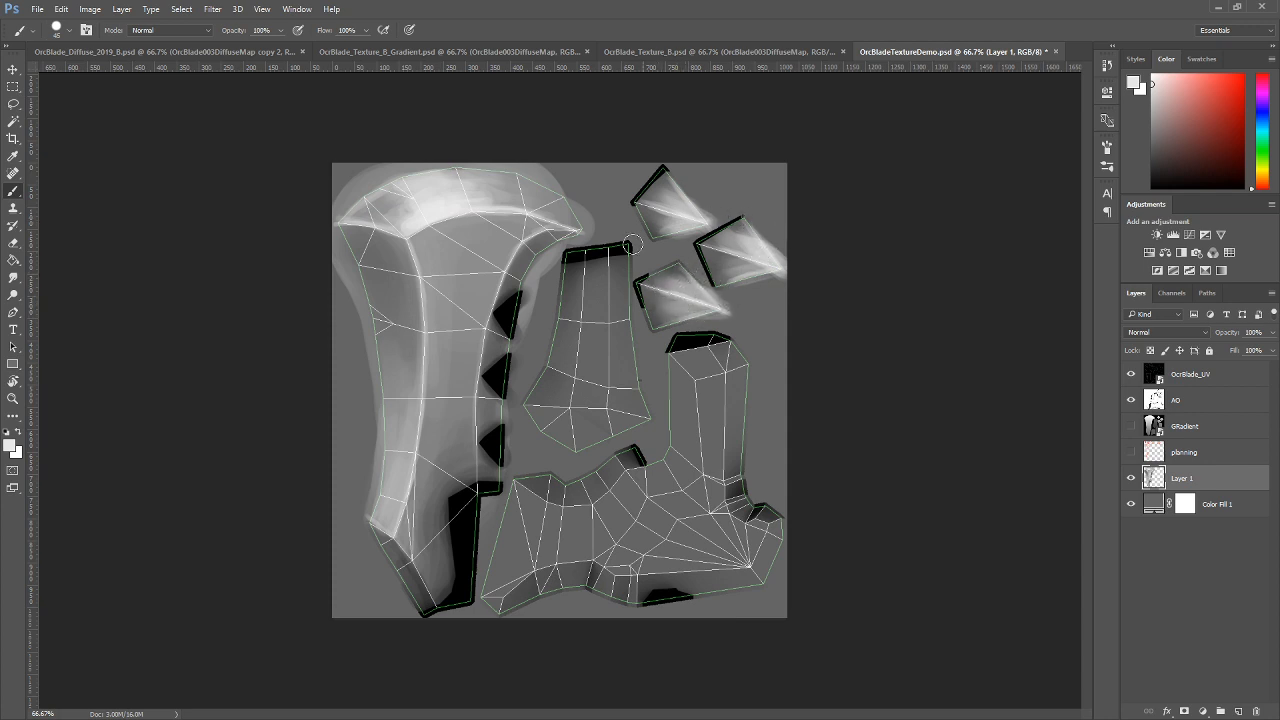
Shade the base and lower edges of the three spikes with a sampled dark grey and a smaller brush.
left_click(501, 326, "alt")
key("bracketleft")
key("bracketleft")
key("bracketleft")
mouse_move(646, 285)
left_mouse_down()
mouse_move(650, 326)
mouse_move(641, 280)
mouse_move(672, 267)
mouse_move(640, 274)
mouse_move(669, 296)
mouse_move(675, 308)
left_mouse_up()
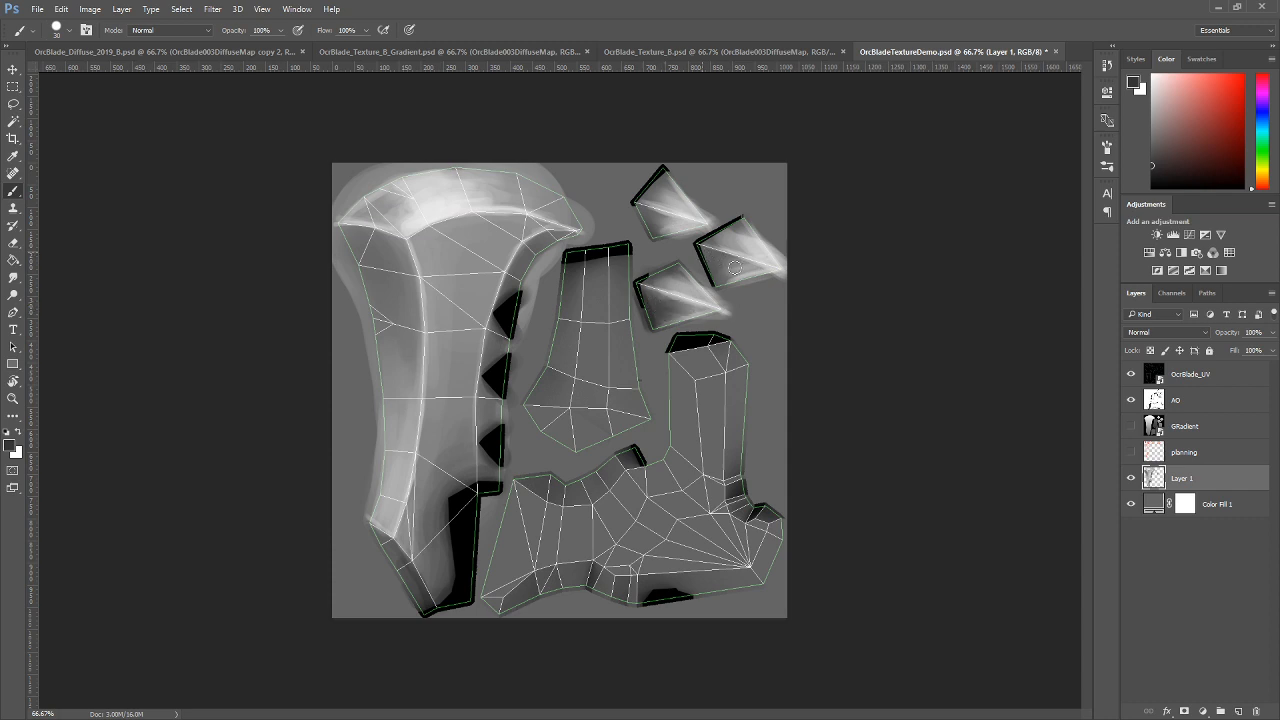
left_click_drag(712, 259, 767, 277)
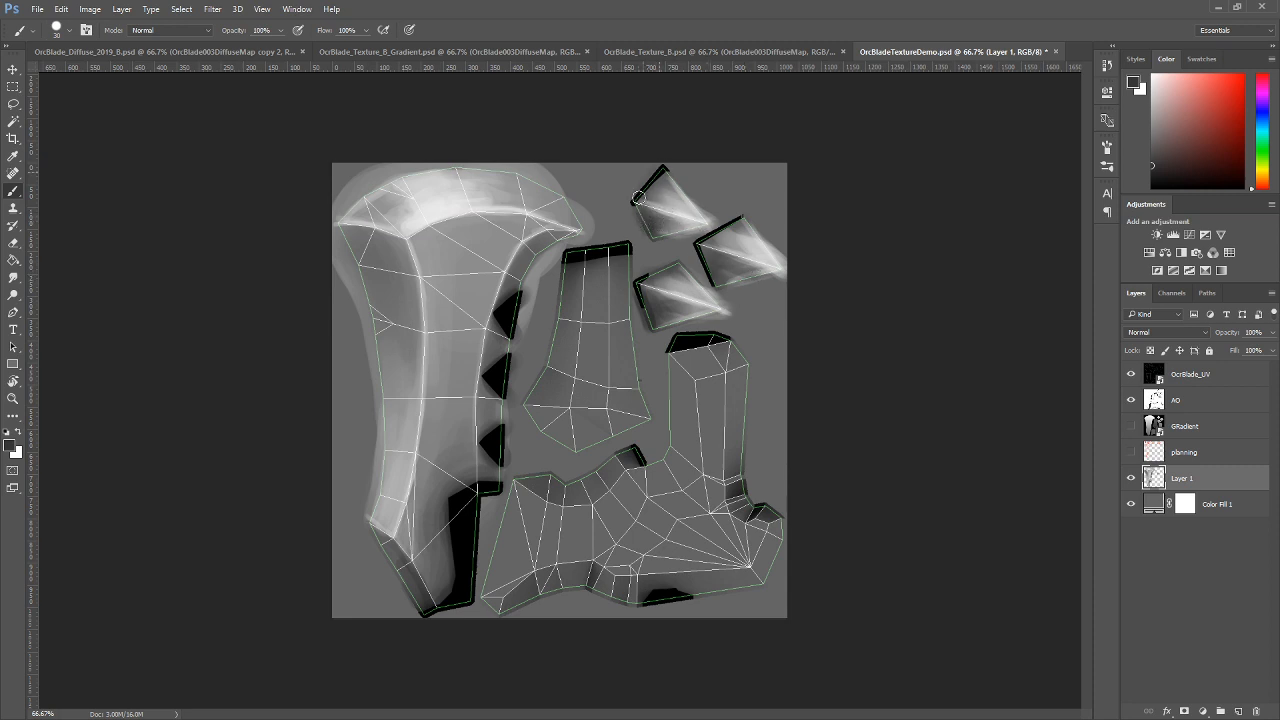
mouse_move(638, 190)
left_mouse_down()
mouse_move(663, 235)
mouse_move(642, 221)
mouse_move(684, 231)
mouse_move(641, 217)
mouse_move(694, 233)
left_mouse_up()
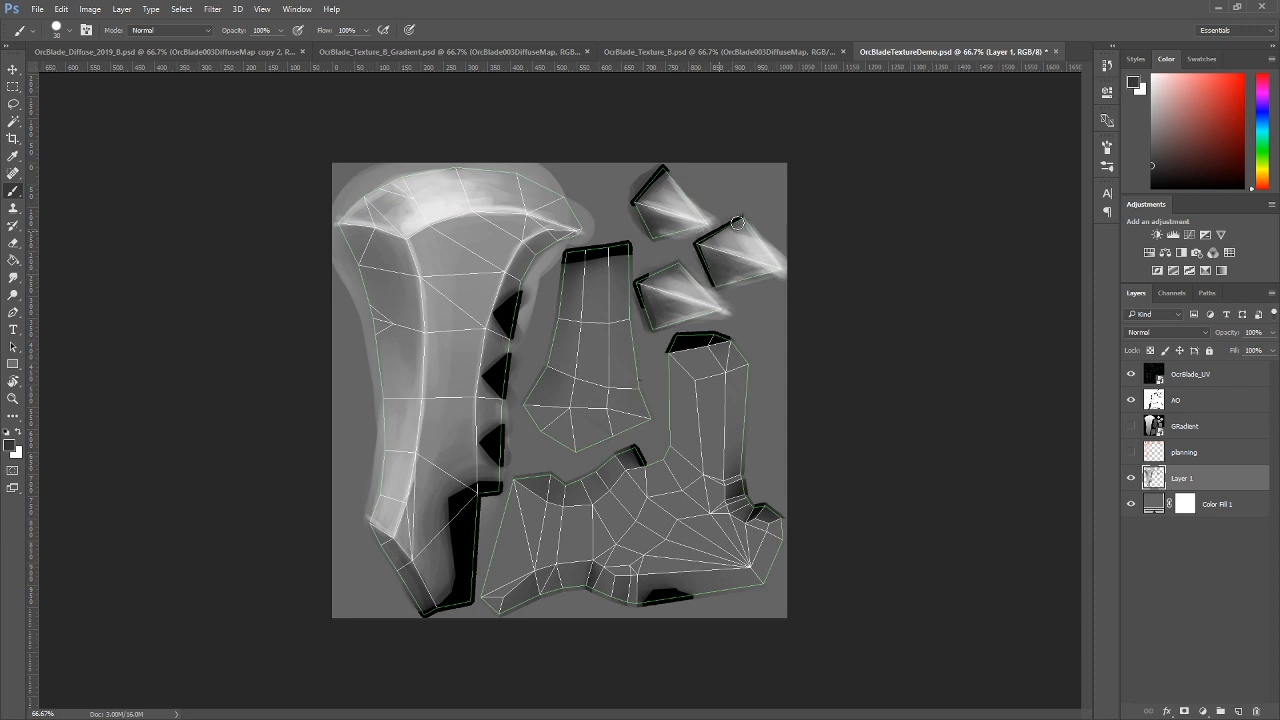
mouse_move(696, 240)
left_mouse_down()
mouse_move(742, 217)
mouse_move(726, 229)
left_mouse_up()
Hide the OcrBlade_UV layer and save the texture document.
left_click(1131, 374)
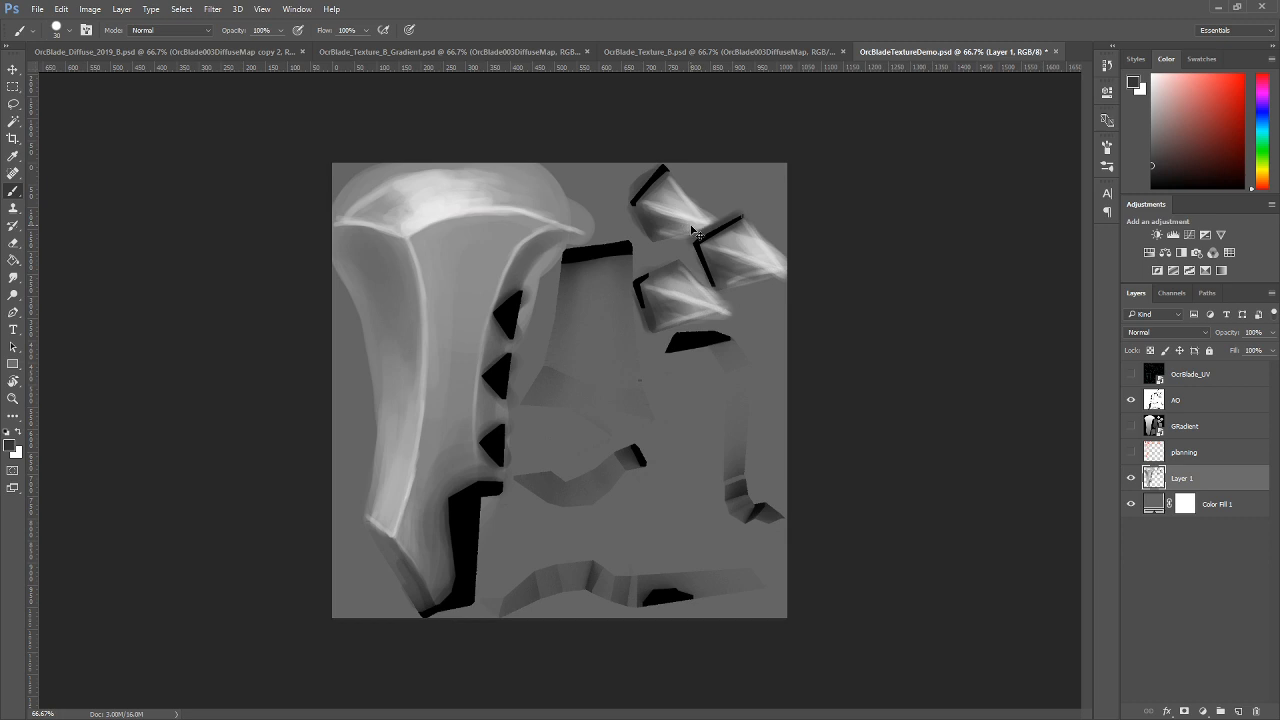
key("ctrl+s")
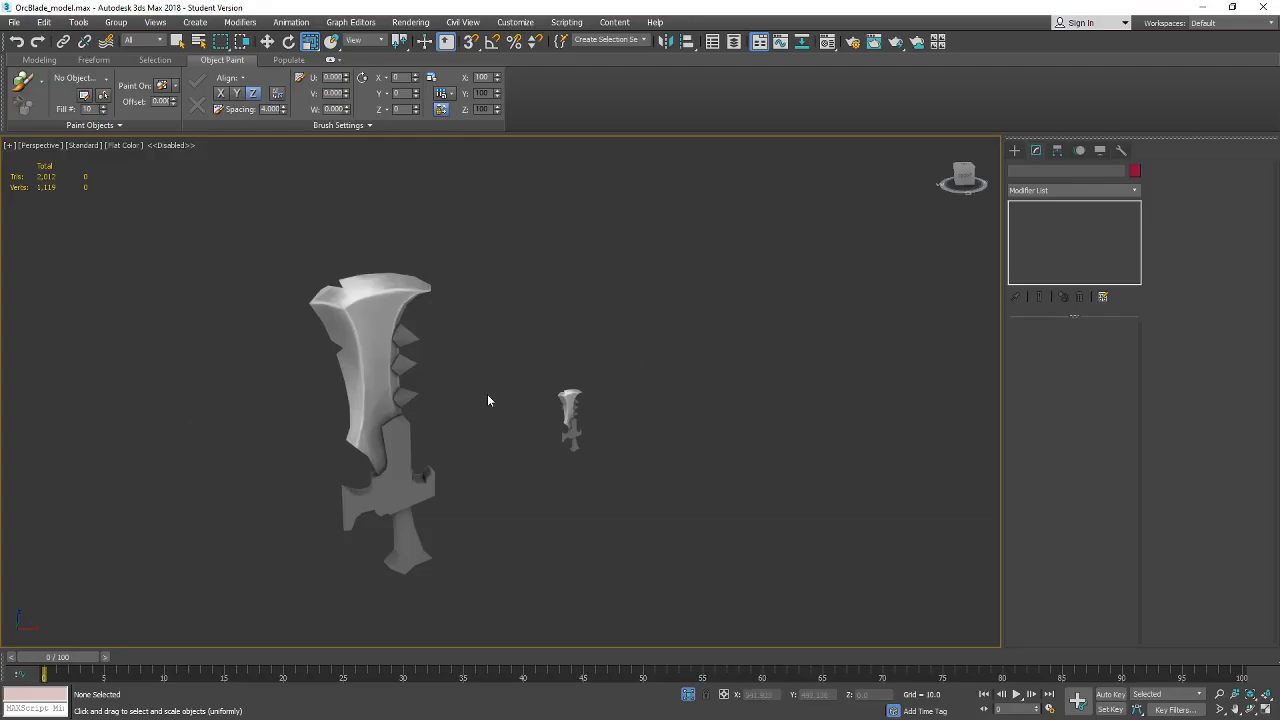
In 3ds Max, examine the painted spikes on the large blade up close and compare both blades from a distance.
left_click_drag(488, 400, 469, 410)
scroll(470, 399, "up", 6)
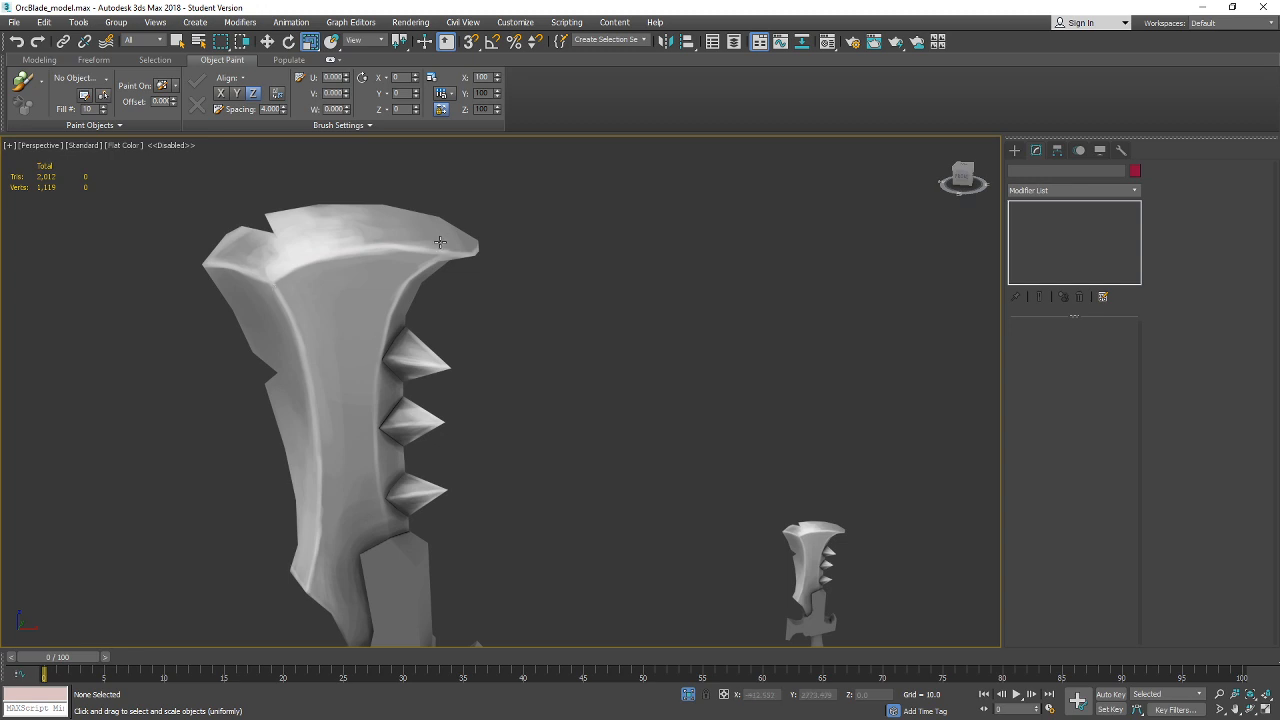
left_click(338, 472)
scroll(402, 330, "down", 2)
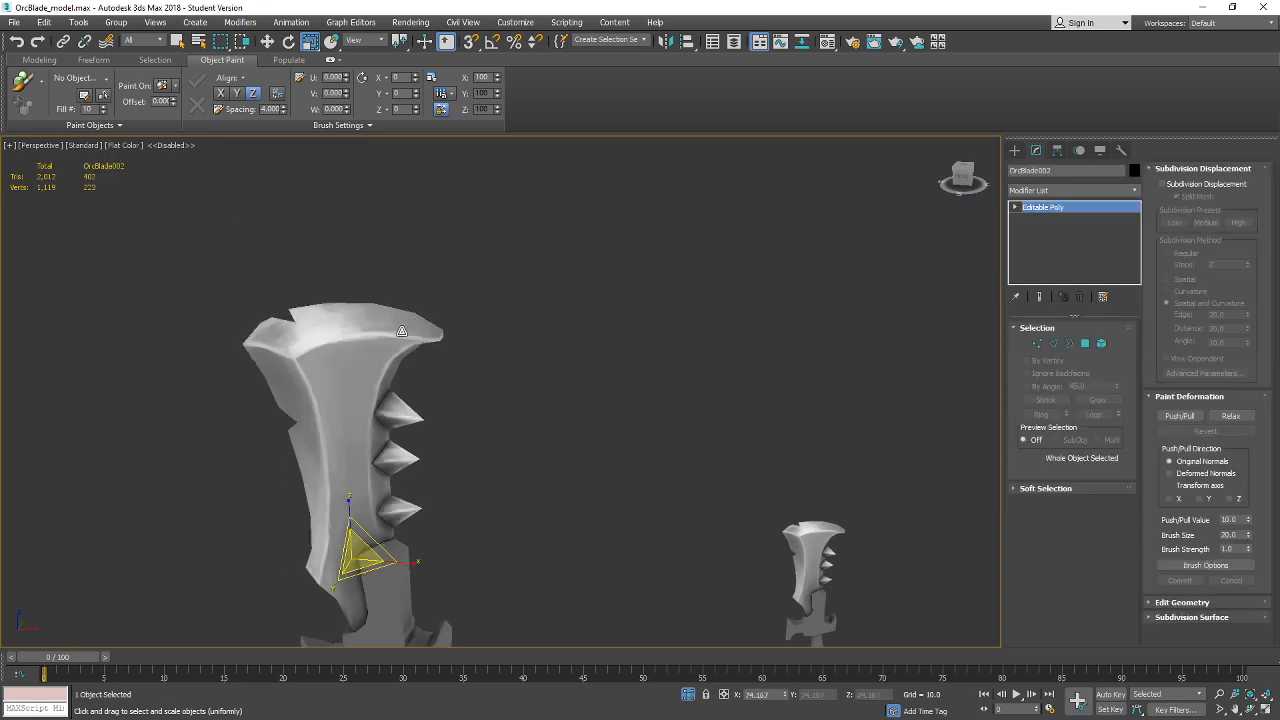
left_click(440, 403)
left_click_drag(468, 457, 459, 453)
scroll(459, 453, "up", 2)
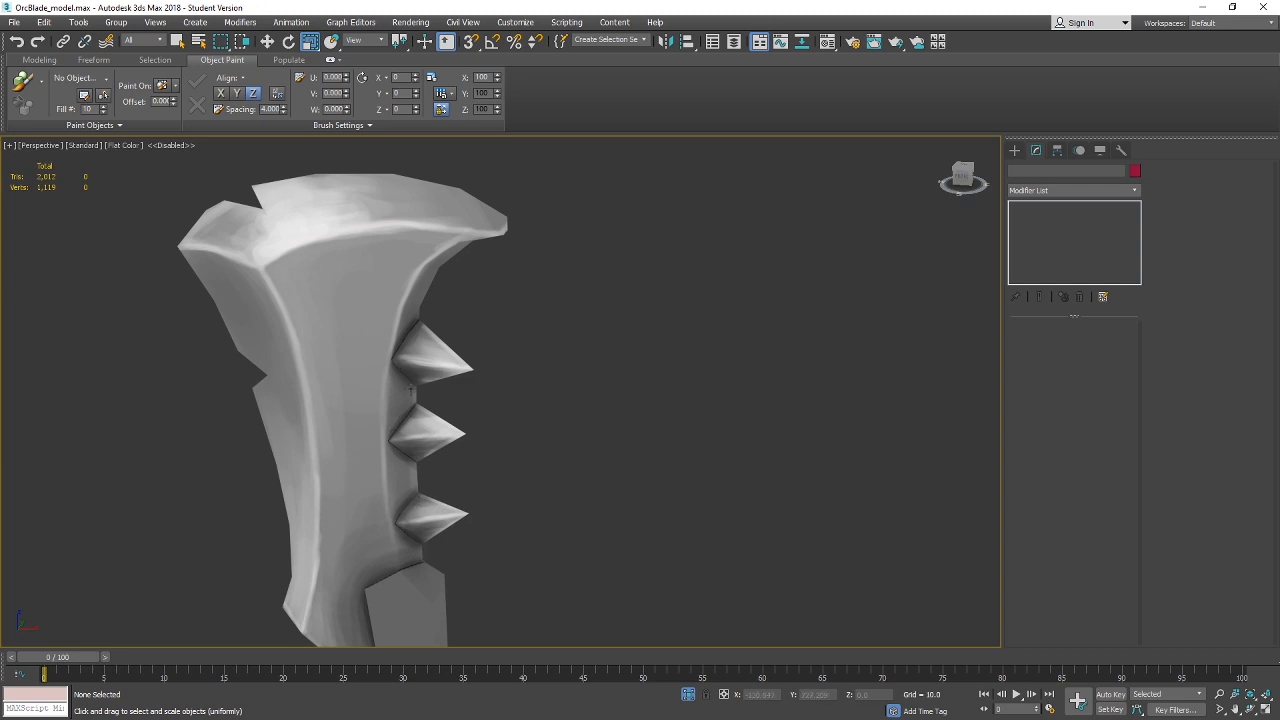
scroll(411, 400, "down", 4)
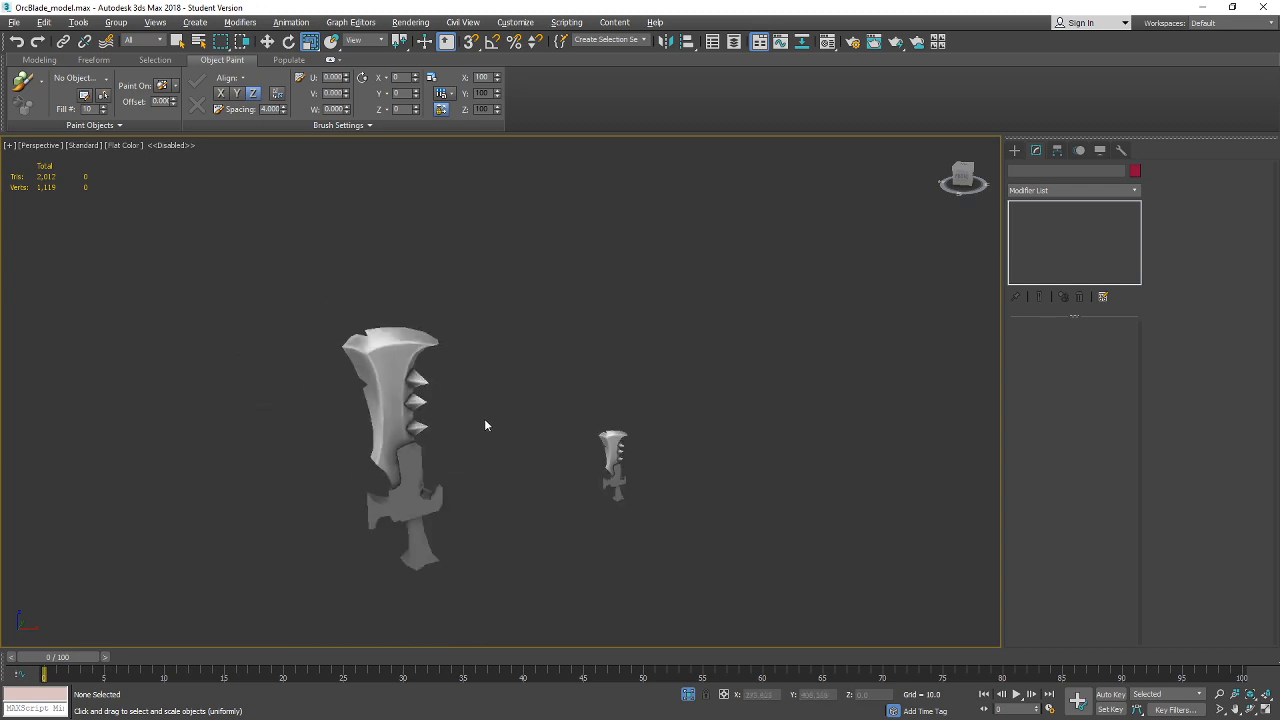
left_click_drag(484, 421, 480, 426)
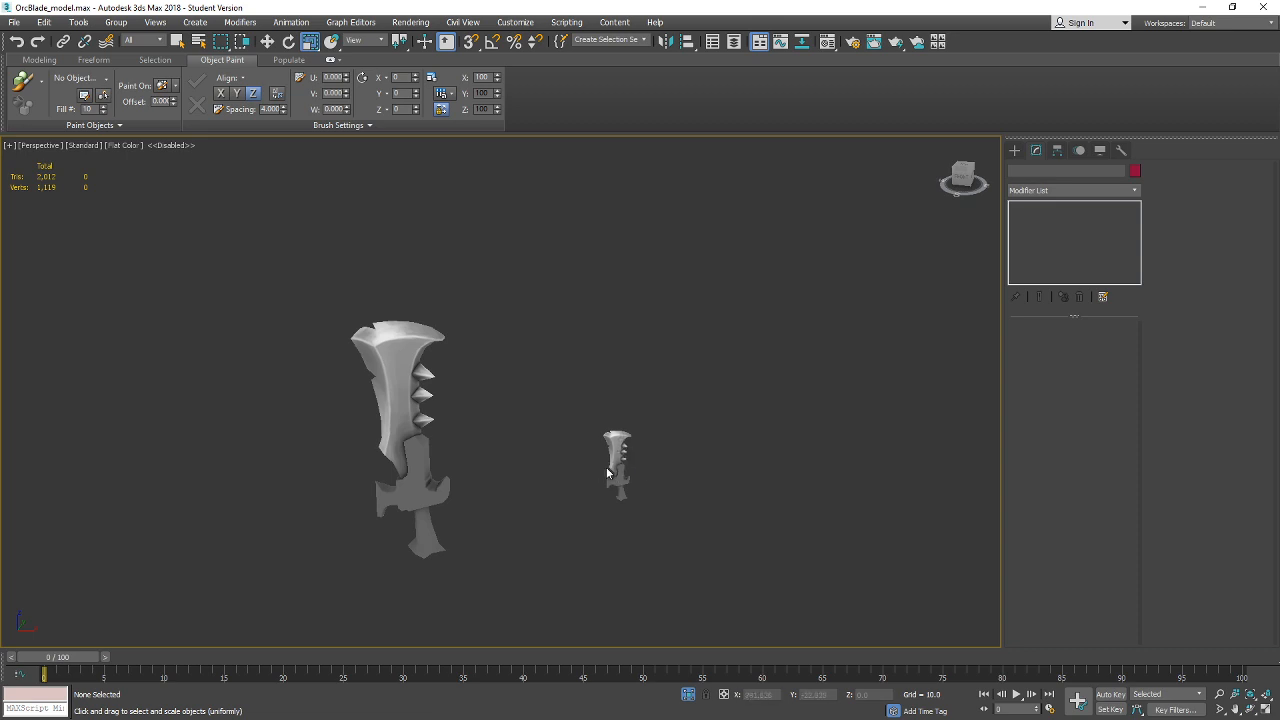
left_click_drag(646, 450, 606, 379)
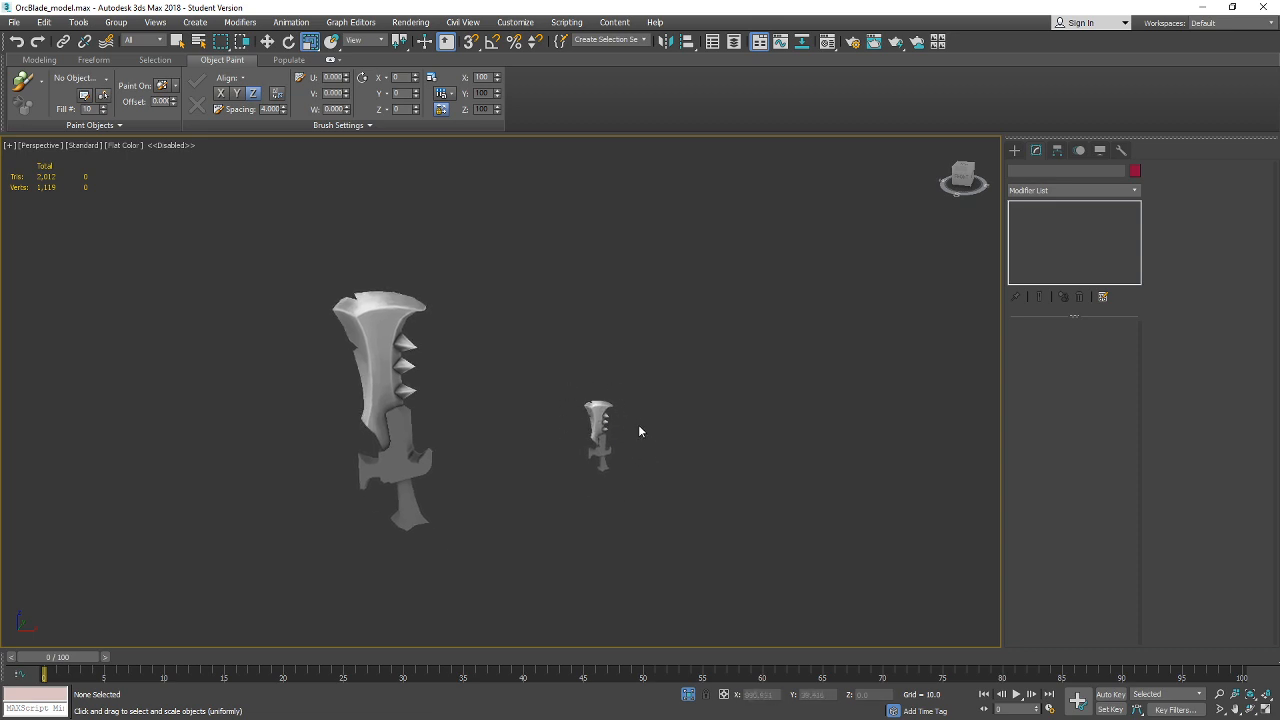
mouse_move(608, 425)
left_mouse_down()
mouse_move(623, 429)
mouse_move(611, 420)
left_mouse_up()
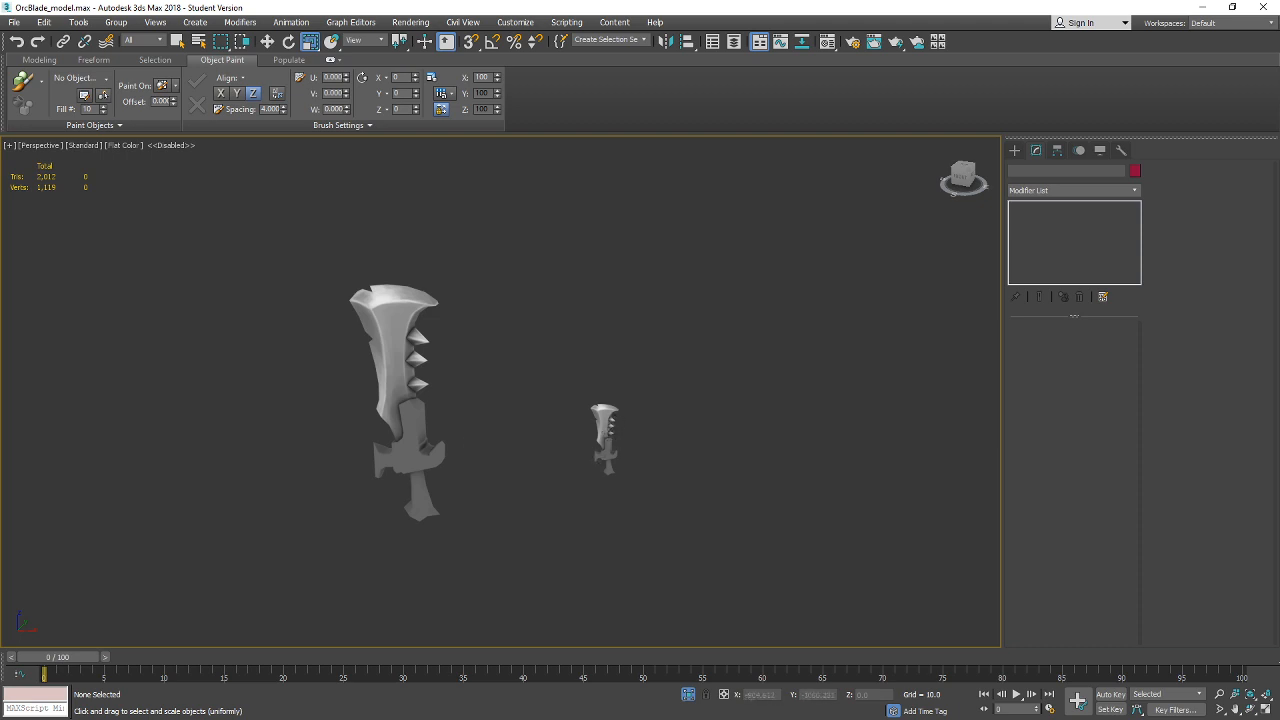
In Photoshop, add a Levels adjustment above Layer 1 with the input black level at 41 and white level at 236.
key("alt+Tab")
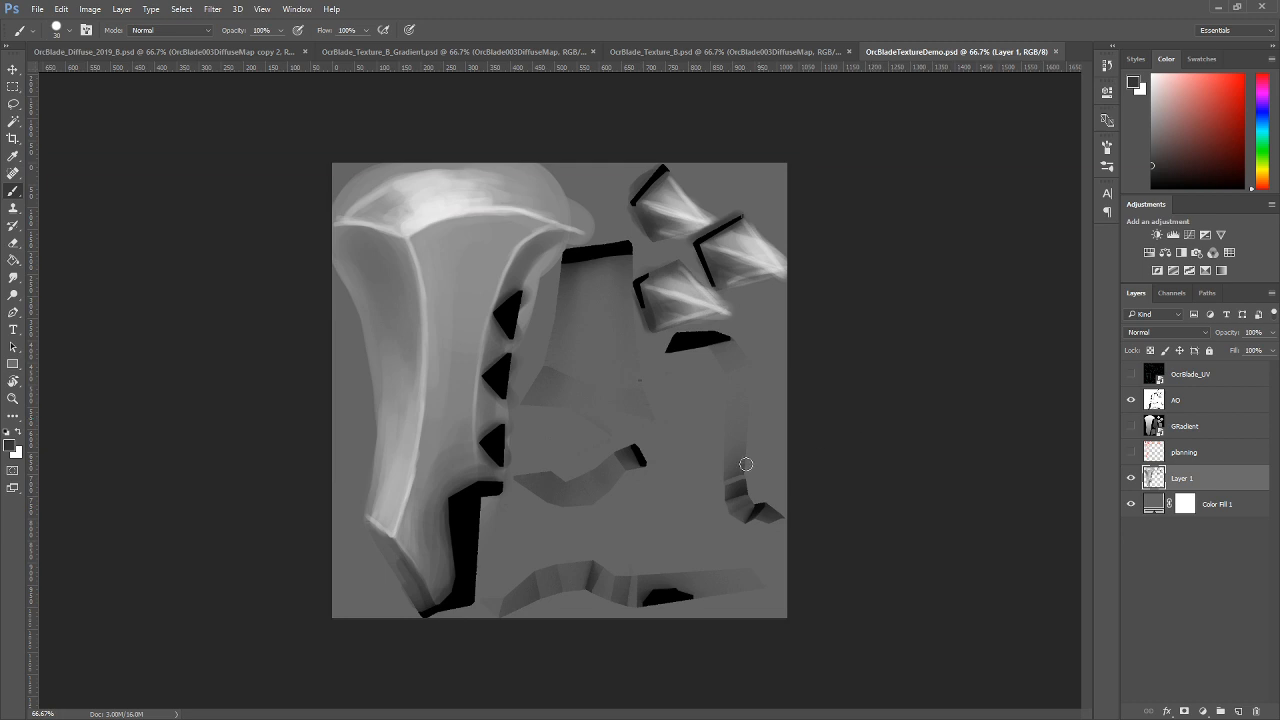
left_click(445, 487)
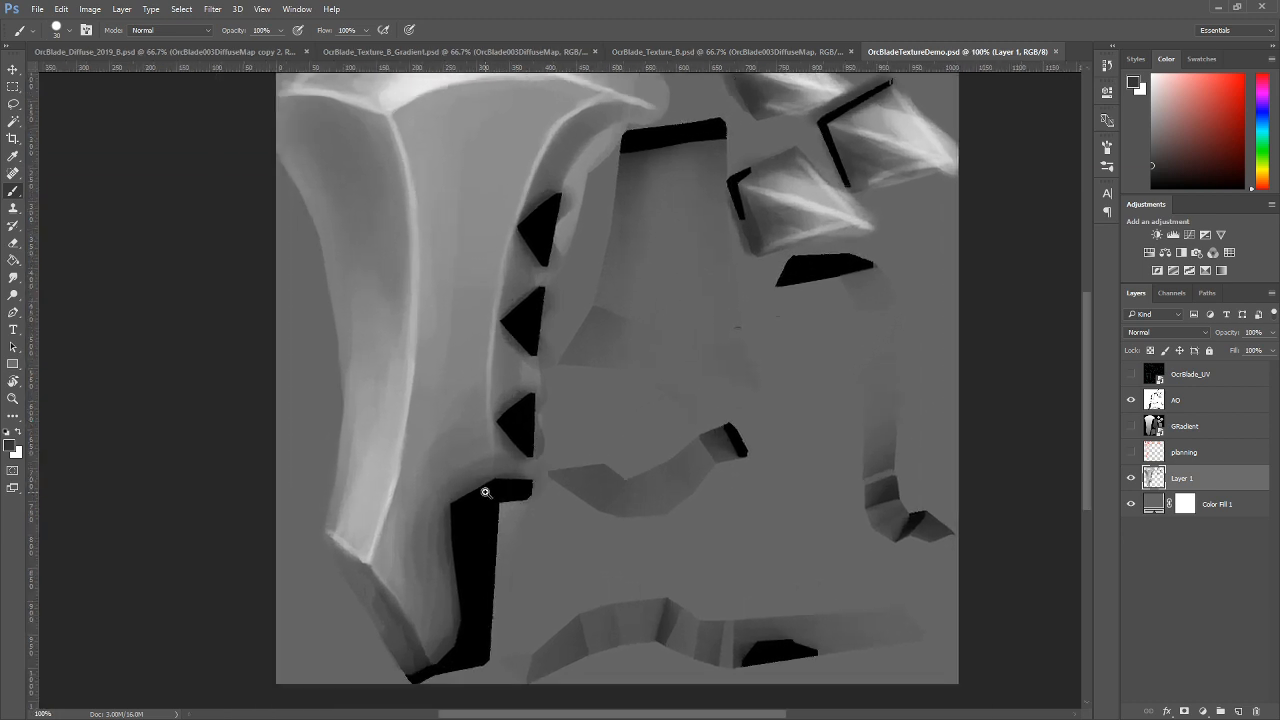
left_click(445, 487)
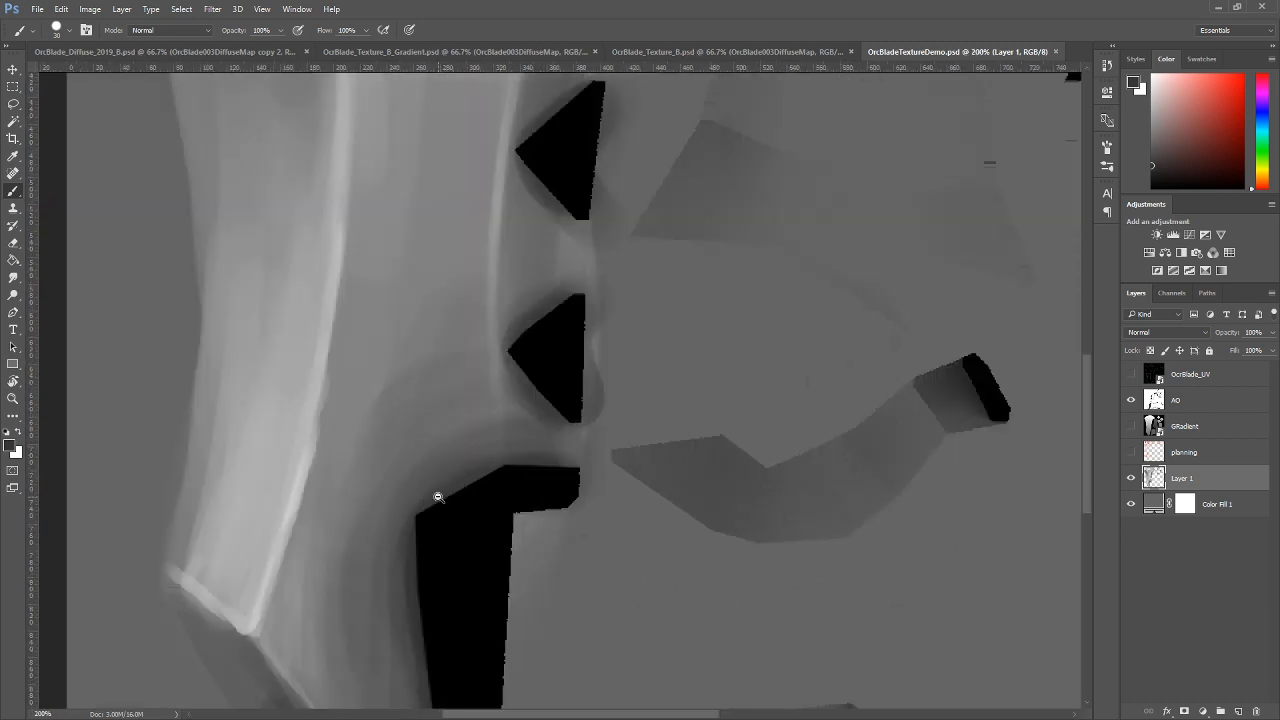
left_click(440, 497, "alt")
left_click(439, 496, "alt")
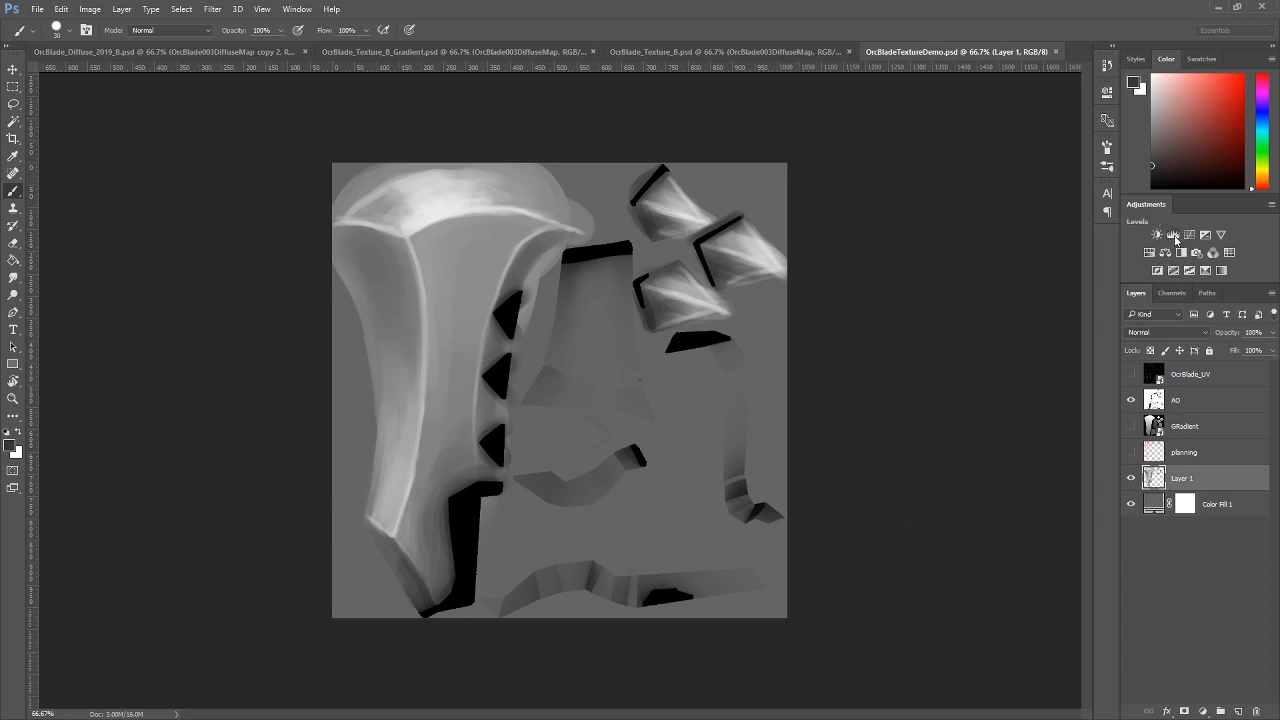
left_click(1174, 235)
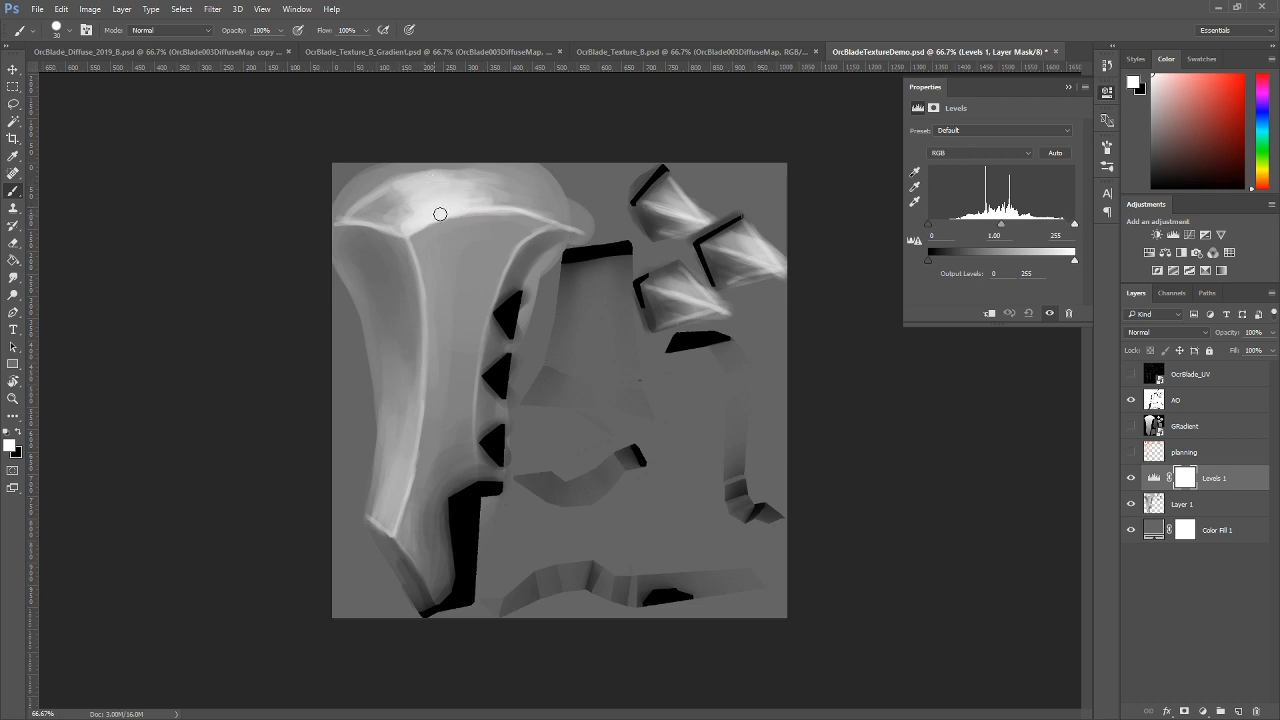
left_click_drag(1075, 226, 1064, 225)
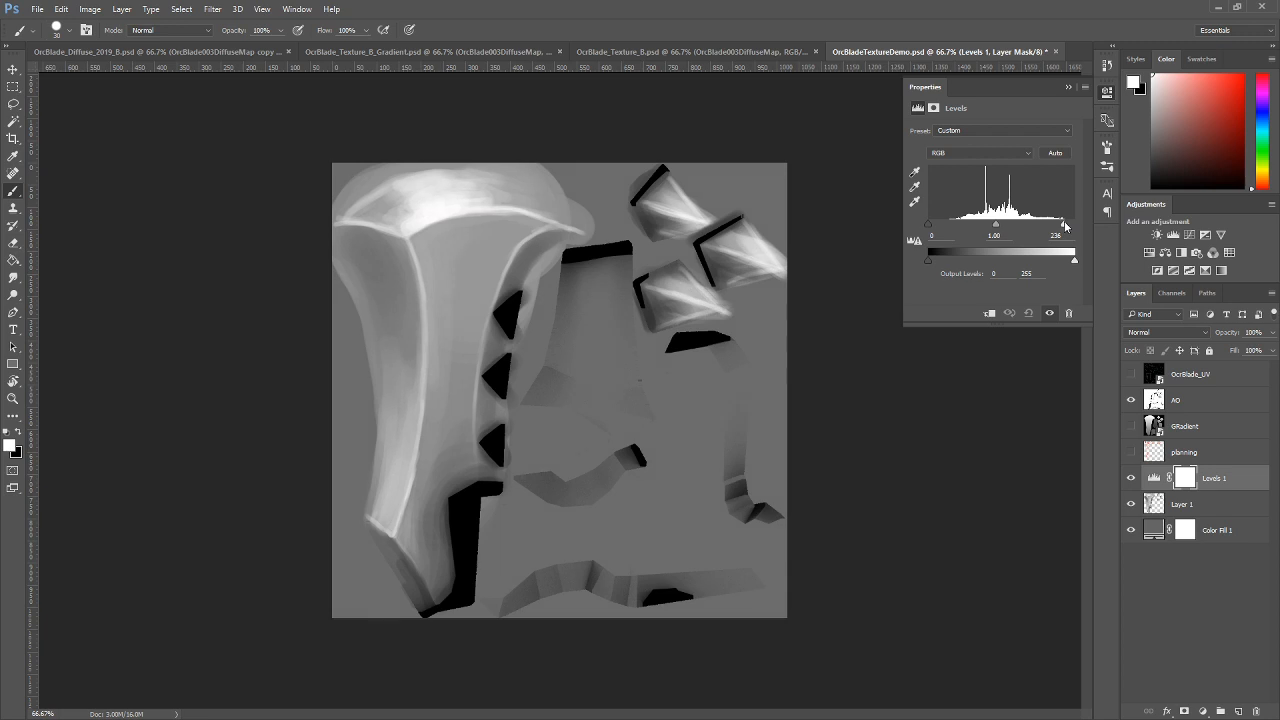
left_click_drag(930, 224, 952, 230)
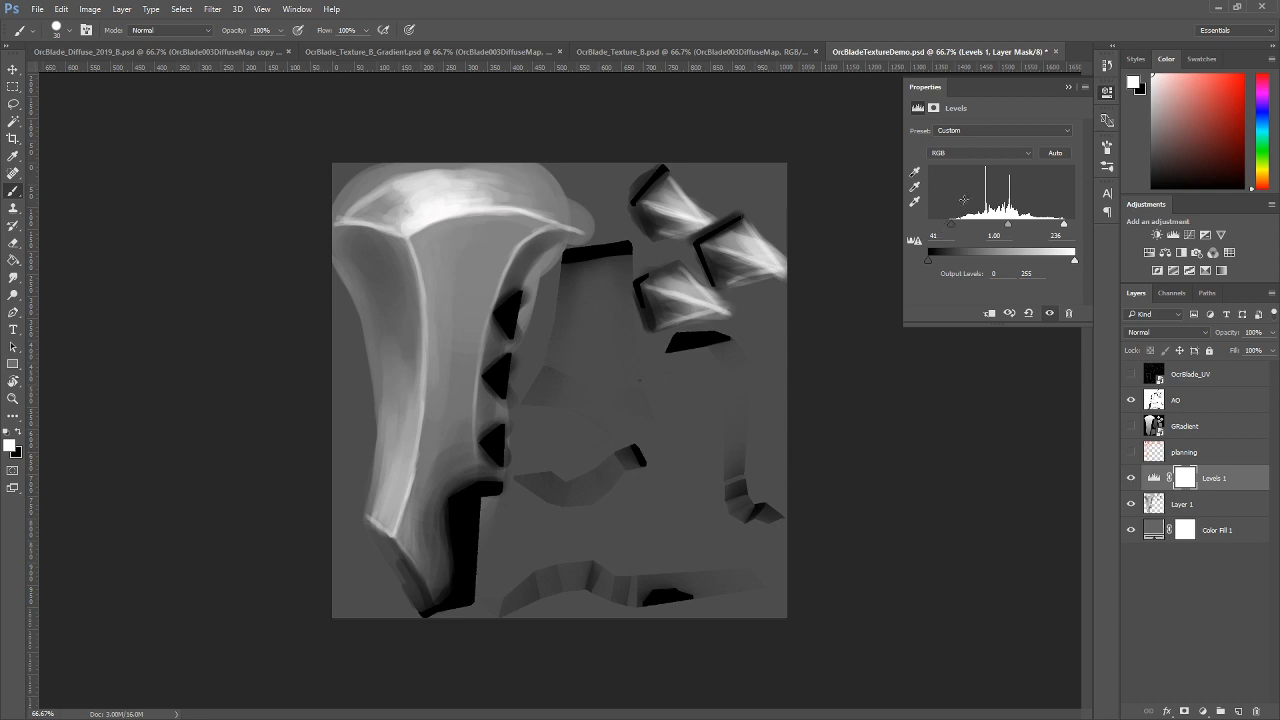
left_click(1068, 87)
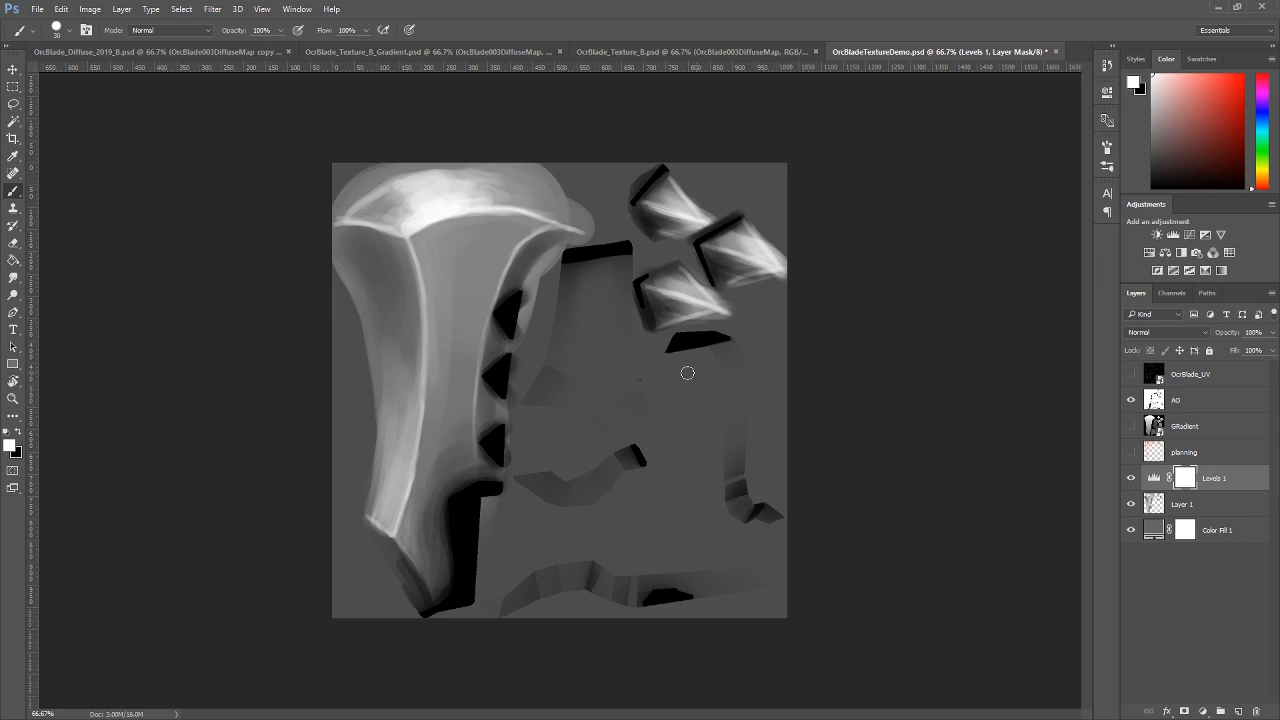
Save the texture and check the stronger contrast on both blade models in 3ds Max.
key("ctrl+s")
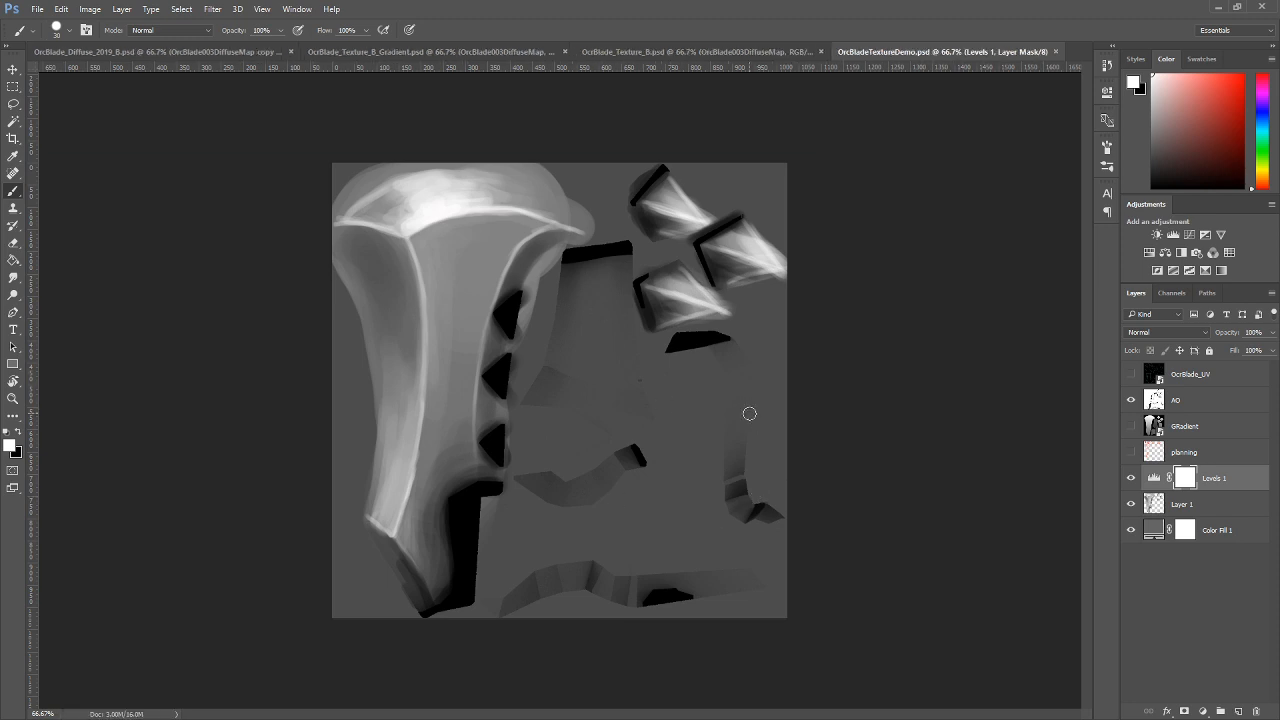
left_click(1218, 8)
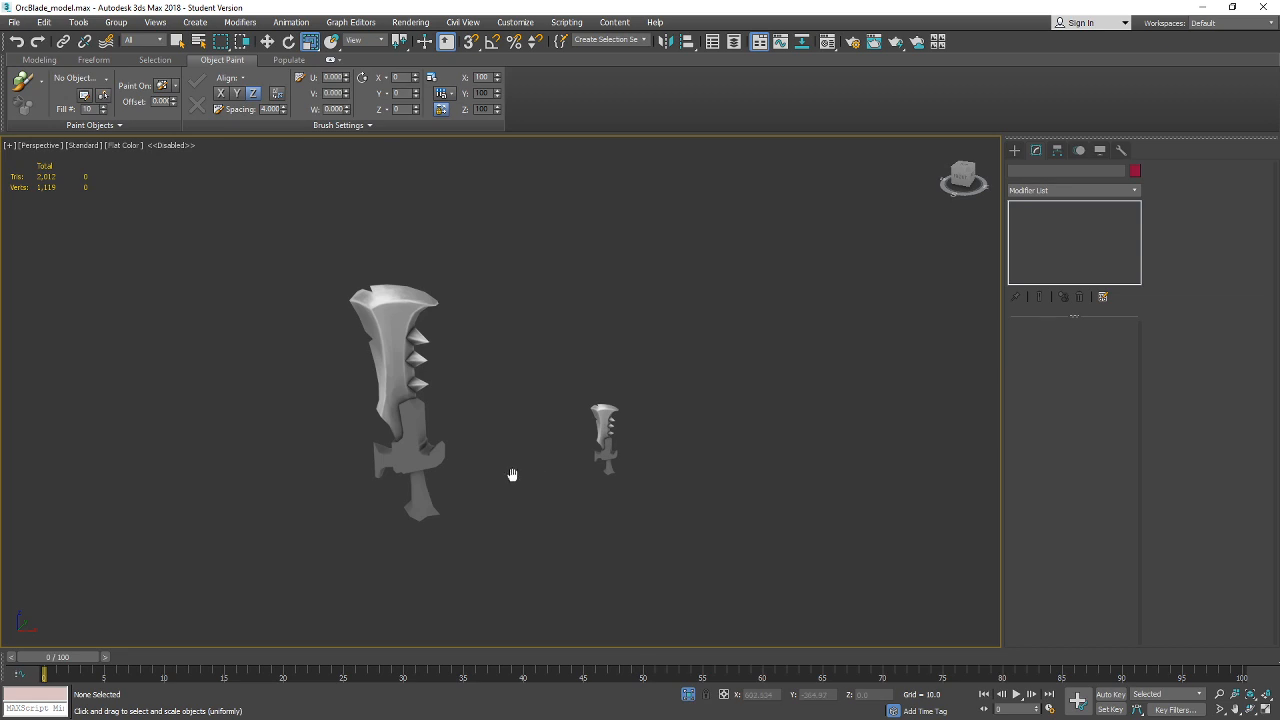
left_click_drag(512, 474, 523, 478)
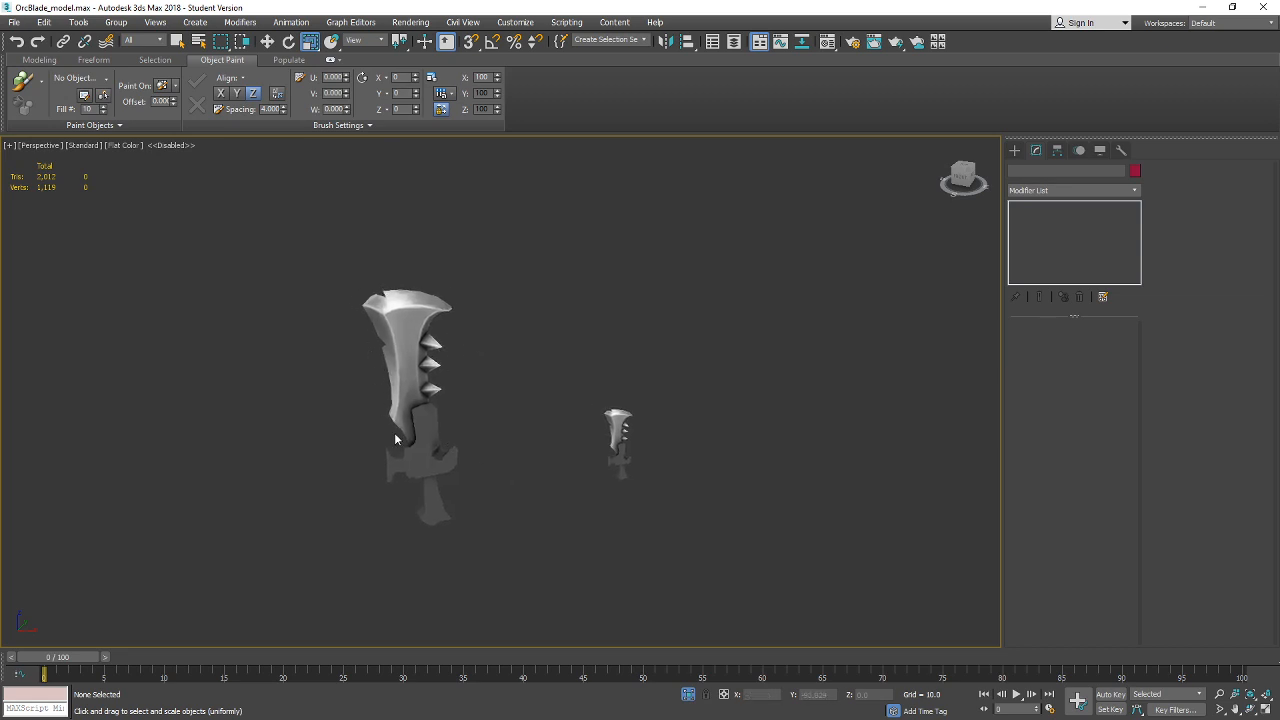
left_click_drag(622, 490, 624, 508)
left_click_drag(613, 400, 613, 427)
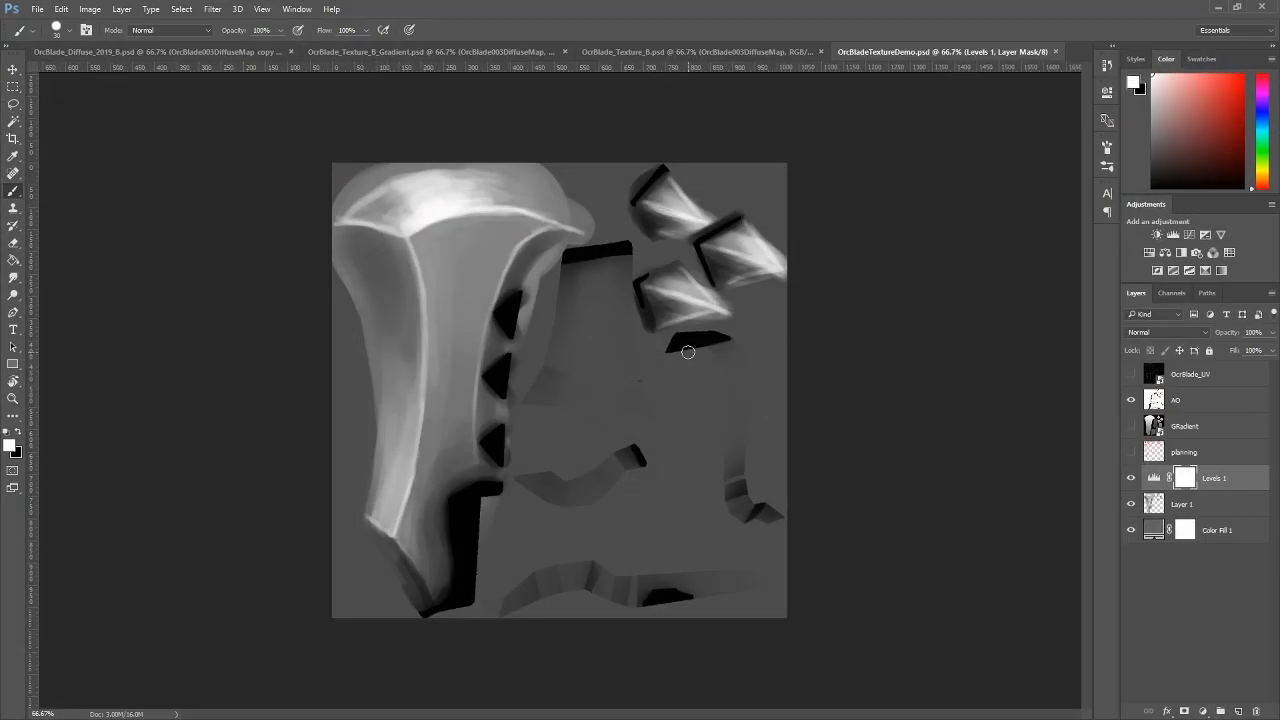
In Photoshop, toggle the Levels 1 layer's visibility repeatedly to compare the texture with and without the contrast adjustment.
left_click(1131, 478)
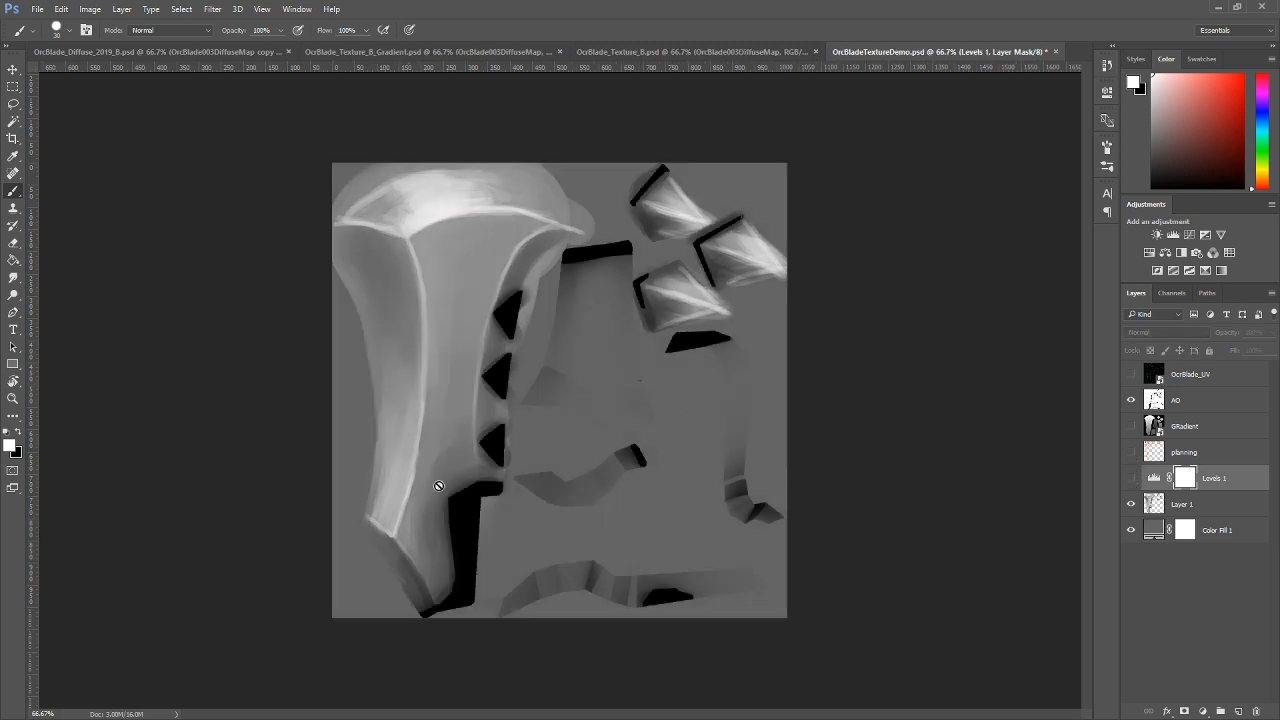
left_click(1128, 481)
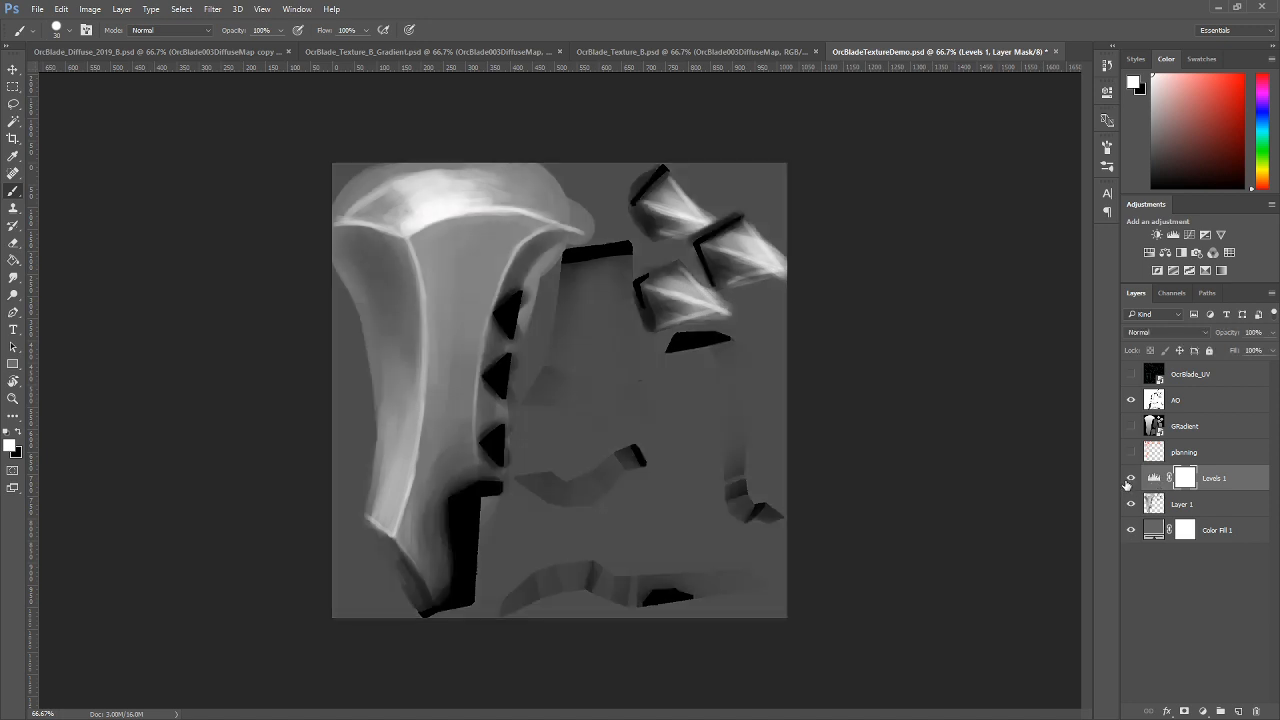
left_click(1128, 481)
left_click(1128, 481)
left_click(1128, 481)
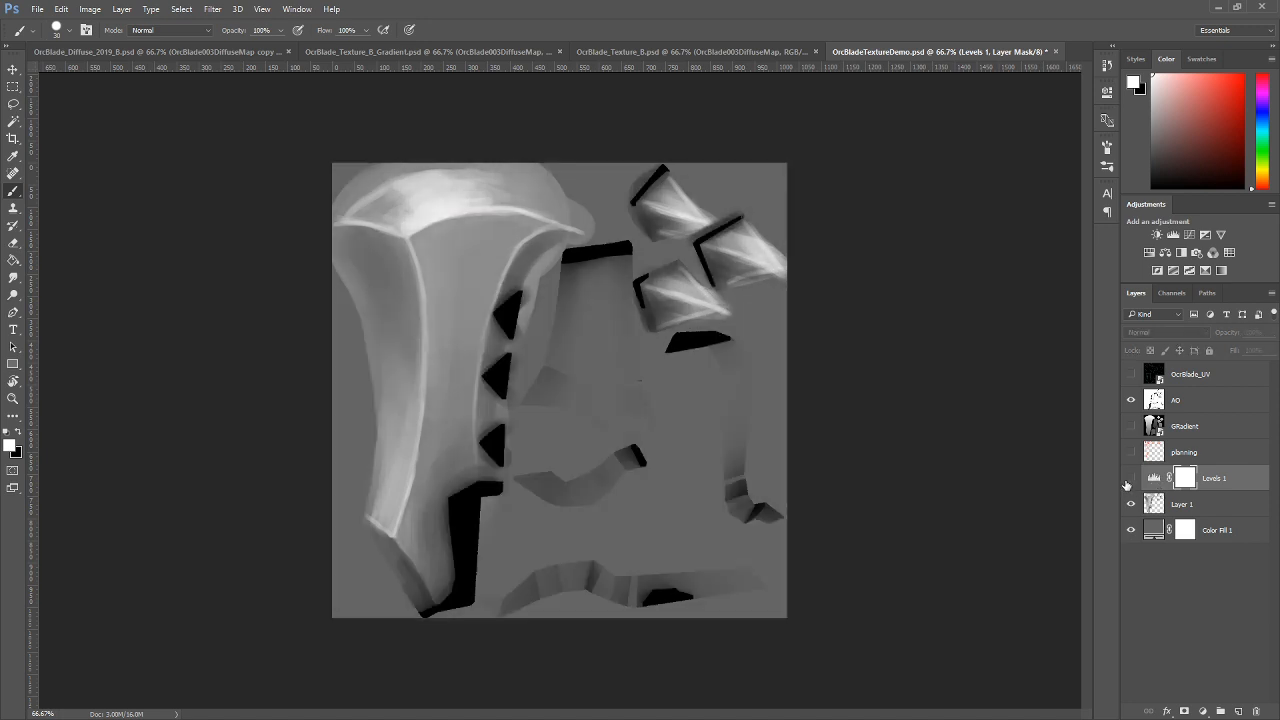
left_click(1128, 481)
left_click(1128, 481)
left_click(1128, 481)
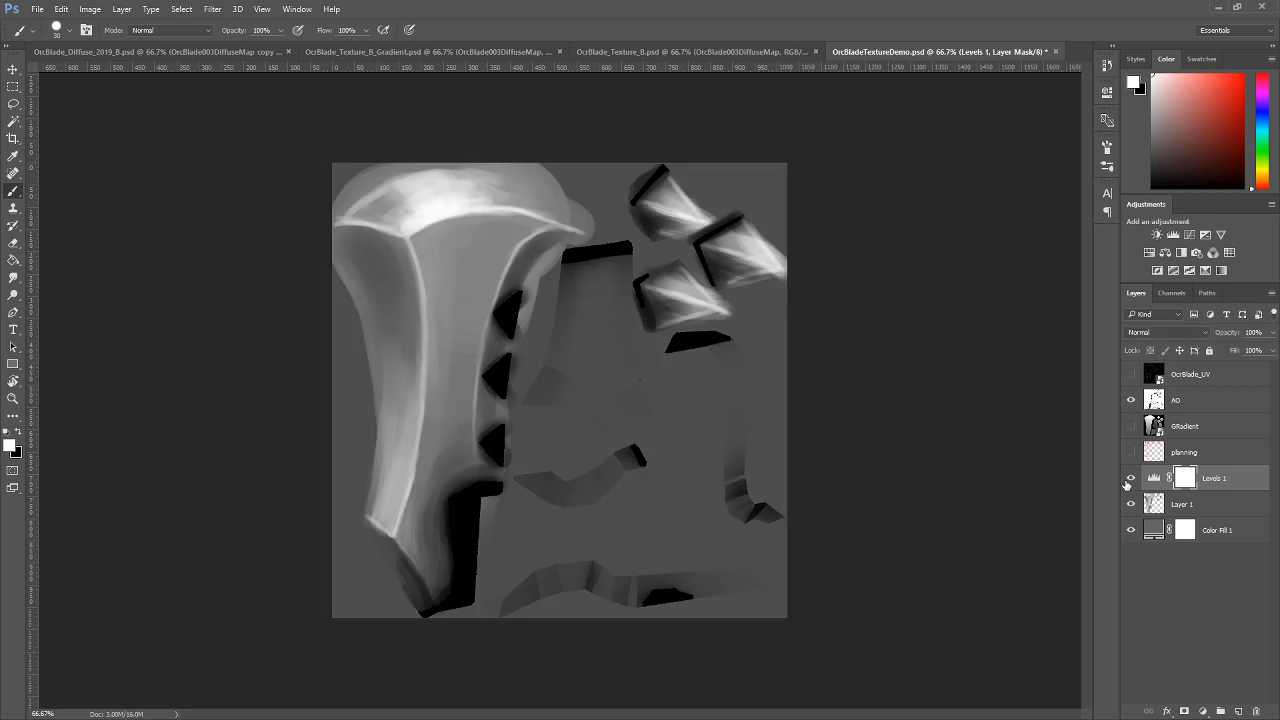
left_click(1128, 481)
left_click(1130, 480)
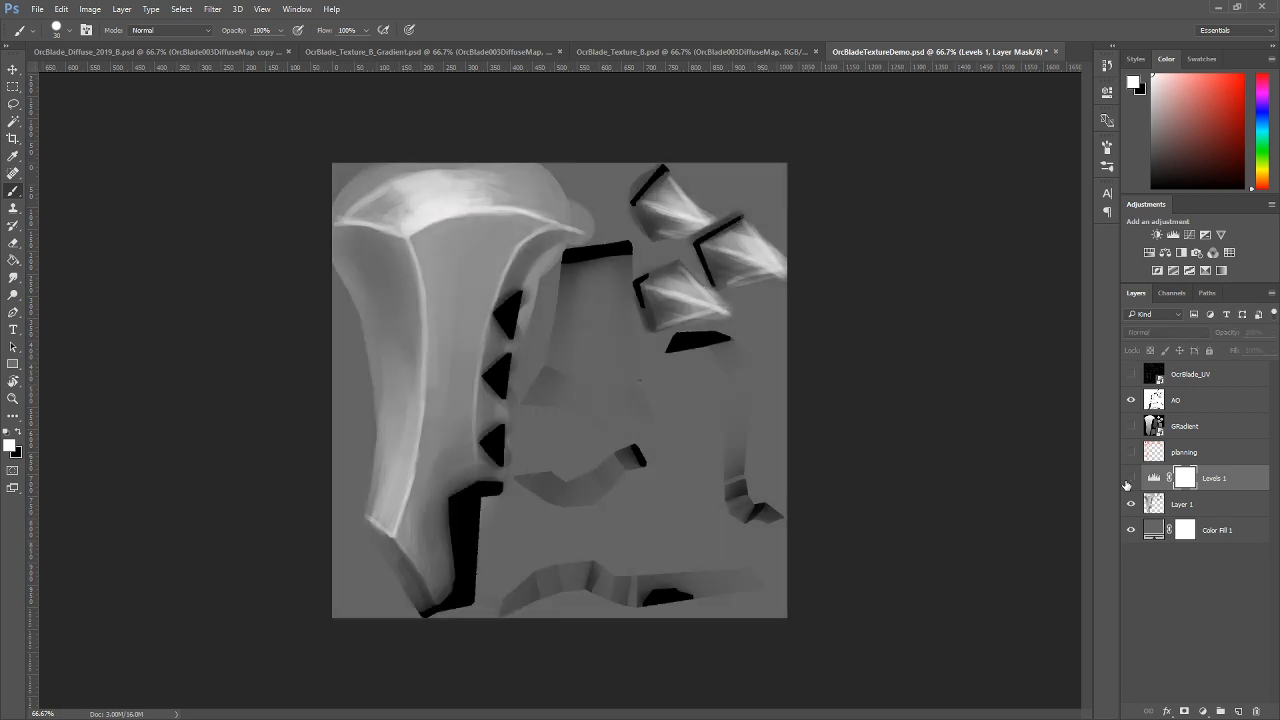
left_click(1130, 480)
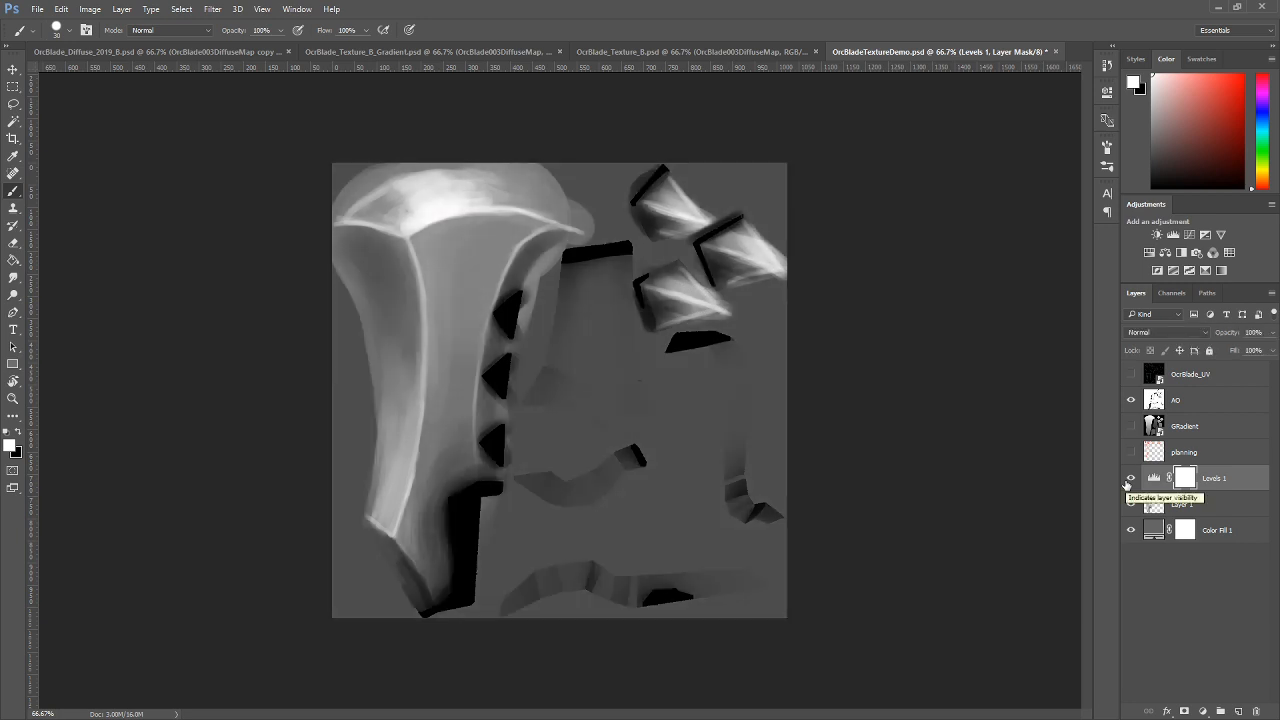
left_click(1130, 480)
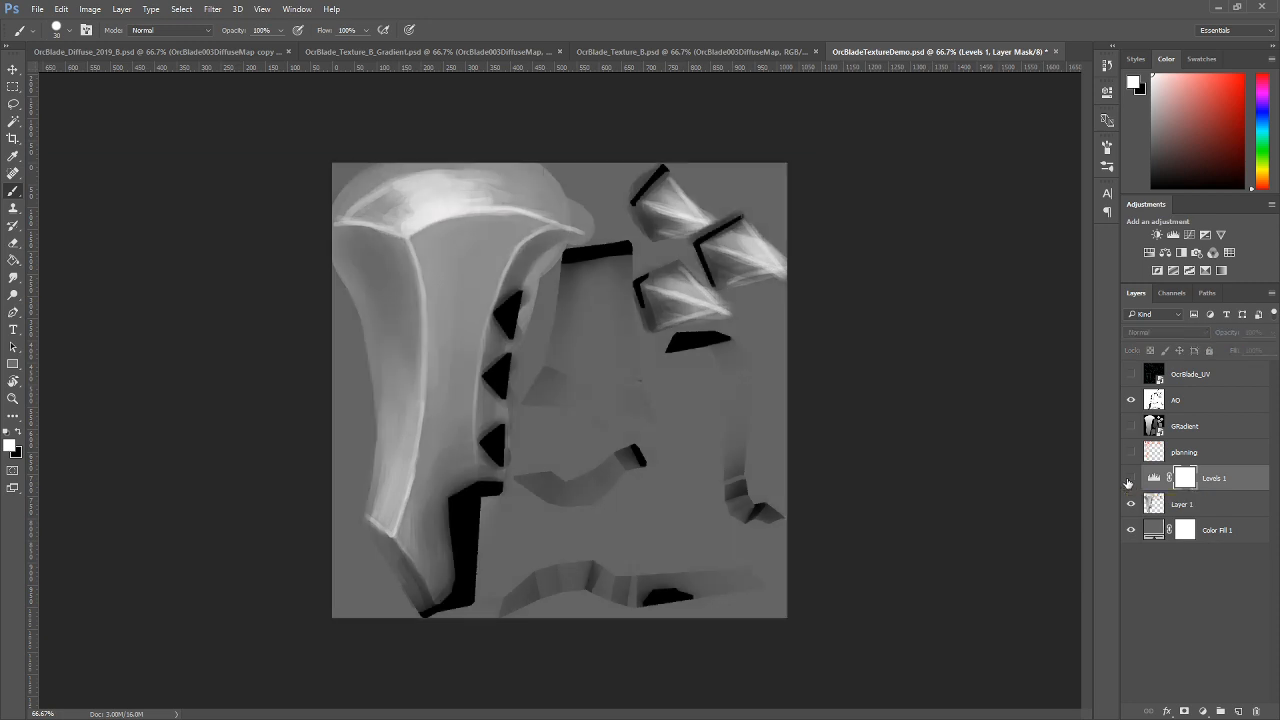
Soften the Levels 1 adjustment by setting its input black level to 27 and white level to 246.
left_click(1130, 480)
left_click(1155, 478)
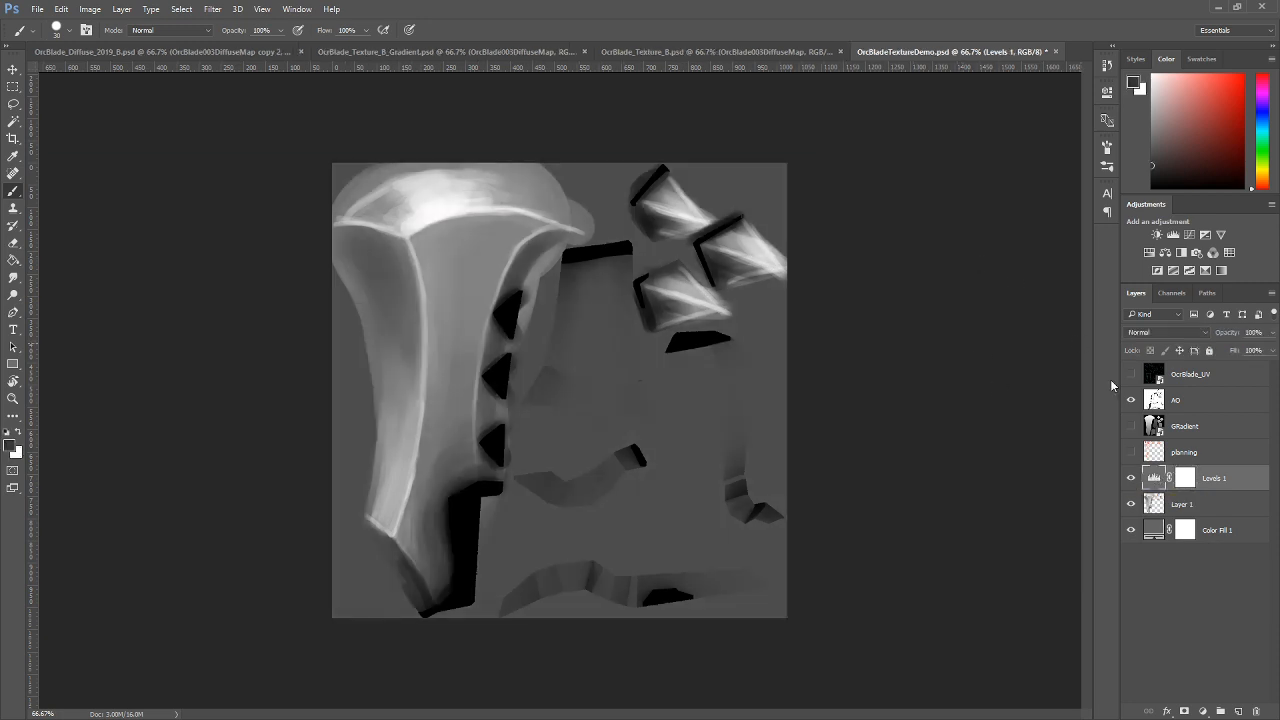
double_click(1155, 478)
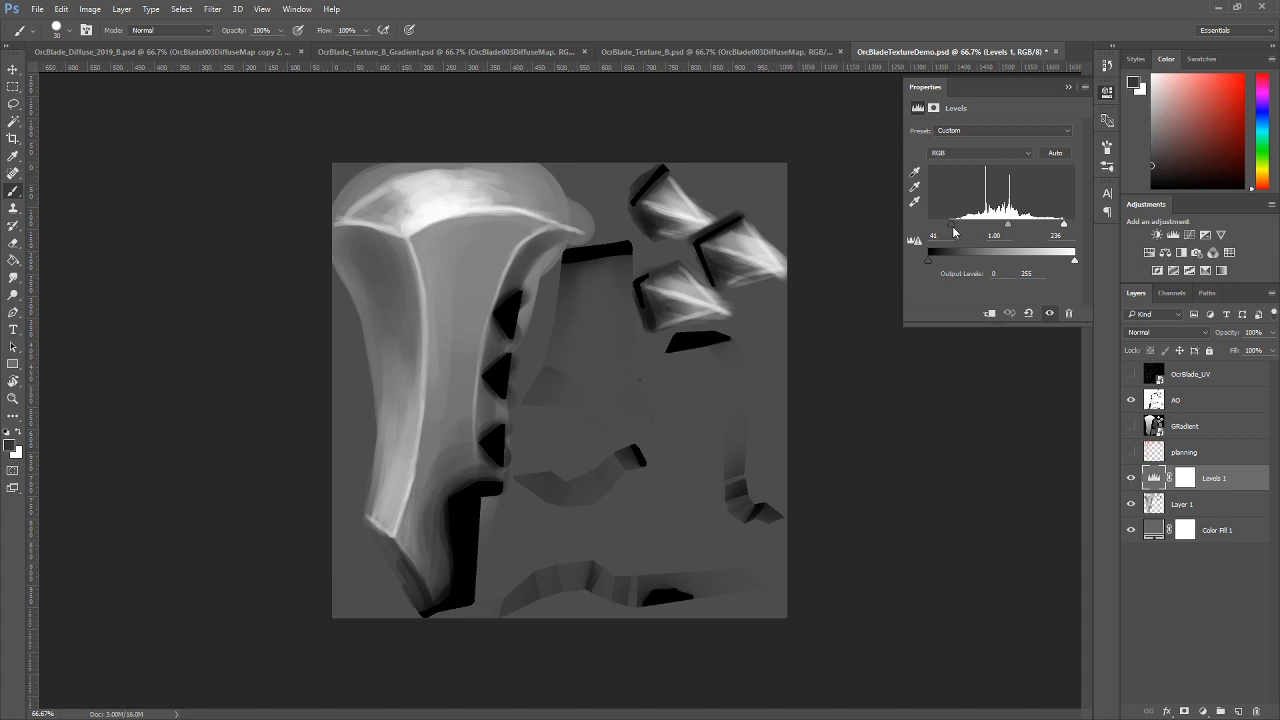
left_click_drag(954, 232, 942, 230)
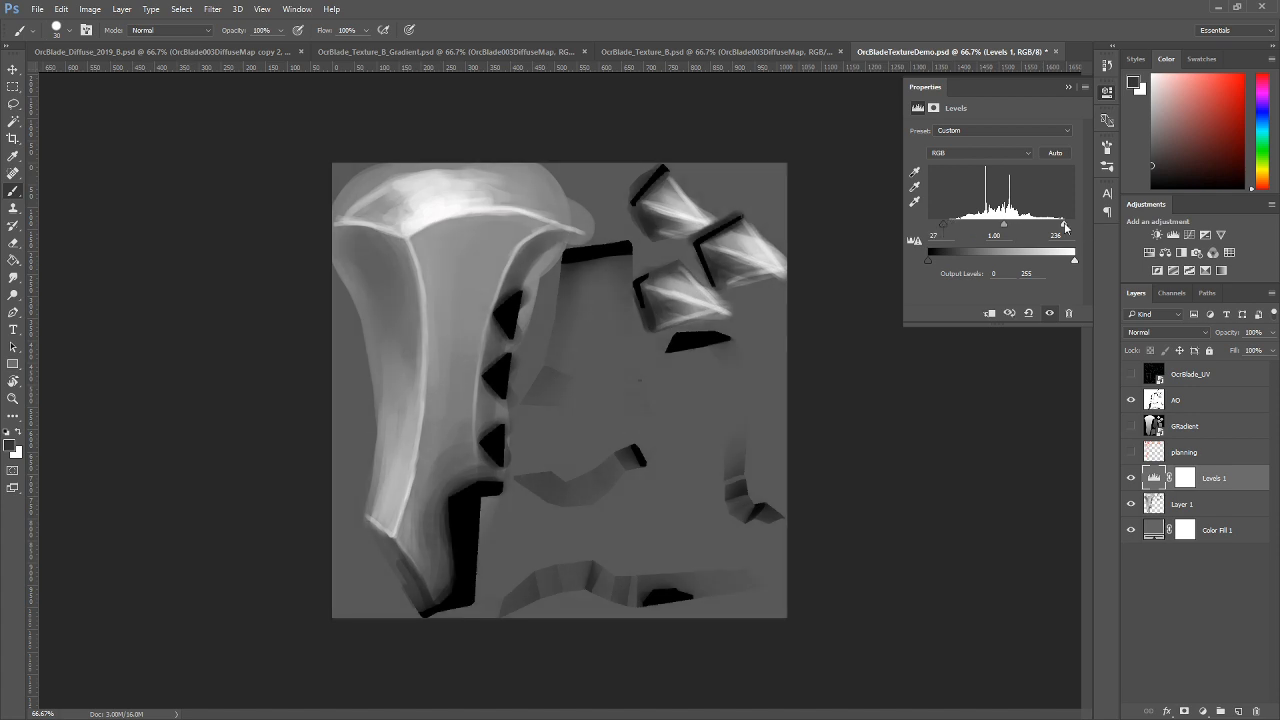
left_click(1068, 87)
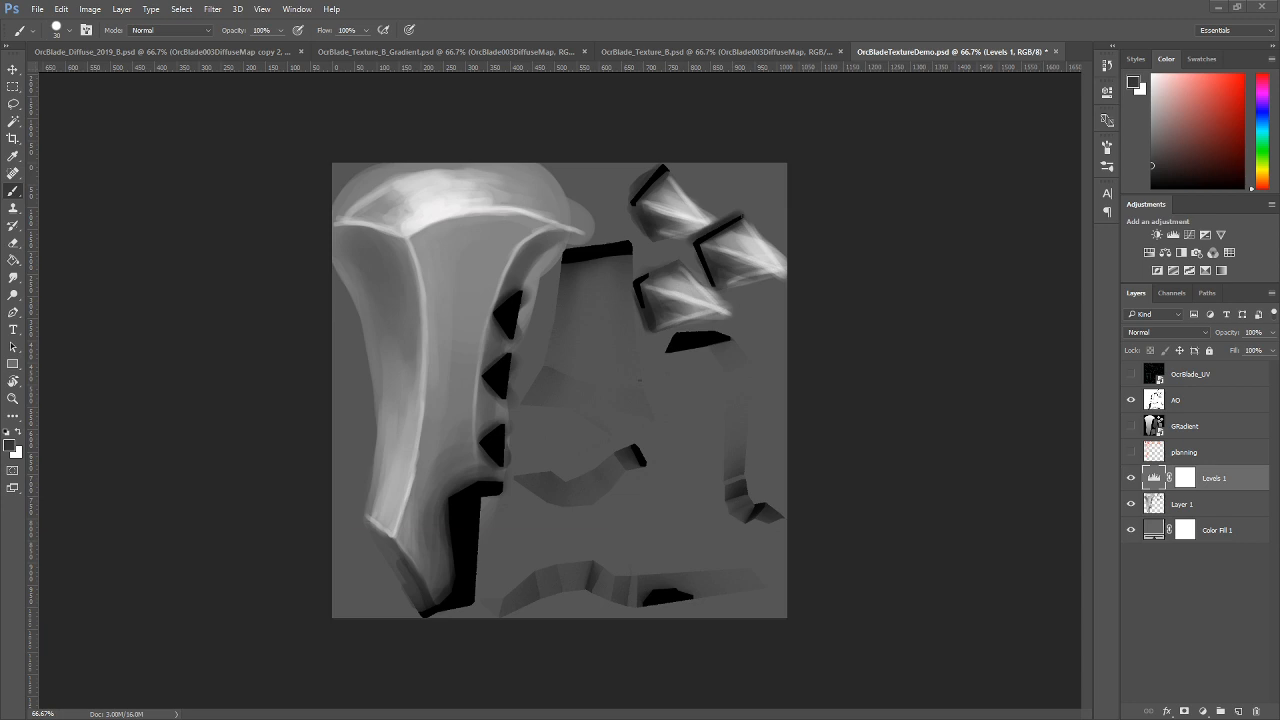
Examine the orc reference image in the browser, focusing on the axe's metal edges and highlights.
left_click_drag(0, 150, 330, 2)
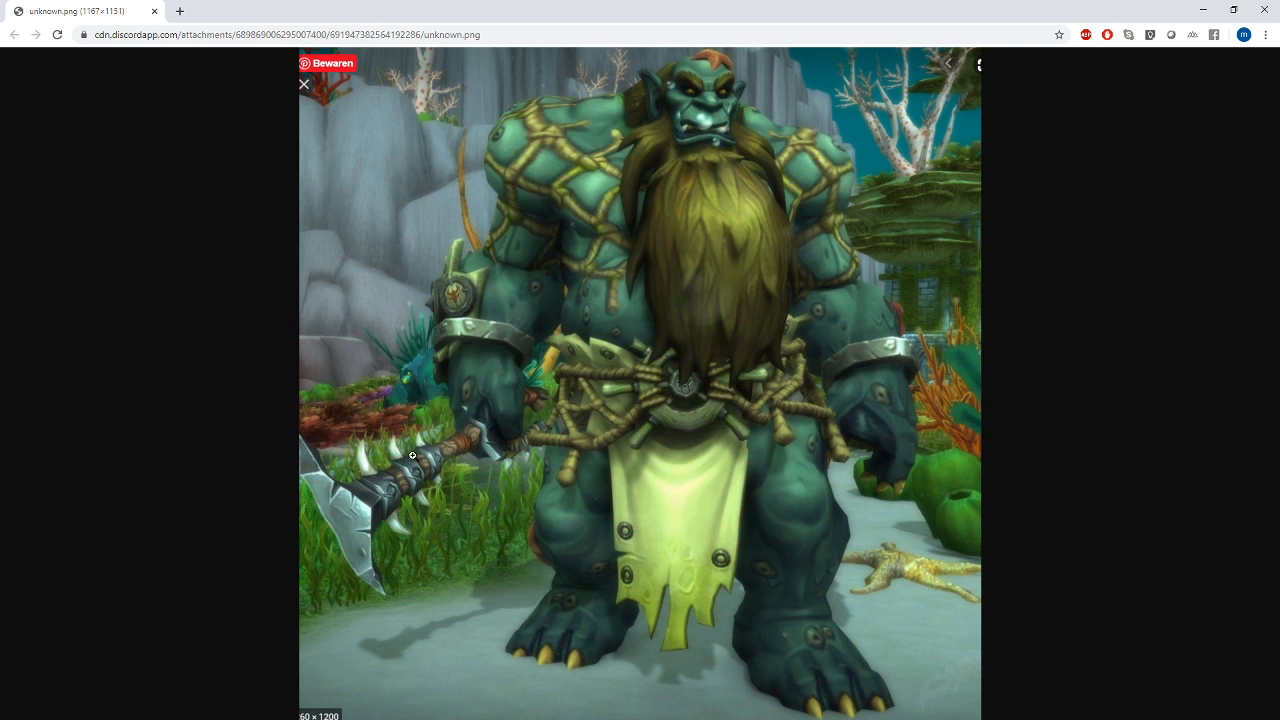
left_click(337, 520)
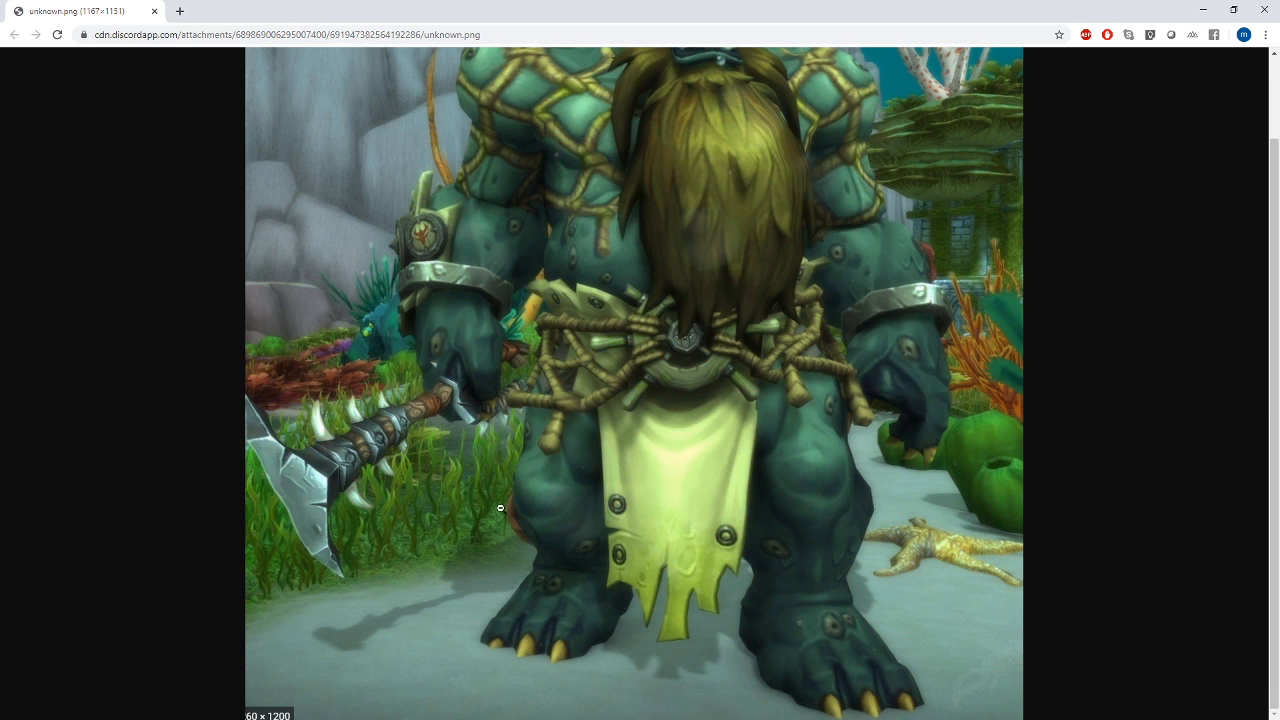
scroll(503, 515, "up", 2)
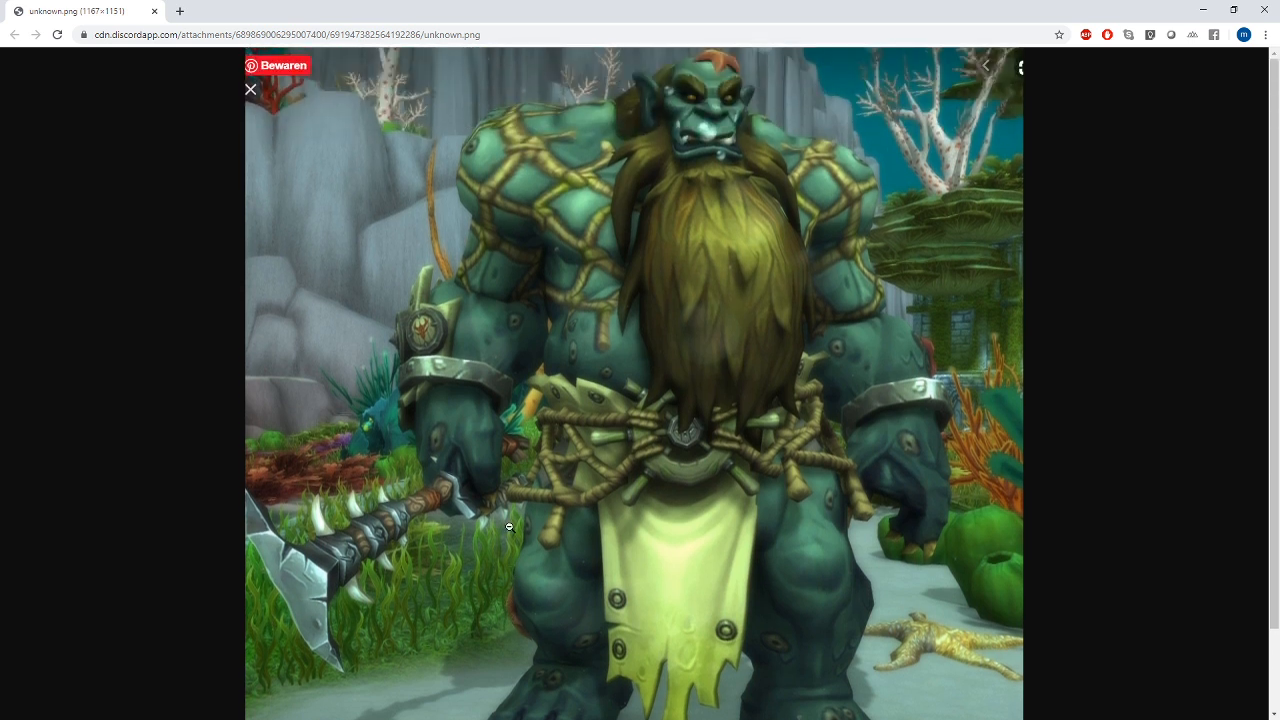
scroll(509, 526, "down", 2)
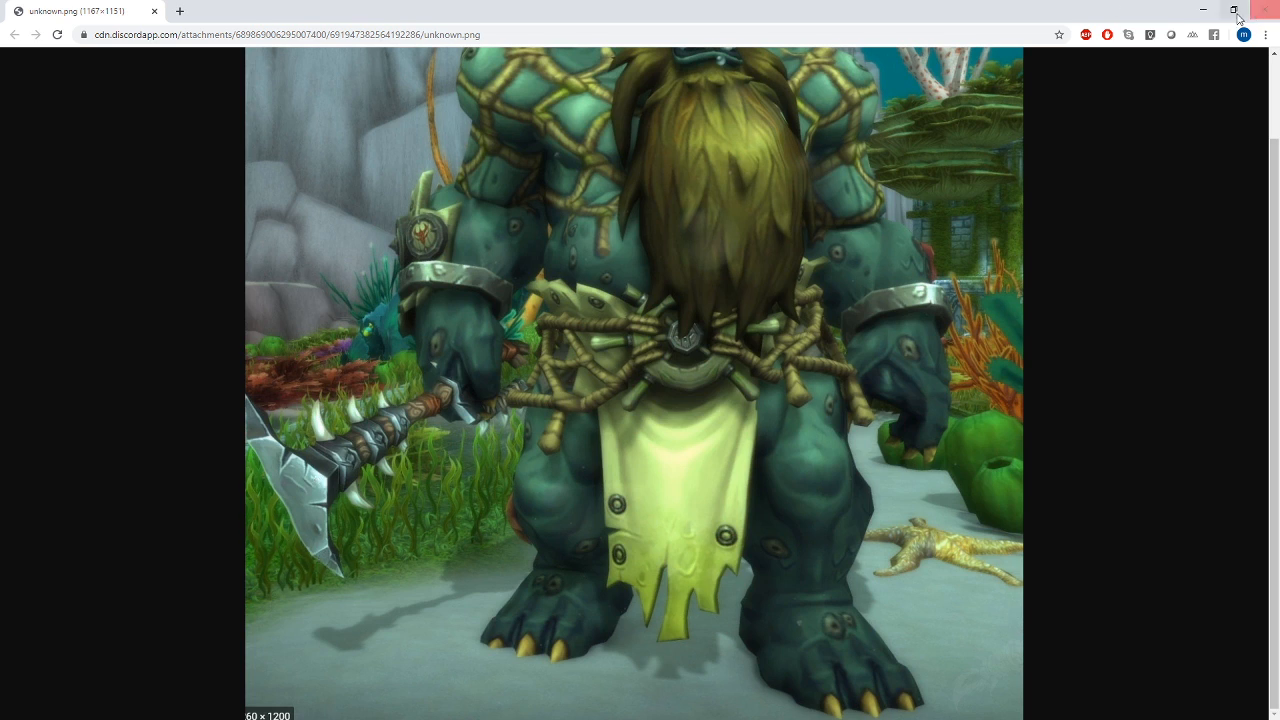
left_click(1204, 10)
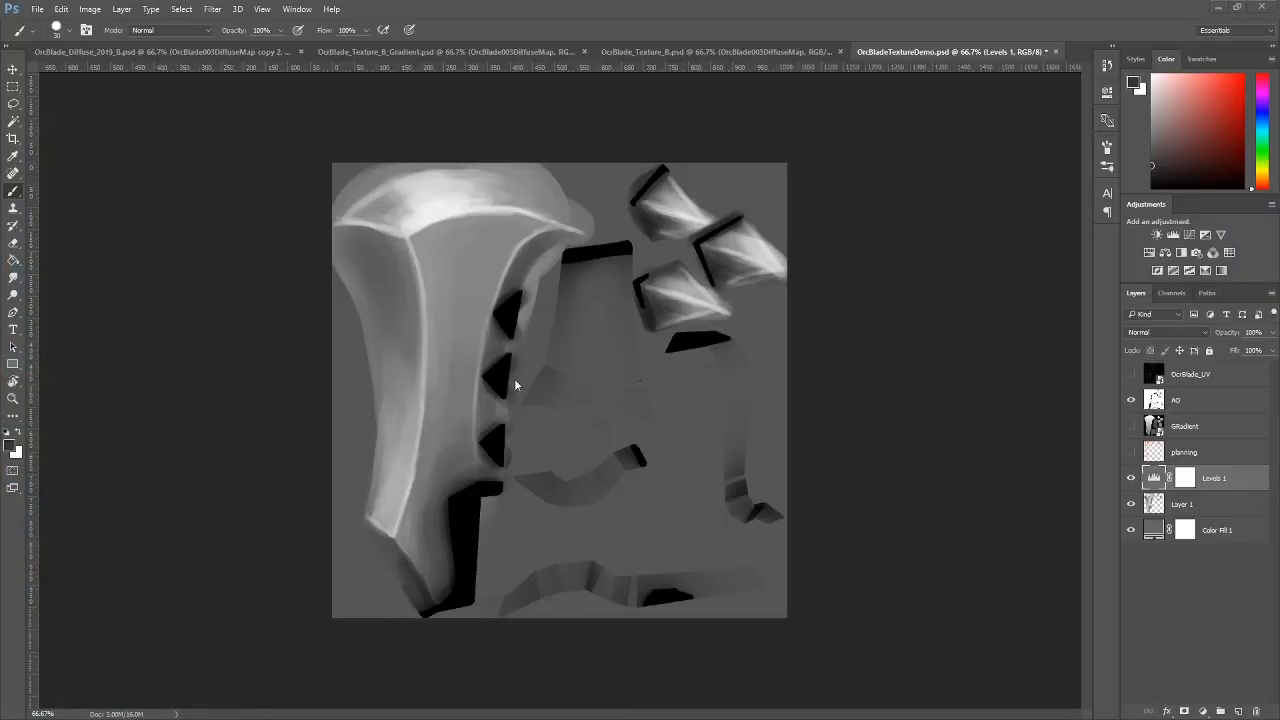
Darken the texture's midtones slightly in Photoshop by lowering the Levels 1 midtone value to about 0.96.
double_click(1153, 480)
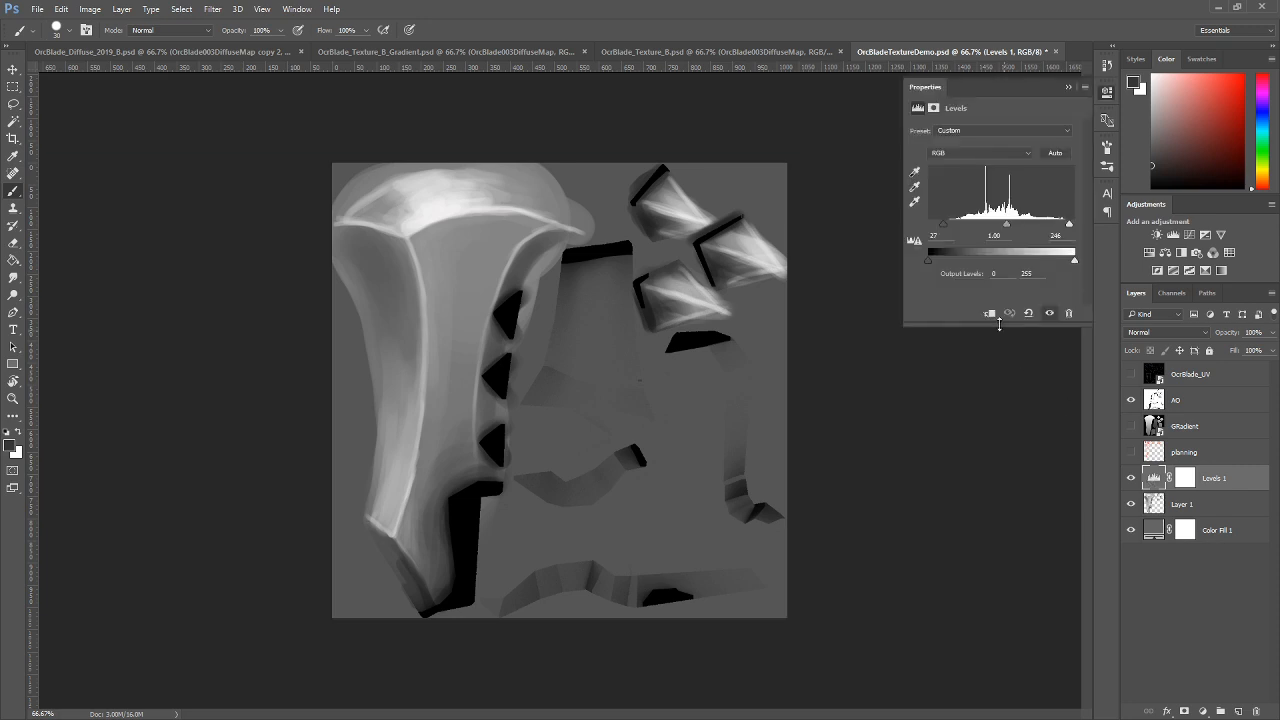
mouse_move(998, 232)
left_mouse_down()
mouse_move(1020, 231)
mouse_move(1009, 234)
left_mouse_up()
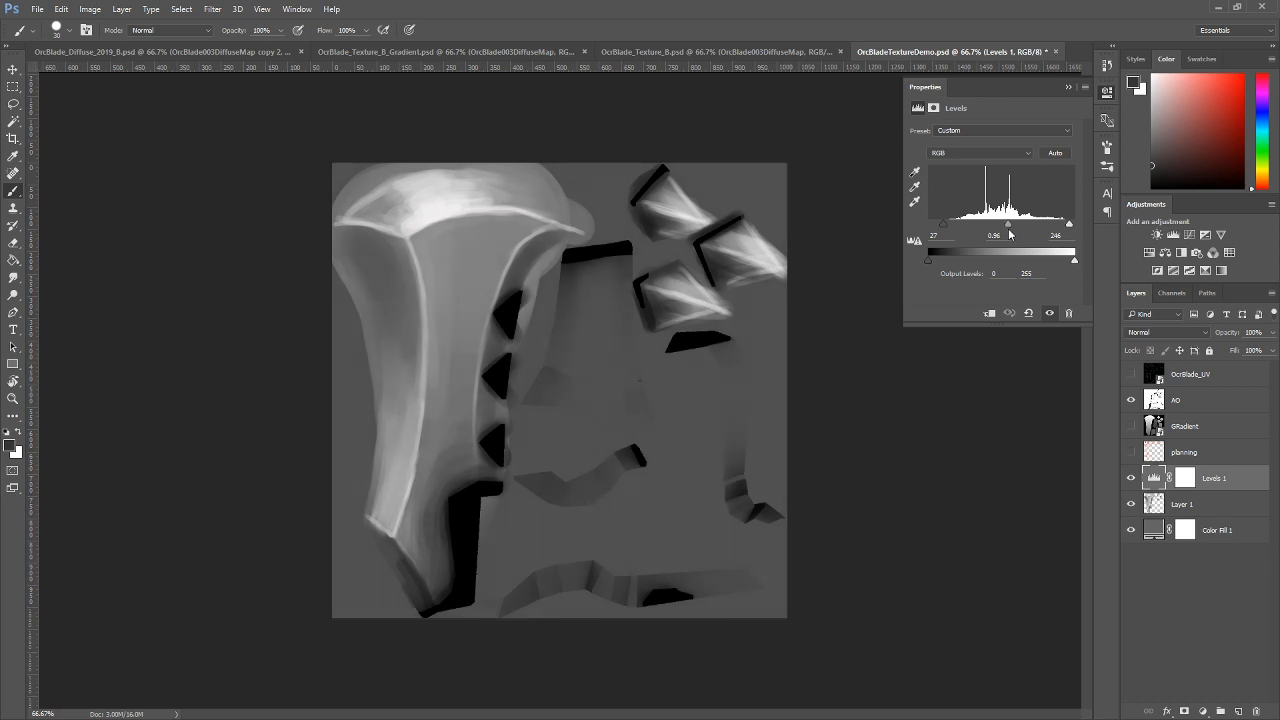
left_click(1068, 87)
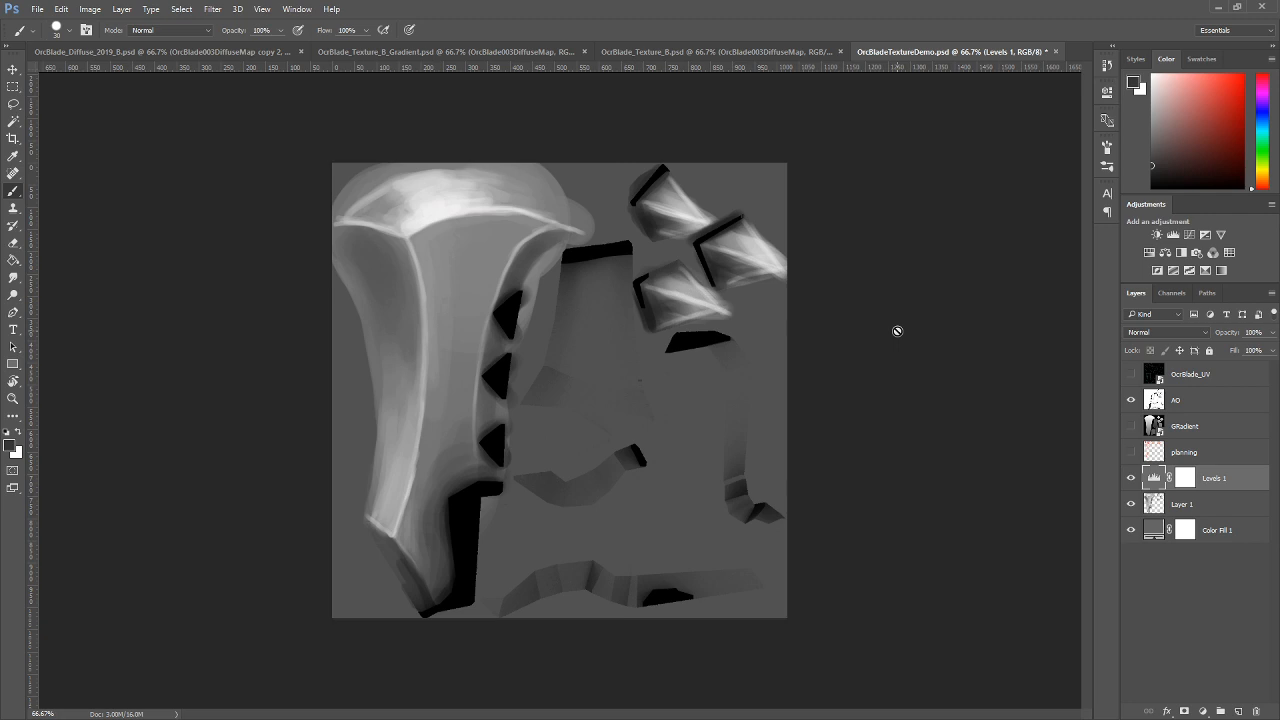
Create a new layer and place it directly above Levels 1, beneath the planning layer.
left_click(1236, 575)
left_click(1239, 709)
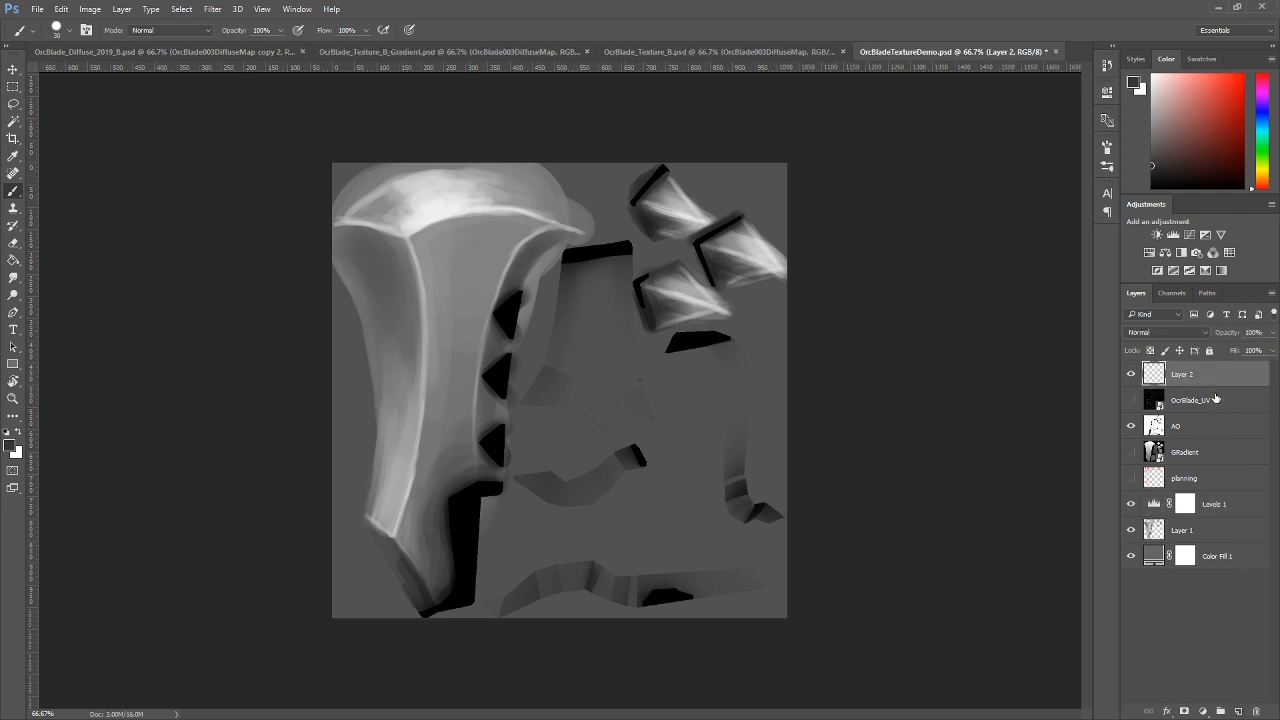
left_click_drag(1226, 372, 1227, 488)
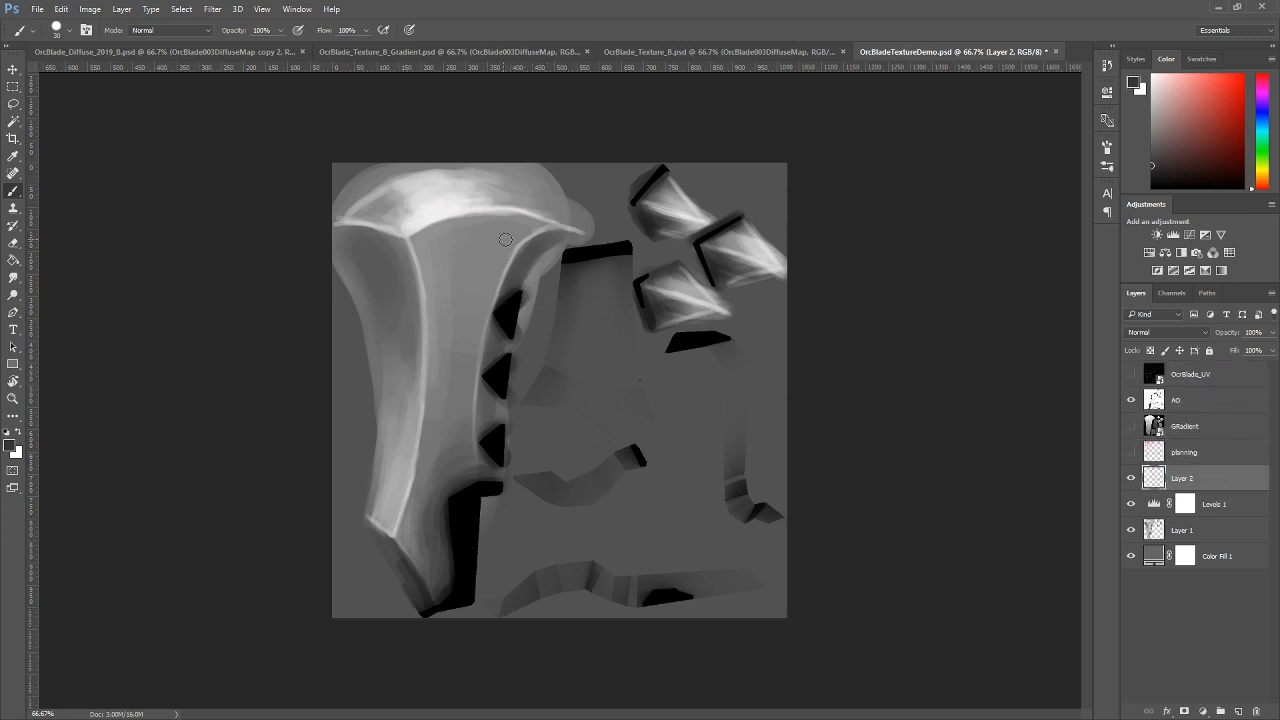
With the OcrBlade_UV wireframe shown, paint thin near-white highlights along the blade's upper ridge and long vertical ridge using a small brush.
left_click(452, 205, "alt")
key("bracketleft")
left_click(1131, 374)
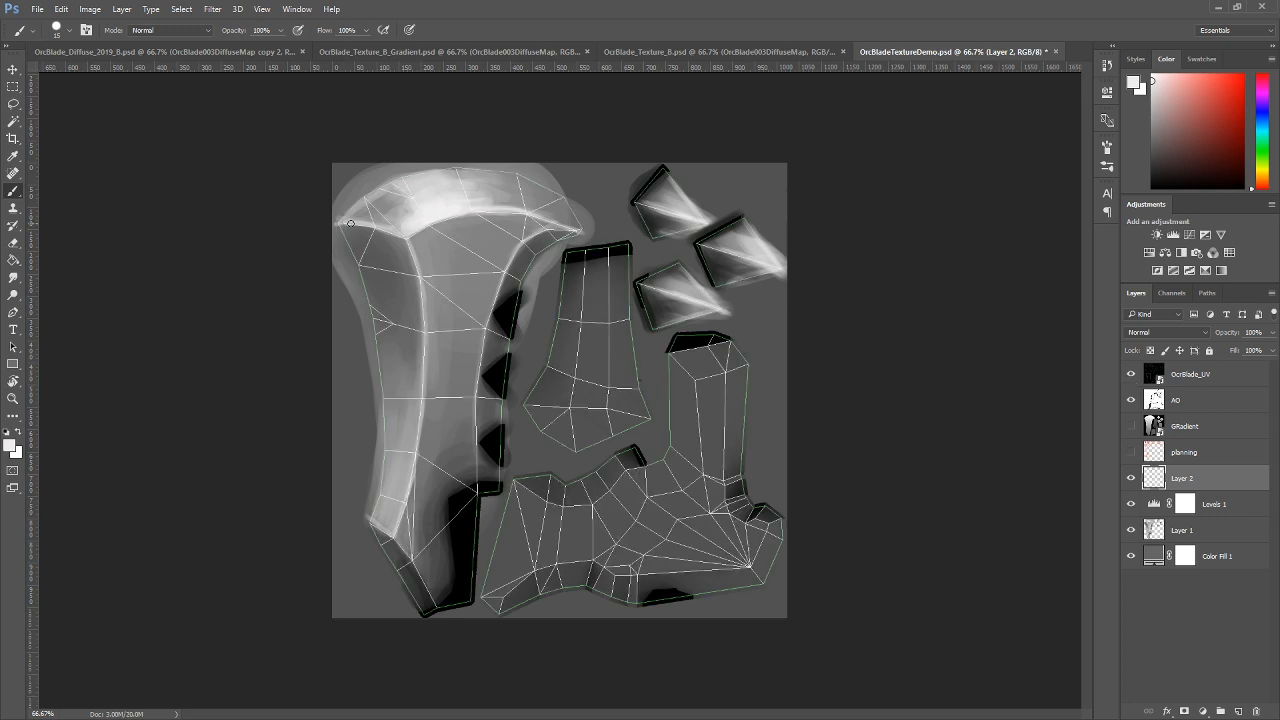
left_click_drag(347, 222, 400, 237)
key("bracketleft")
left_click_drag(418, 268, 422, 311)
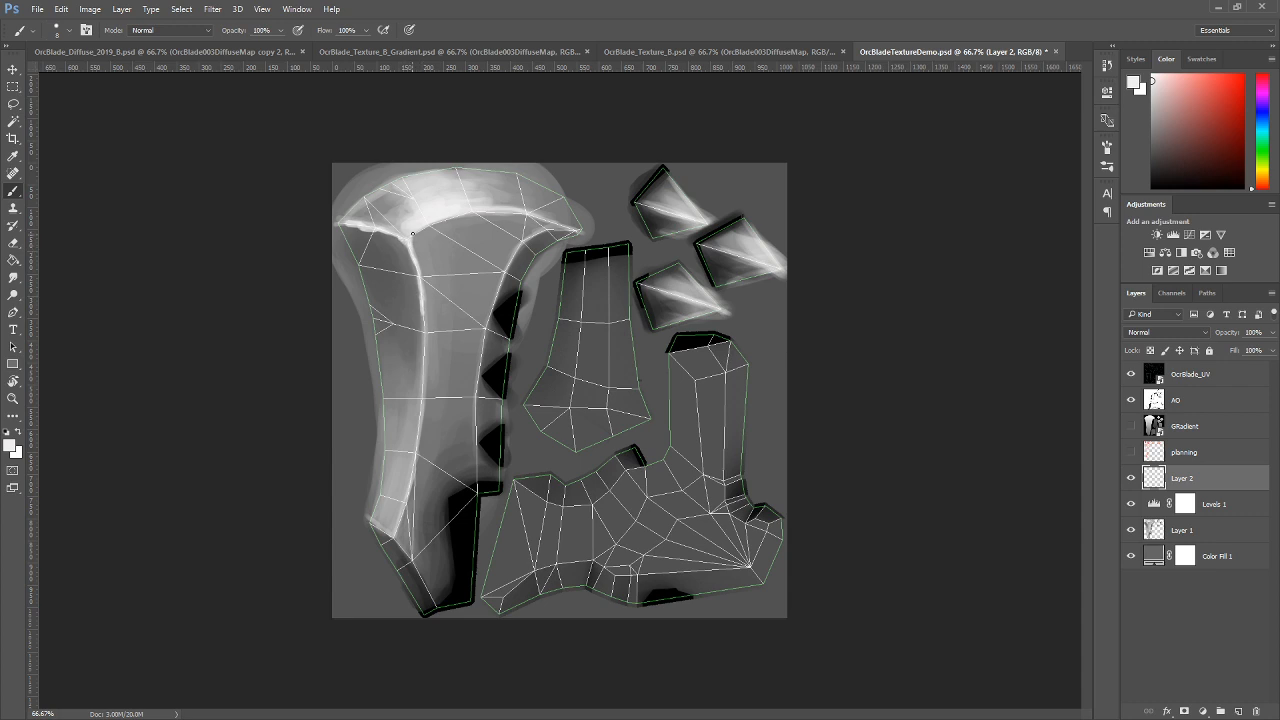
mouse_move(423, 231)
left_mouse_down()
mouse_move(458, 214)
mouse_move(550, 220)
left_mouse_up()
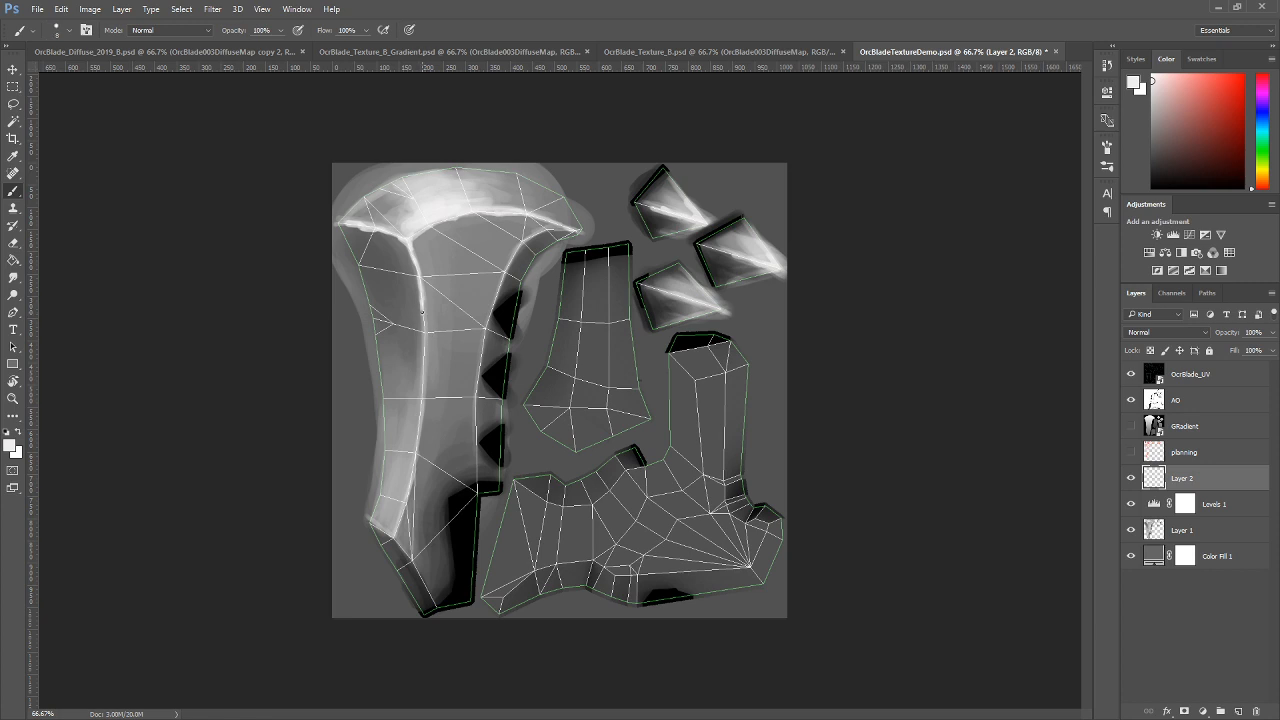
left_click_drag(421, 311, 414, 434)
left_click_drag(421, 371, 419, 430)
Paint soft dark patches on the blade's narrow bevel beside the long ridge, using a larger brush and sampled greys.
left_click(466, 464, "alt")
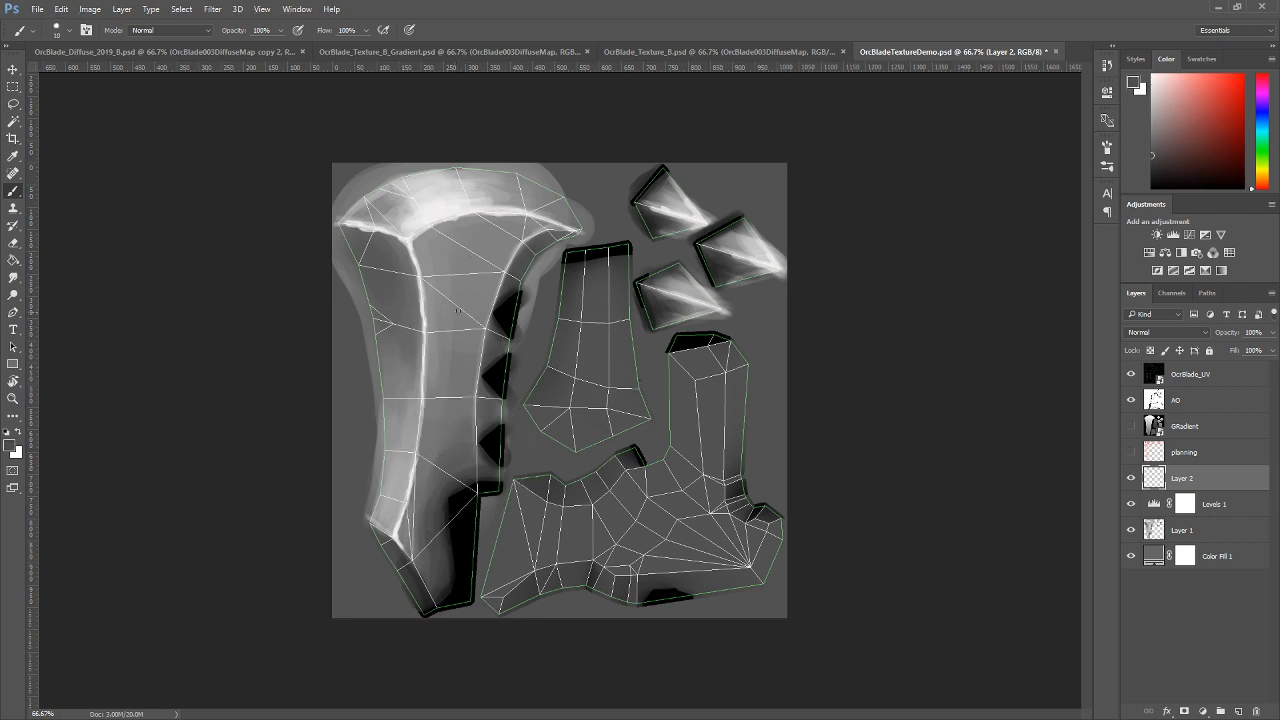
key("bracketright")
key("bracketright")
key("bracketright")
key("bracketright")
key("bracketright")
key("bracketright")
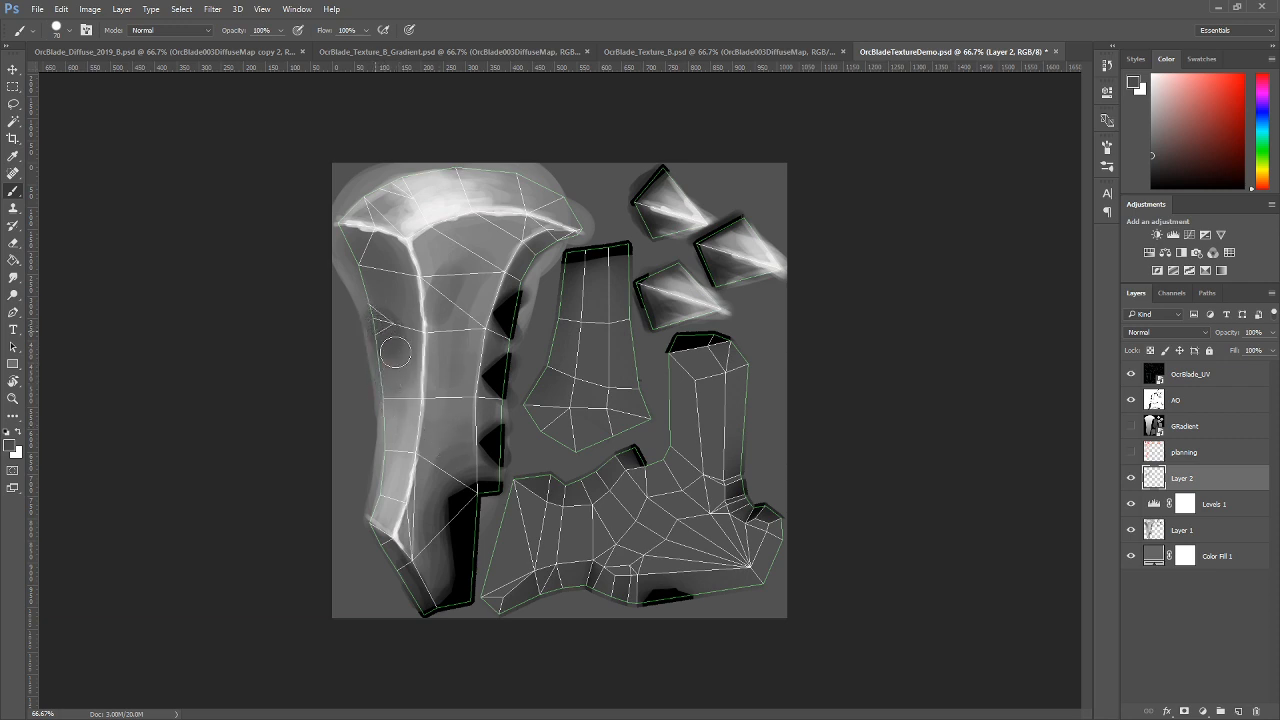
left_click(414, 362, "alt")
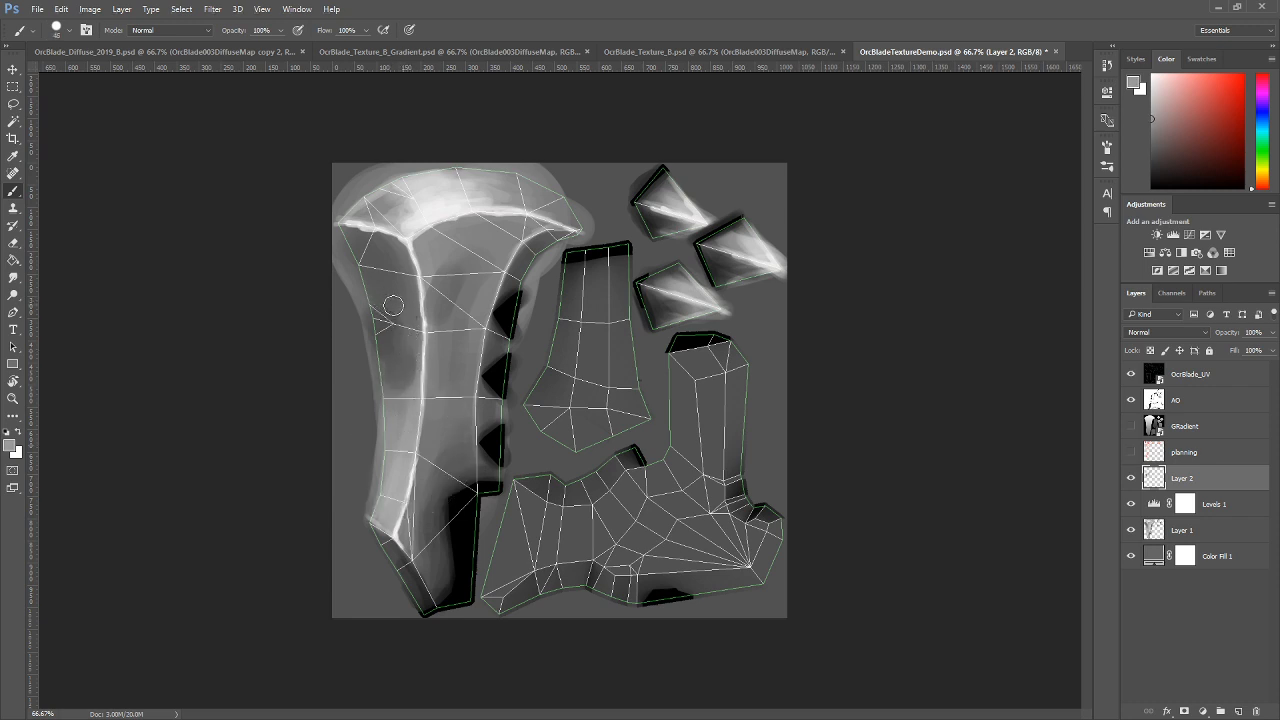
left_click(396, 278, "alt")
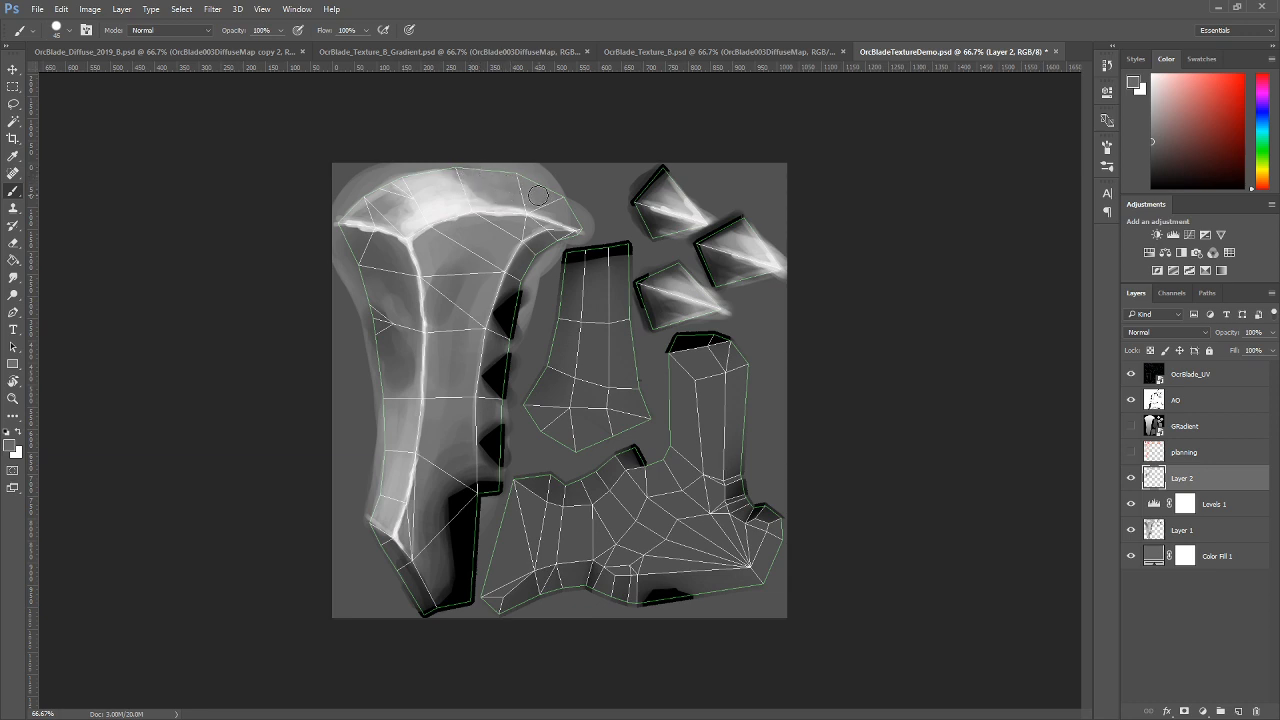
Paint light wavy highlight strokes down the blade's central face near the spikes with a sampled near-white tone.
left_click(506, 180, "alt")
left_click(441, 210, "alt")
key("bracketleft")
key("bracketleft")
key("bracketleft")
key("bracketleft")
key("bracketleft")
key("bracketright")
key("bracketright")
key("bracketright")
mouse_move(463, 366)
left_mouse_down()
mouse_move(447, 398)
mouse_move(482, 290)
left_mouse_up()
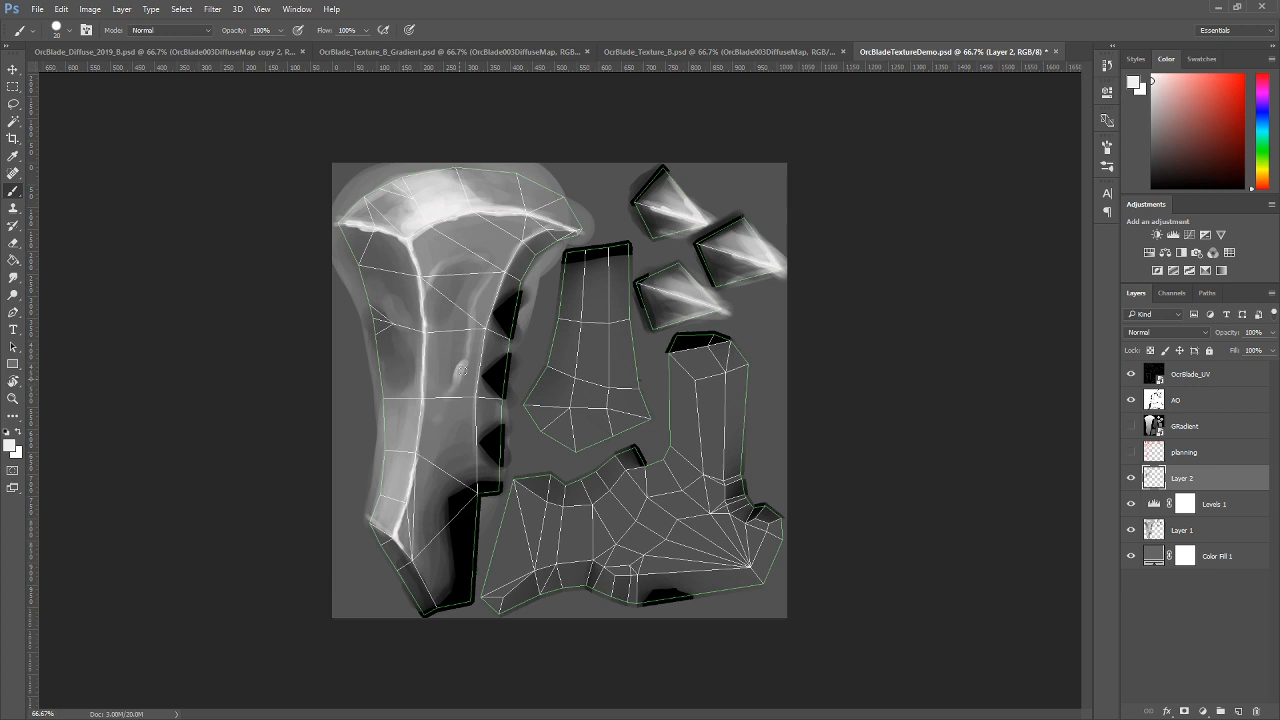
key("ctrl+minus")
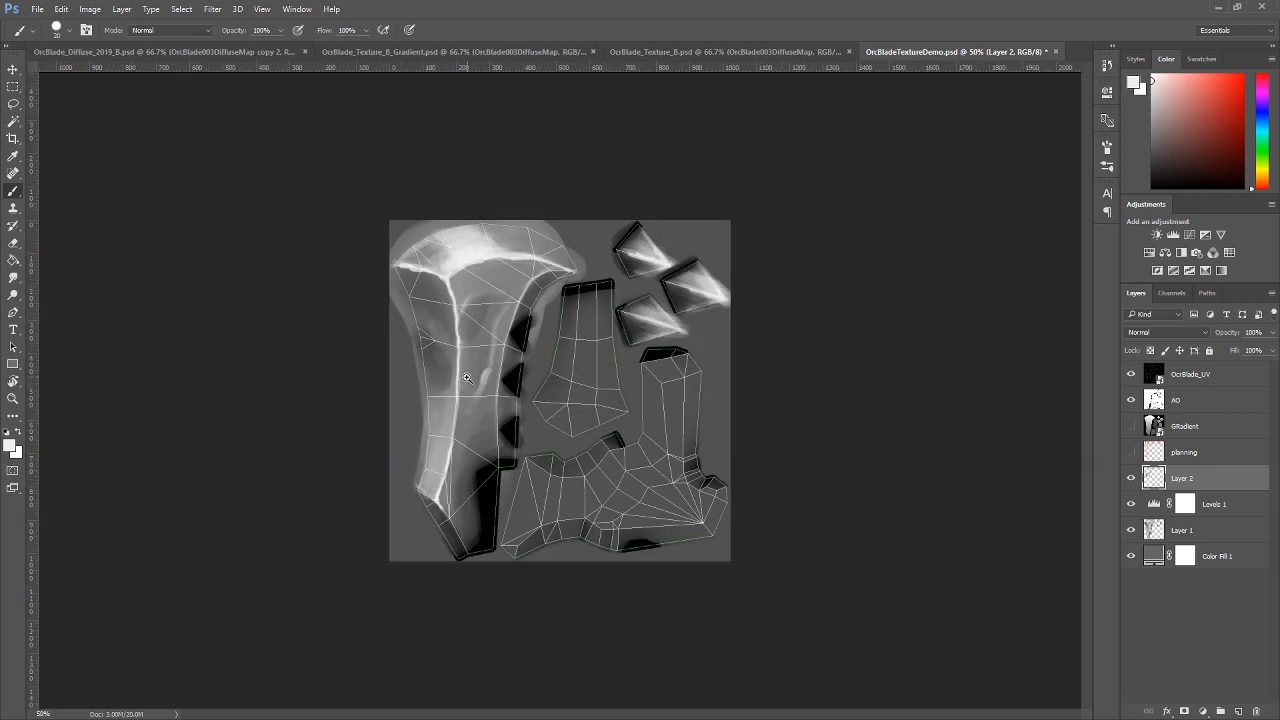
key("ctrl+plus")
Blend the central-face highlights with sampled greys and extend light strokes down the lower part of the blade's face.
left_click(465, 376, "alt")
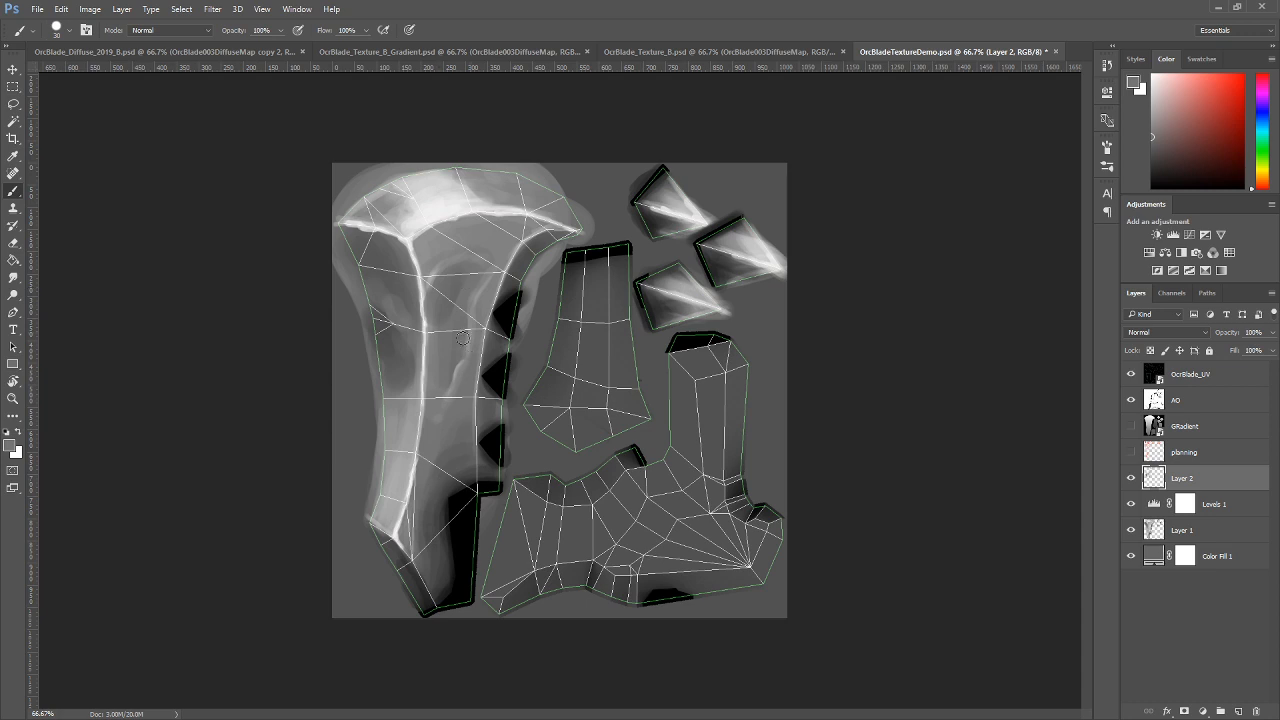
left_click(462, 363, "alt")
key("bracketleft")
key("bracketleft")
key("bracketleft")
left_click_drag(453, 474, 432, 416)
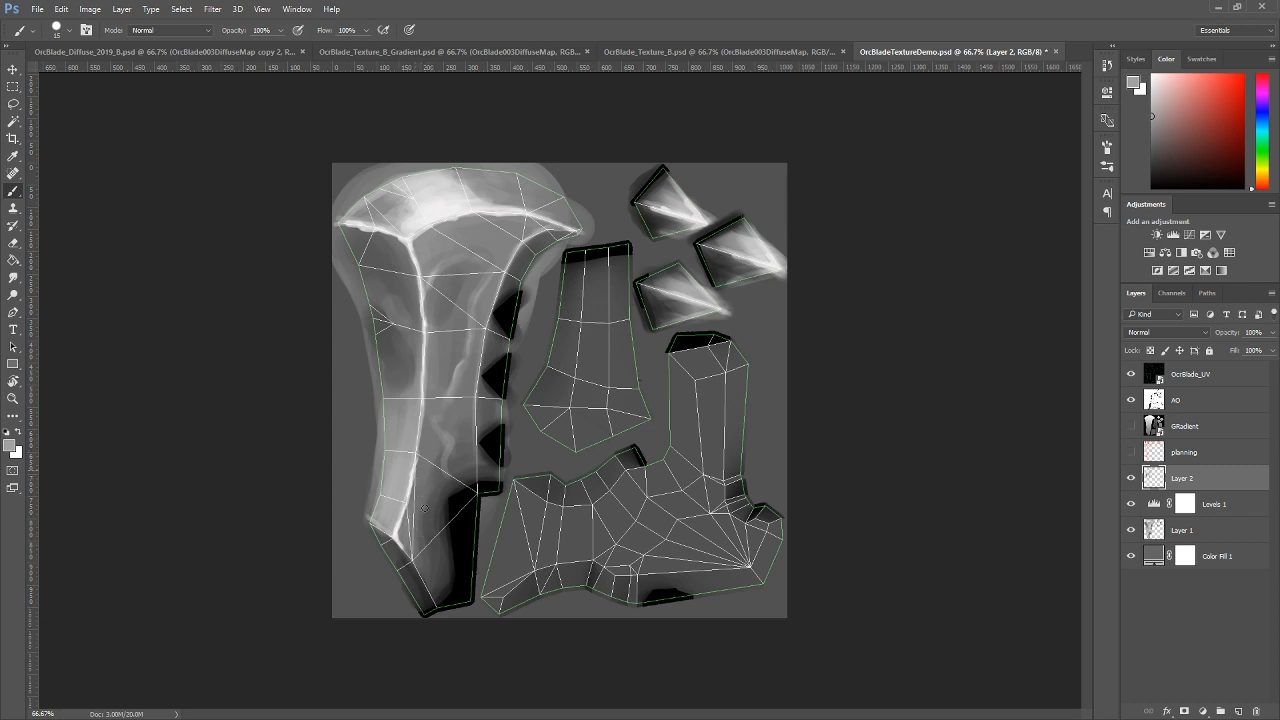
Refine the light edges of the dark patches on the narrow bevel using sampled greys, then save and hide the UV wireframe.
left_click(465, 425, "alt")
left_click(414, 336, "alt")
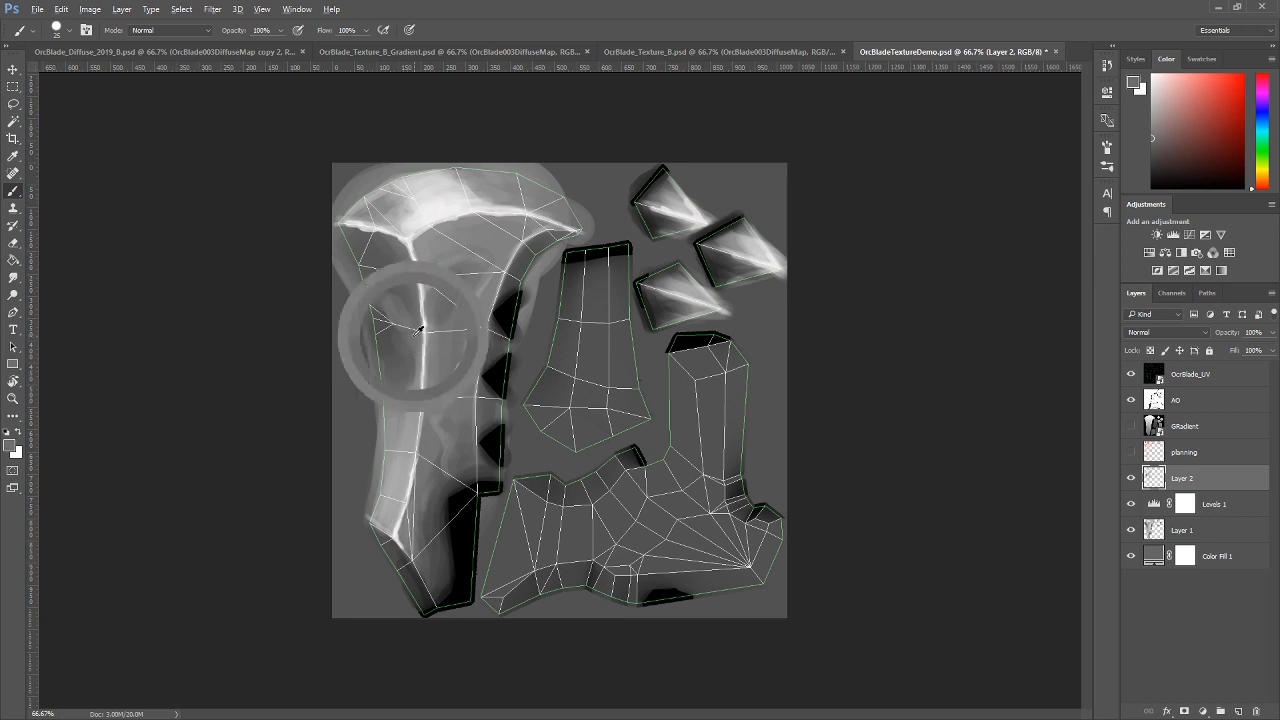
key("bracketleft")
key("bracketleft")
key("bracketleft")
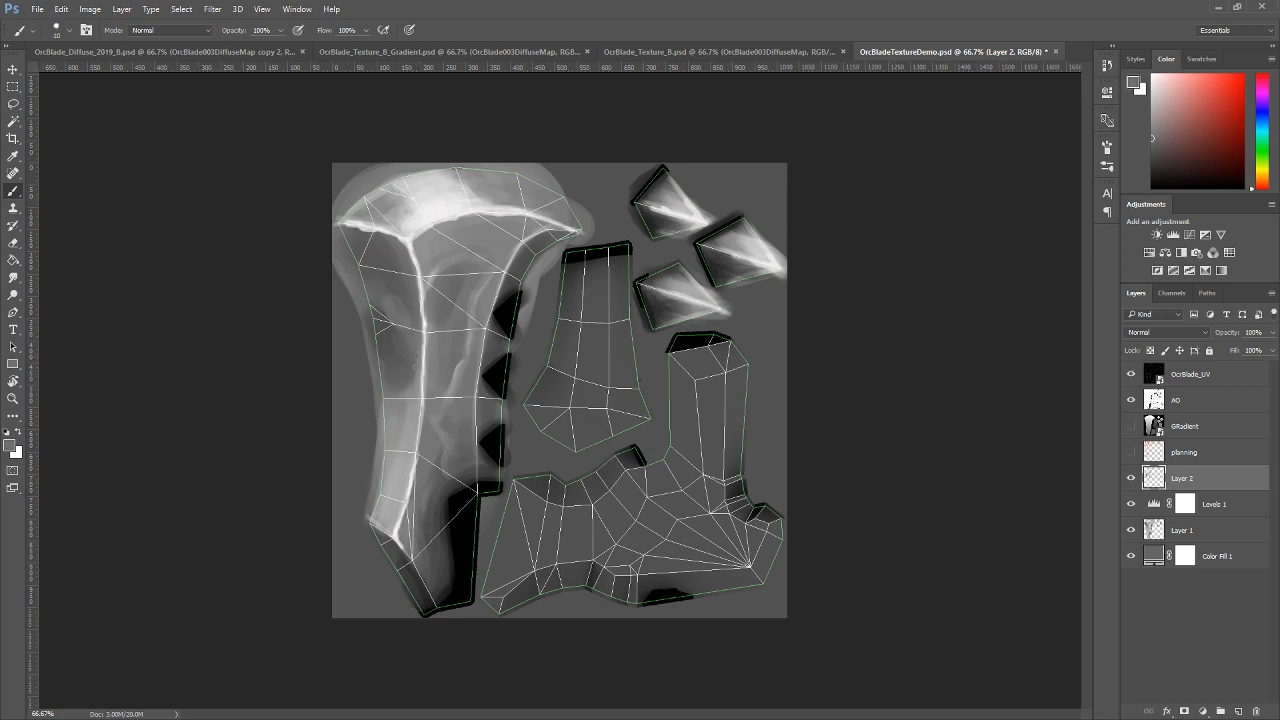
left_click(413, 385, "alt")
left_click_drag(416, 367, 382, 306)
key("alt+w")
left_click(811, 295)
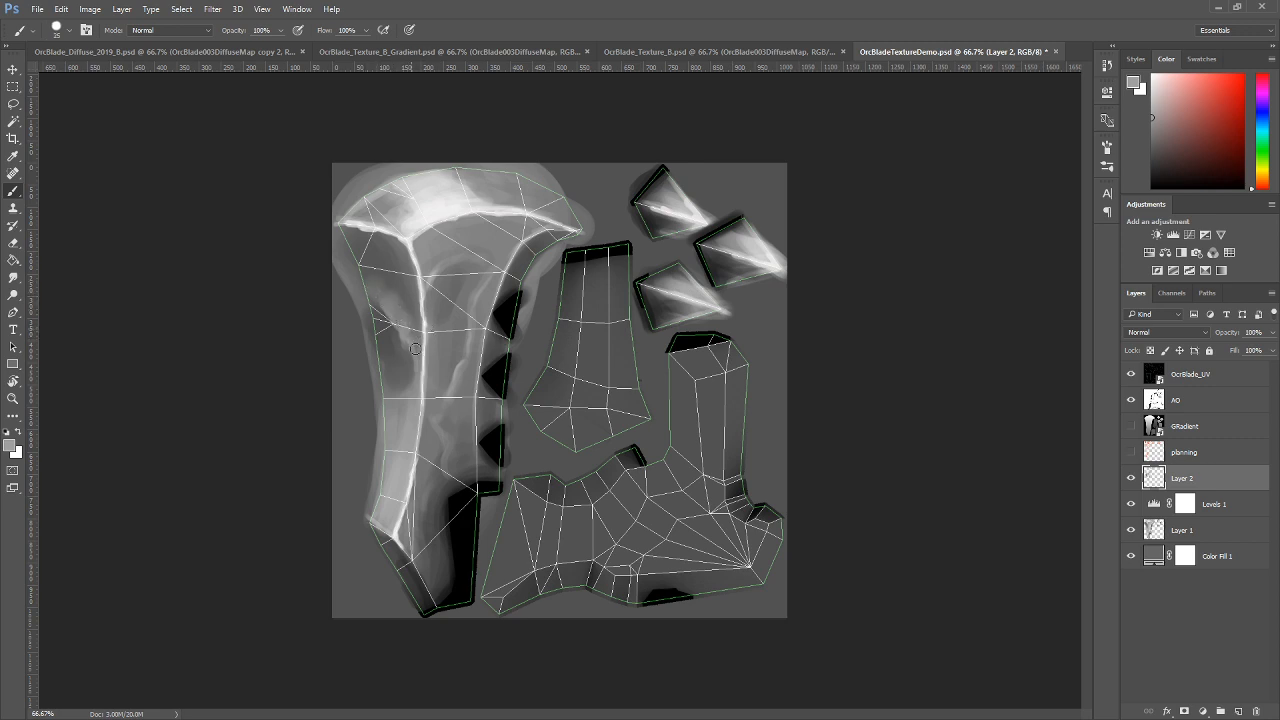
left_click(398, 262, "alt")
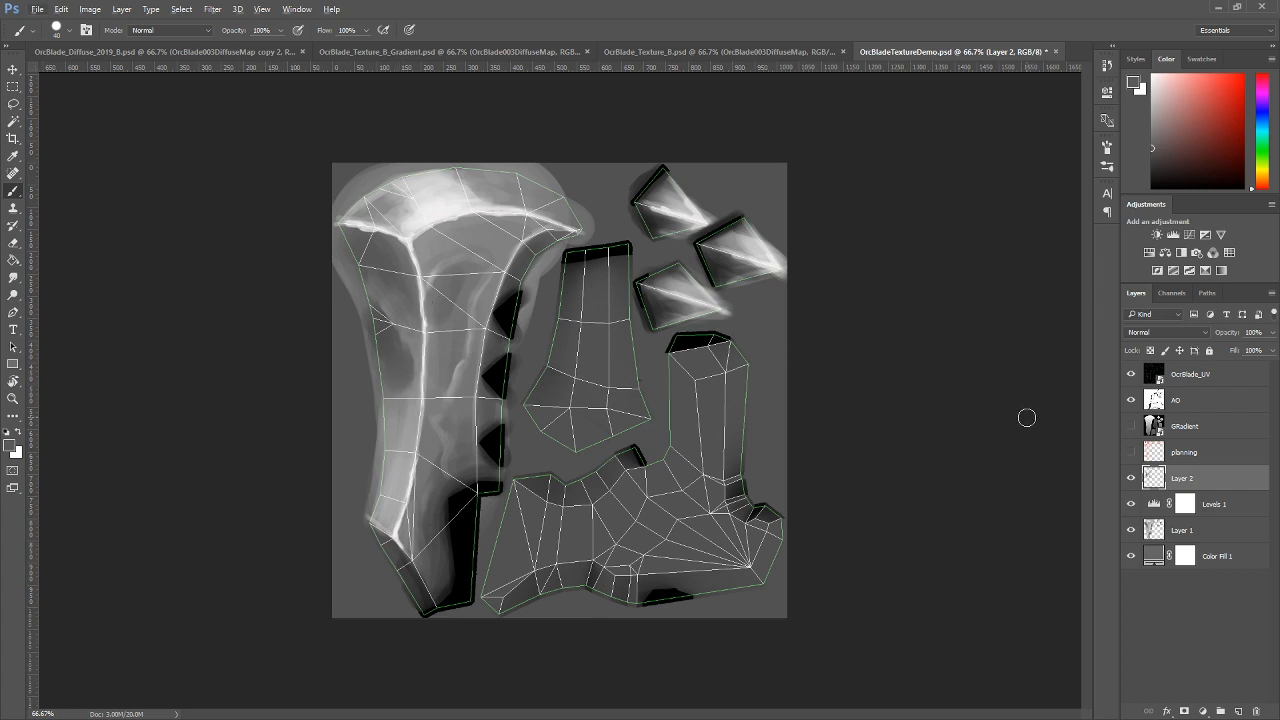
key("ctrl+s")
left_click(1131, 374)
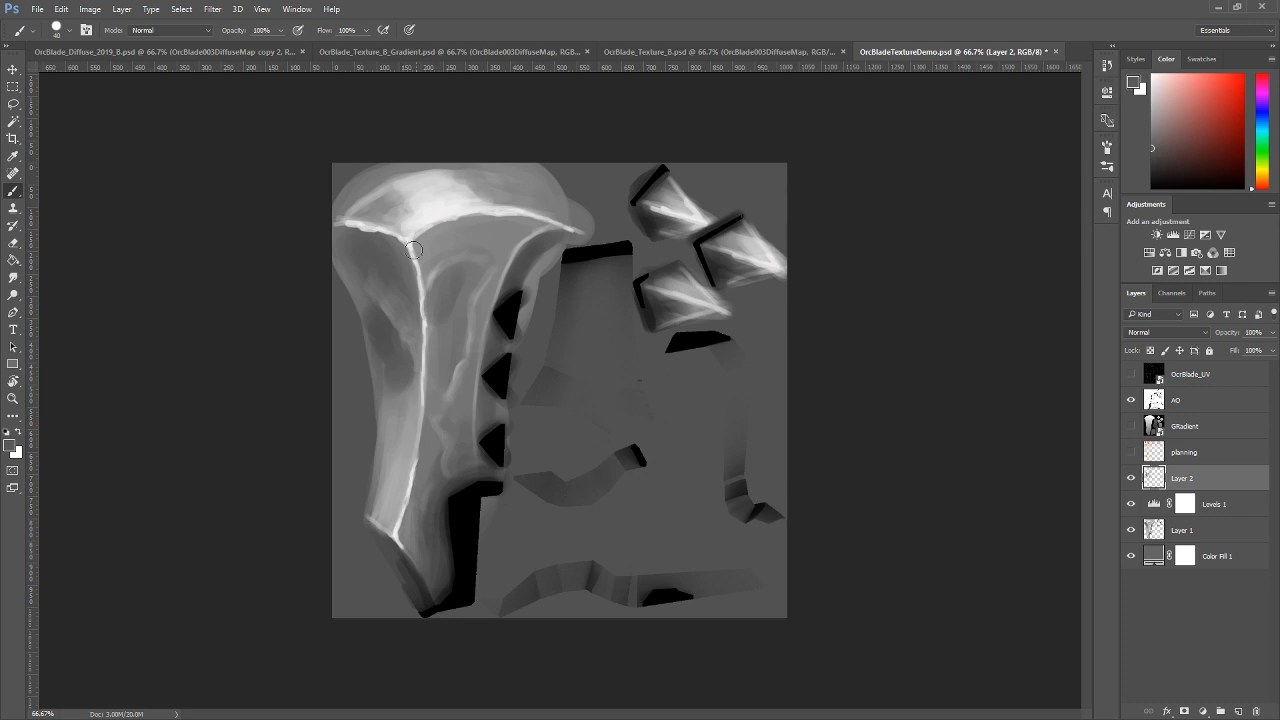
Paint a thin light highlight along the blade's outer top rim, using a small brush and the UV wireframe as a guide.
left_click(456, 191, "alt")
key("bracketleft")
key("bracketleft")
key("bracketleft")
left_click(1131, 374)
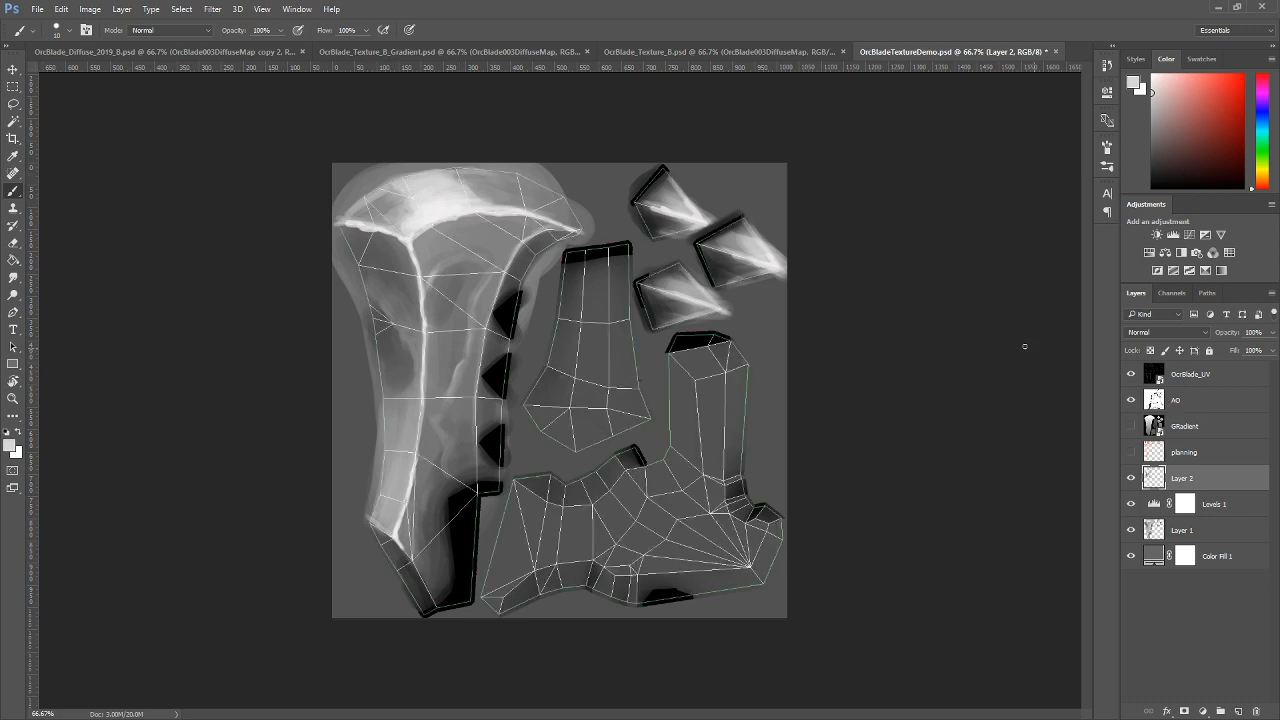
left_click_drag(454, 170, 550, 192)
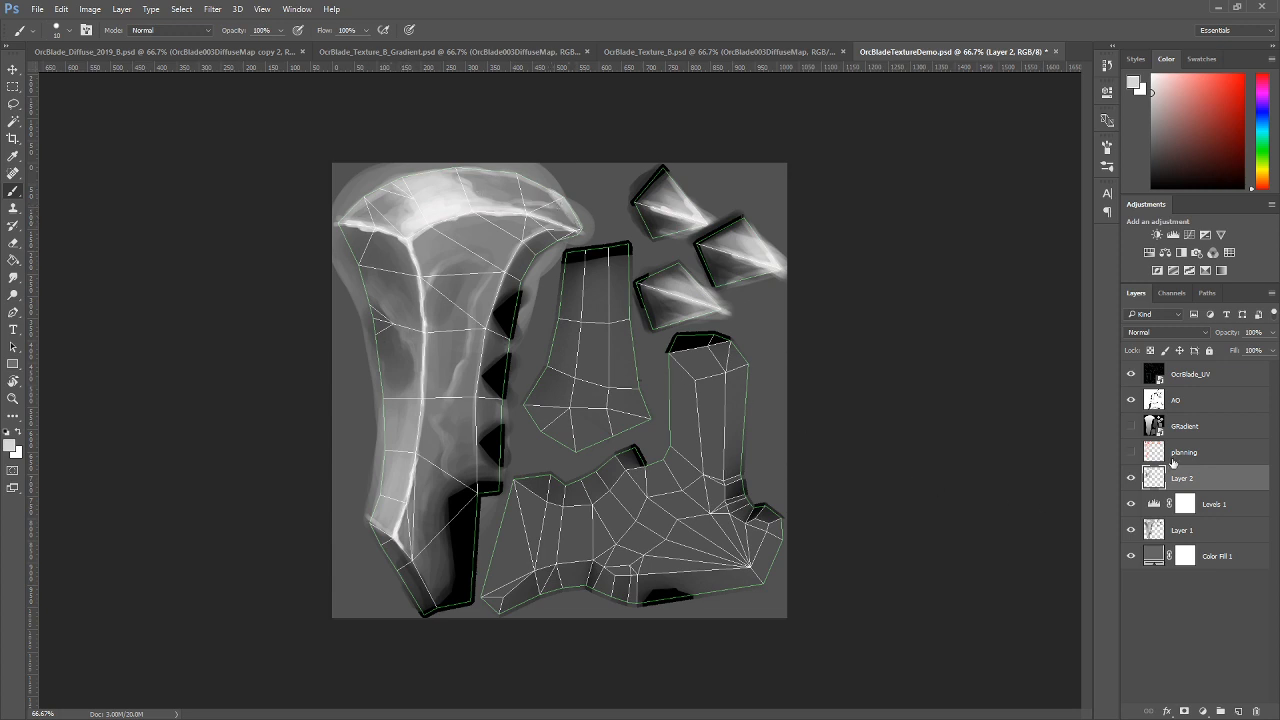
Hide the UV wireframe, save the texture, and check the new highlights on both blade models in 3ds Max.
left_click(1131, 374)
key("ctrl+s")
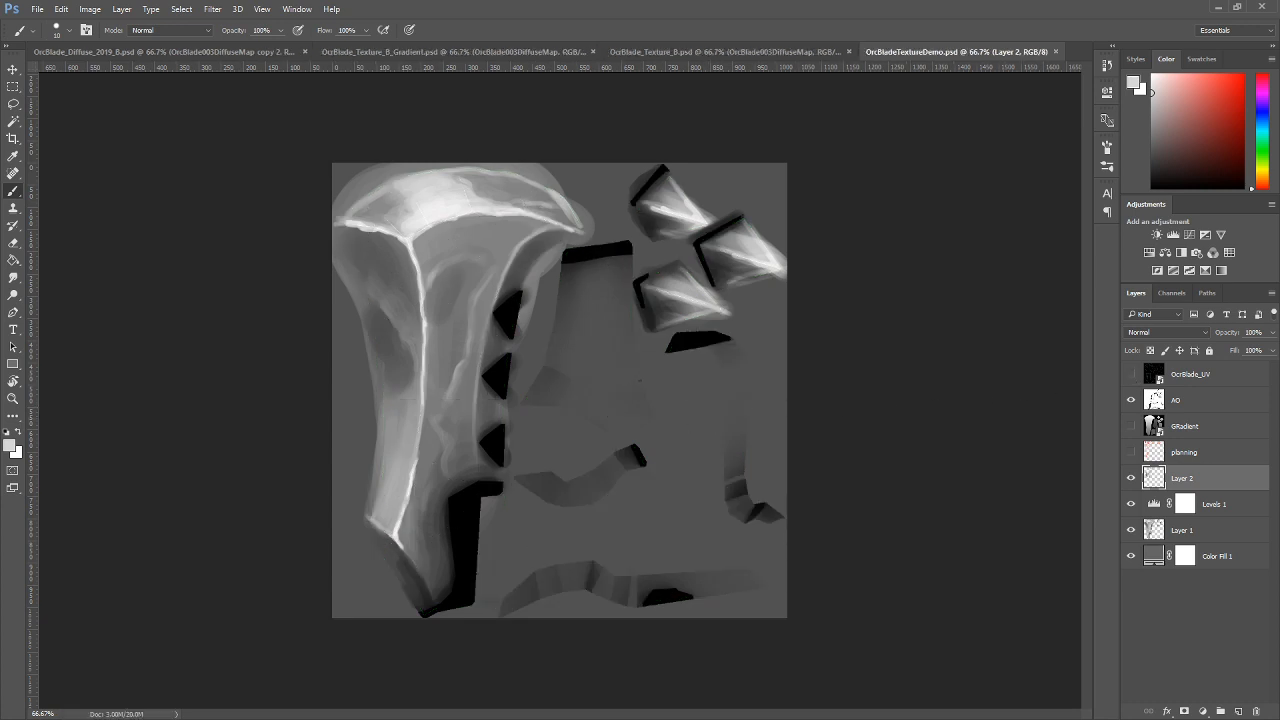
key("alt+Tab")
left_click_drag(410, 461, 497, 455)
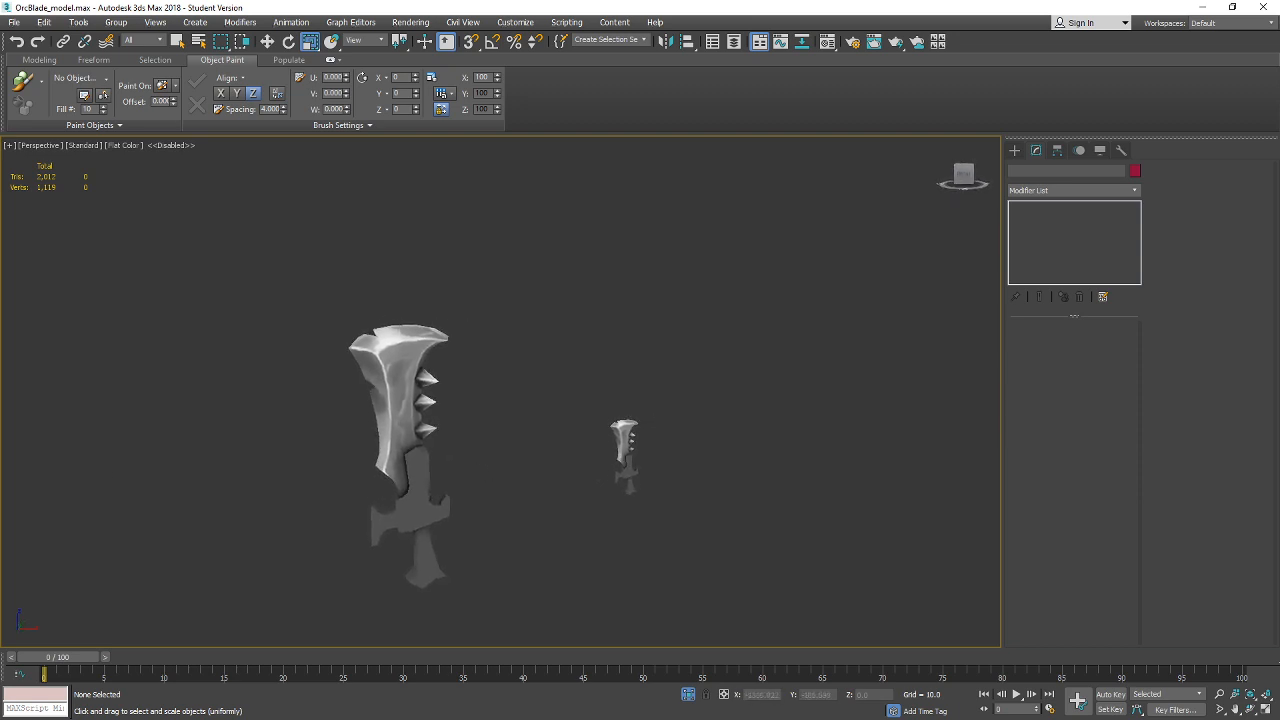
key("alt+Tab")
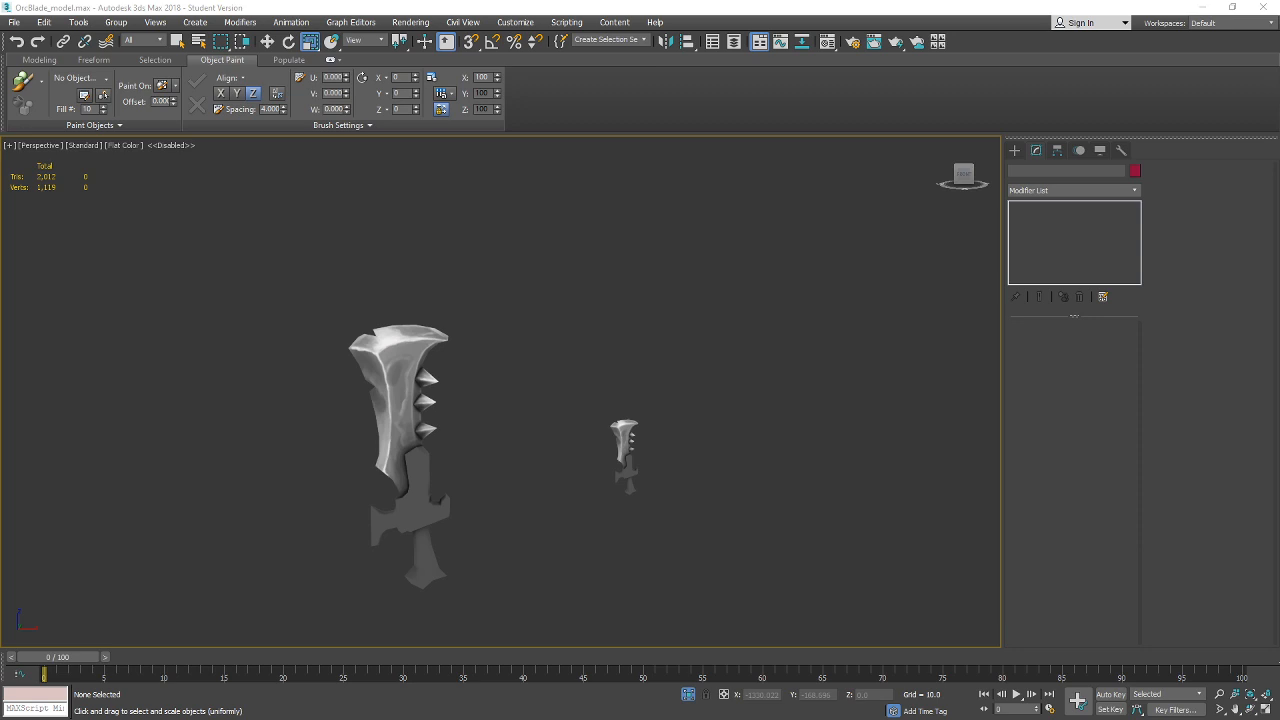
Switch back to Photoshop, add a new layer above Layer 2, and show the UV wireframe.
key("alt+Tab")
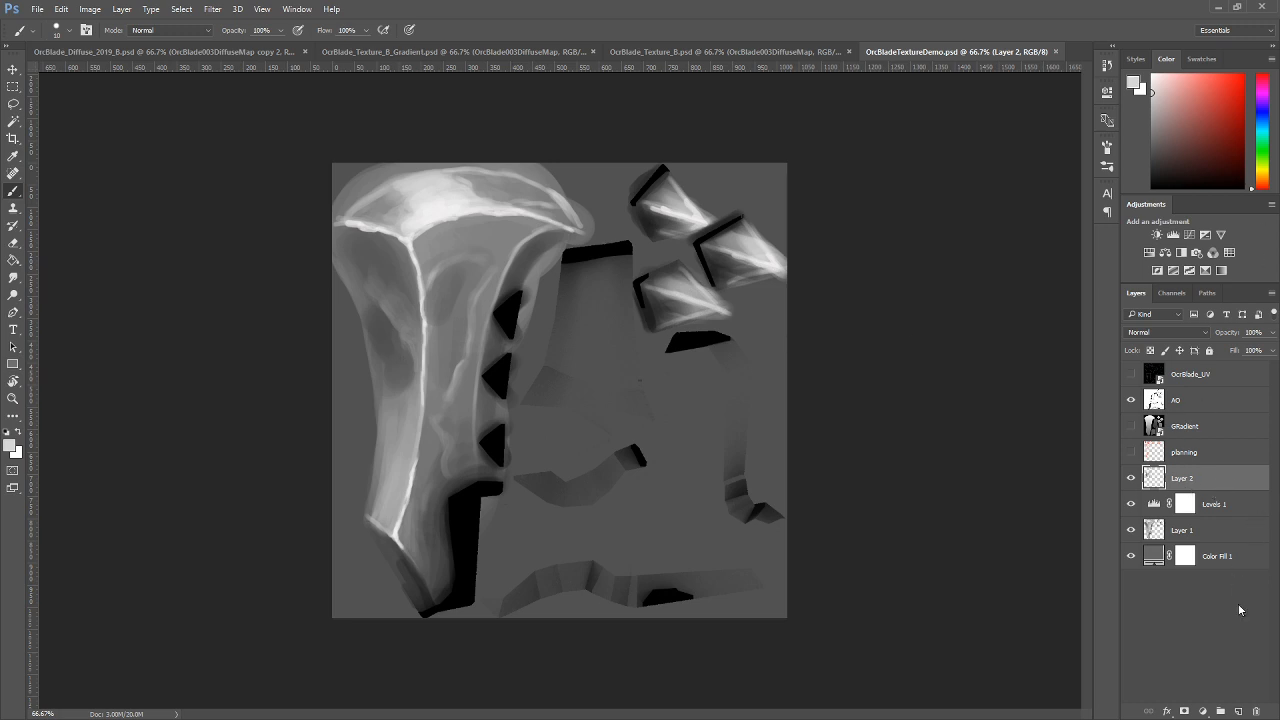
left_click(1238, 711)
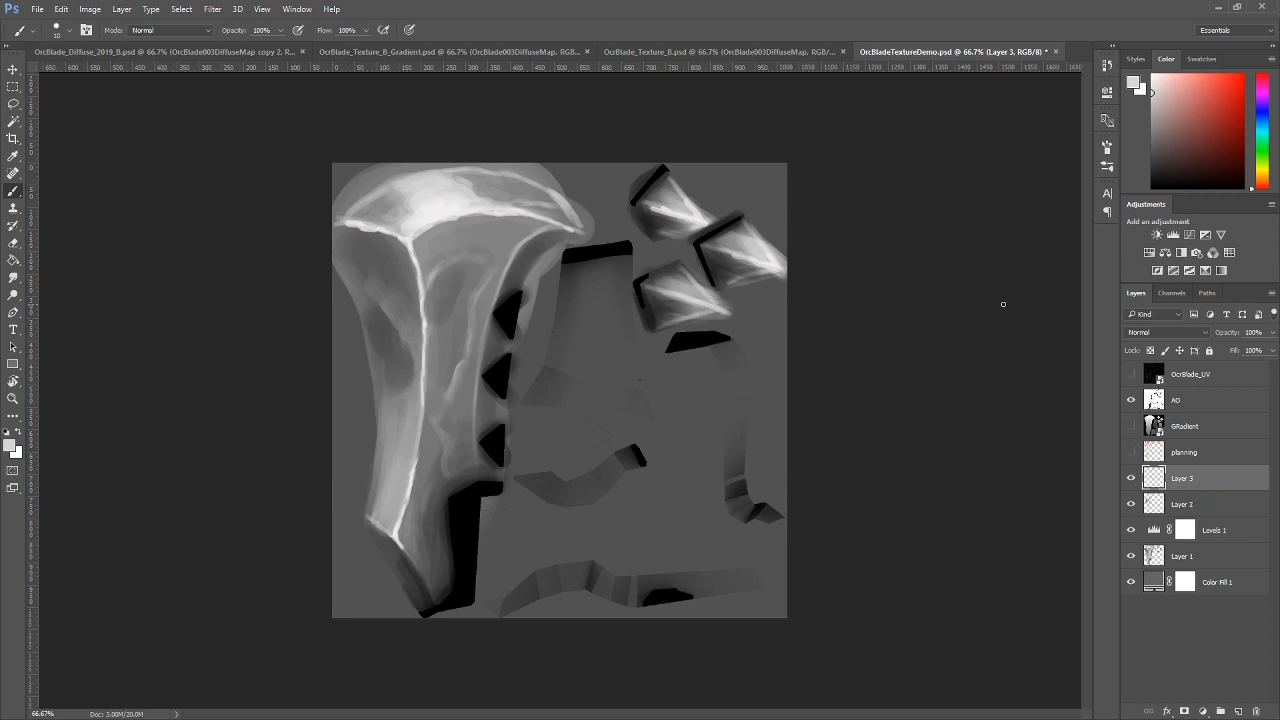
left_click(1130, 374)
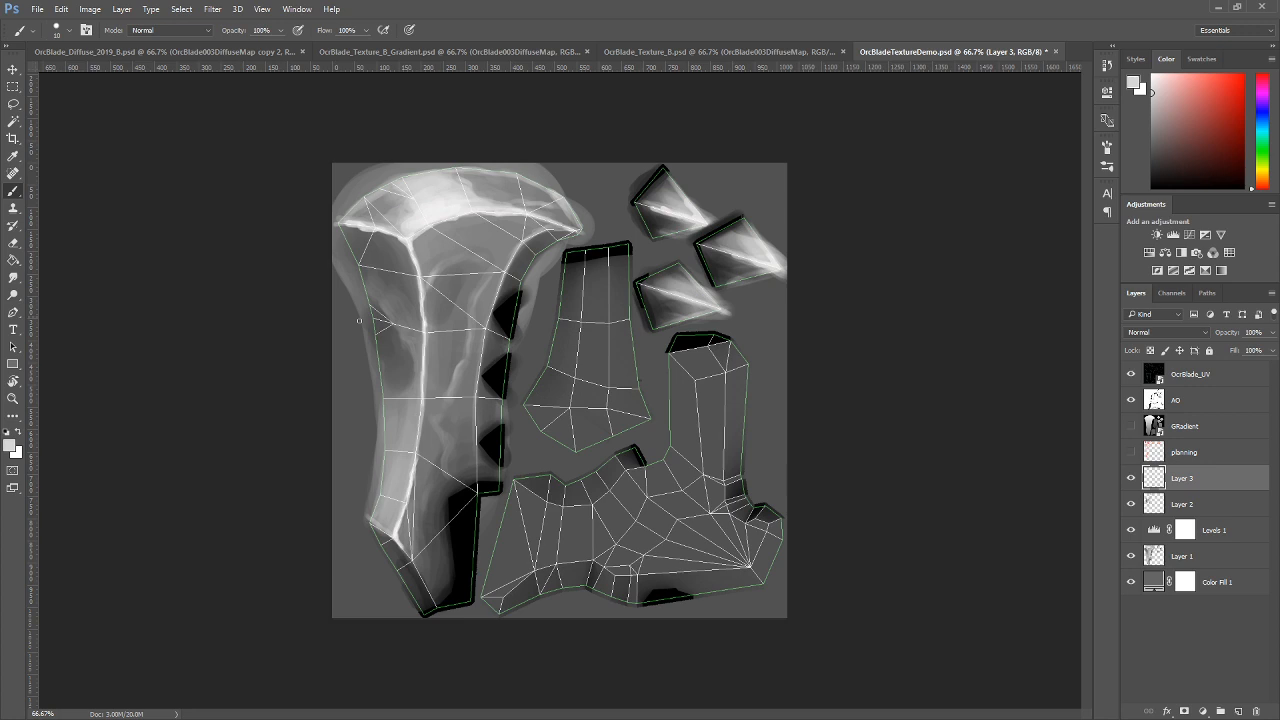
Paint a dark wedge-shaped notch on the outer edge of the blade's narrow bevel, following the UV wireframe, and hide the wireframe.
key("d")
left_click_drag(368, 305, 400, 330)
left_click(395, 334, "alt")
left_click(386, 330, "alt")
mouse_move(387, 331)
left_mouse_down()
mouse_move(376, 334)
mouse_move(400, 328)
mouse_move(376, 332)
mouse_move(384, 318)
left_mouse_up()
key("bracketright")
key("bracketright")
key("bracketleft")
key("bracketleft")
key("bracketleft")
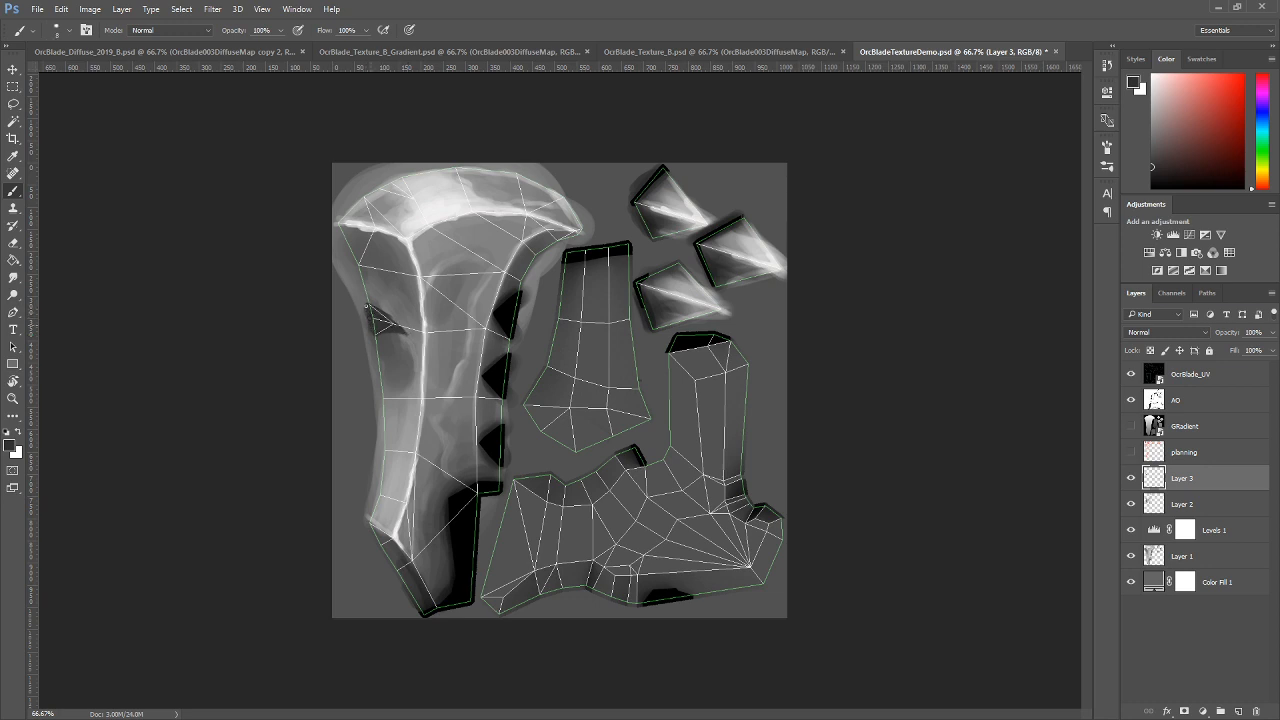
left_click(1131, 374)
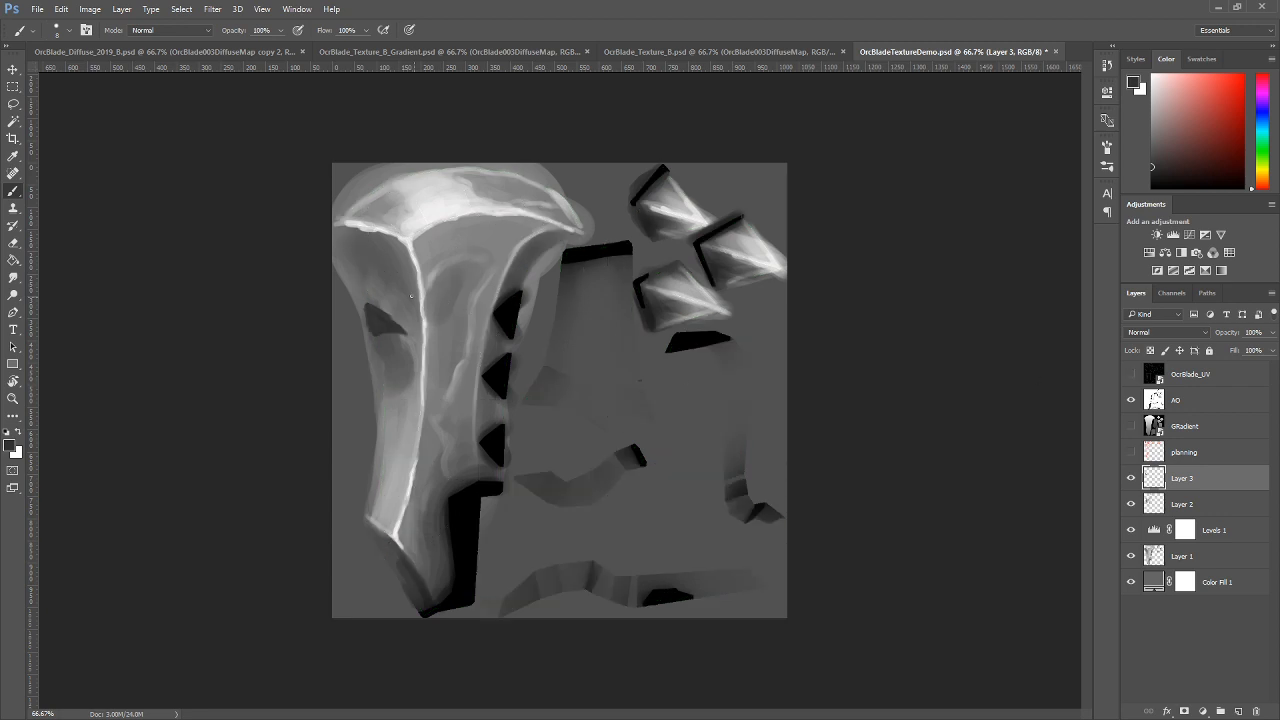
Sketch a dark side-profile diagram of the notch on the empty texture area beside the blade.
scroll(379, 316, "up", 1)
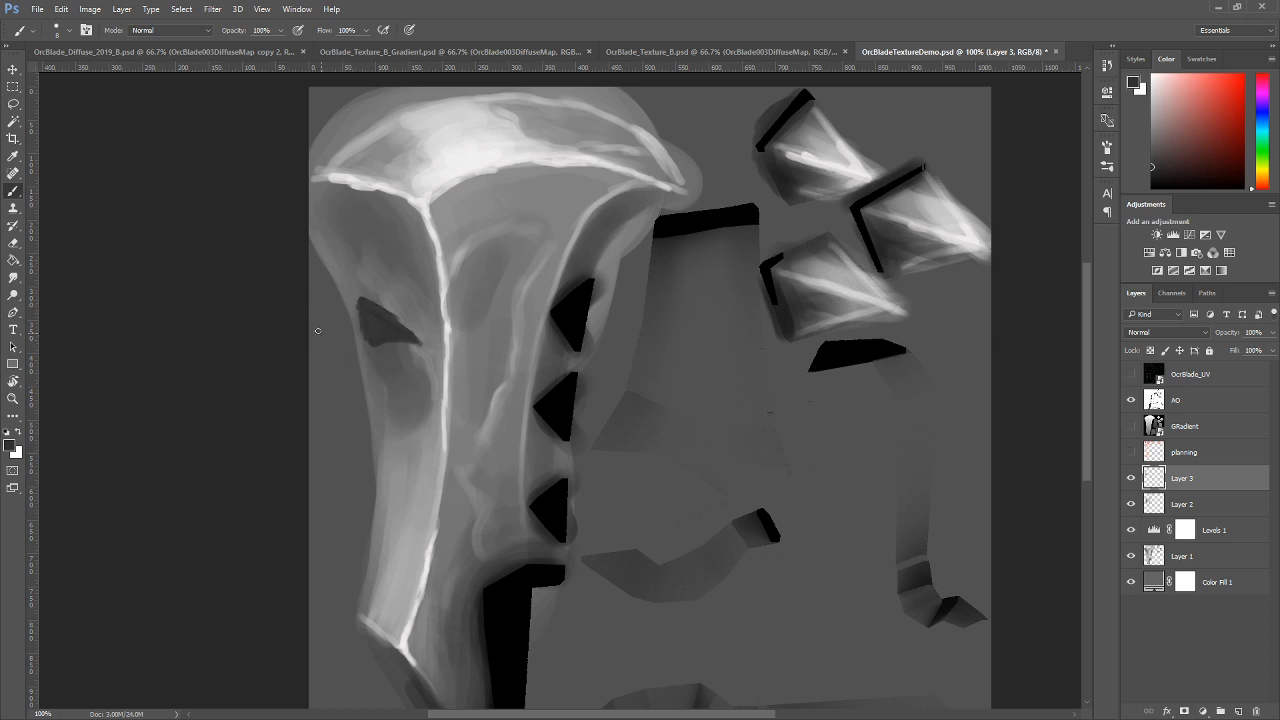
mouse_move(318, 331)
left_mouse_down()
mouse_move(342, 354)
mouse_move(318, 377)
left_mouse_up()
left_click_drag(322, 298, 324, 327)
left_click_drag(320, 375, 321, 420)
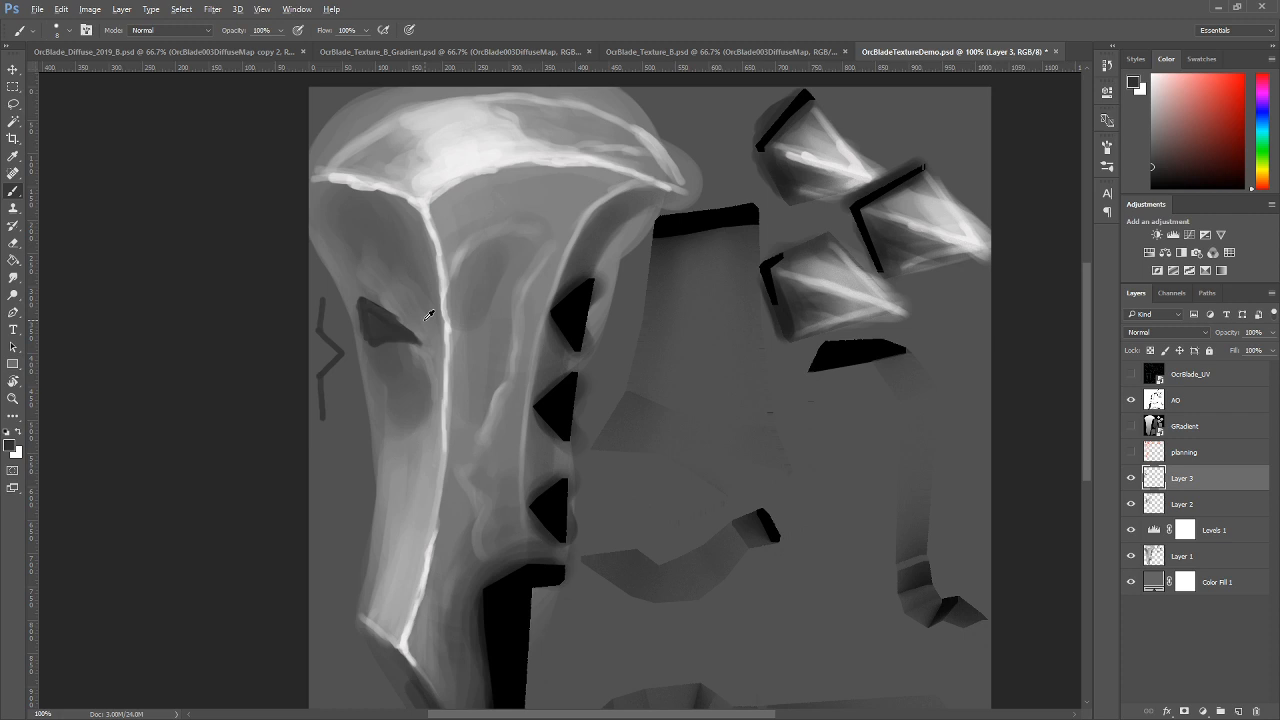
left_click(338, 353)
mouse_move(321, 343)
left_mouse_down()
mouse_move(332, 340)
mouse_move(322, 314)
left_mouse_up()
Paint the lower face of the bevel notch with a sampled mid grey, using a small brush.
left_click(428, 318, "alt")
key("bracketright")
left_click_drag(372, 329, 385, 336)
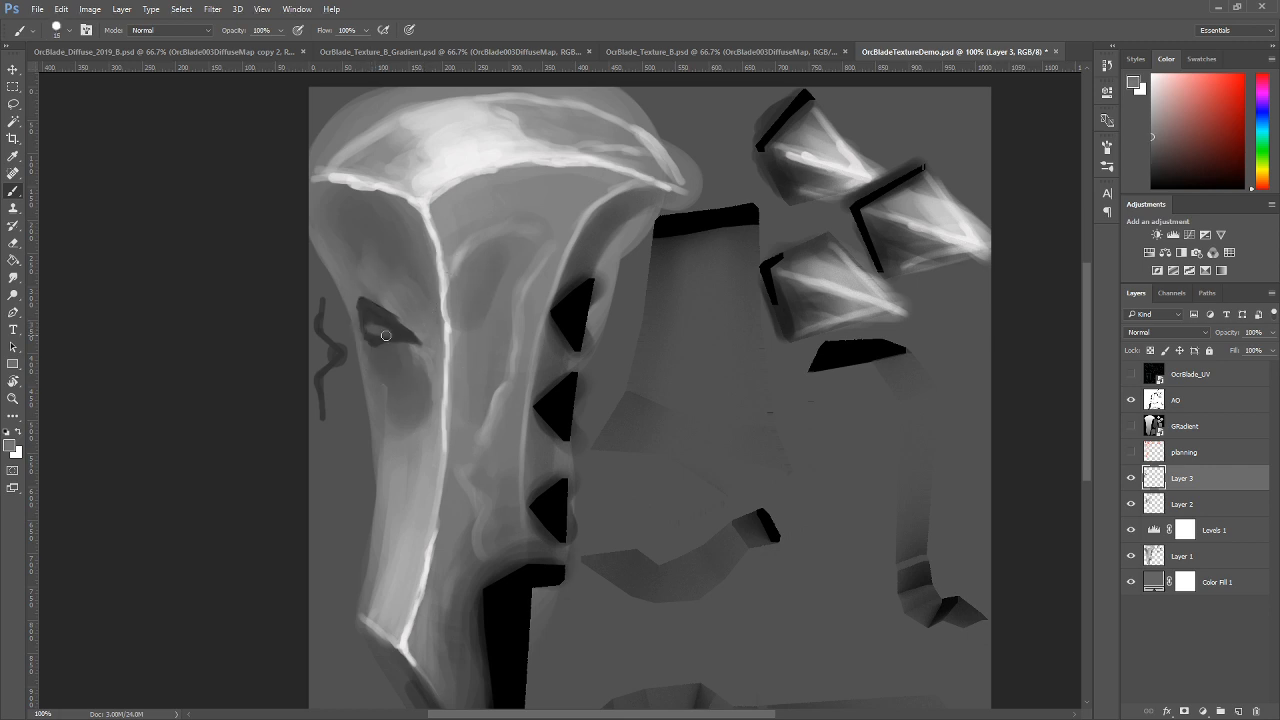
key("bracketleft")
key("bracketleft")
mouse_move(360, 322)
left_mouse_down()
mouse_move(368, 340)
mouse_move(364, 328)
mouse_move(412, 341)
left_mouse_up()
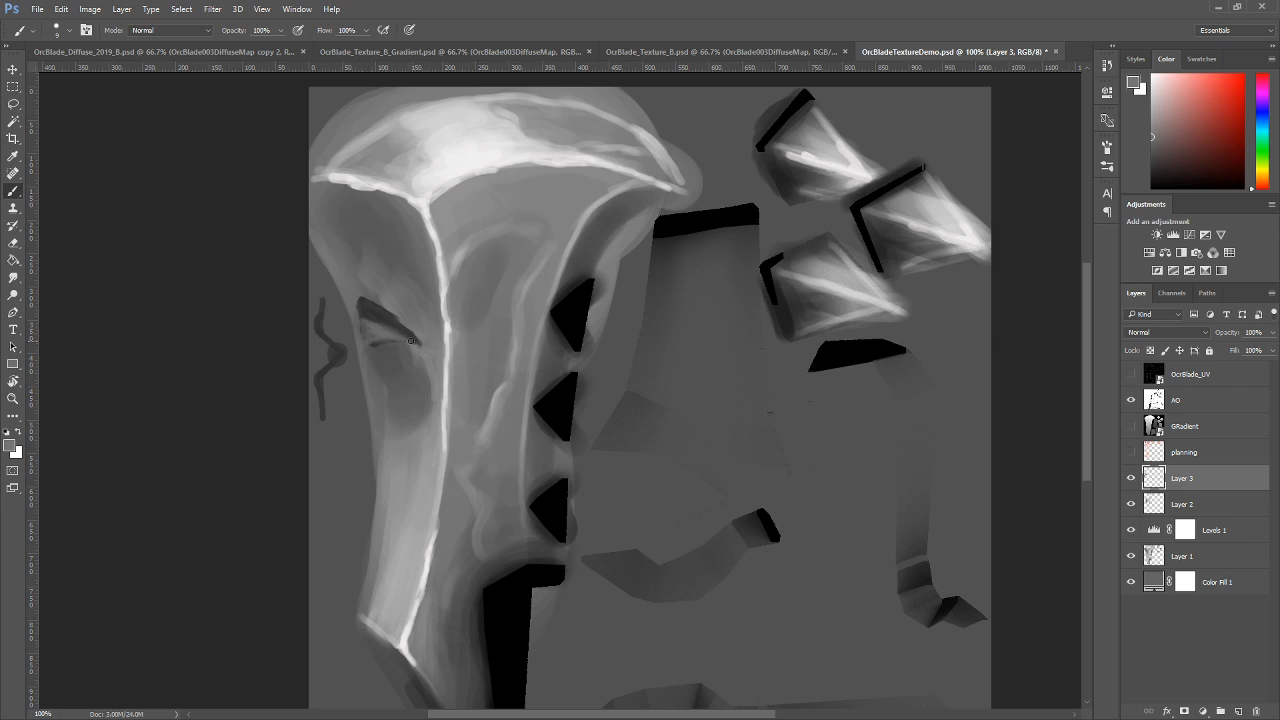
Refine the bevel notch's dark side and outline its edges with thin strokes of sampled light grey.
left_click(367, 308, "alt")
mouse_move(367, 319)
left_mouse_down()
mouse_move(411, 341)
mouse_move(392, 345)
mouse_move(427, 350)
mouse_move(361, 349)
left_mouse_up()
left_click(417, 526, "alt")
left_click_drag(377, 304, 426, 346)
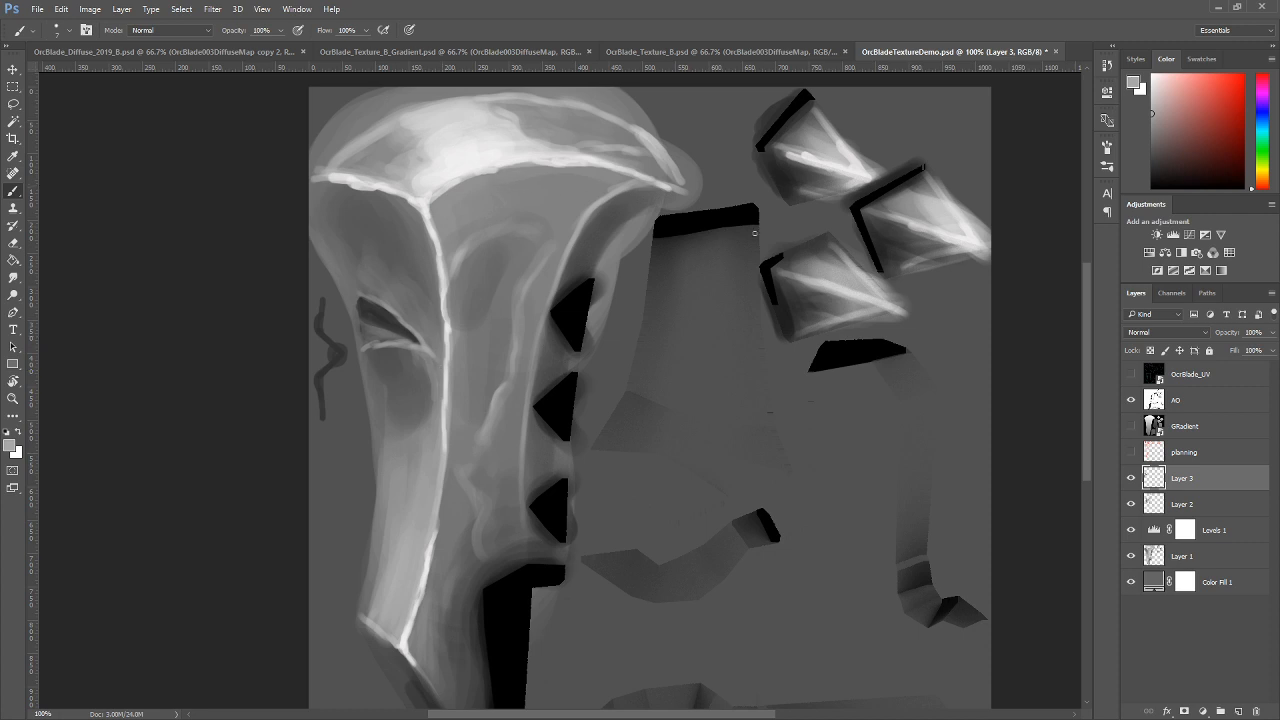
Show the UV wireframe and paint a dark triangular notch into the blade's top rim with a sampled dark grey.
left_click(1131, 374)
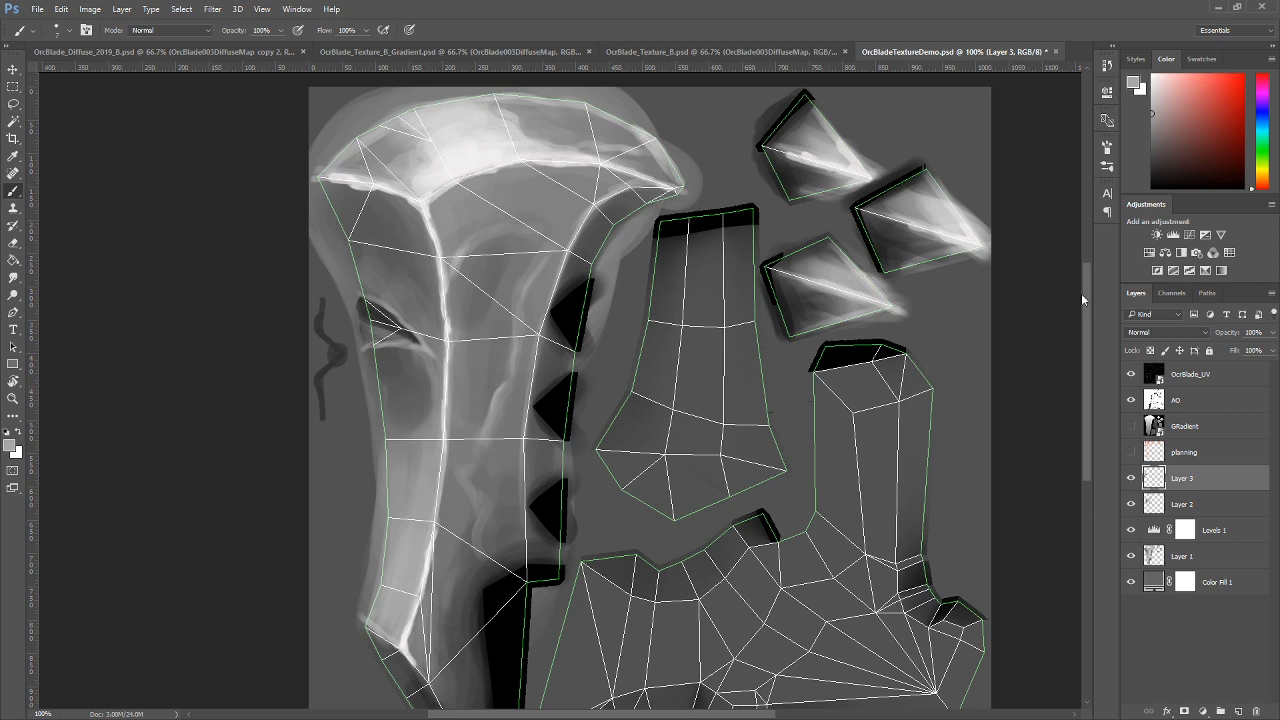
left_click(380, 314, "alt")
mouse_move(378, 121)
left_mouse_down()
mouse_move(429, 143)
mouse_move(428, 130)
mouse_move(394, 124)
mouse_move(410, 106)
mouse_move(446, 146)
mouse_move(413, 113)
mouse_move(384, 127)
mouse_move(454, 160)
left_mouse_up()
mouse_move(408, 107)
left_mouse_down()
mouse_move(434, 146)
mouse_move(386, 120)
mouse_move(400, 128)
left_mouse_up()
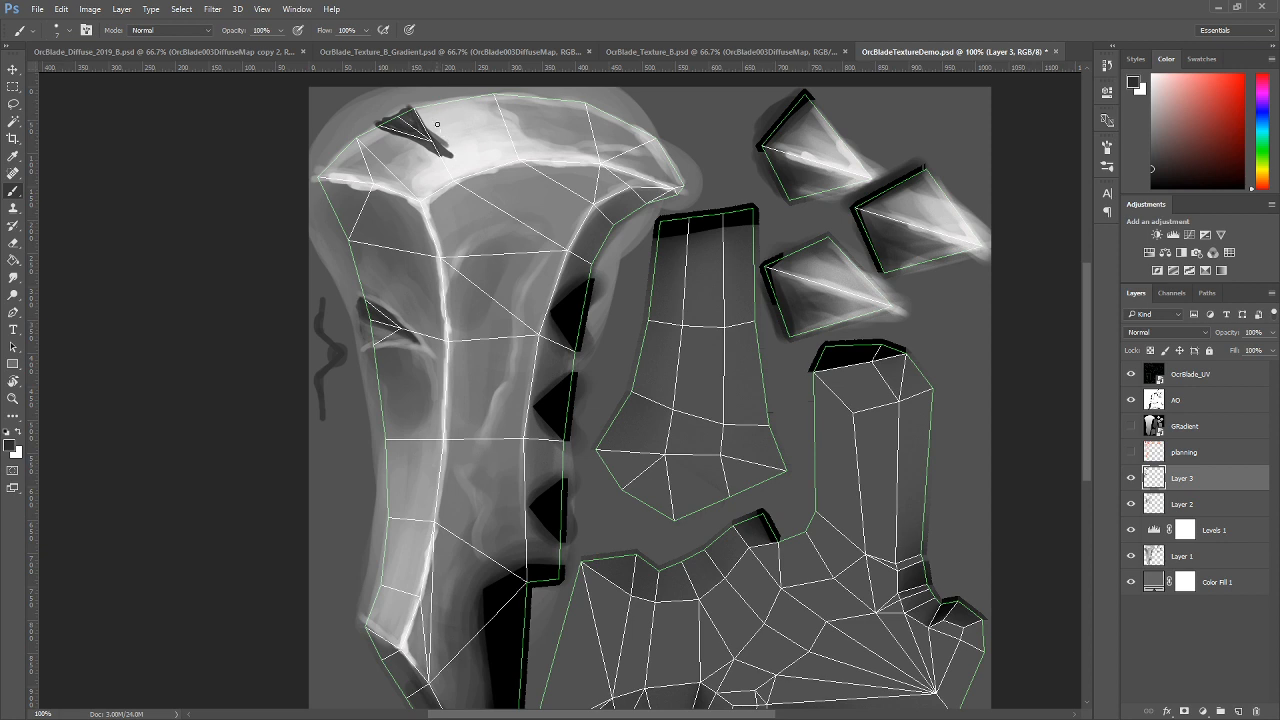
Add light edge strokes and lighter shading to the top-rim notch, using a small brush.
key("x")
left_click_drag(402, 107, 449, 154)
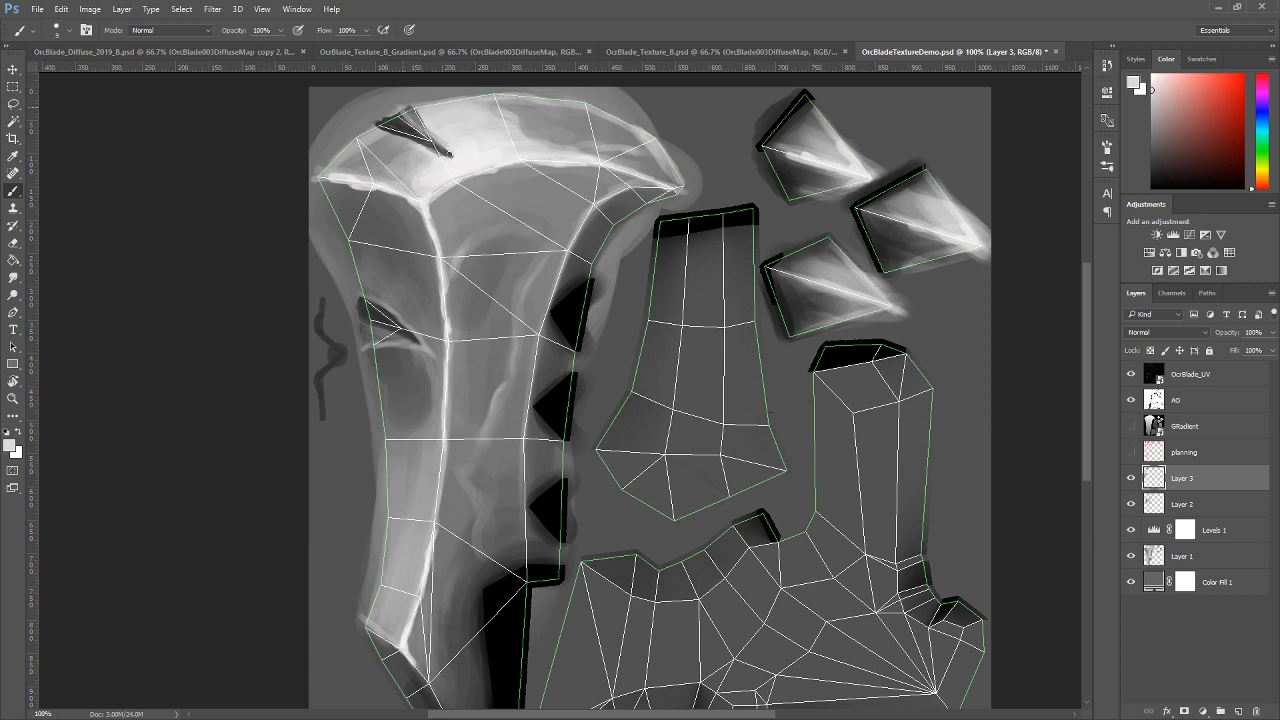
mouse_move(386, 119)
left_mouse_down()
mouse_move(413, 133)
mouse_move(384, 123)
mouse_move(440, 151)
left_mouse_up()
key("bracketright")
key("bracketright")
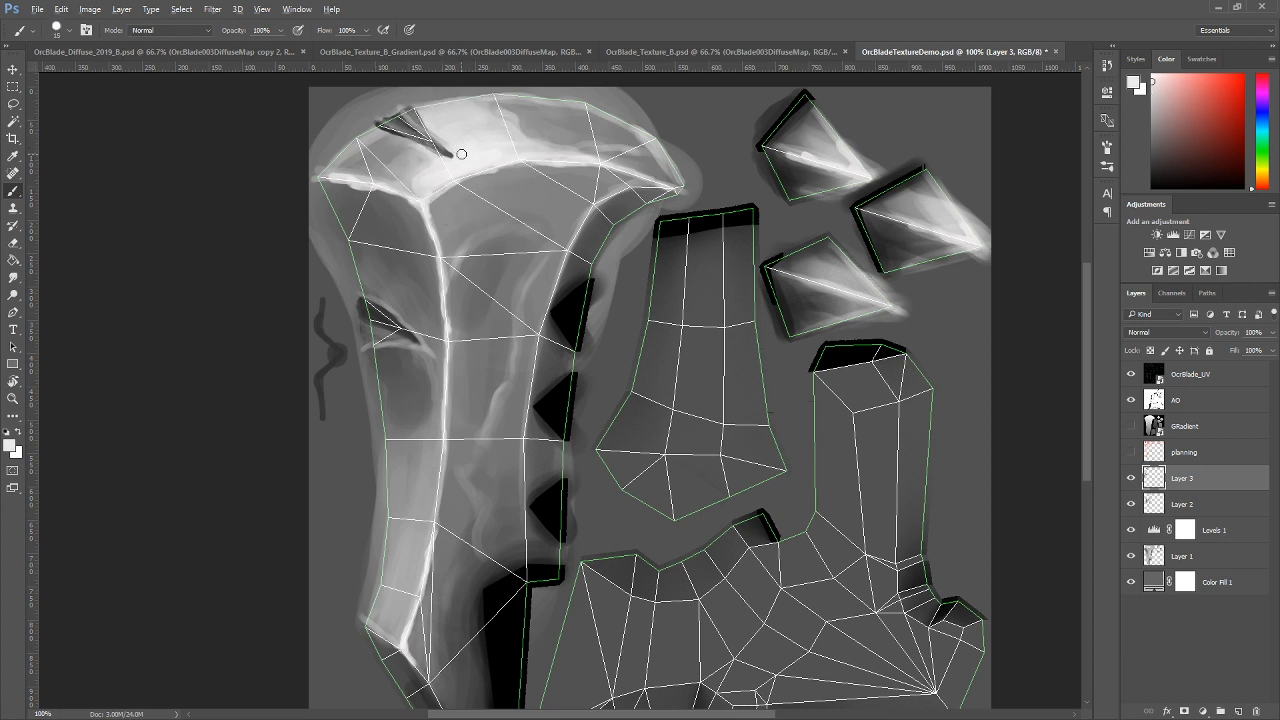
key("bracketleft")
key("bracketleft")
key("bracketleft")
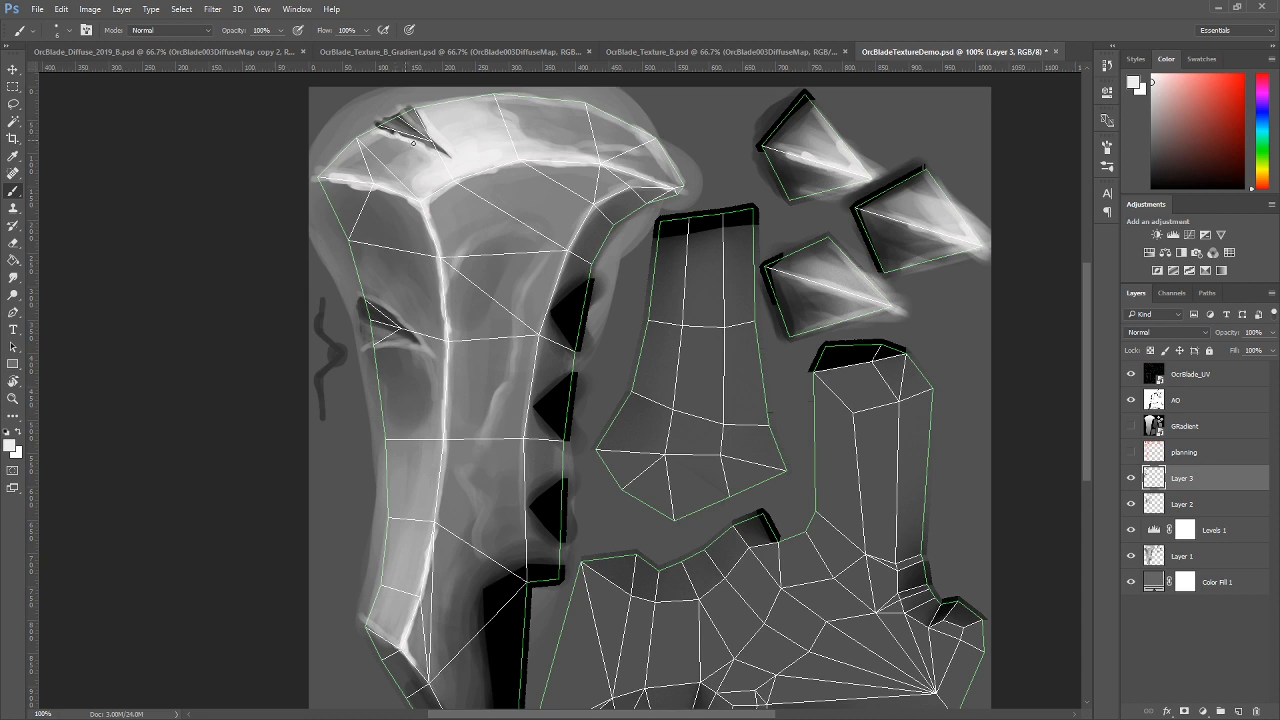
Hide the UV wireframe, save the texture, and inspect the painted notches on the blade models in 3ds Max.
key("ctrl+minus")
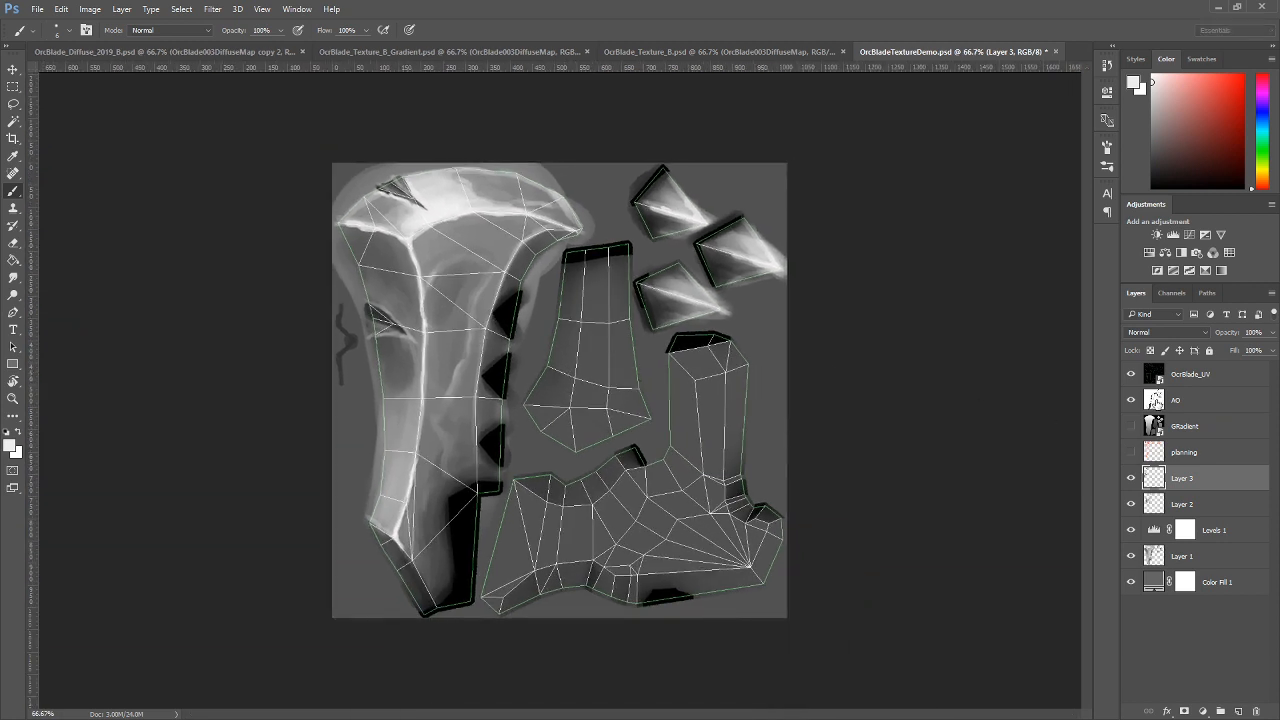
left_click(1131, 374)
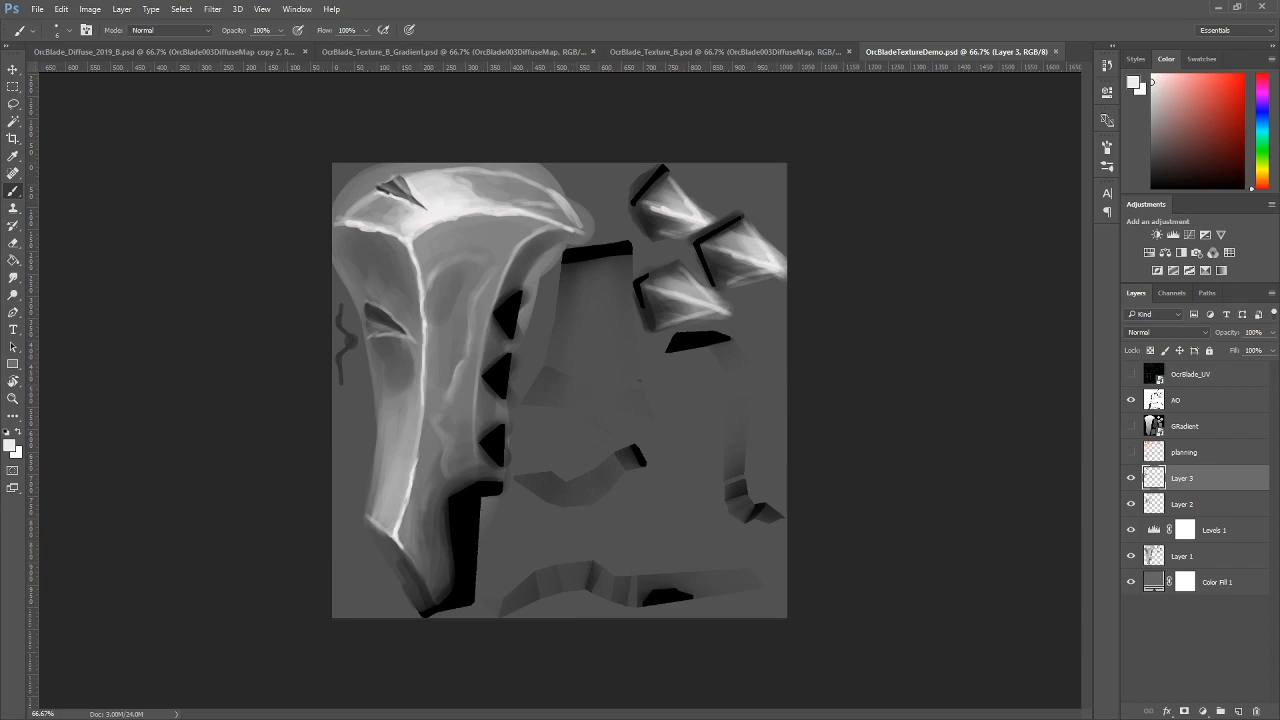
key("alt+Tab")
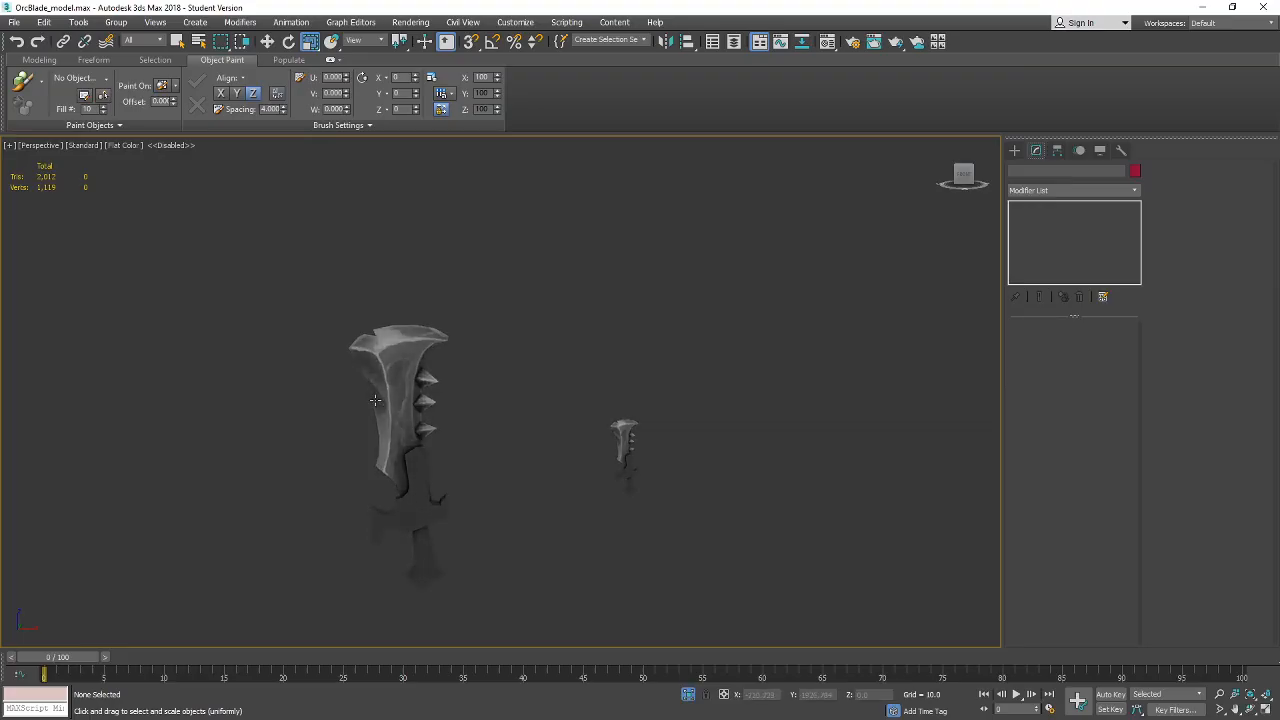
left_click_drag(493, 430, 575, 430)
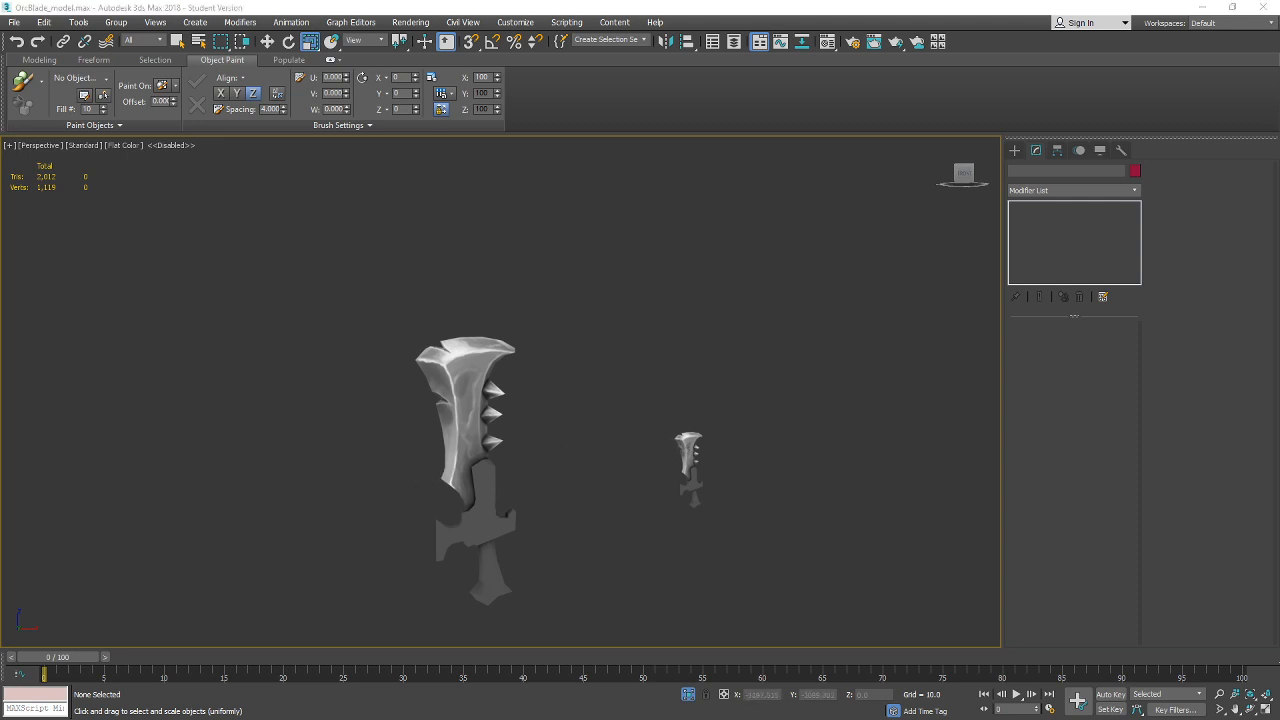
Return to Photoshop and paint a dark oval dent on the ridge beneath the blade's top rim with a sampled grey.
key("alt+Tab")
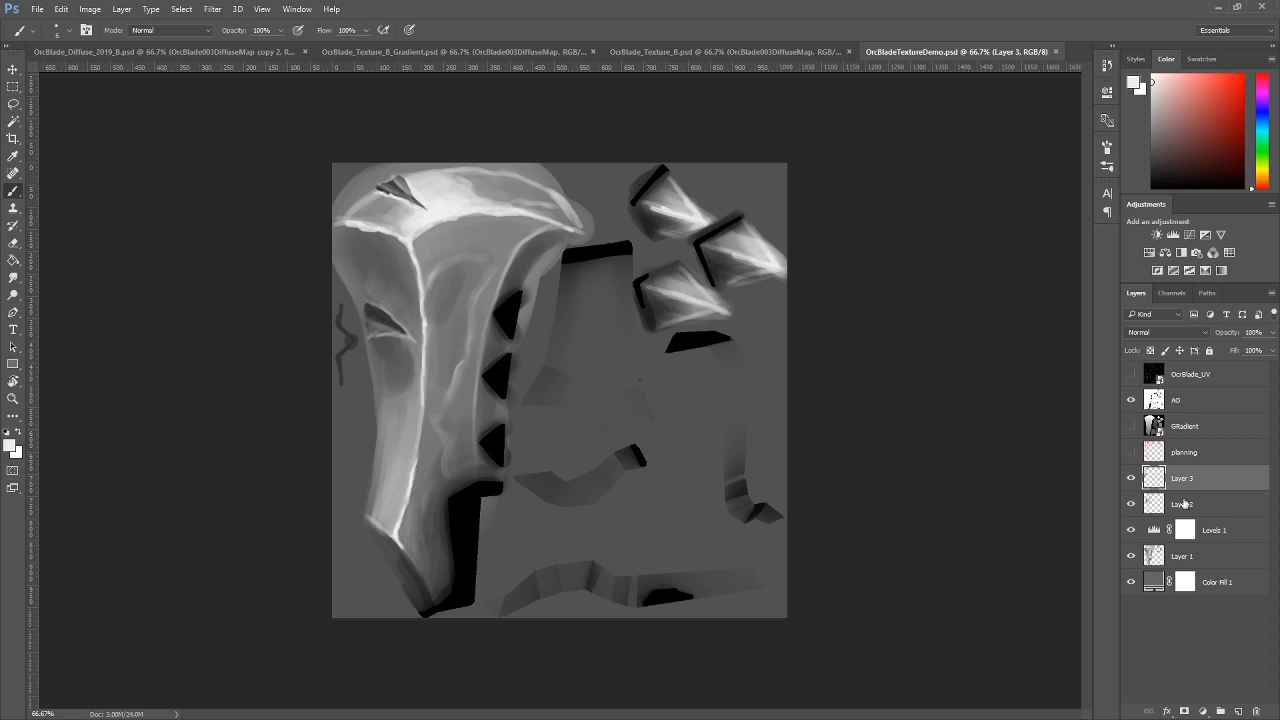
key("ctrl+plus")
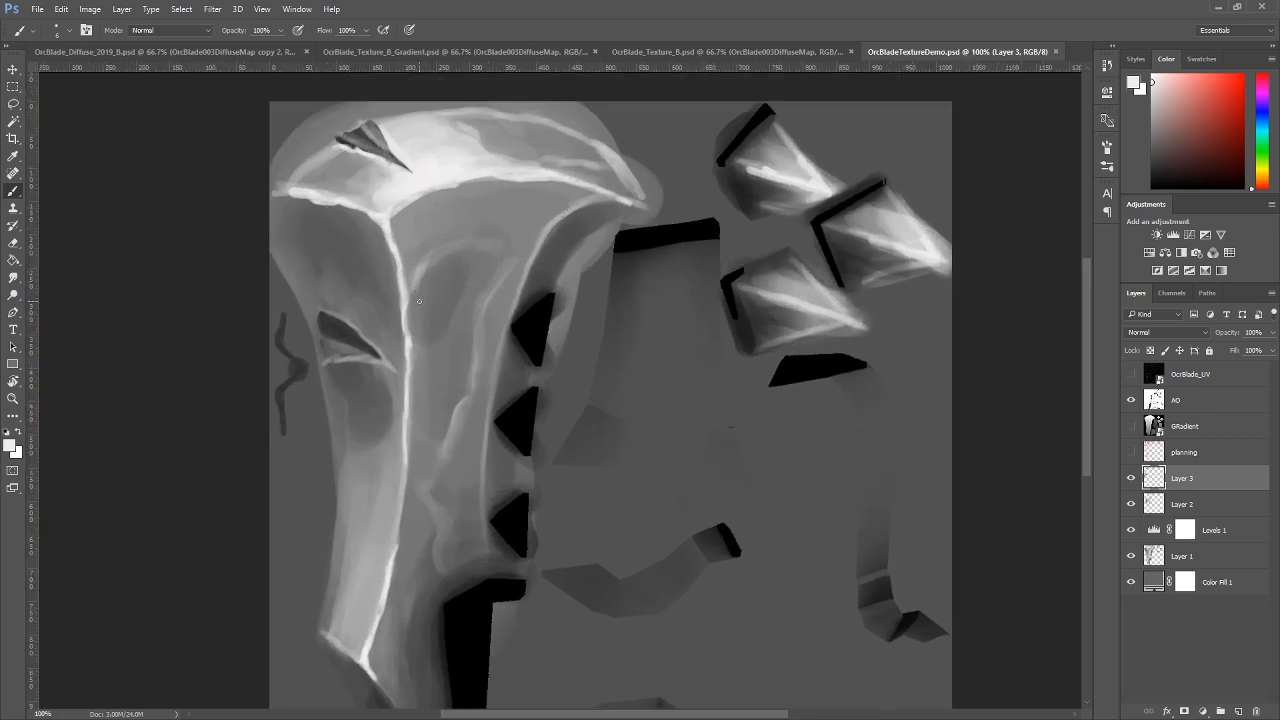
left_click(548, 264, "alt")
key("bracketright")
key("bracketright")
left_click_drag(500, 158, 533, 180)
key("bracketleft")
key("bracketleft")
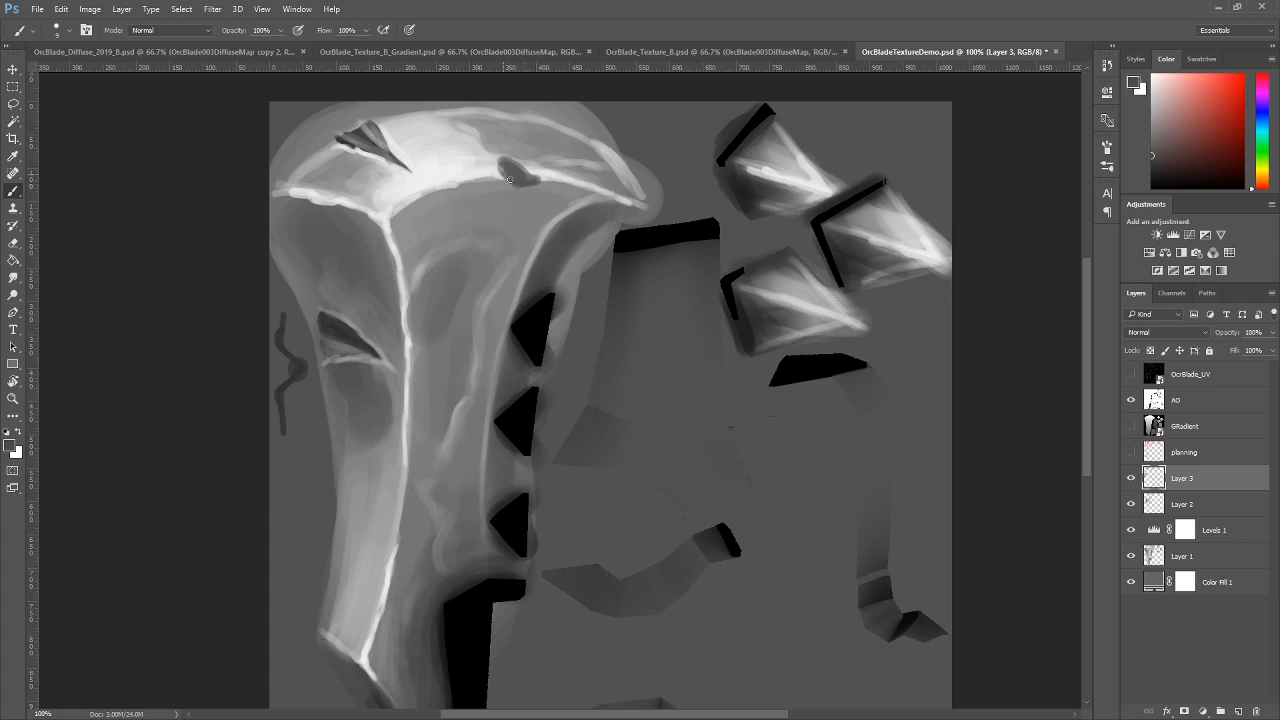
Sketch the dent's cross-section beside the blade in light grey, and paint light highlights around the dent's rim.
left_click(547, 179, "alt")
mouse_move(622, 121)
left_mouse_down()
mouse_move(662, 134)
mouse_move(706, 122)
left_mouse_up()
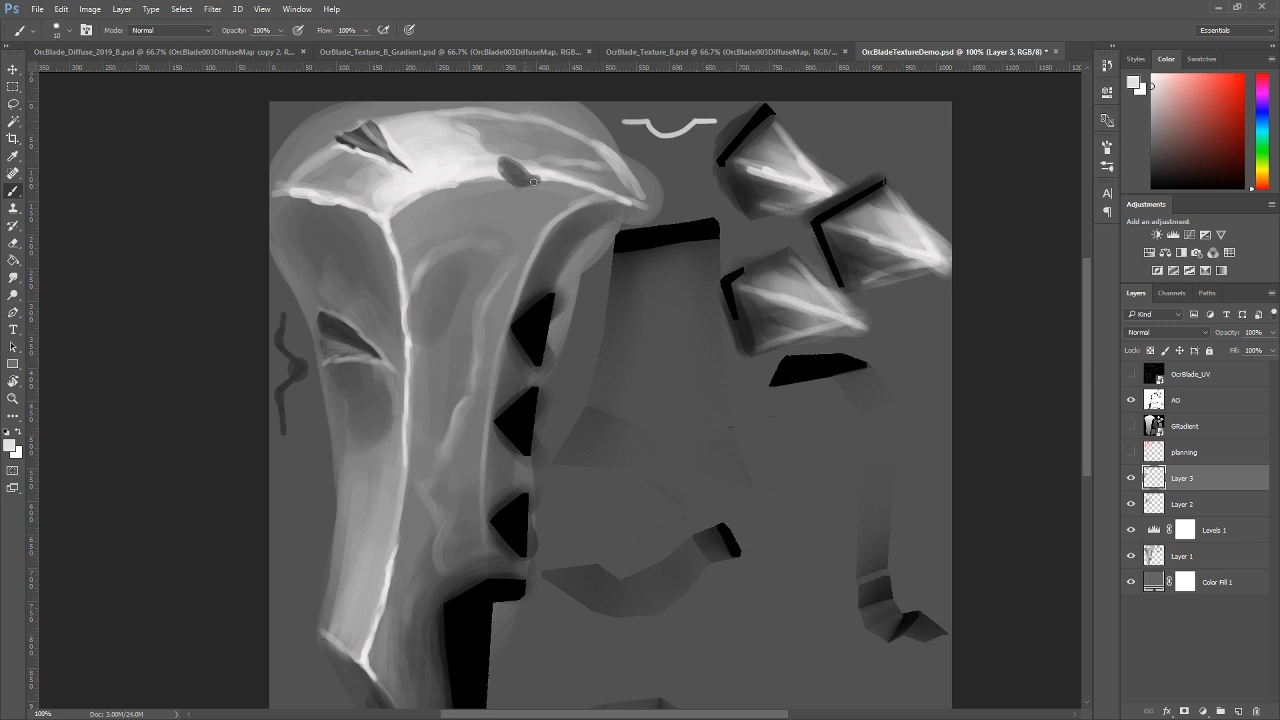
left_click_drag(532, 179, 514, 181)
left_click_drag(499, 176, 497, 158)
key("s")
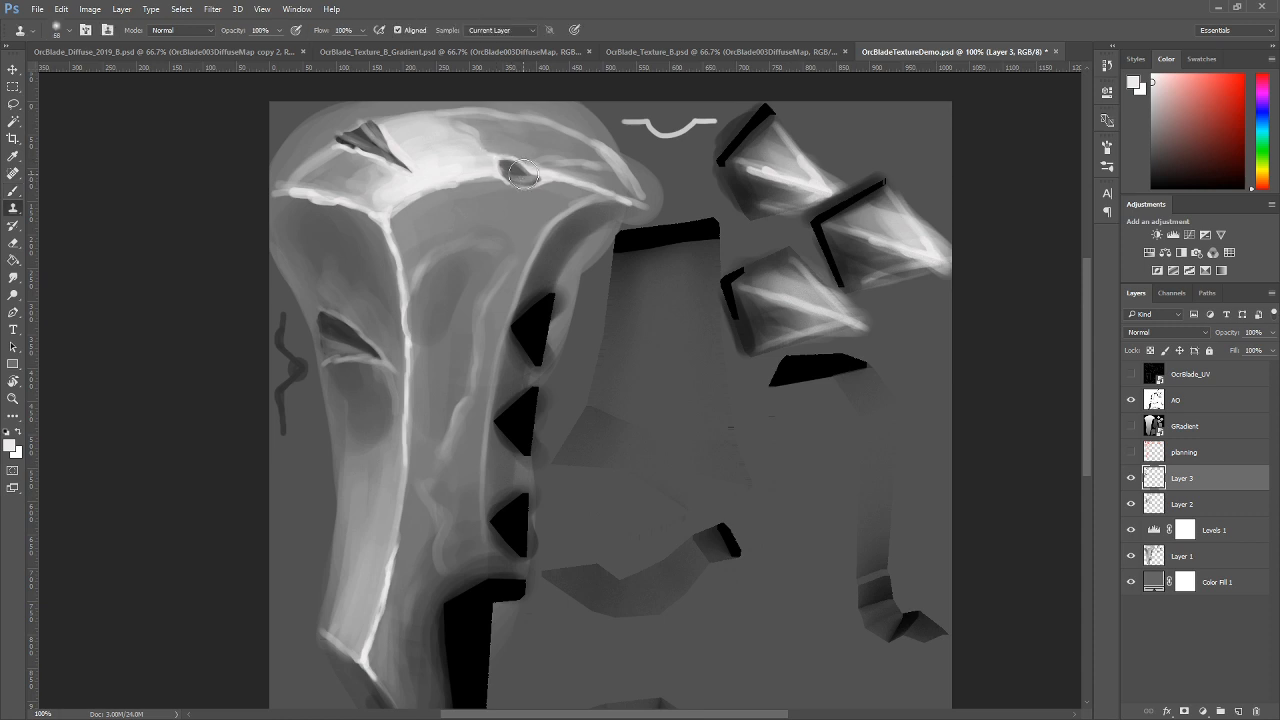
key("b")
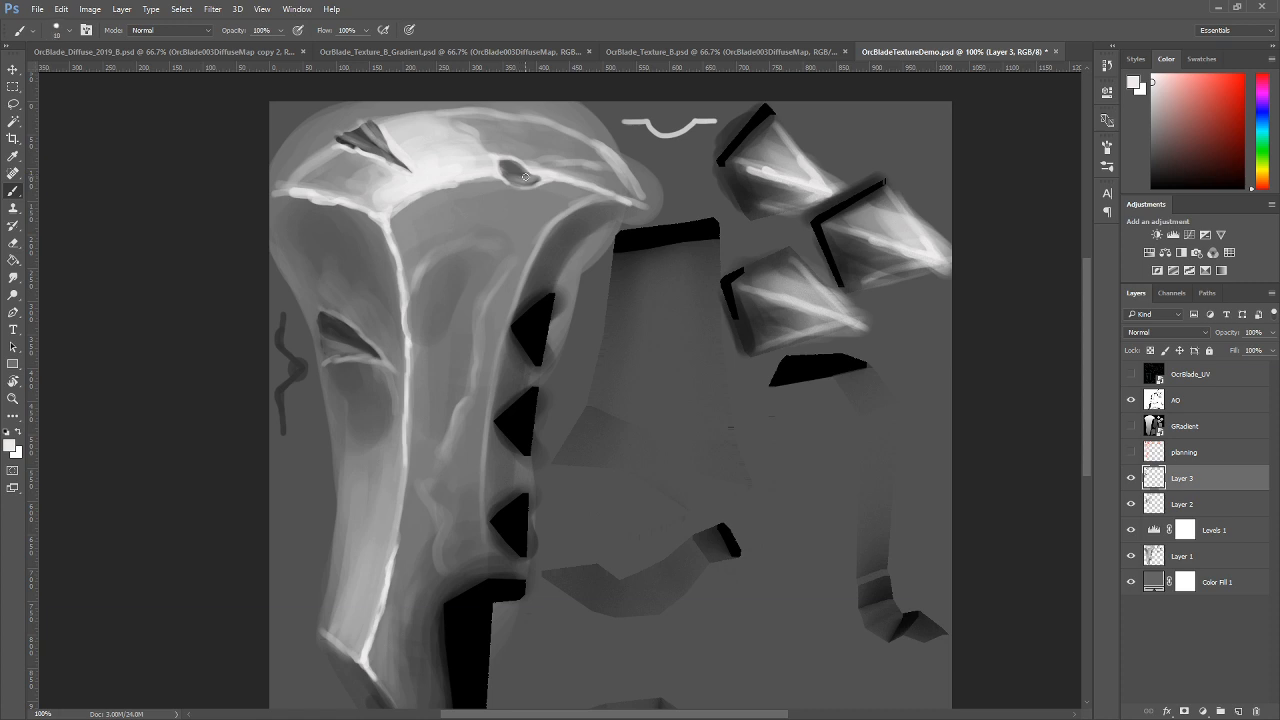
Shade the inside of the oval dent using a slightly larger brush.
key("bracketright")
key("bracketright")
key("bracketright")
left_click_drag(511, 171, 532, 177)
Paint two dark diamond-shaped notches across the blade's long central ridge, one near its upper end and one lower down.
left_click(515, 168, "alt")
key("bracketleft")
key("bracketleft")
left_click_drag(382, 253, 410, 266)
left_click(342, 328, "alt")
mouse_move(398, 258)
left_mouse_down()
mouse_move(378, 252)
mouse_move(420, 272)
mouse_move(392, 256)
left_mouse_up()
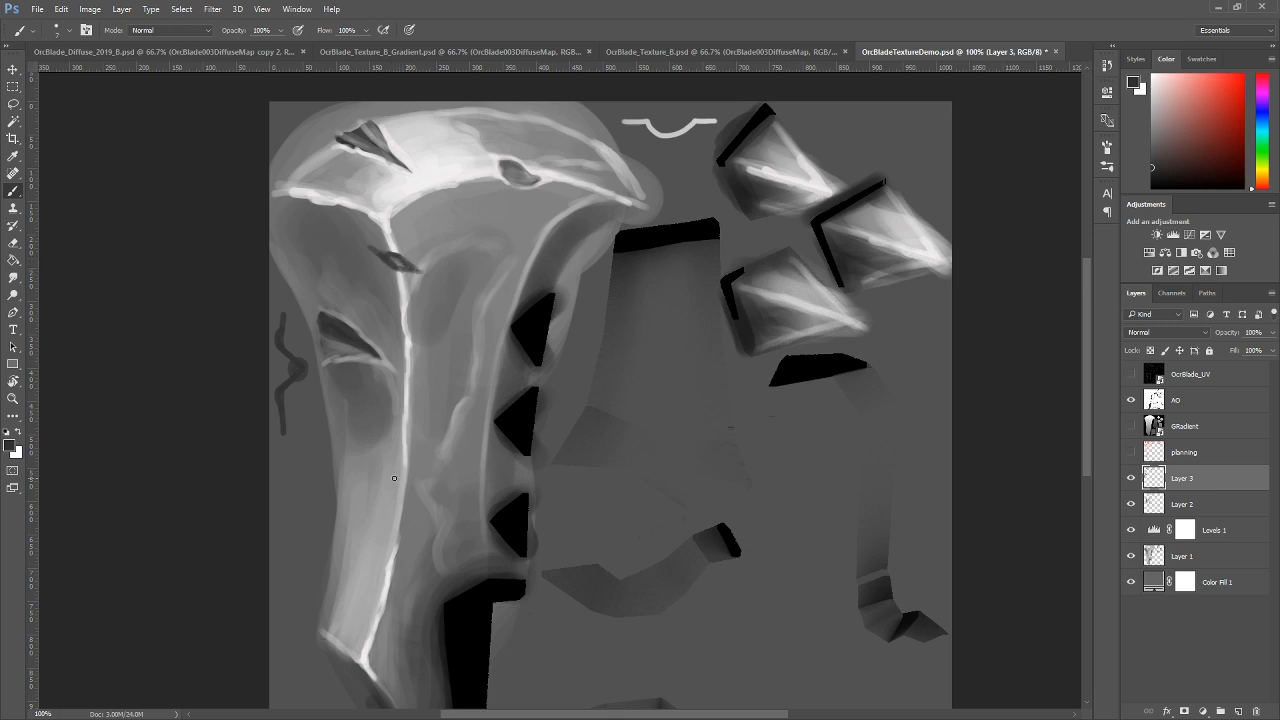
mouse_move(405, 471)
left_mouse_down()
mouse_move(426, 476)
mouse_move(403, 465)
mouse_move(372, 491)
mouse_move(402, 486)
mouse_move(404, 460)
mouse_move(386, 482)
mouse_move(412, 472)
mouse_move(385, 483)
mouse_move(419, 476)
mouse_move(405, 467)
left_mouse_up()
left_click_drag(394, 260, 386, 254)
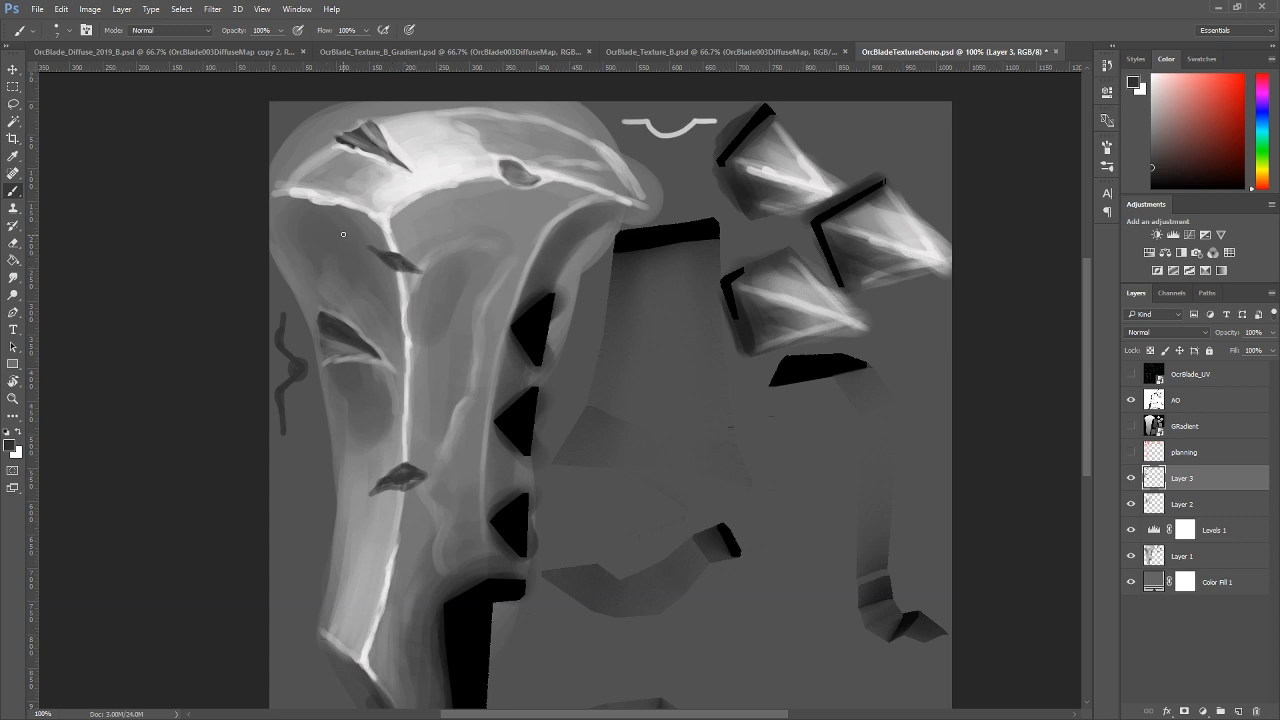
Look at the weapon reference image, and paint a small dark nick on the blade's lower outer edge, guided by the UV wireframe.
left_click(1131, 374)
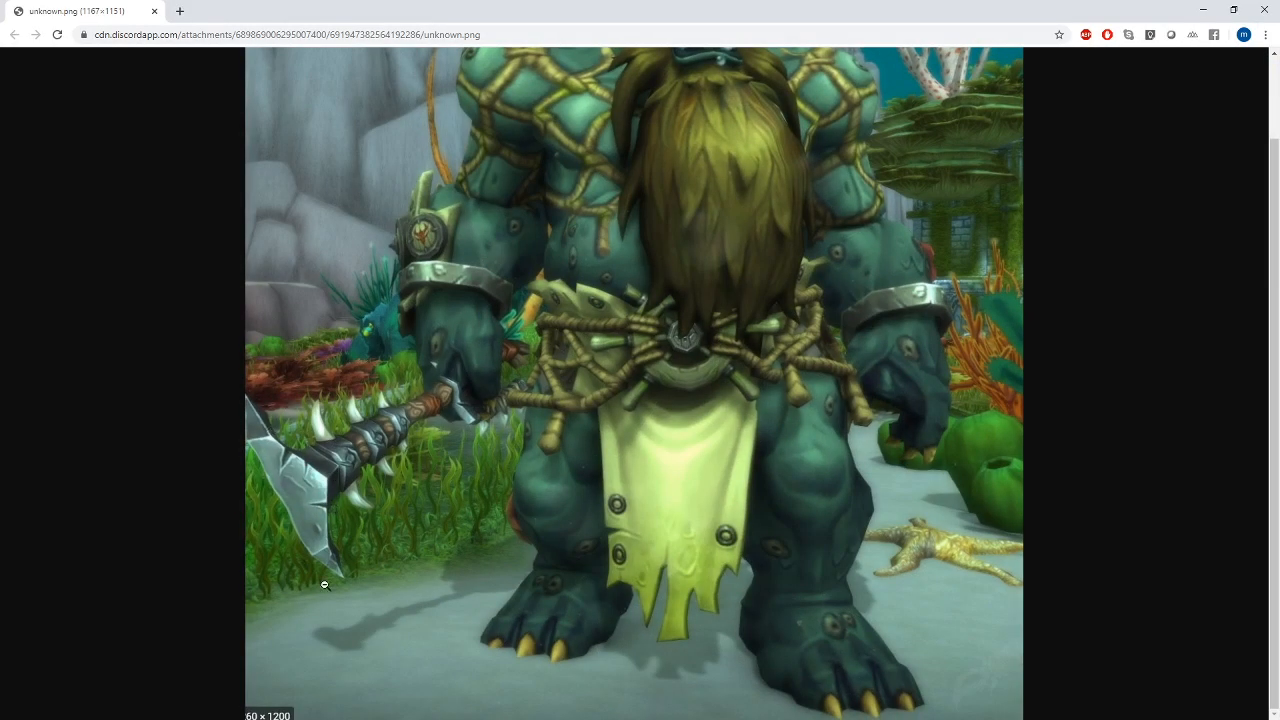
left_click(1200, 11)
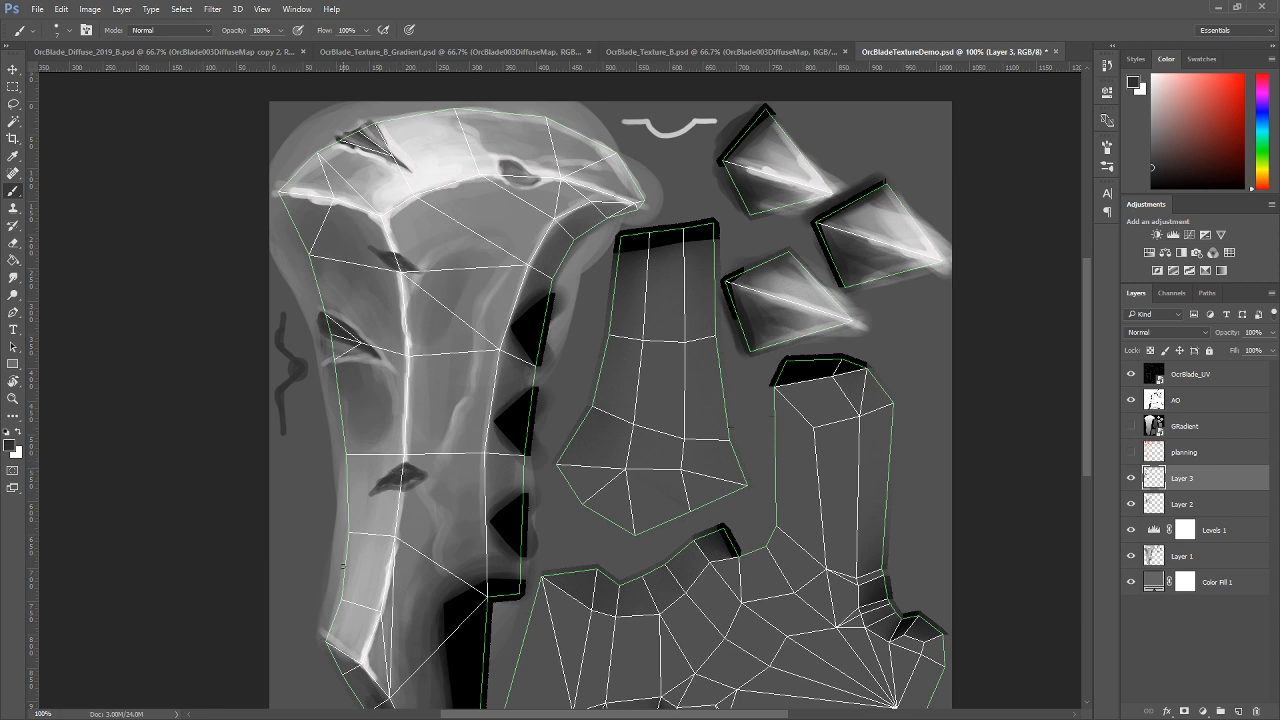
mouse_move(343, 565)
left_mouse_down()
mouse_move(364, 547)
mouse_move(353, 548)
left_mouse_up()
left_click(380, 230, "alt")
left_click(1131, 374)
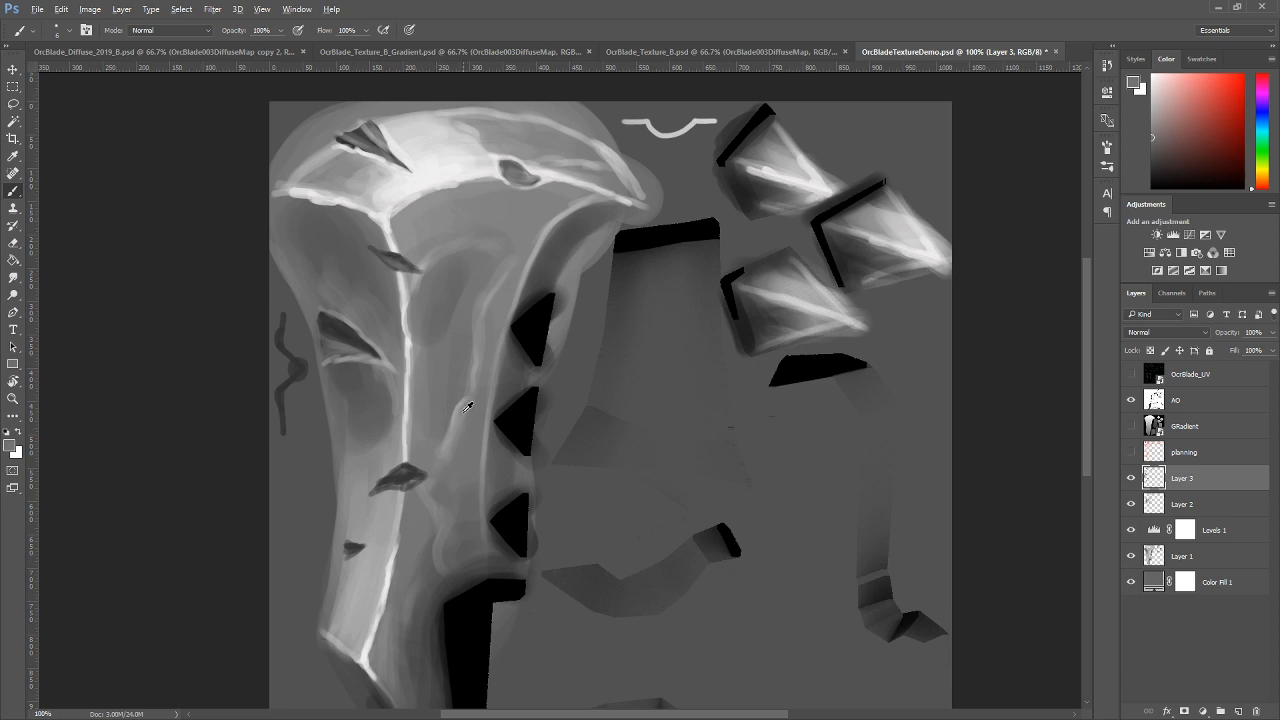
Add sampled grey shading to the lower ridge notch and light edging to the small nick on the outer edge.
left_click(438, 436, "alt")
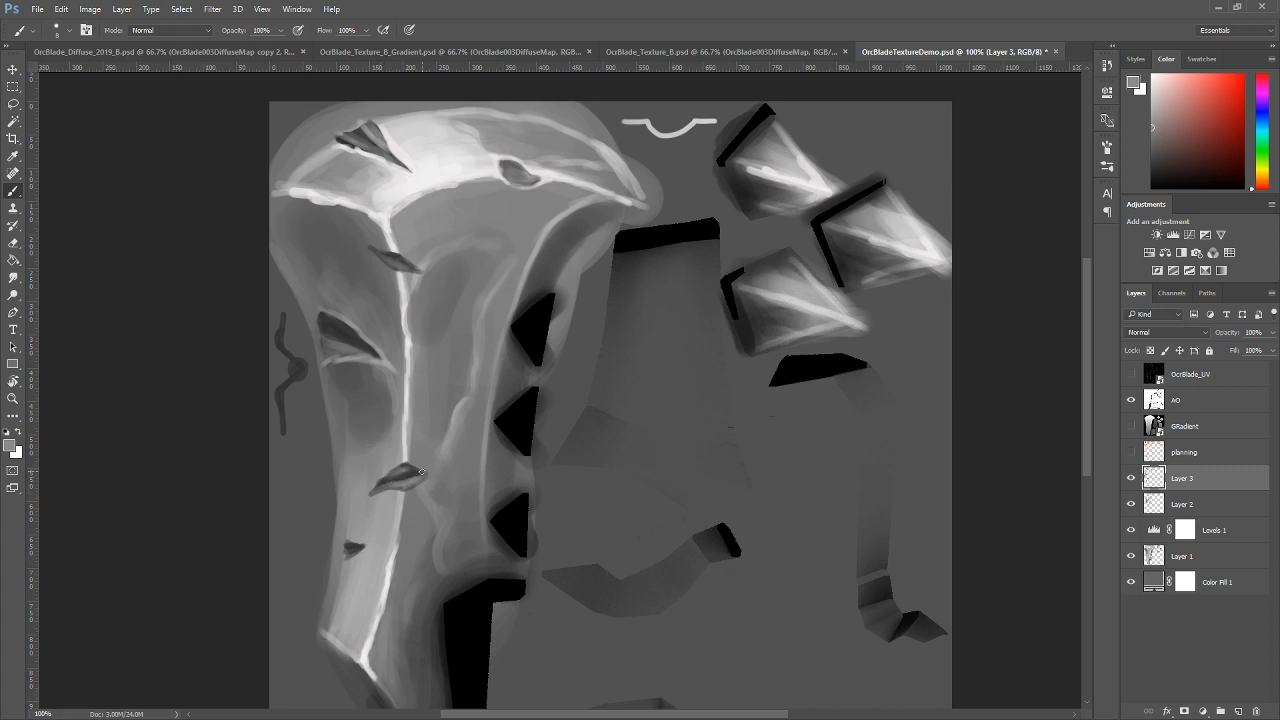
left_click_drag(412, 470, 398, 475)
left_click(359, 566, "alt")
left_click(353, 560, "alt")
mouse_move(357, 555)
left_mouse_down()
mouse_move(347, 560)
mouse_move(369, 547)
mouse_move(346, 540)
left_mouse_up()
Outline the lower ridge notch with sampled light greys, joining it to the ridge highlight and extending its pointed tip.
mouse_move(401, 518)
left_mouse_down()
mouse_move(404, 492)
mouse_move(427, 478)
mouse_move(370, 495)
left_mouse_up()
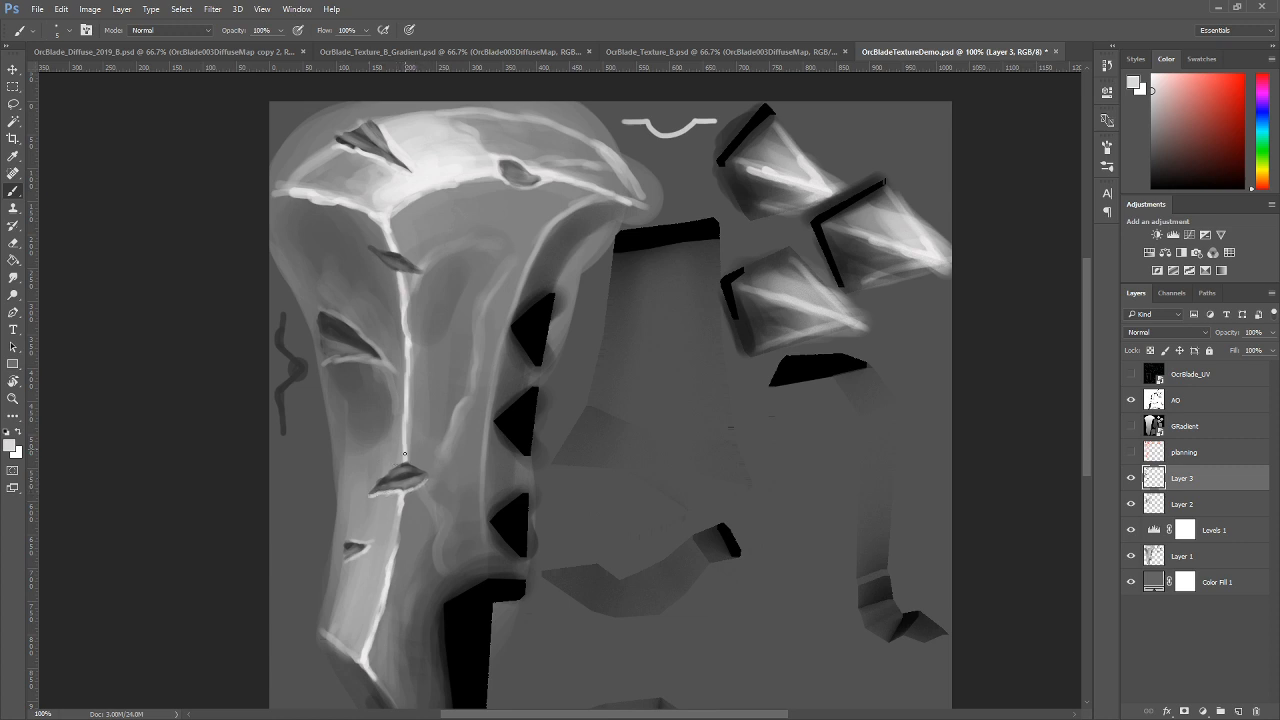
mouse_move(405, 454)
left_mouse_down()
mouse_move(357, 508)
mouse_move(397, 470)
left_mouse_up()
left_click(417, 460, "alt")
left_click(408, 455, "alt")
key("x")
left_click(360, 494, "alt")
left_click(385, 484, "alt")
left_click_drag(360, 503, 376, 492)
Paint light highlights around the upper ridge notch, extending a thin crack stroke from its tip.
left_click(396, 230, "alt")
left_click(391, 224, "alt")
left_click_drag(374, 246, 360, 236)
mouse_move(398, 274)
left_mouse_down()
mouse_move(356, 223)
mouse_move(423, 260)
mouse_move(396, 232)
mouse_move(421, 269)
left_mouse_up()
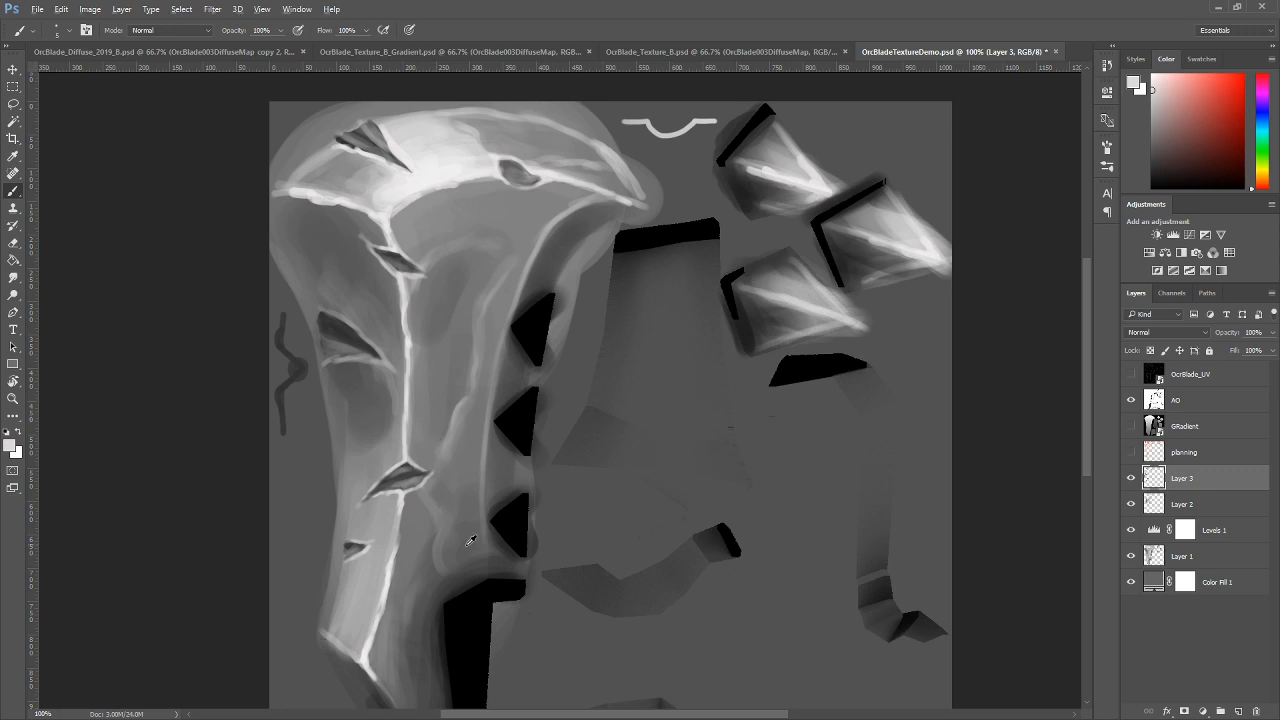
Lighten the lower face of the lower ridge notch with sampled greys, adjusting the brush size.
left_click(479, 563, "alt")
key("bracketright")
key("bracketright")
key("bracketright")
key("bracketleft")
left_click(449, 517, "alt")
key("bracketleft")
mouse_move(412, 482)
left_mouse_down()
mouse_move(372, 495)
mouse_move(396, 482)
left_mouse_up()
left_click(420, 480, "alt")
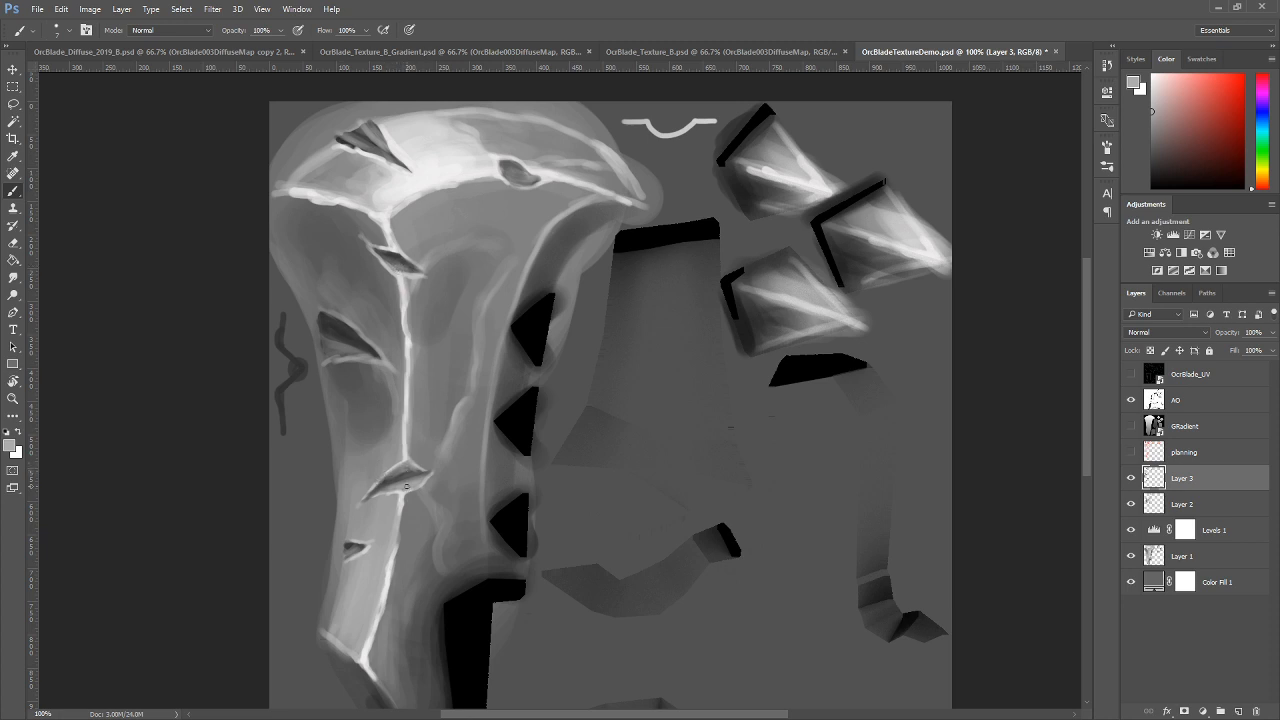
left_click(409, 494, "alt")
left_click_drag(404, 488, 409, 485)
Brighten the edges of the upper ridge notch and the top-rim notch with a sampled light grey.
left_click(402, 267, "alt")
left_click_drag(387, 252, 417, 268)
mouse_move(367, 149)
left_mouse_down()
mouse_move(342, 140)
mouse_move(368, 152)
left_mouse_up()
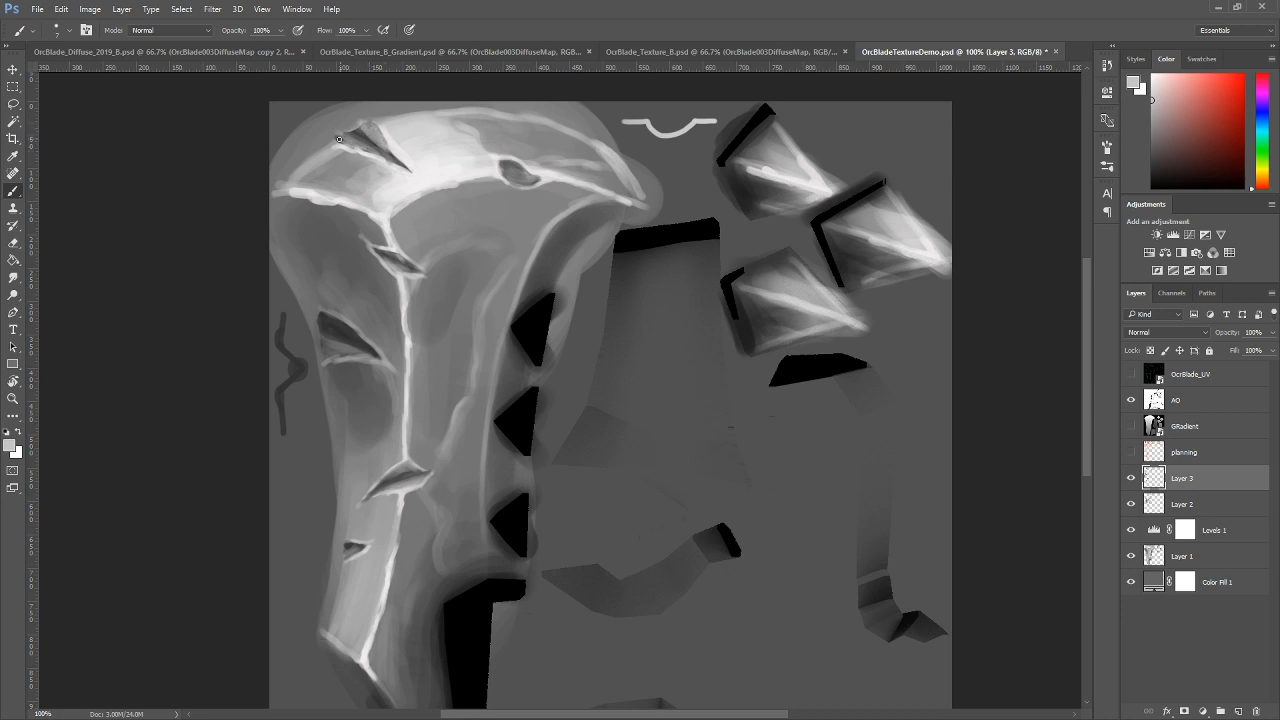
Touch up the top-rim dent with light grey and paint the upper edge of the blade's outer-side notch with a sampled mid grey.
mouse_move(529, 168)
left_mouse_down()
mouse_move(504, 162)
mouse_move(523, 185)
mouse_move(541, 180)
left_mouse_up()
left_click(376, 333, "alt")
key("bracketright")
key("bracketright")
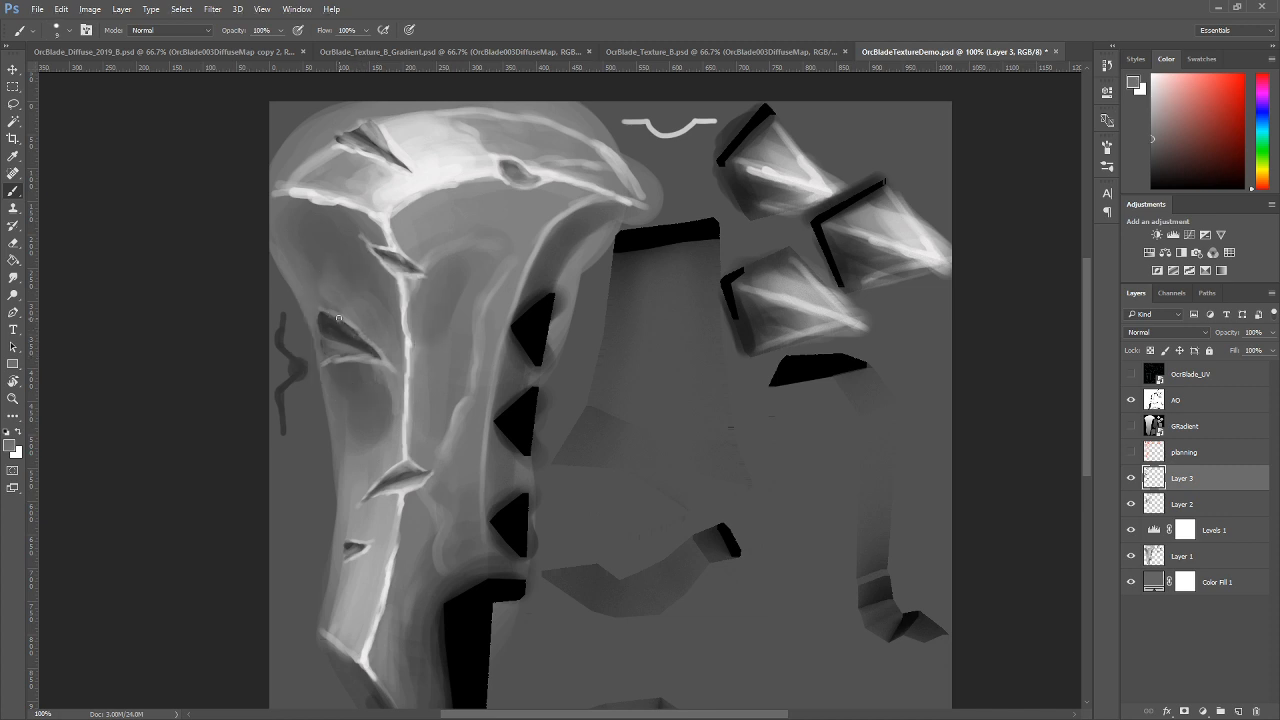
left_click_drag(324, 314, 346, 326)
key("ctrl+minus")
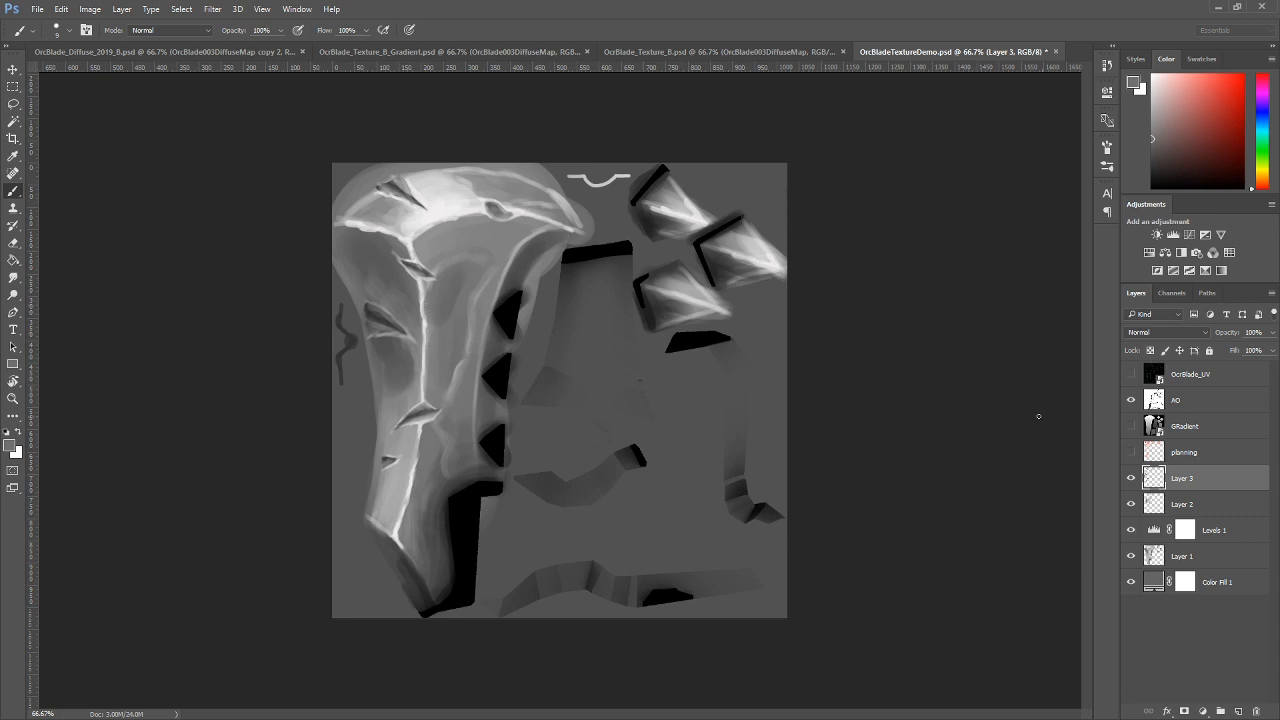
Save the texture and inspect the updated blade on the model in 3ds Max.
key("ctrl+s")
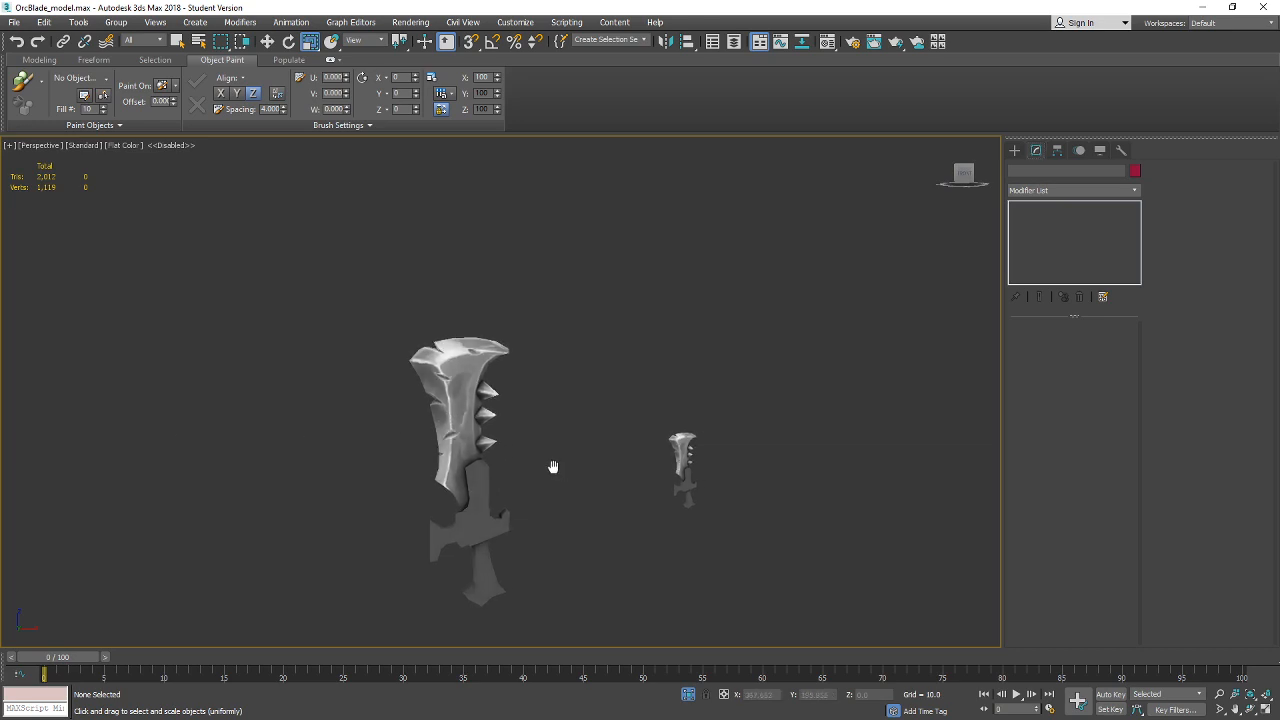
left_click_drag(553, 467, 490, 430)
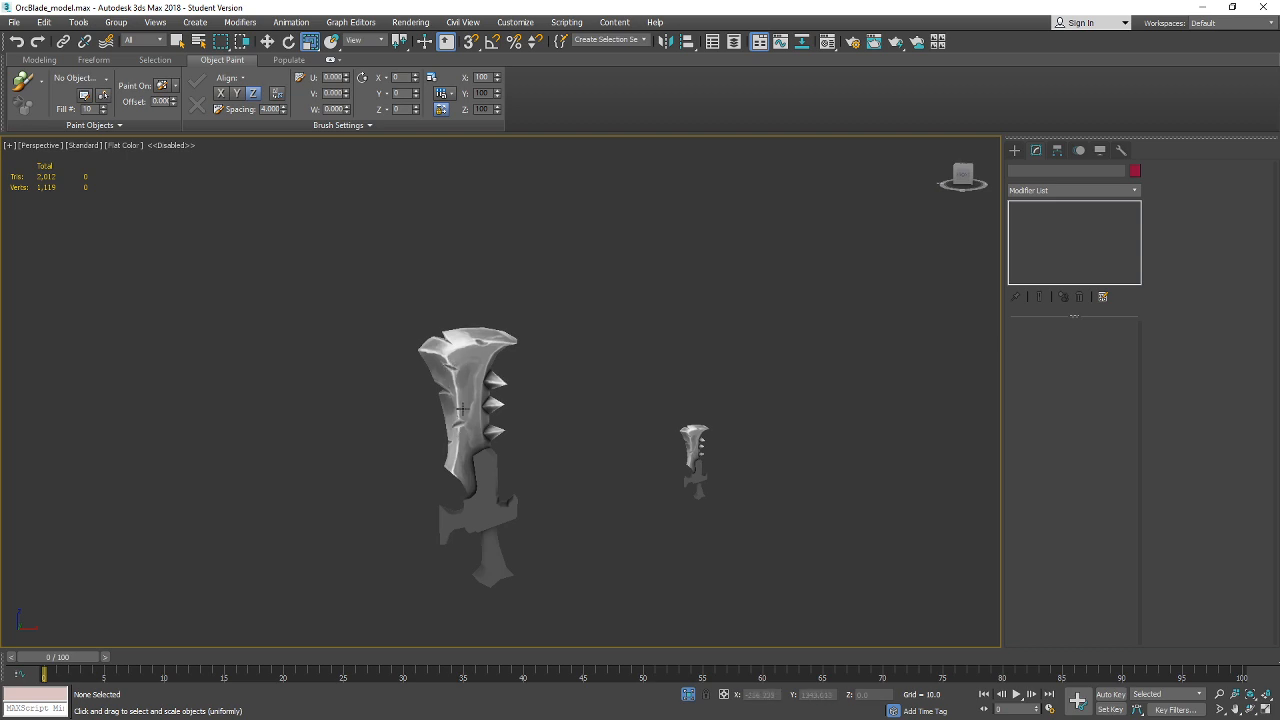
mouse_move(513, 459)
left_mouse_down()
mouse_move(548, 466)
mouse_move(603, 449)
mouse_move(576, 413)
mouse_move(541, 453)
mouse_move(516, 446)
mouse_move(538, 461)
mouse_move(524, 463)
left_mouse_up()
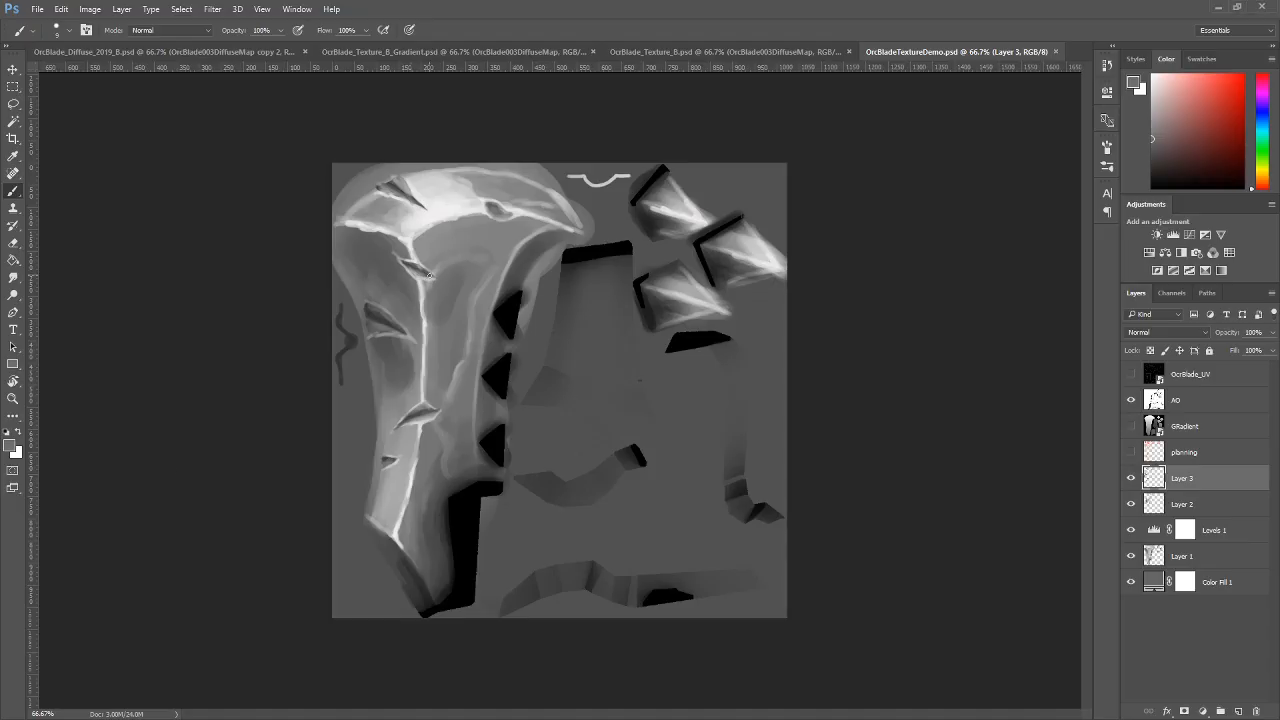
Back in Photoshop, lasso the upper ridge notch, scale it to about 67%, nudge it slightly right along the ridge and deselect.
key("l")
mouse_move(447, 258)
left_mouse_down()
mouse_move(371, 246)
mouse_move(390, 294)
mouse_move(428, 307)
mouse_move(453, 301)
mouse_move(452, 262)
left_mouse_up()
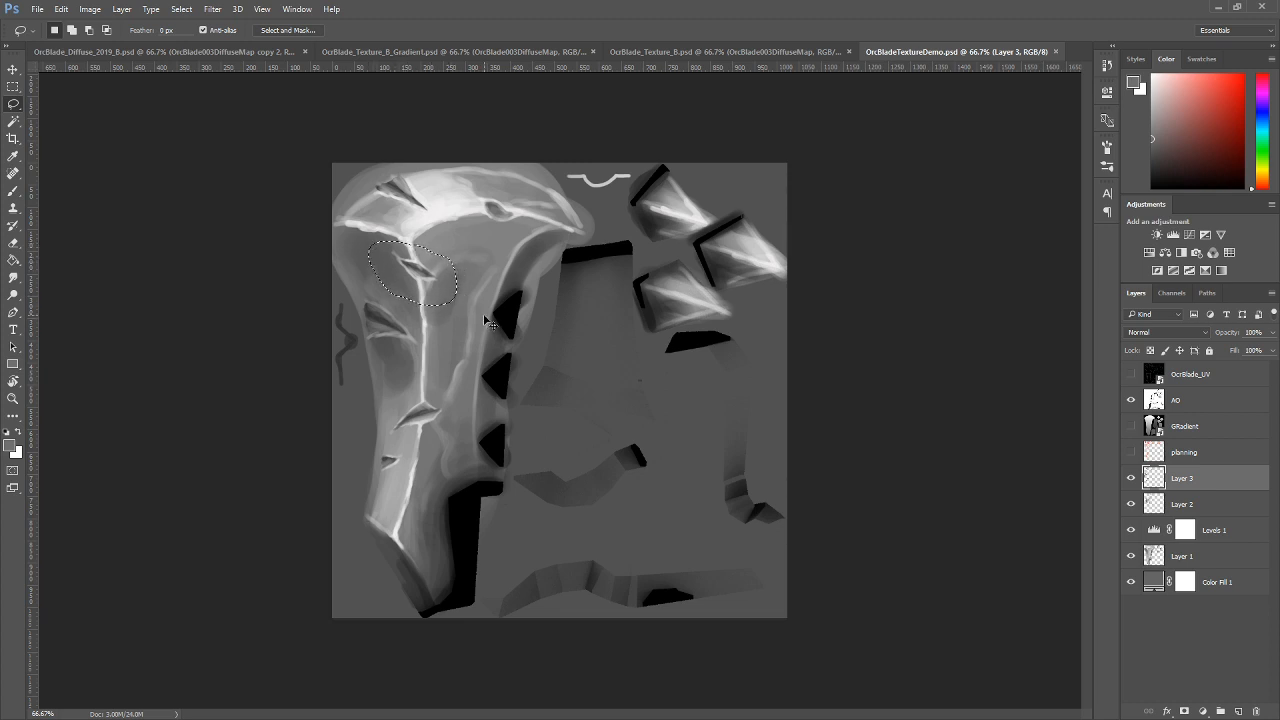
key("ctrl+t")
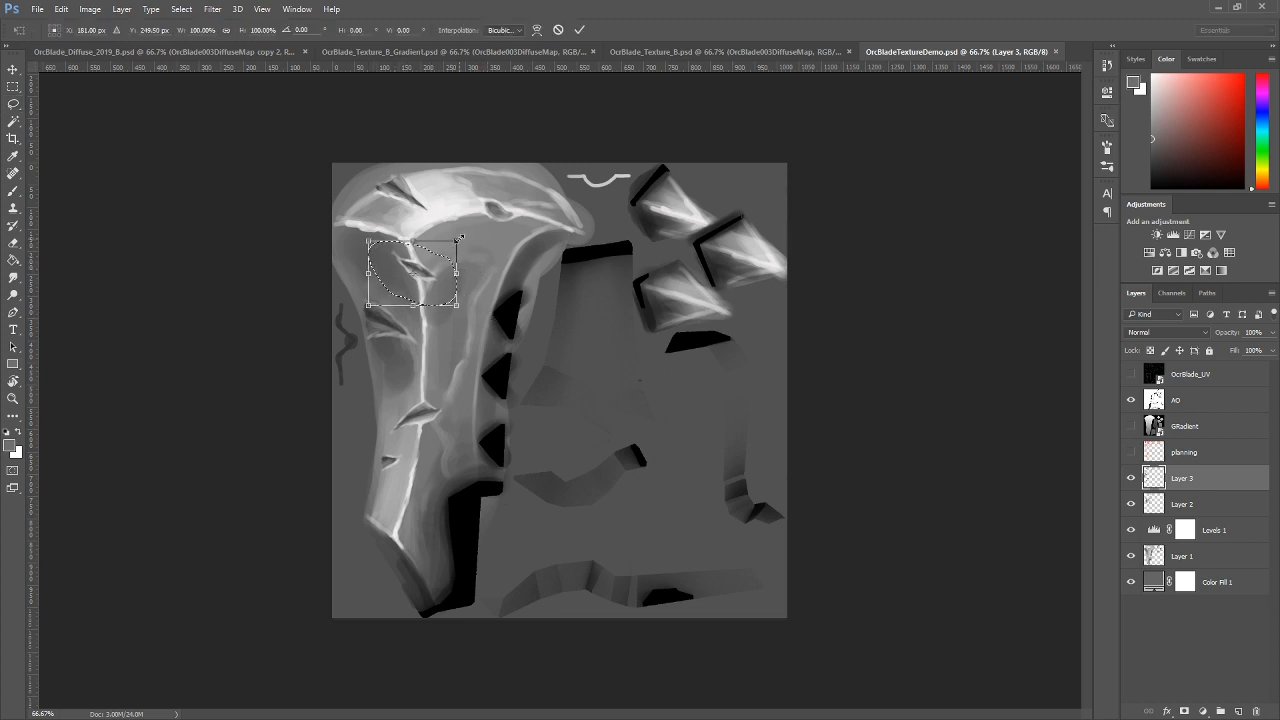
left_click_drag(457, 240, 447, 248)
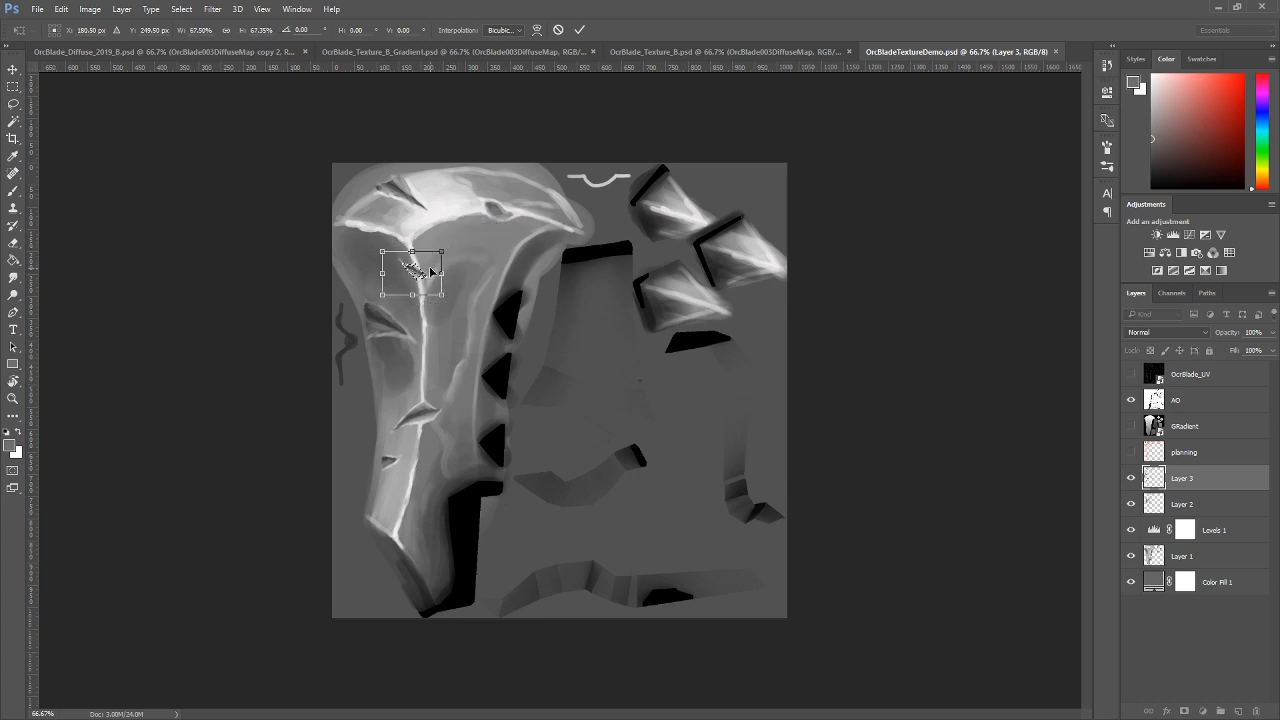
key("Right")
key("Right")
left_click(579, 30)
key("ctrl+d")
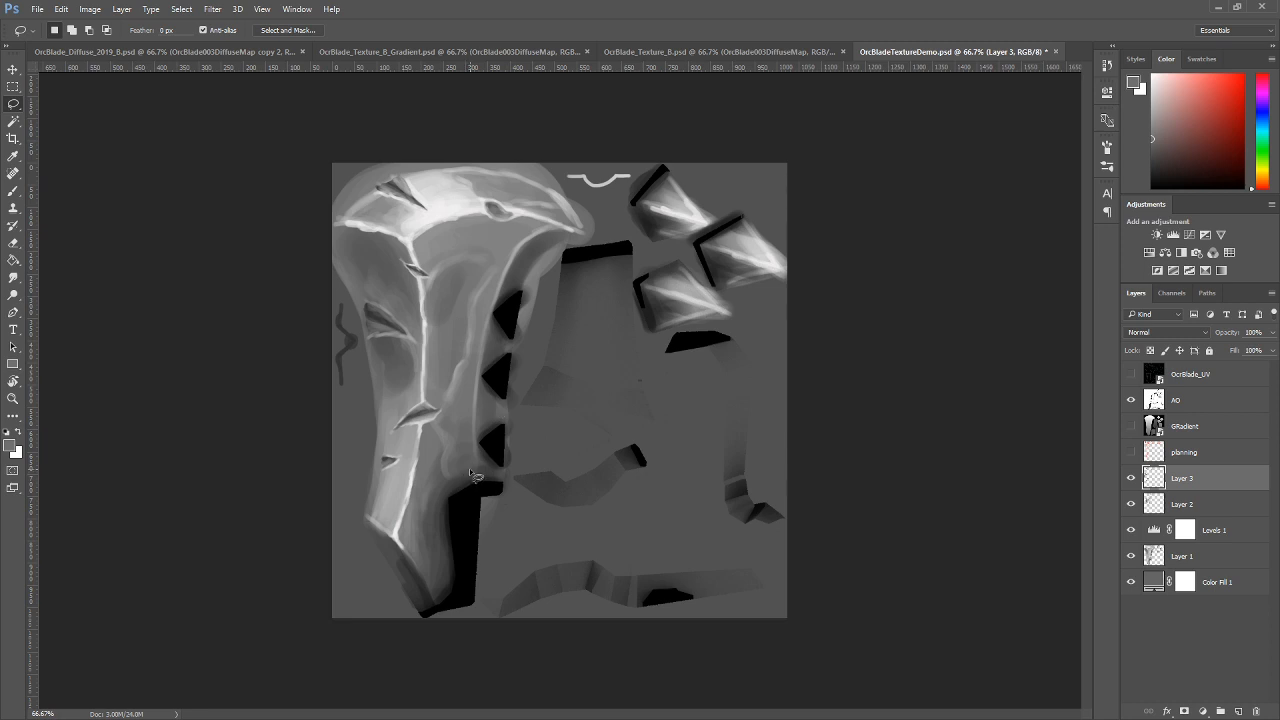
Paint small dents with sampled greys on the lower blade face, below the top rim and near the lower ridge.
key("b")
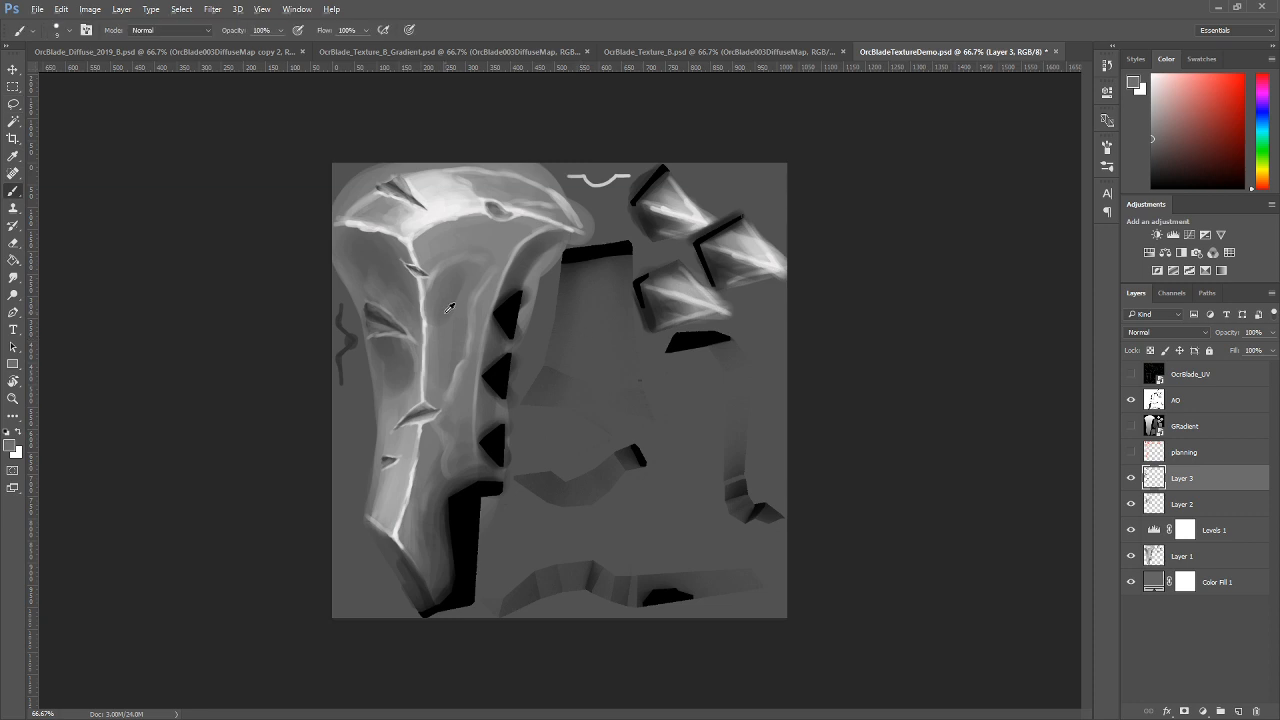
left_click(462, 465, "alt")
key("bracketright")
left_click_drag(446, 438, 452, 446)
left_click(453, 231)
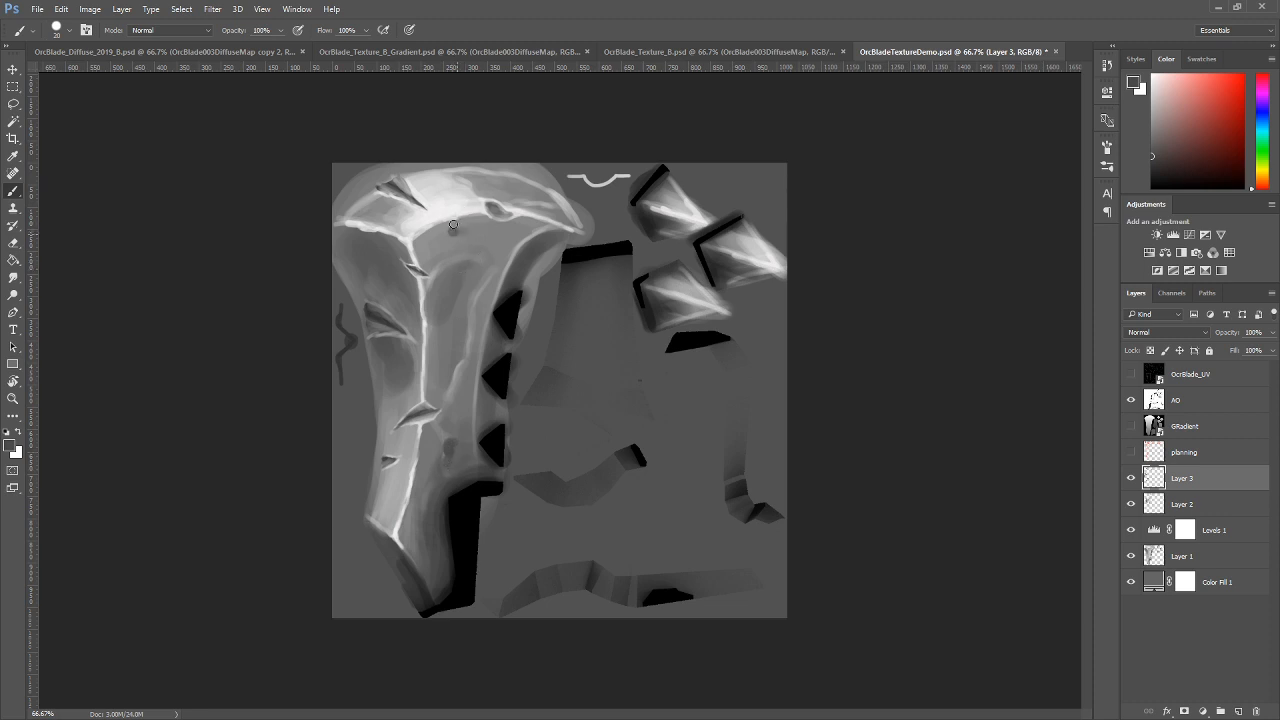
left_click_drag(456, 231, 473, 235)
left_click(398, 521, "alt")
left_click(452, 222, "alt")
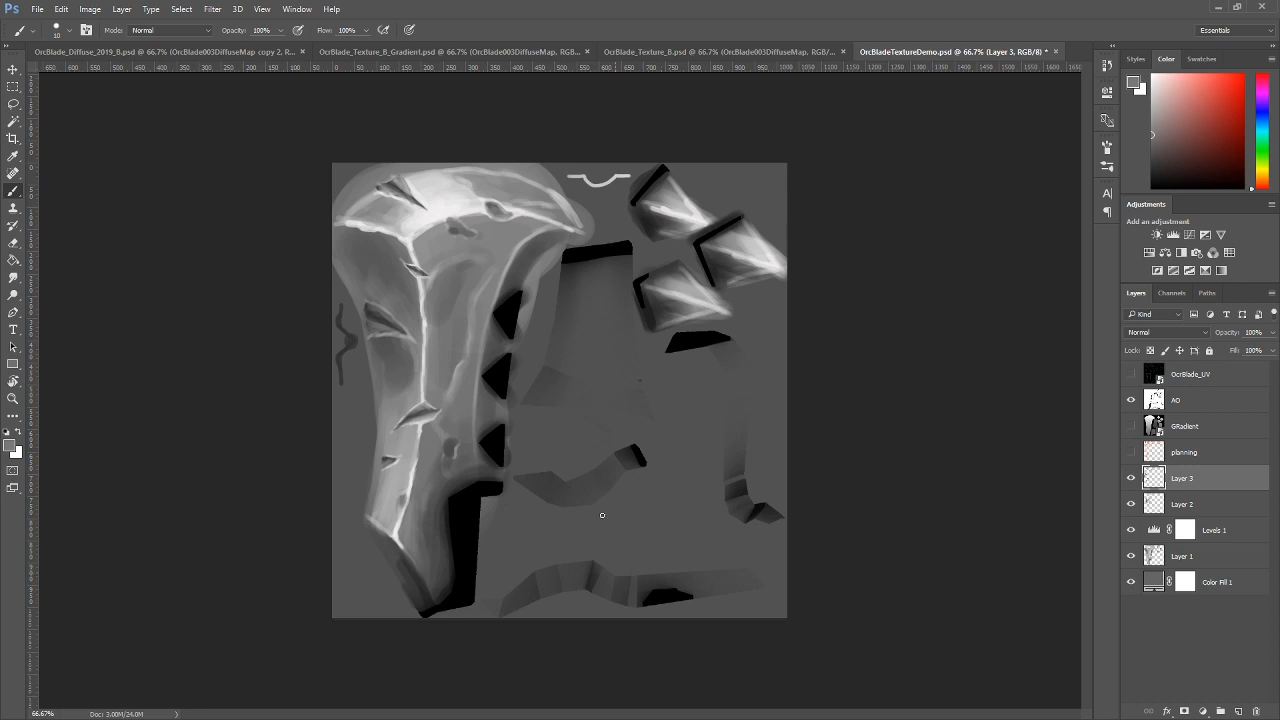
Add a new layer above Layer 3 in Color blend mode and consult the creature reference image in the browser.
left_click(1238, 712)
left_click(1190, 332)
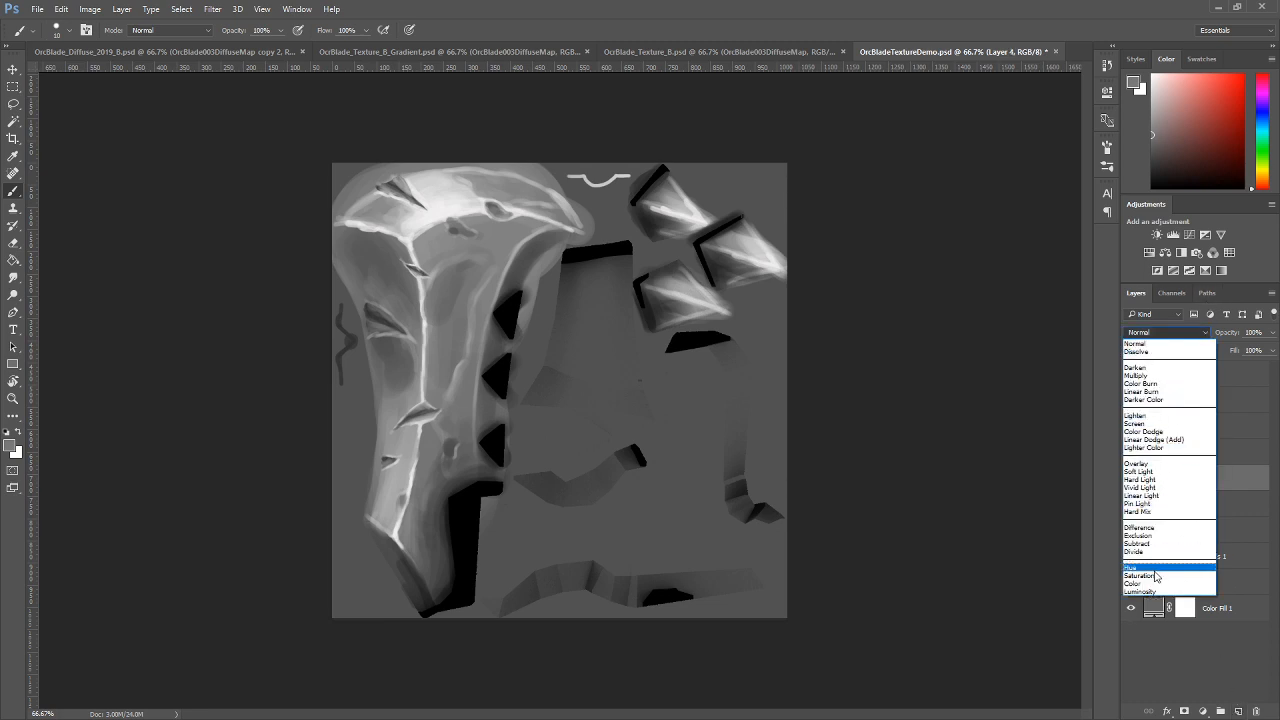
left_click(1158, 586)
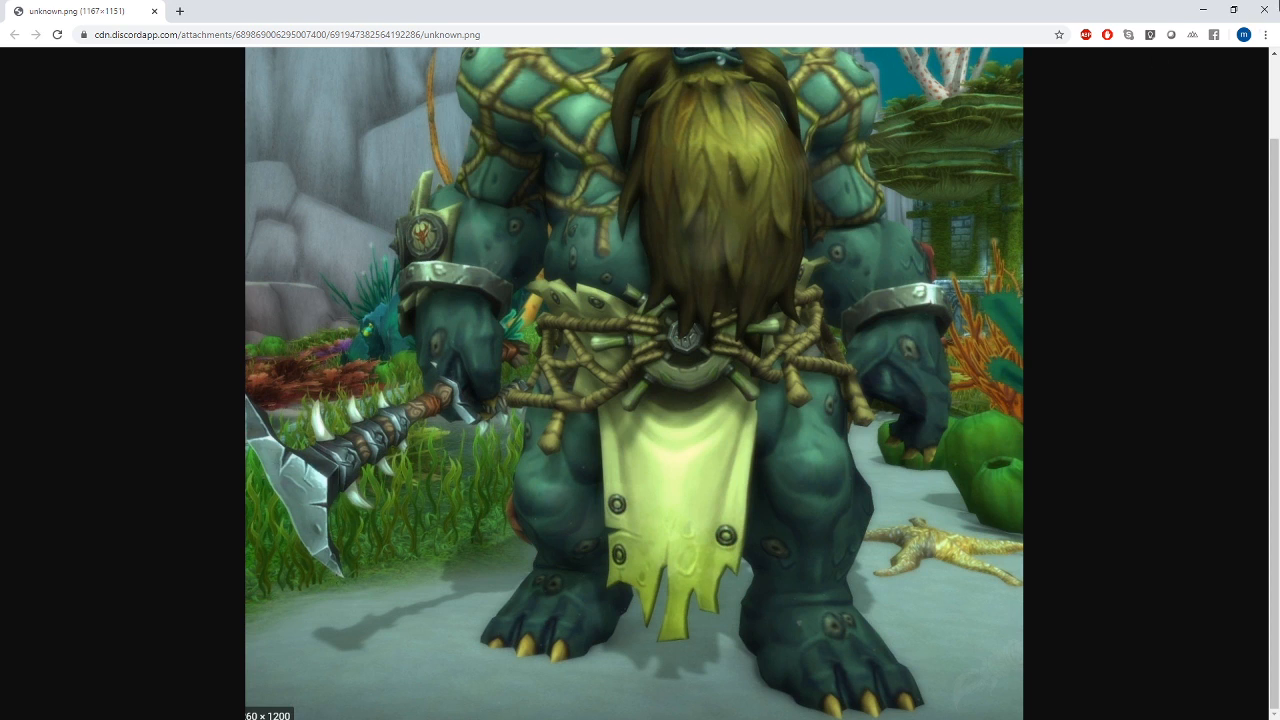
left_click(1203, 9)
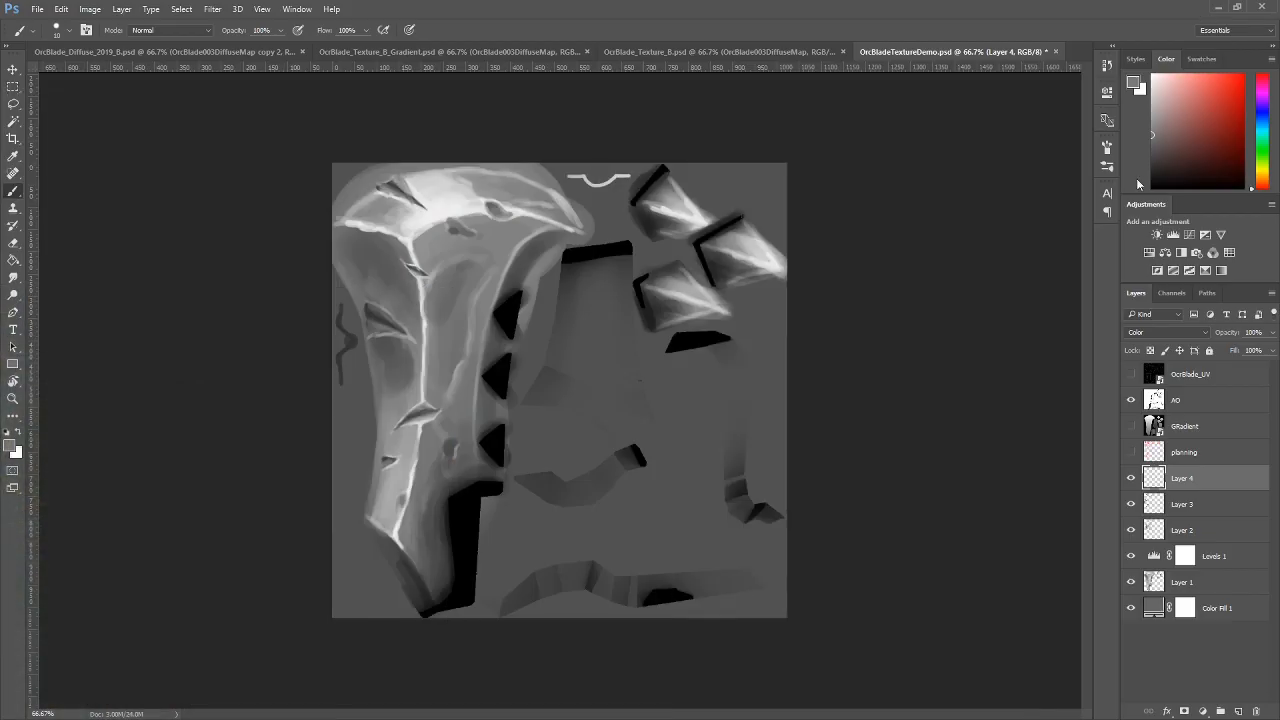
Touch up the ridge and dent highlights on Layer 3 with a sampled near-white.
left_click(1218, 506)
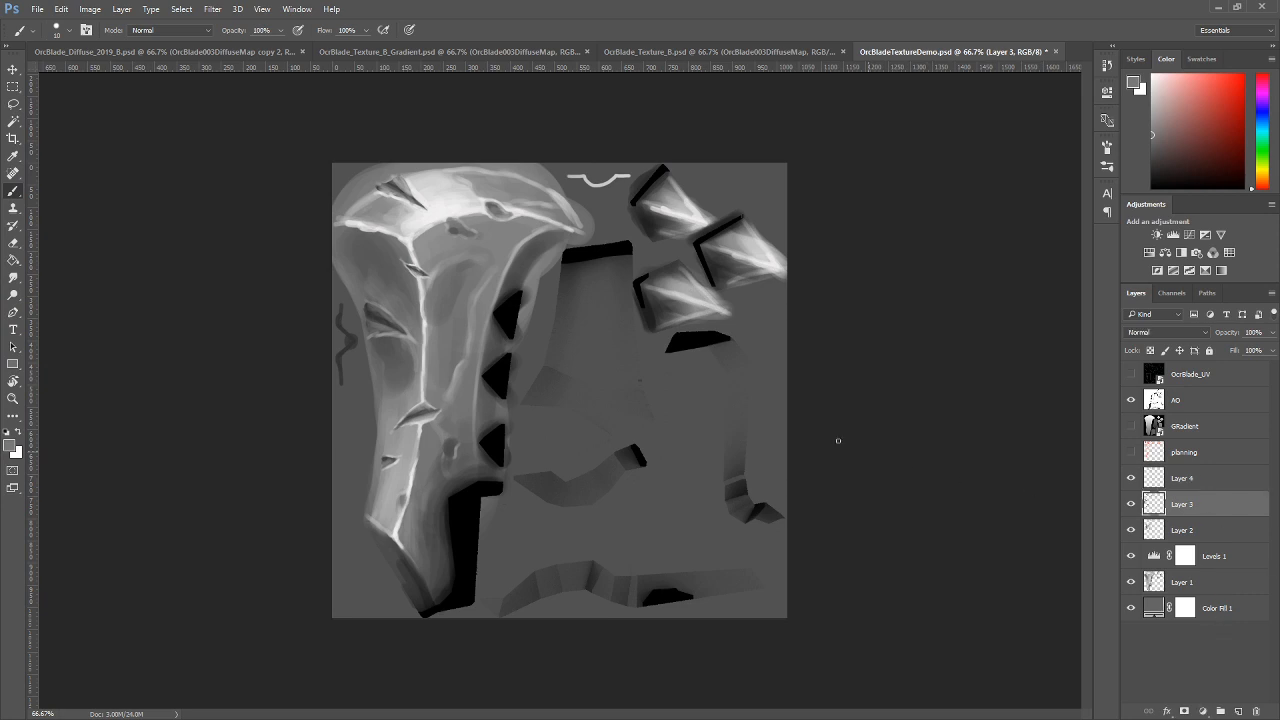
left_click(430, 225, "alt")
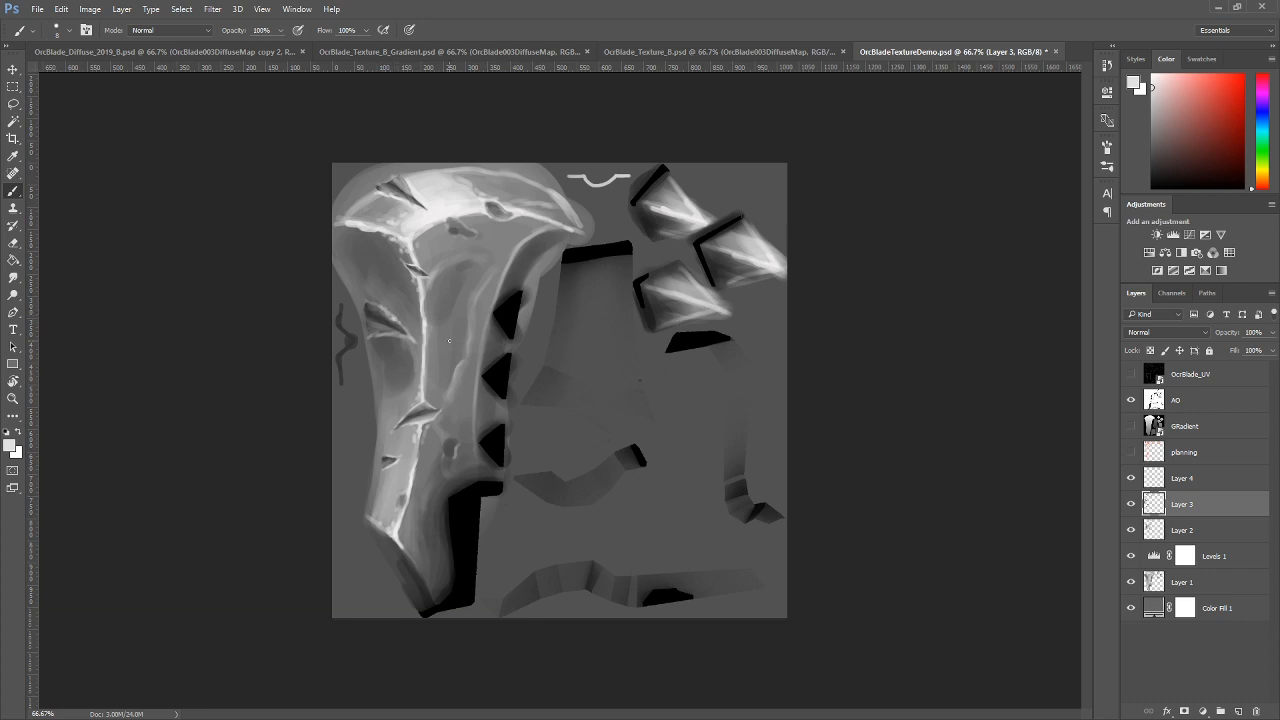
Tint the blade face and the spikes with teal on Layer 4 using an enlarged brush.
left_click(1208, 484)
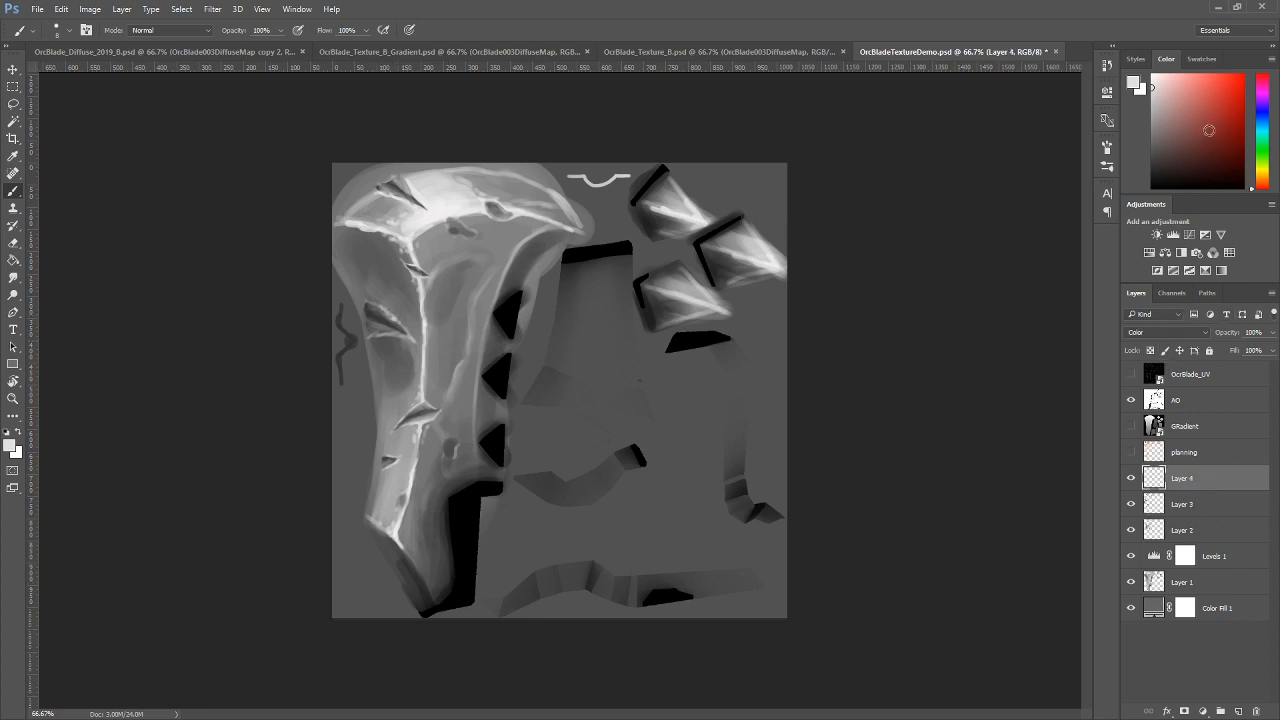
left_click(1265, 137)
left_click_drag(1221, 95, 1194, 92)
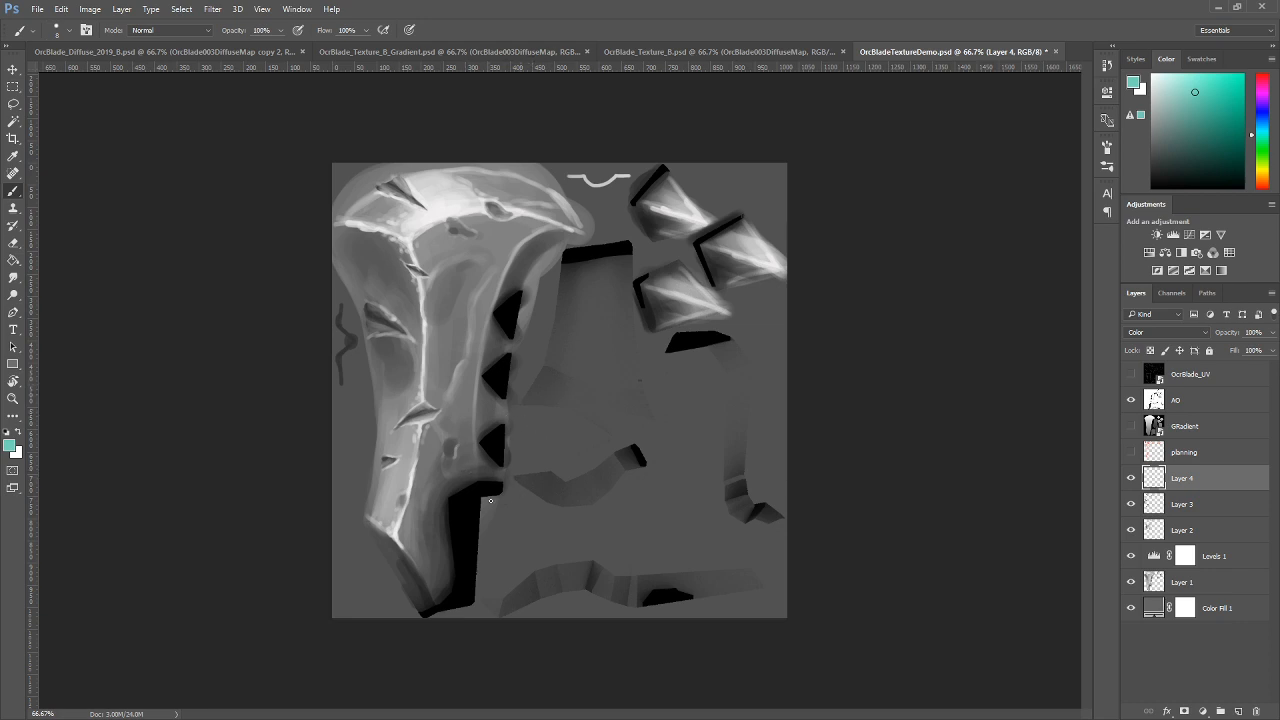
key("bracketright")
key("bracketright")
key("bracketright")
key("bracketright")
mouse_move(467, 220)
left_mouse_down()
mouse_move(533, 210)
mouse_move(382, 215)
mouse_move(467, 179)
mouse_move(385, 202)
mouse_move(375, 219)
mouse_move(497, 206)
mouse_move(489, 192)
mouse_move(561, 219)
mouse_move(490, 205)
mouse_move(542, 216)
mouse_move(467, 281)
mouse_move(484, 235)
mouse_move(427, 240)
mouse_move(497, 221)
mouse_move(459, 370)
mouse_move(531, 217)
mouse_move(474, 337)
mouse_move(534, 234)
mouse_move(455, 323)
mouse_move(392, 279)
mouse_move(413, 334)
mouse_move(390, 506)
mouse_move(400, 381)
mouse_move(404, 402)
mouse_move(378, 246)
mouse_move(429, 233)
left_mouse_up()
mouse_move(754, 218)
left_mouse_down()
mouse_move(725, 242)
mouse_move(762, 257)
mouse_move(686, 196)
mouse_move(675, 209)
mouse_move(702, 268)
mouse_move(693, 301)
mouse_move(721, 309)
mouse_move(709, 288)
mouse_move(751, 248)
mouse_move(747, 267)
mouse_move(687, 180)
mouse_move(682, 207)
mouse_move(748, 254)
left_mouse_up()
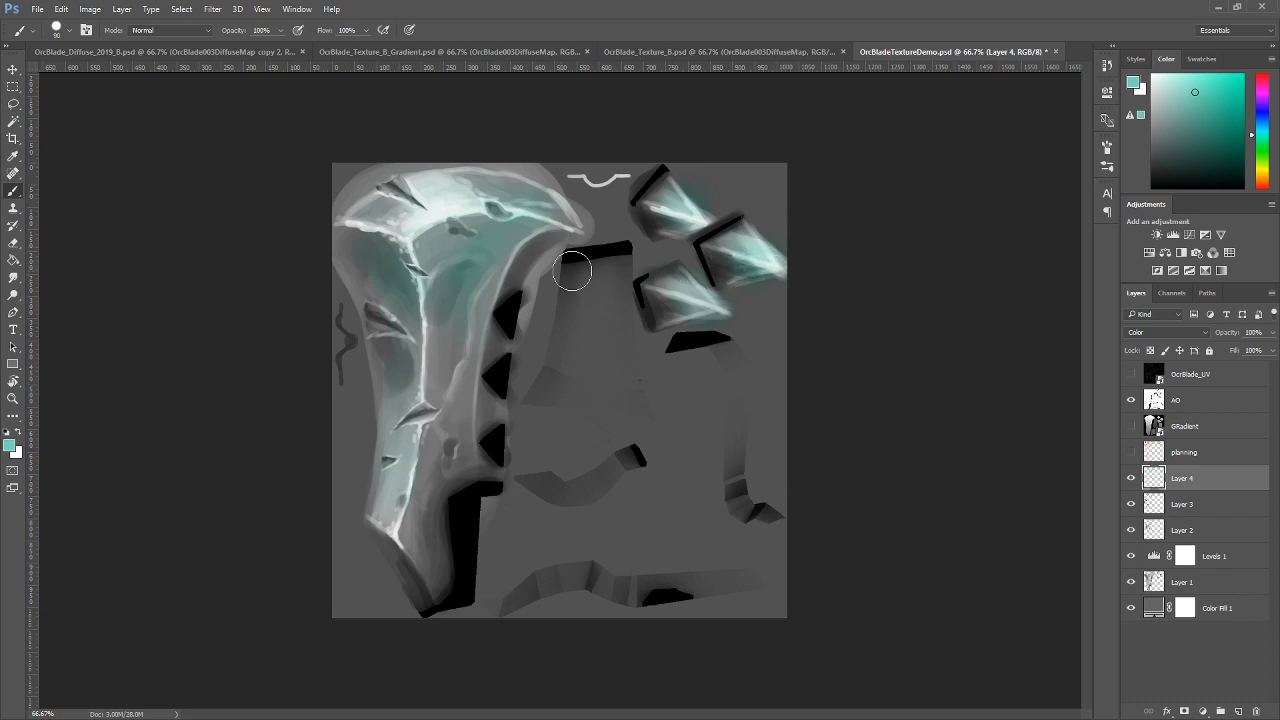
Strengthen the tint on the blade head, outer side and spikes, shifting the teal hue slightly toward cyan.
mouse_move(411, 195)
left_mouse_down()
mouse_move(357, 250)
mouse_move(379, 341)
mouse_move(379, 236)
mouse_move(421, 285)
mouse_move(446, 220)
mouse_move(462, 271)
left_mouse_up()
left_click(1264, 131)
mouse_move(421, 201)
left_mouse_down()
mouse_move(476, 191)
mouse_move(394, 214)
mouse_move(447, 187)
mouse_move(382, 199)
left_mouse_up()
mouse_move(370, 267)
left_mouse_down()
mouse_move(398, 486)
mouse_move(398, 440)
left_mouse_up()
mouse_move(778, 276)
left_mouse_down()
mouse_move(739, 220)
mouse_move(697, 208)
mouse_move(717, 307)
left_mouse_up()
Tint the blade's lower end and its spiked edge with a warm orange on Layer 4.
left_click_drag(1263, 130, 1263, 185)
mouse_move(465, 489)
left_mouse_down()
mouse_move(437, 598)
mouse_move(441, 561)
mouse_move(432, 592)
mouse_move(392, 559)
mouse_move(408, 606)
mouse_move(404, 564)
mouse_move(489, 415)
mouse_move(492, 448)
mouse_move(498, 357)
mouse_move(490, 384)
mouse_move(539, 256)
mouse_move(453, 477)
mouse_move(465, 396)
mouse_move(443, 467)
mouse_move(459, 440)
mouse_move(455, 393)
mouse_move(435, 489)
left_mouse_up()
mouse_move(435, 436)
left_mouse_down()
mouse_move(427, 553)
mouse_move(480, 299)
left_mouse_up()
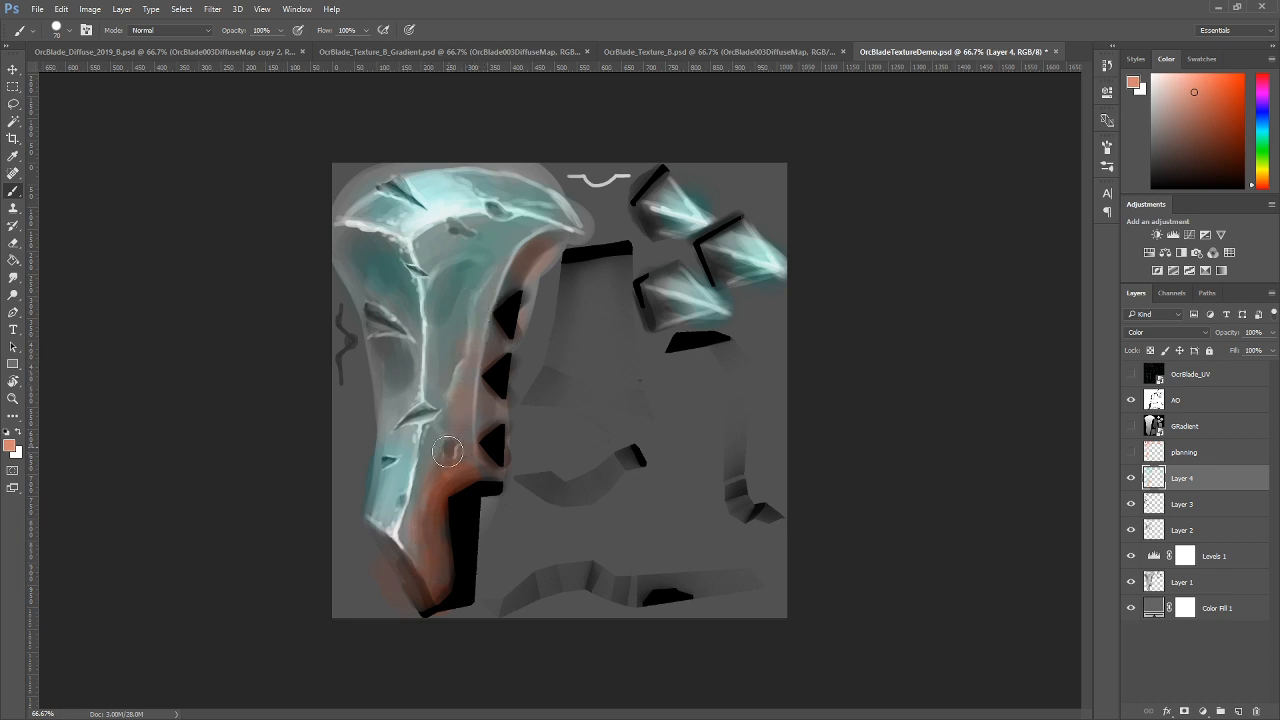
Reduce the brush size and extend the orange tint to the blade's lower tip and the spike bases.
key("[")
key("[")
left_click_drag(382, 566, 395, 552)
mouse_move(660, 273)
left_mouse_down()
mouse_move(654, 316)
mouse_move(697, 307)
mouse_move(741, 258)
mouse_move(719, 273)
mouse_move(730, 275)
mouse_move(716, 236)
mouse_move(744, 221)
mouse_move(709, 240)
mouse_move(649, 203)
left_mouse_up()
Save the texture and review the teal and orange tints on the model in 3ds Max.
key("ctrl+s")
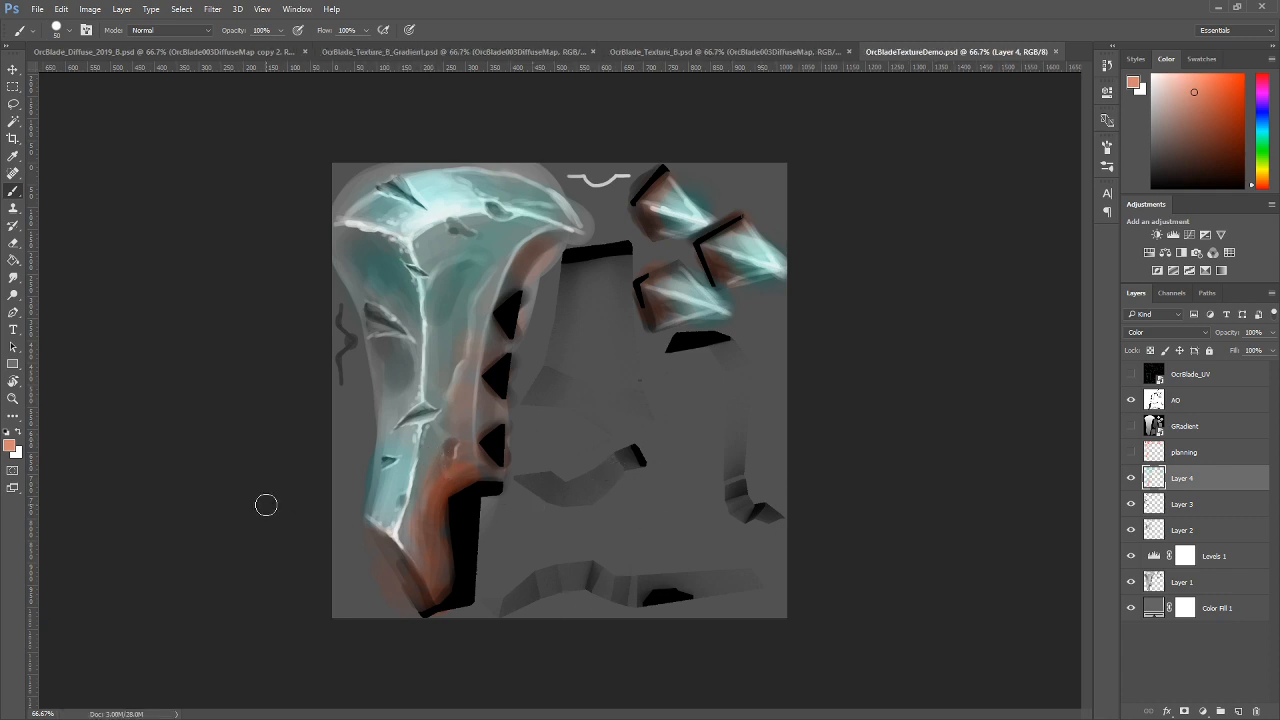
key("alt+Tab")
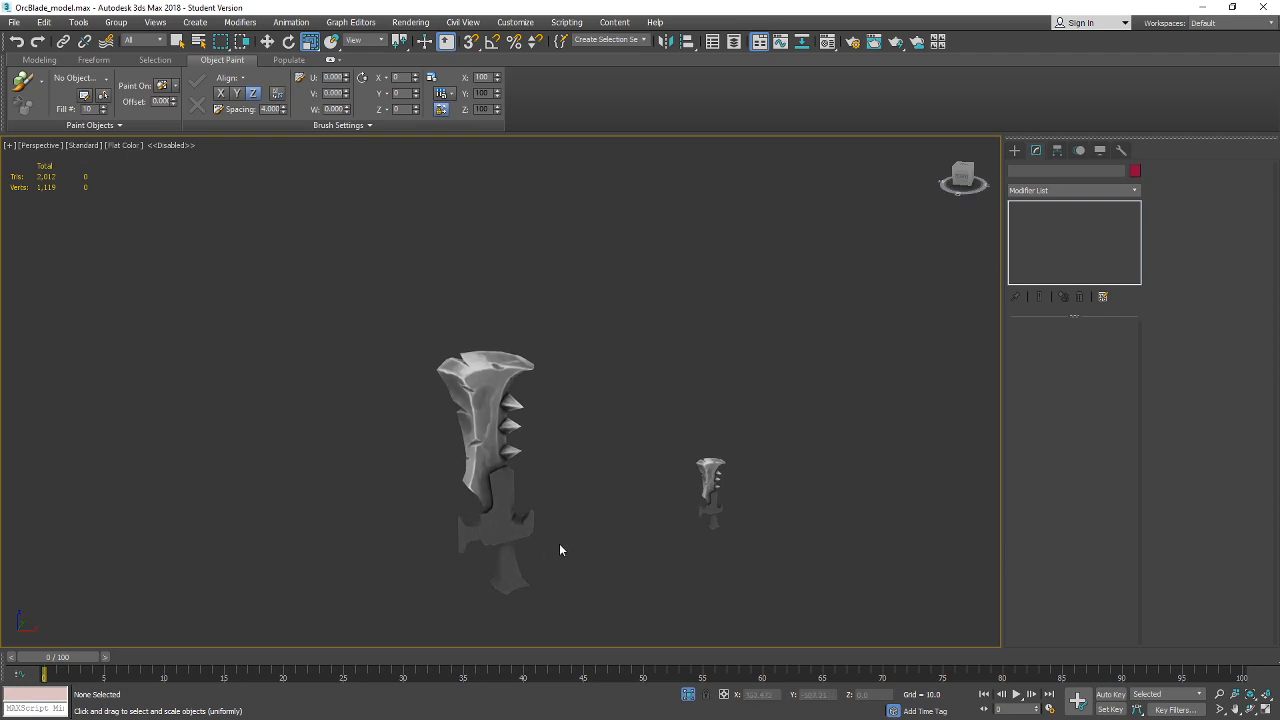
left_click_drag(556, 490, 553, 499)
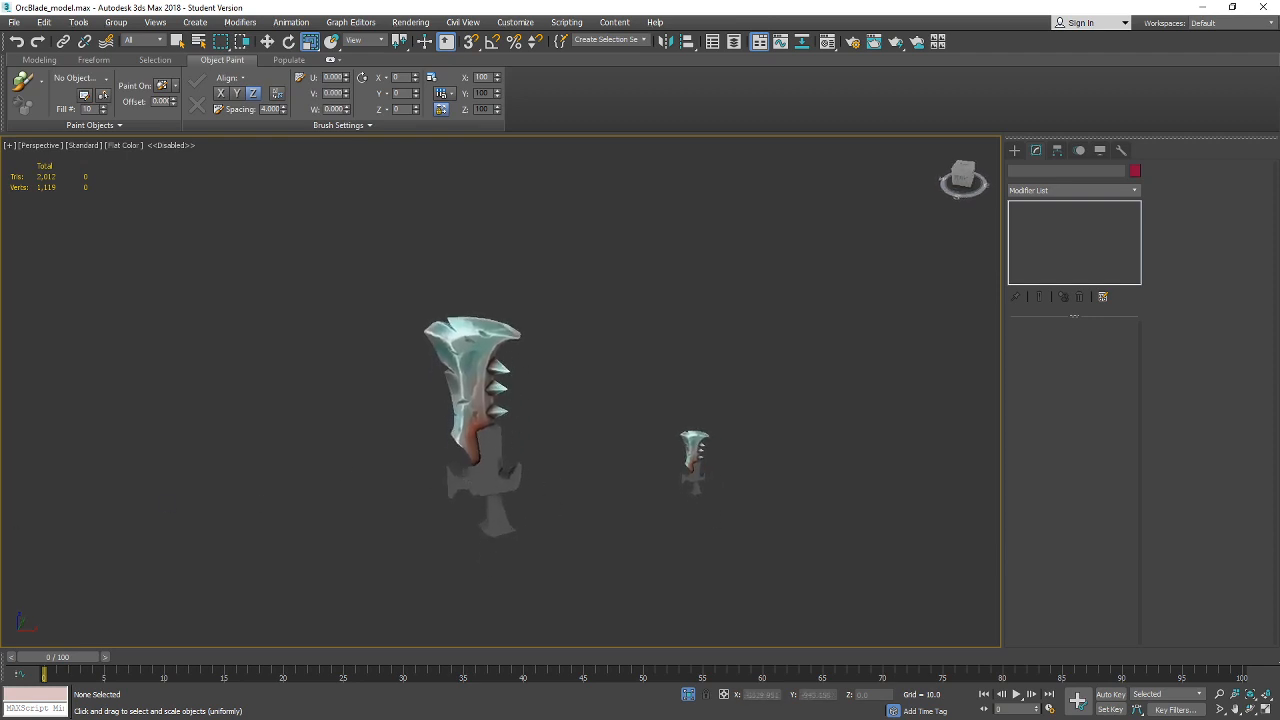
Return to Photoshop and lower the opacity of Layer 4 to 33%.
key("alt+Tab")
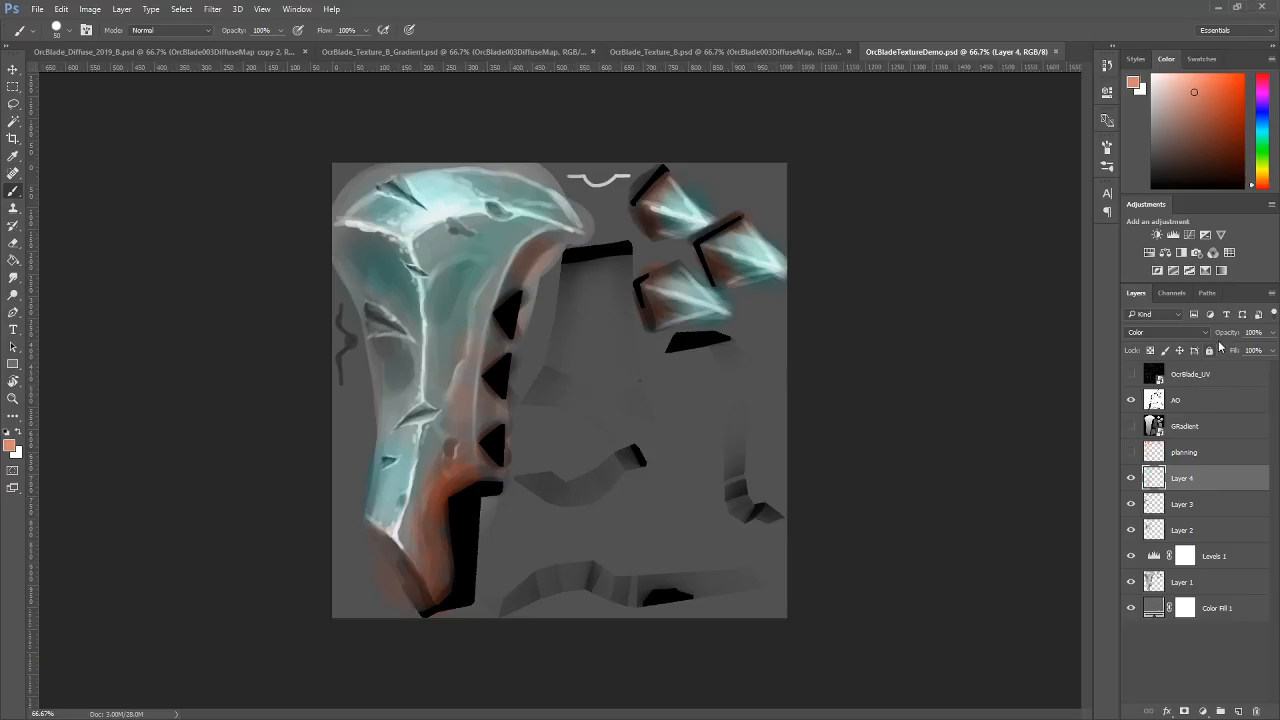
left_click_drag(1272, 332, 1236, 350)
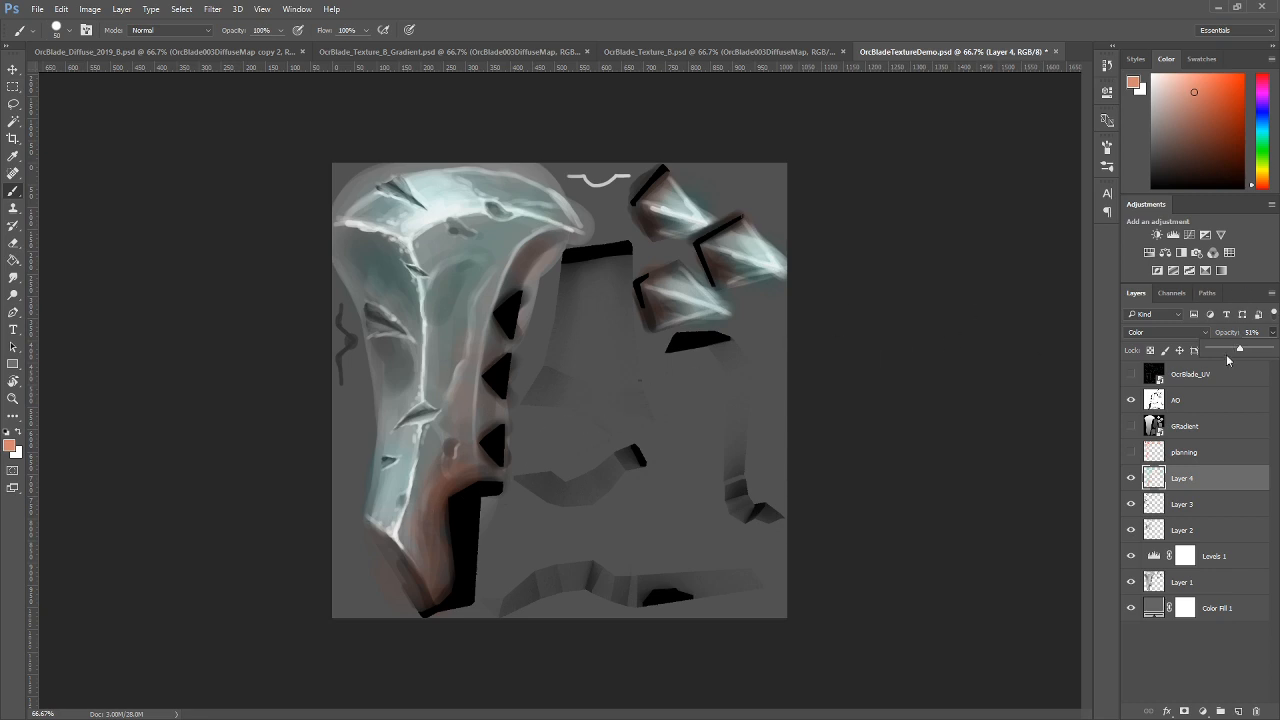
left_click_drag(1238, 350, 1230, 351)
left_click(1225, 479)
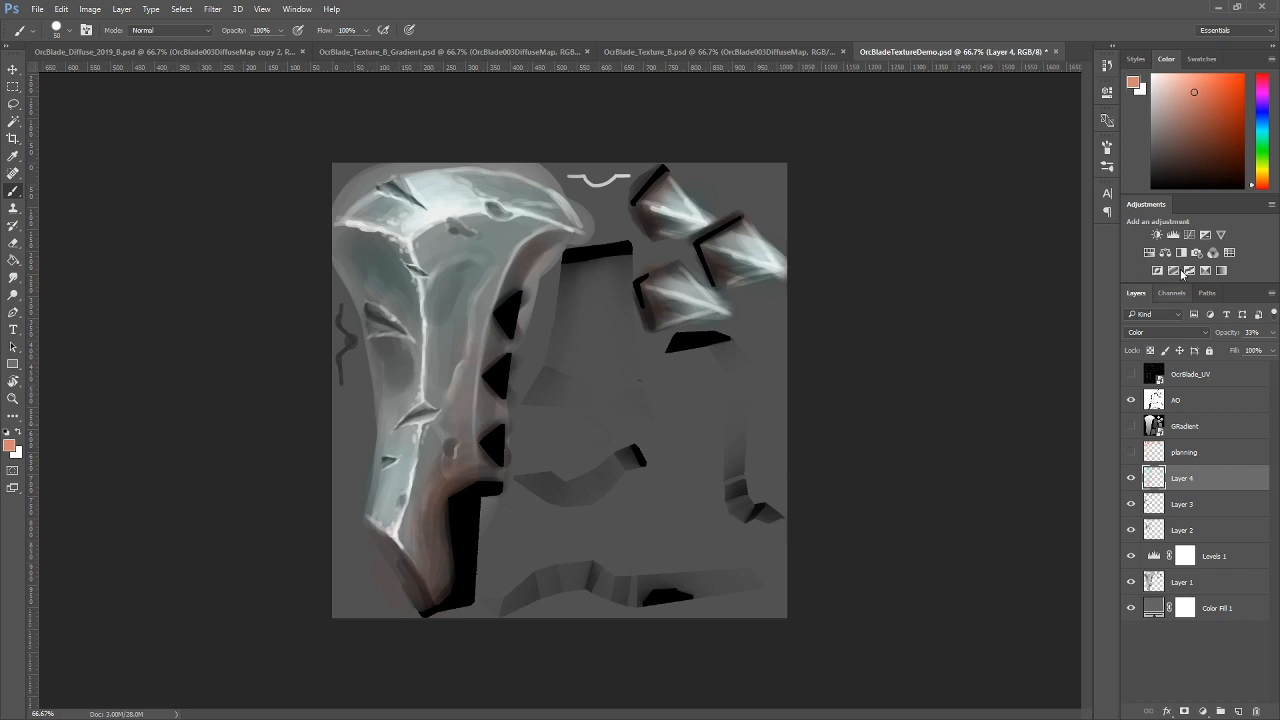
Add a new normal layer and paint dark reddish-brown rust on the blade's lower end and along its spiked edge.
left_click(1238, 711)
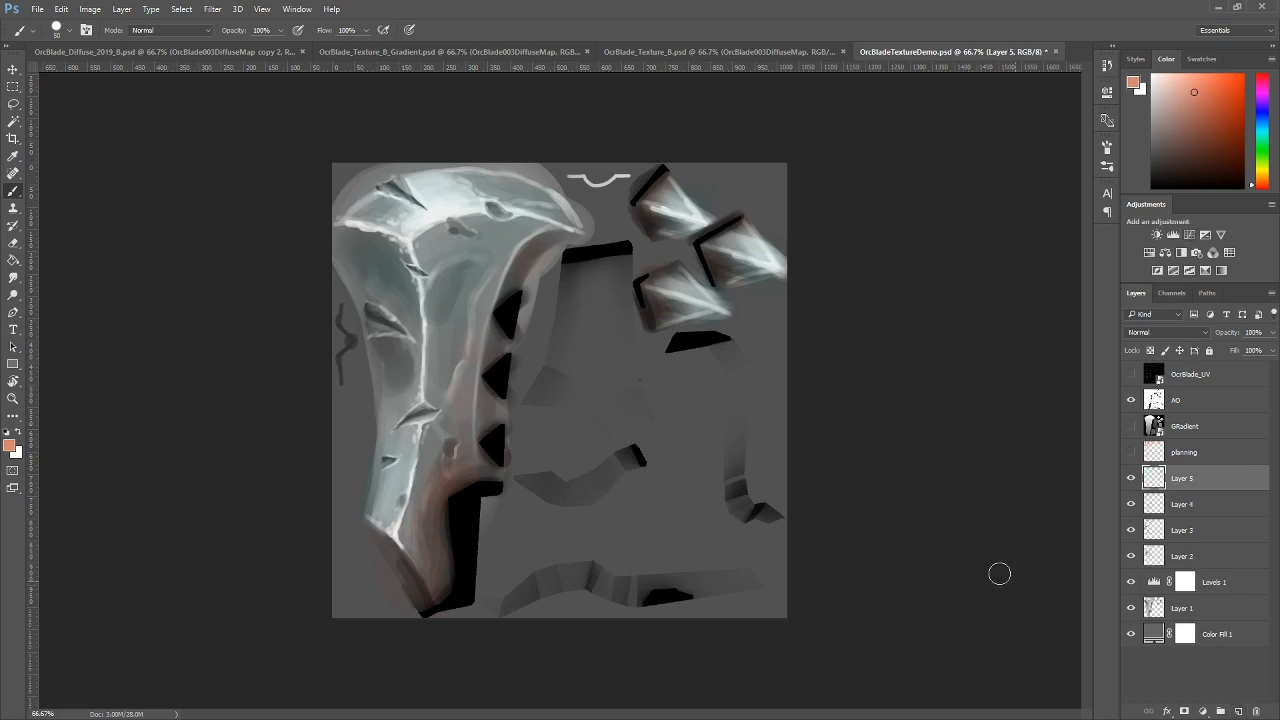
left_click_drag(1208, 110, 1207, 140)
mouse_move(494, 498)
left_mouse_down()
mouse_move(434, 545)
mouse_move(441, 577)
mouse_move(430, 535)
mouse_move(464, 553)
mouse_move(456, 537)
mouse_move(436, 565)
left_mouse_up()
left_click(1226, 155)
mouse_move(477, 483)
left_mouse_down()
mouse_move(497, 406)
mouse_move(483, 378)
mouse_move(489, 391)
mouse_move(518, 325)
mouse_move(507, 349)
mouse_move(499, 322)
mouse_move(502, 334)
mouse_move(517, 279)
left_mouse_up()
Paint the rust brown onto the bases of the three spikes and the upper spiked edge with a smaller brush.
key("bracketleft")
key("bracketleft")
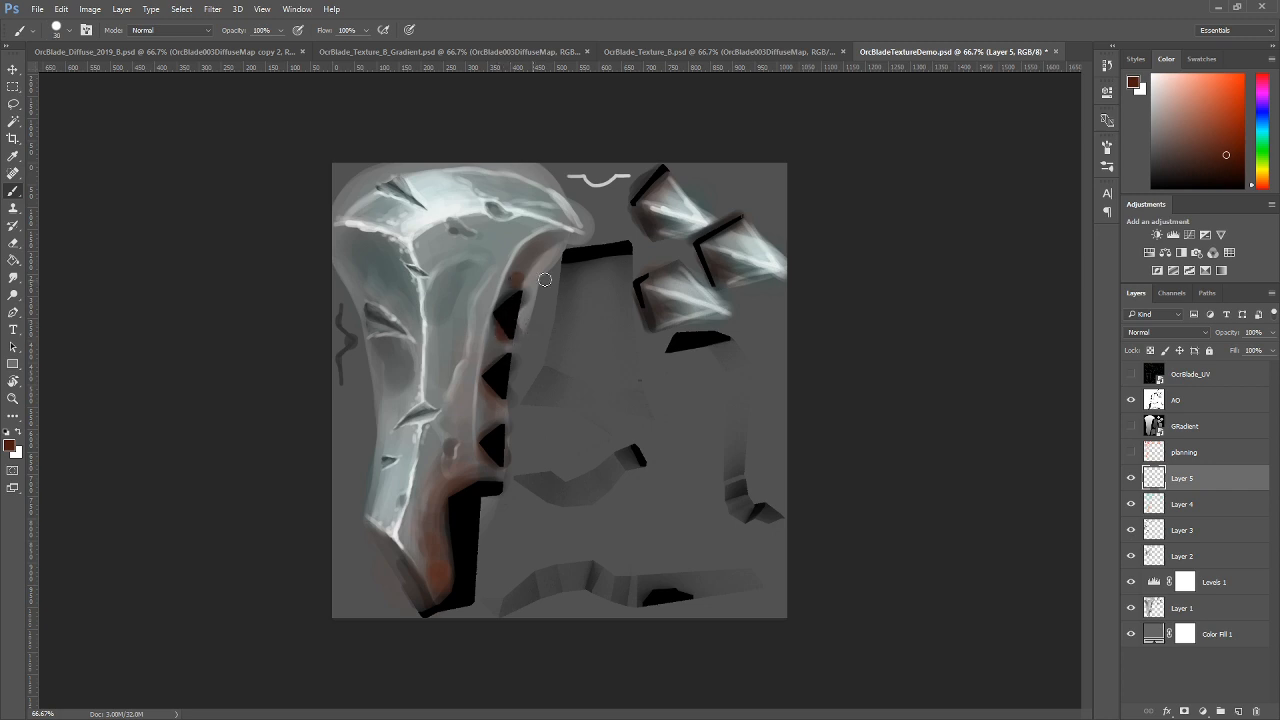
left_click_drag(655, 308, 656, 327)
left_click_drag(706, 256, 726, 265)
mouse_move(647, 215)
left_mouse_down()
mouse_move(655, 199)
mouse_move(656, 223)
left_mouse_up()
left_click_drag(508, 295, 529, 257)
Soften the rust on the upper spiked edge and the lower blade with a smaller eraser.
key("e")
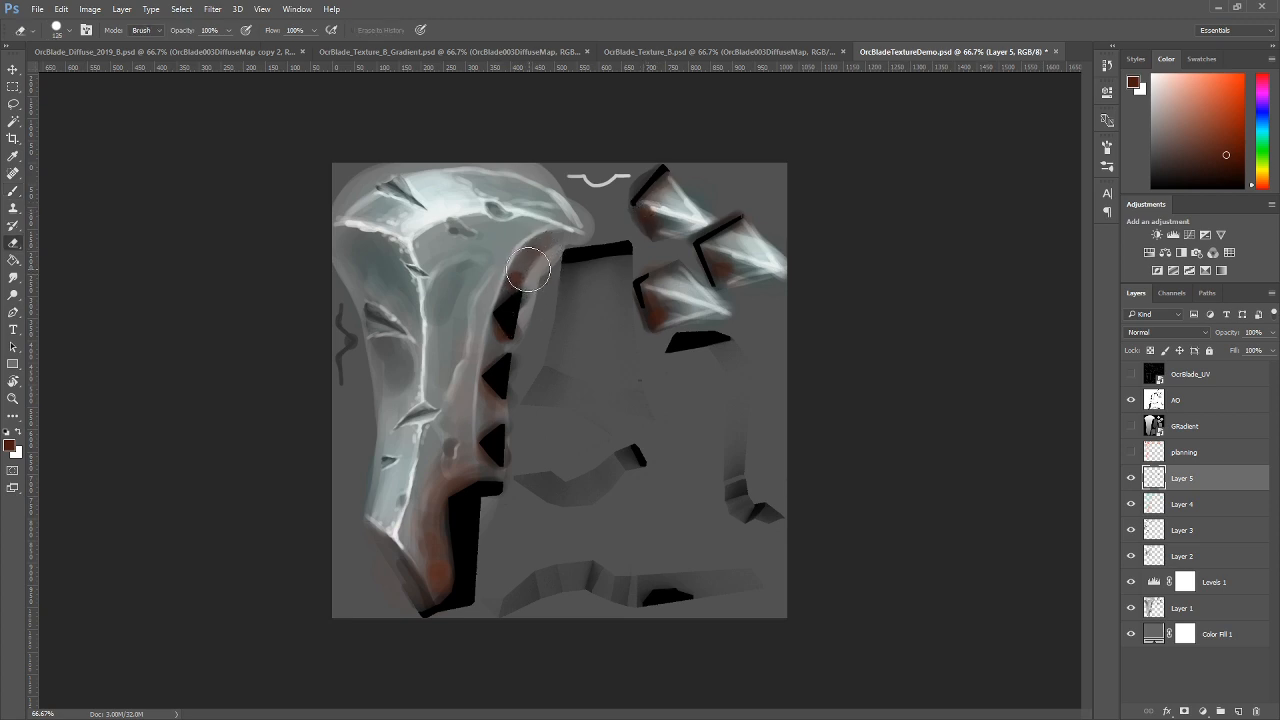
key("bracketleft")
key("bracketleft")
left_click_drag(533, 263, 516, 286)
mouse_move(436, 579)
left_mouse_down()
mouse_move(425, 585)
mouse_move(417, 533)
left_mouse_up()
Adjust the brush size, pick a darker, less saturated brown and dab rust spots on the lower blade.
key("b")
key("bracketleft")
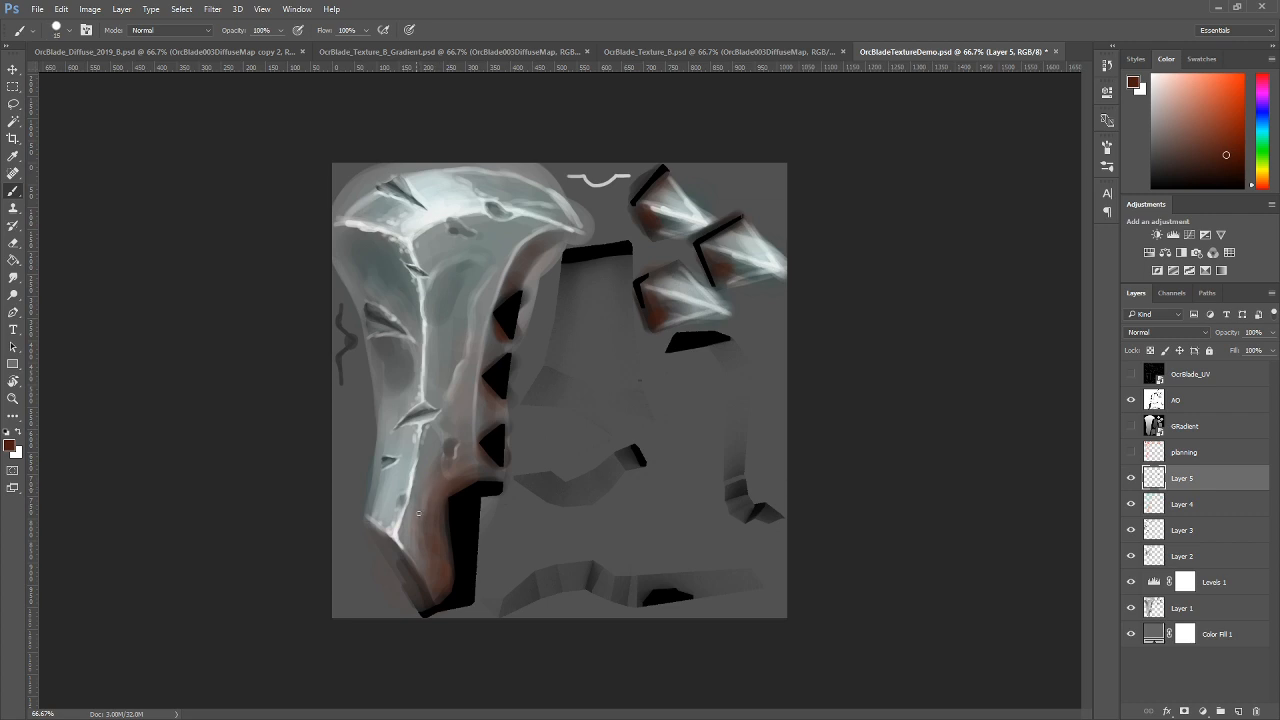
key("bracketright")
key("bracketright")
key("bracketleft")
key("bracketleft")
key("bracketright")
key("bracketright")
left_click(1192, 163)
left_click_drag(1192, 163, 1189, 166)
left_click_drag(417, 558, 411, 548)
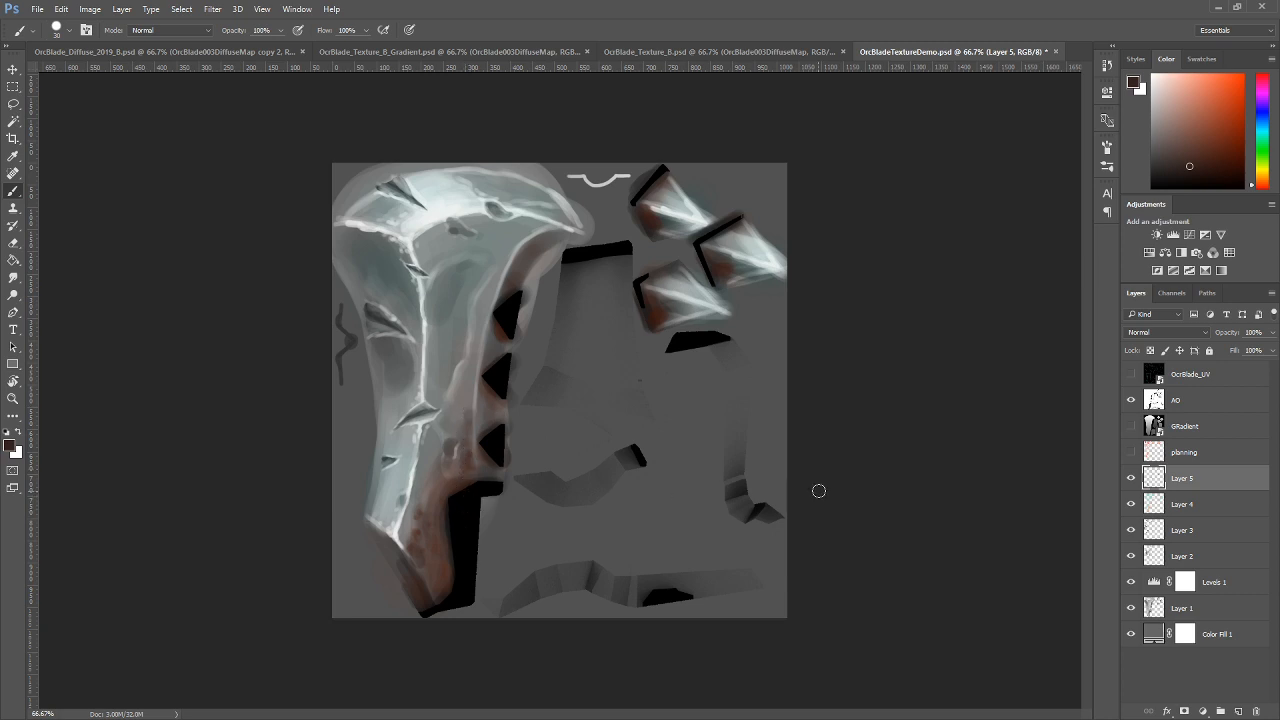
Save the texture and examine the rusted blade on the model in 3ds Max.
key("ctrl+s")
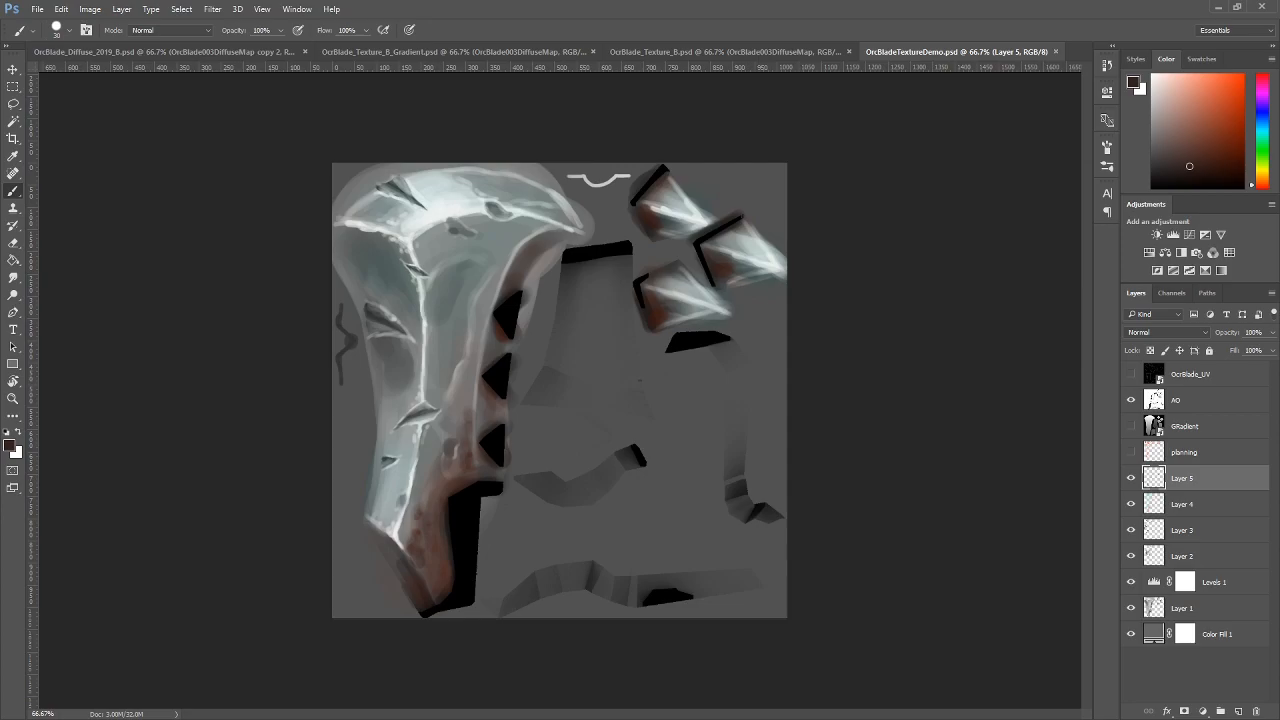
key("alt+Tab")
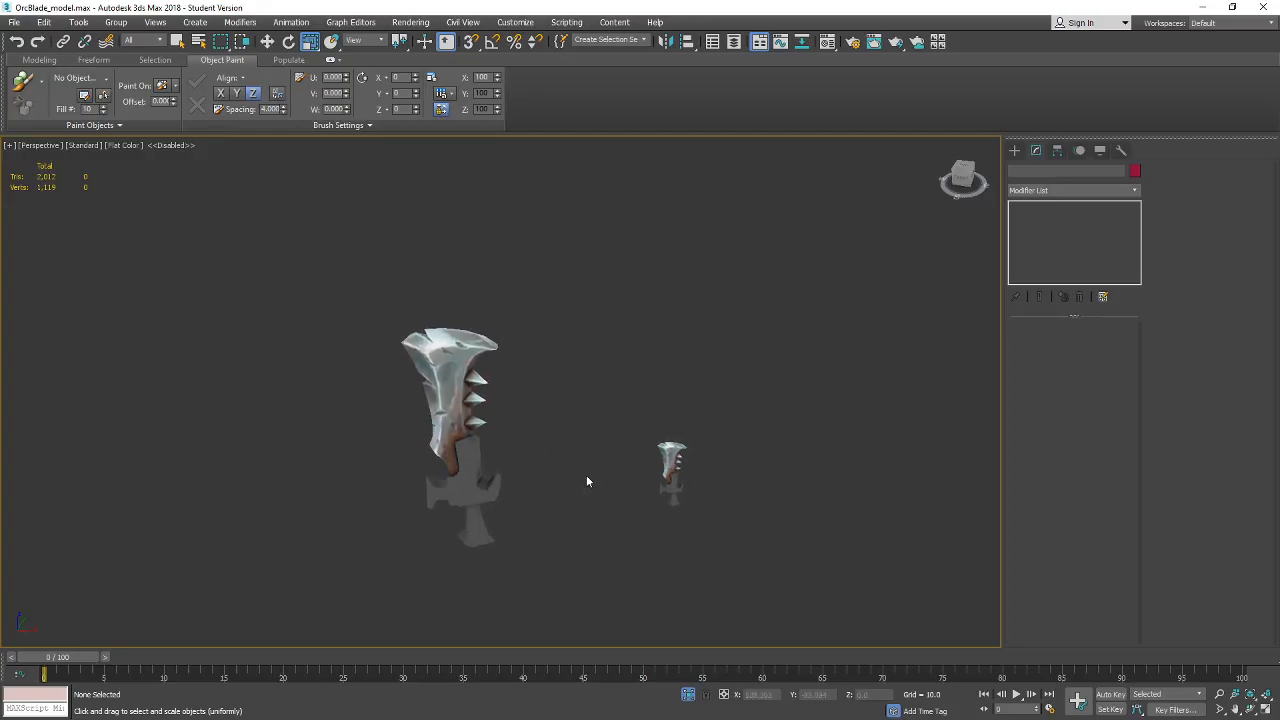
left_click_drag(571, 460, 561, 492)
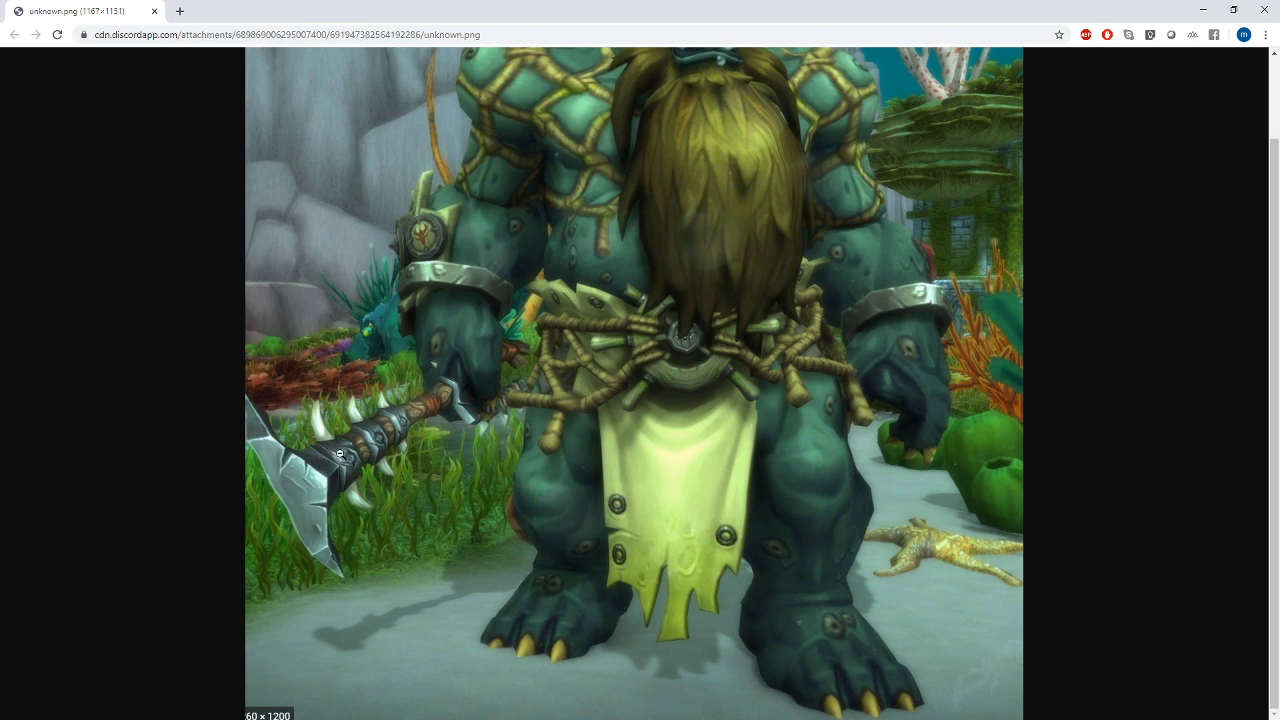
Move the browser window with the reference image aside and switch back to the blade texture in Photoshop.
left_click_drag(1070, 20, 0, 115)
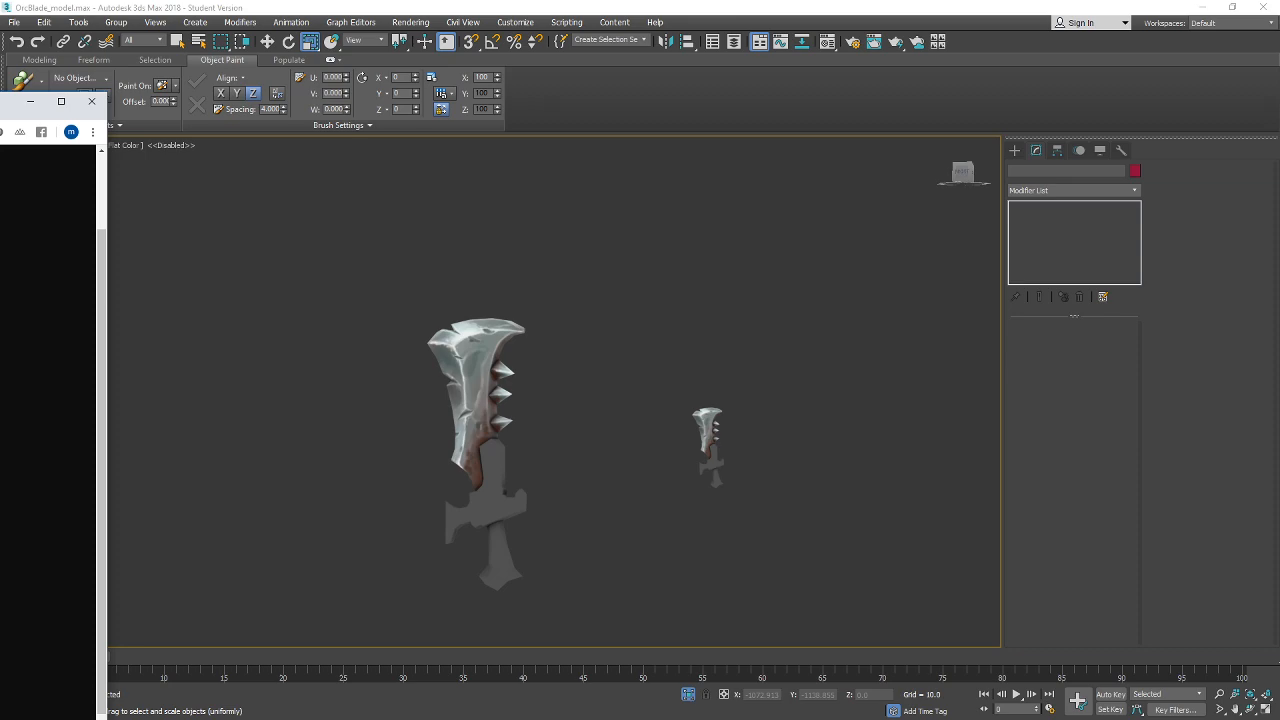
left_click(31, 102)
key("alt+Tab")
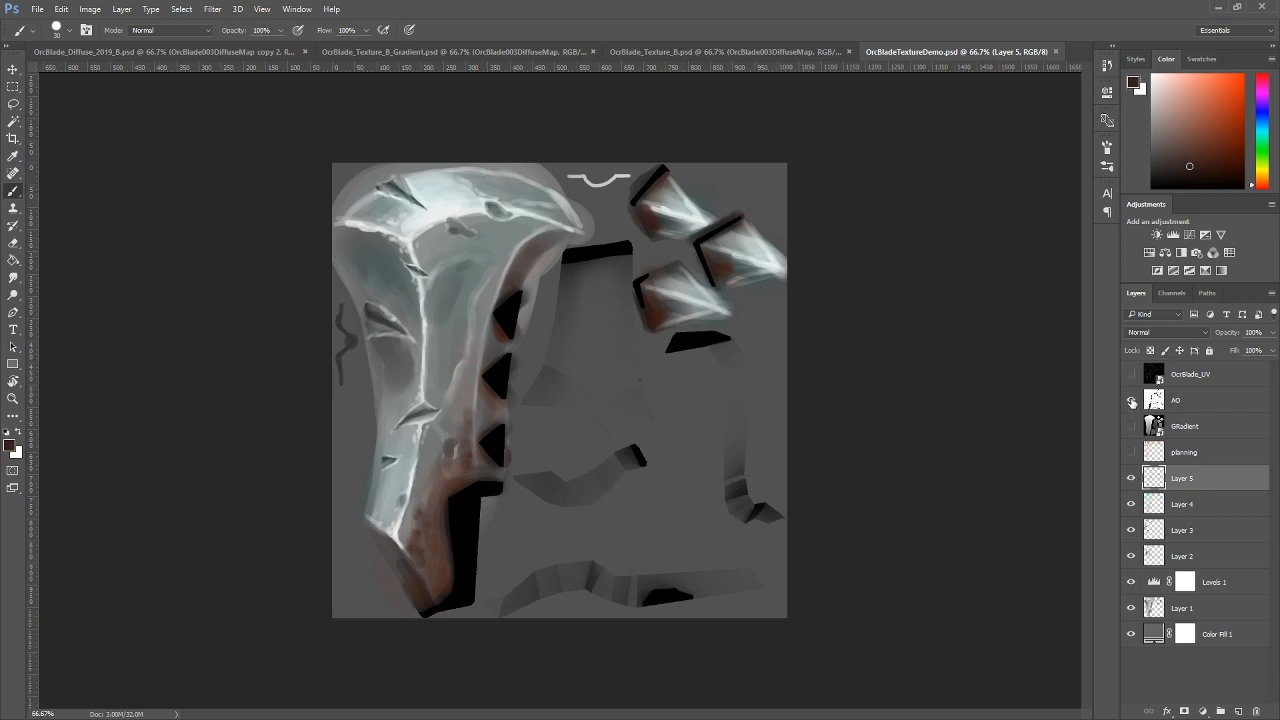
Hide the AO layer and stamp all visible layers into a new merged layer above Layer 5.
left_click(1132, 401)
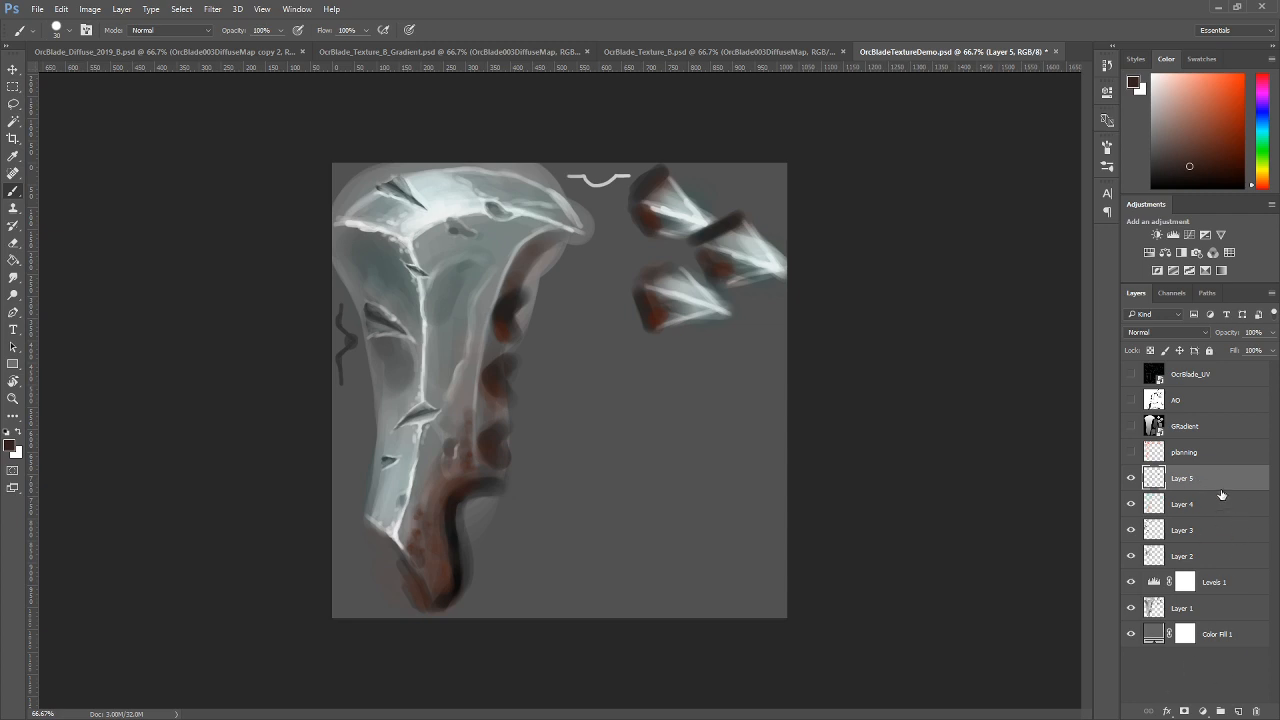
left_click_drag(1221, 494, 1223, 491)
key("ctrl+alt+shift+e")
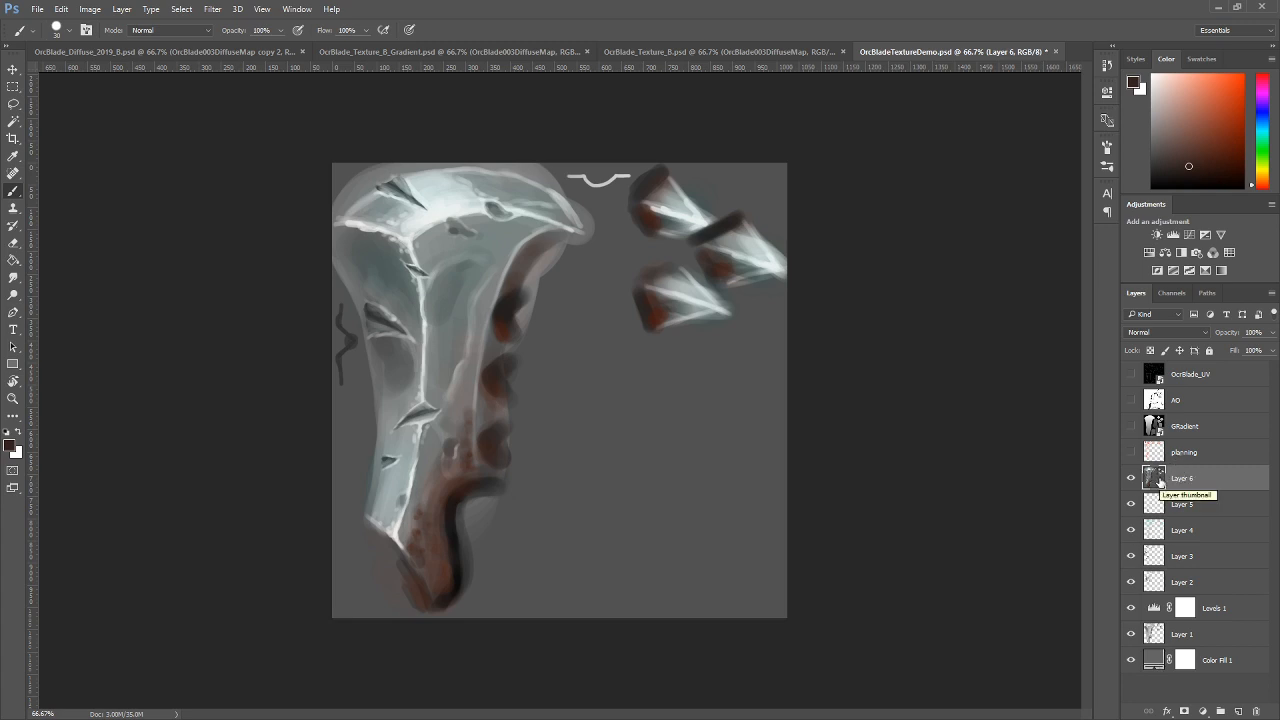
Darken the merged layer with a Levels adjustment, setting the midtone input to 0.87.
key("i")
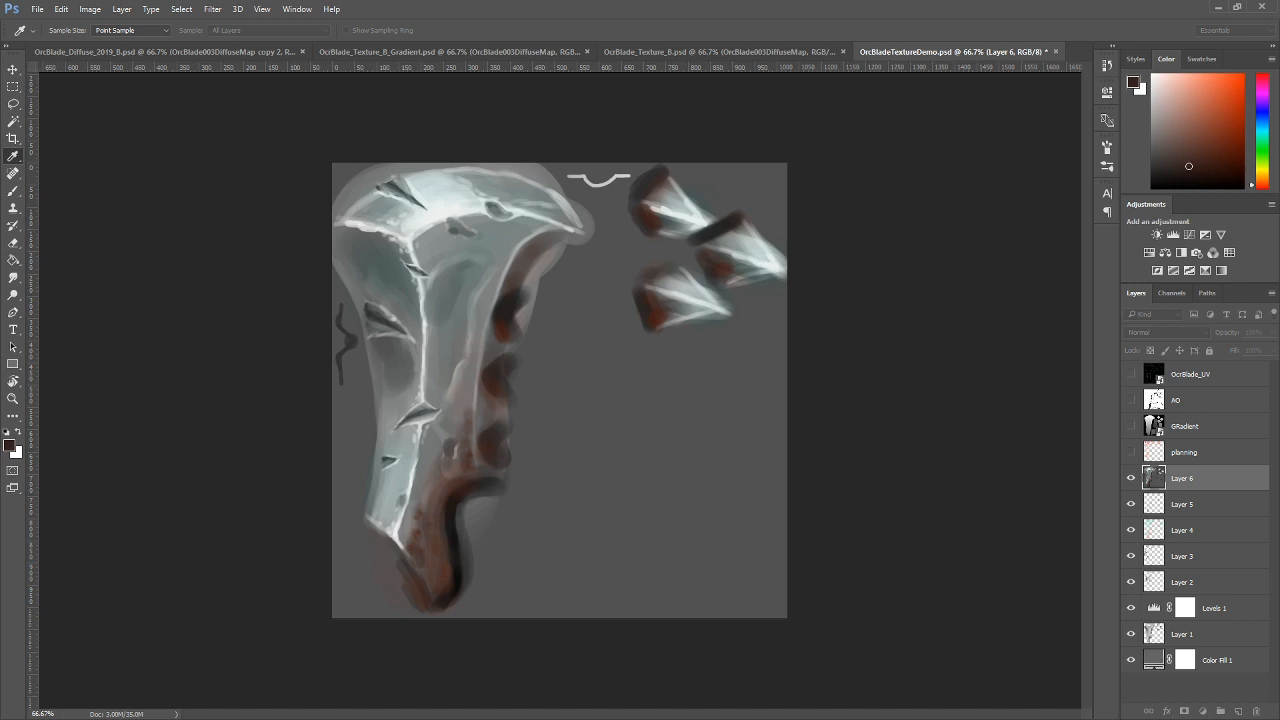
key("ctrl+l")
left_click_drag(358, 322, 877, 292)
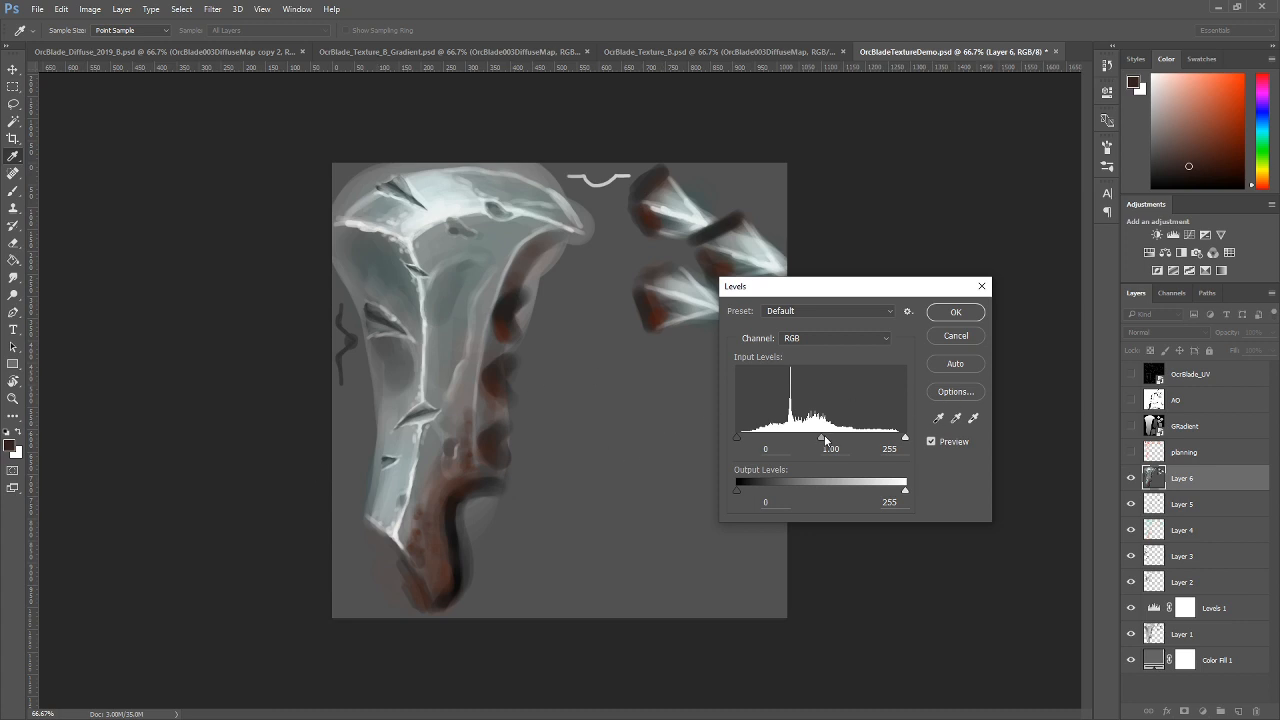
left_click_drag(820, 437, 836, 439)
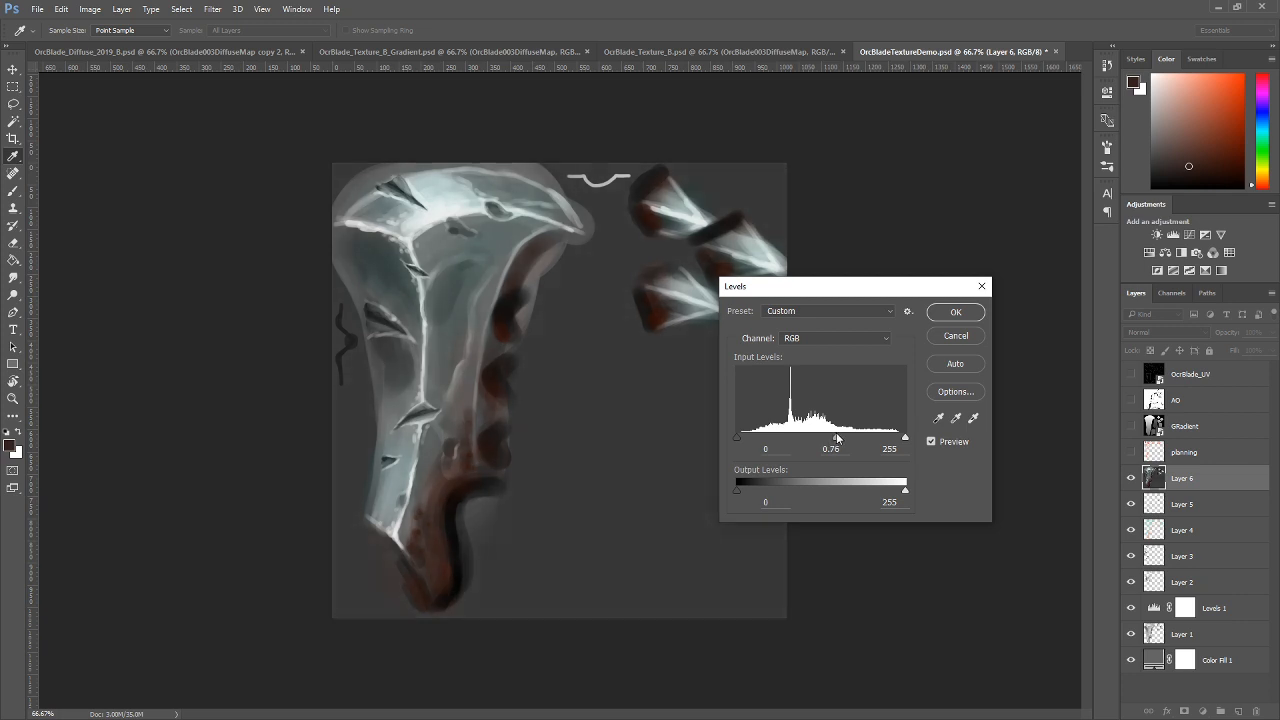
left_click_drag(836, 438, 838, 439)
left_click_drag(838, 440, 829, 440)
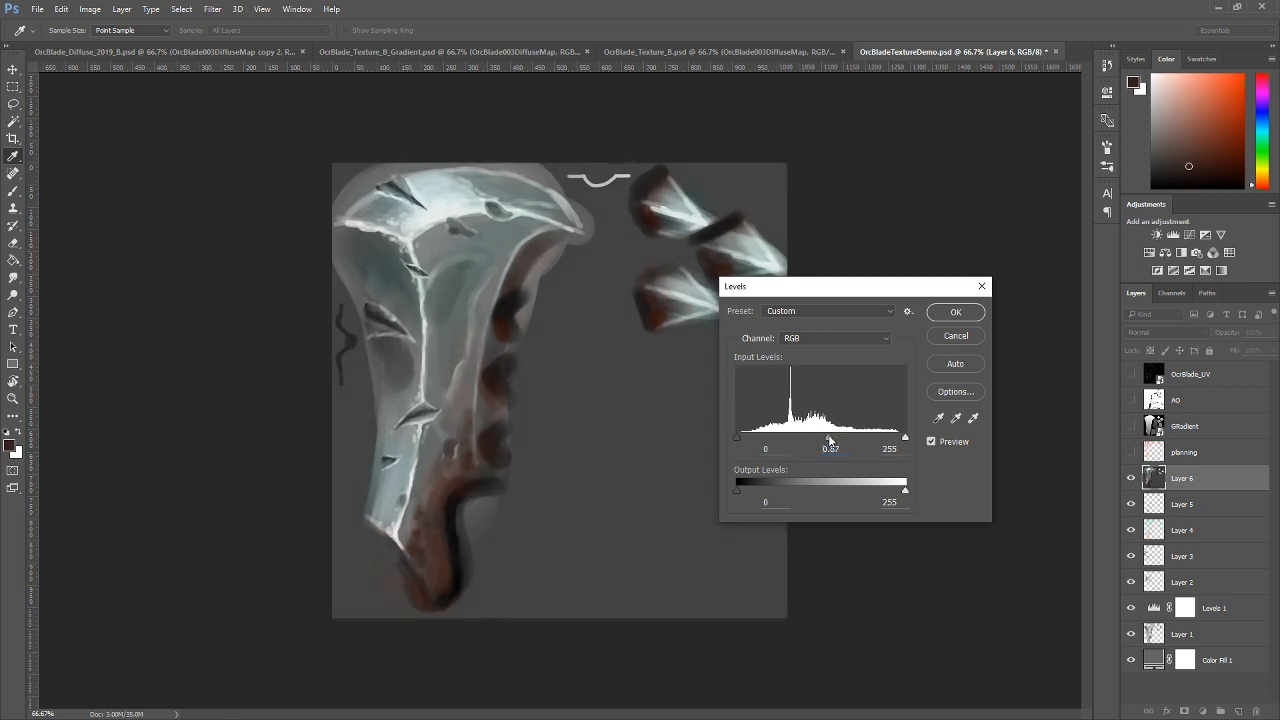
left_click(956, 312)
key("b")
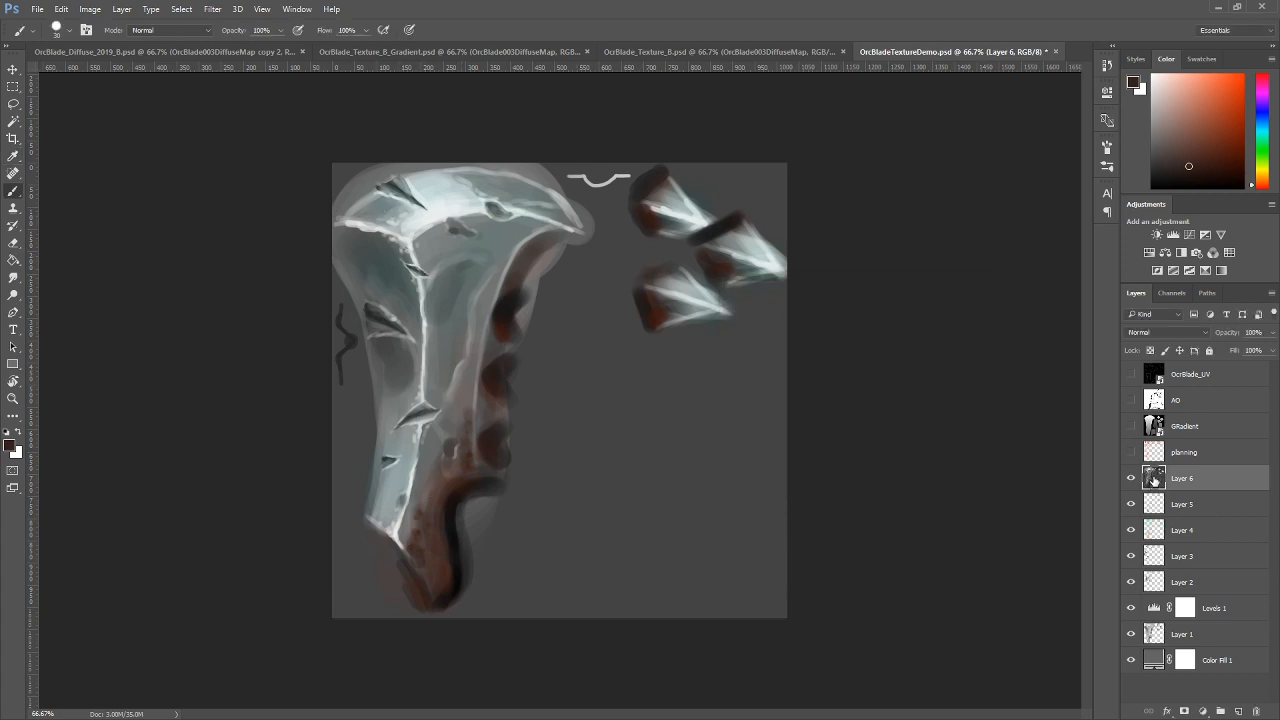
Add a layer mask to the darkened merged layer, invert it to black and choose the Soft Round 58 opacity brush.
left_click(1185, 711)
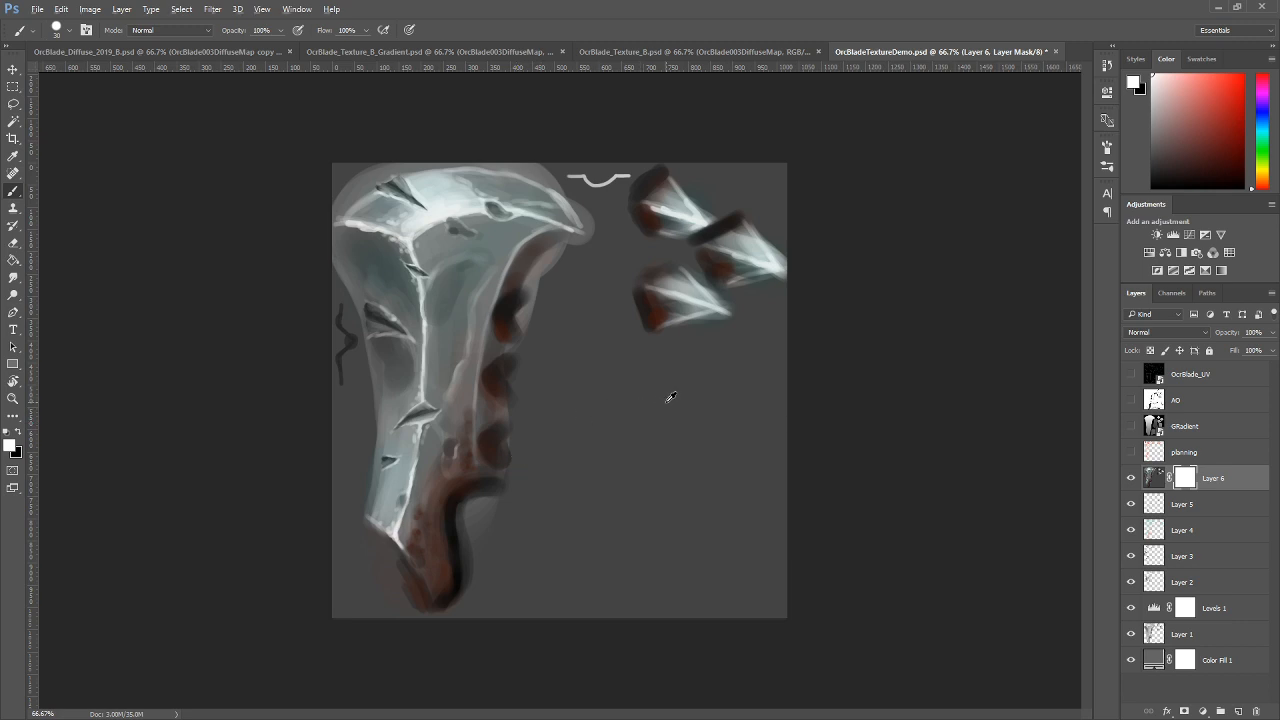
key("ctrl+i")
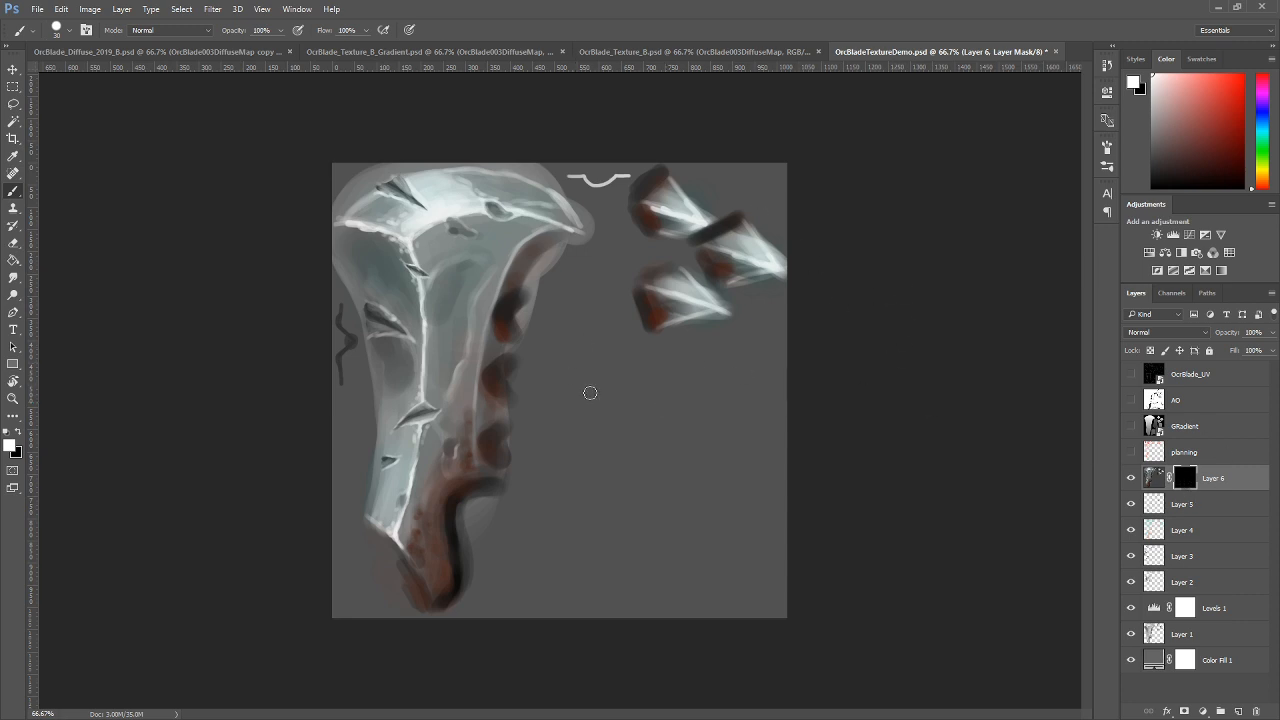
right_click(615, 366)
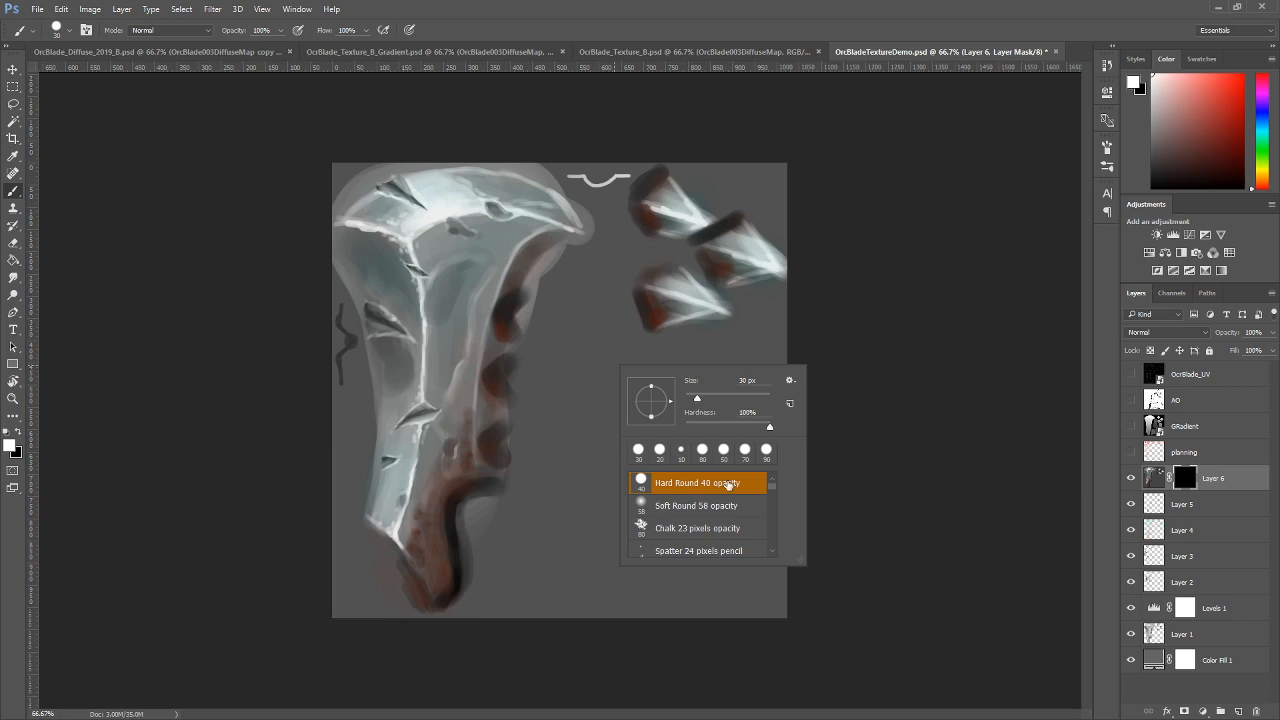
left_click(690, 508)
left_click(905, 444)
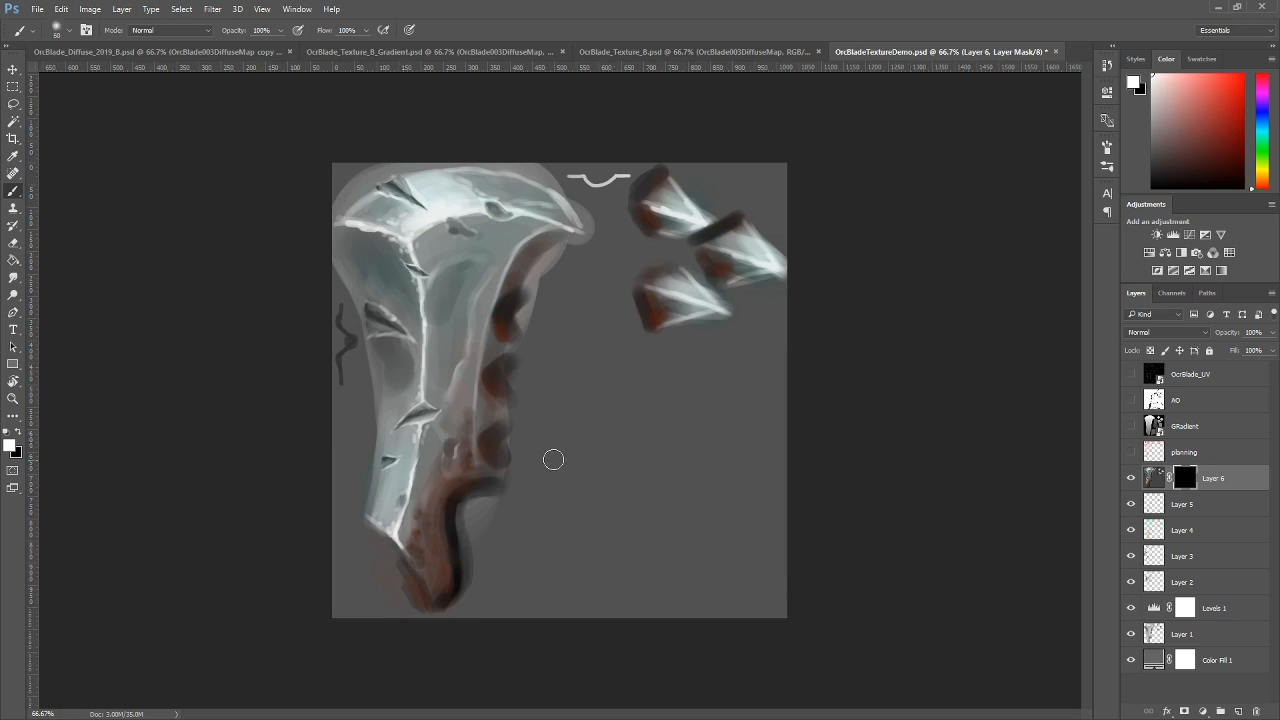
Paint white on the mask along the rusted spiked edge and lower blade with a large soft brush, reducing it from 300 to 200 px.
key("bracketright")
key("bracketright")
key("bracketright")
key("bracketright")
key("bracketright")
key("bracketright")
key("bracketright")
key("bracketright")
key("bracketright")
key("bracketright")
key("bracketleft")
key("bracketleft")
key("bracketleft")
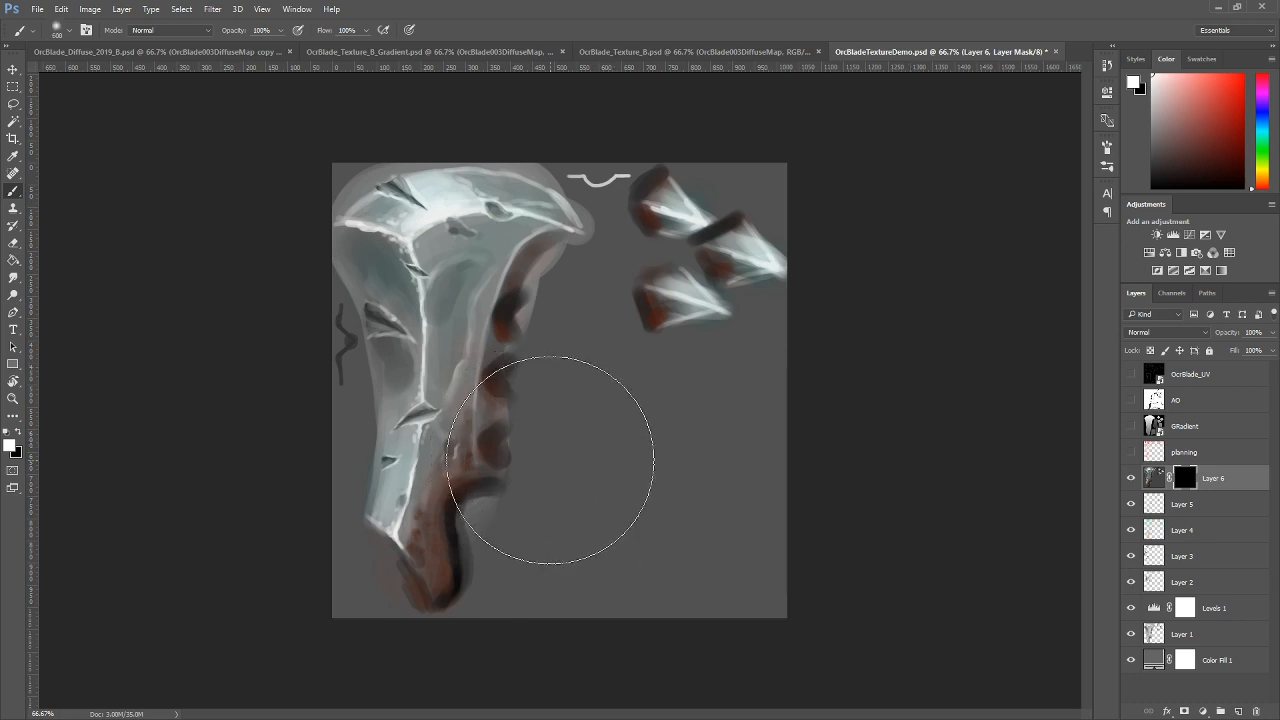
key("bracketleft")
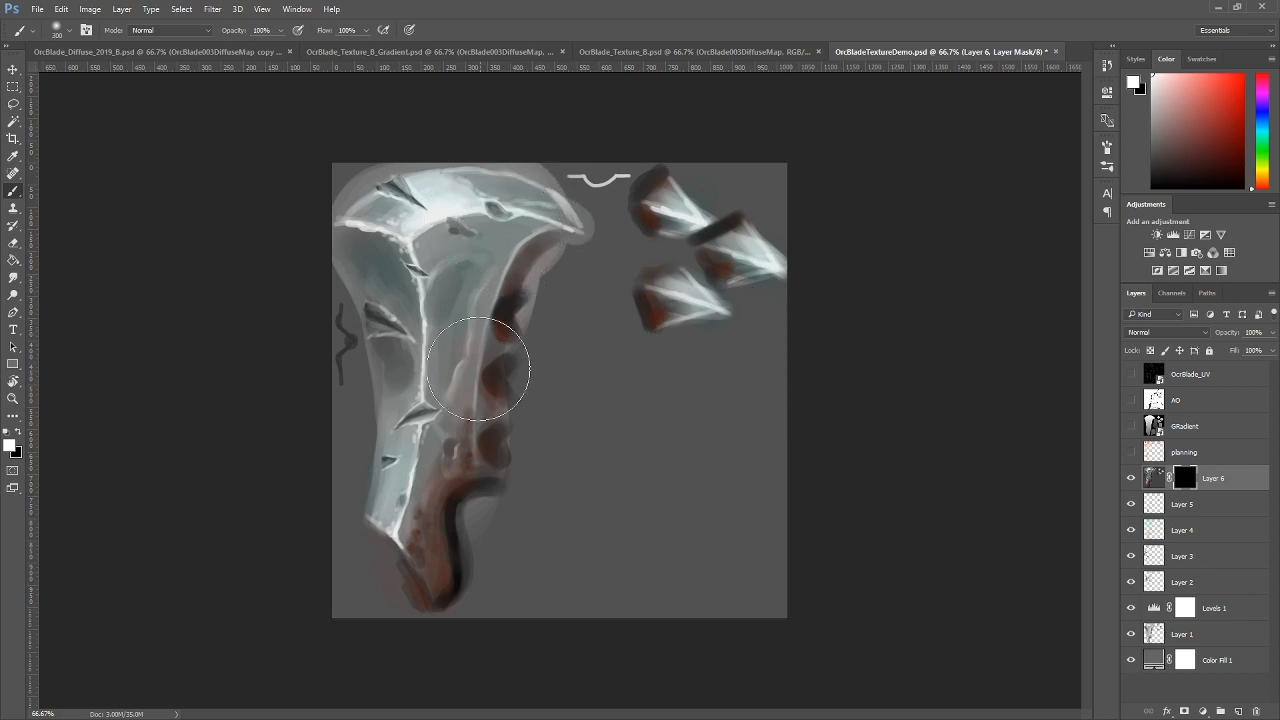
mouse_move(445, 592)
left_mouse_down()
mouse_move(471, 589)
mouse_move(455, 498)
mouse_move(491, 429)
mouse_move(514, 314)
mouse_move(496, 324)
left_mouse_up()
key("bracketleft")
key("bracketleft")
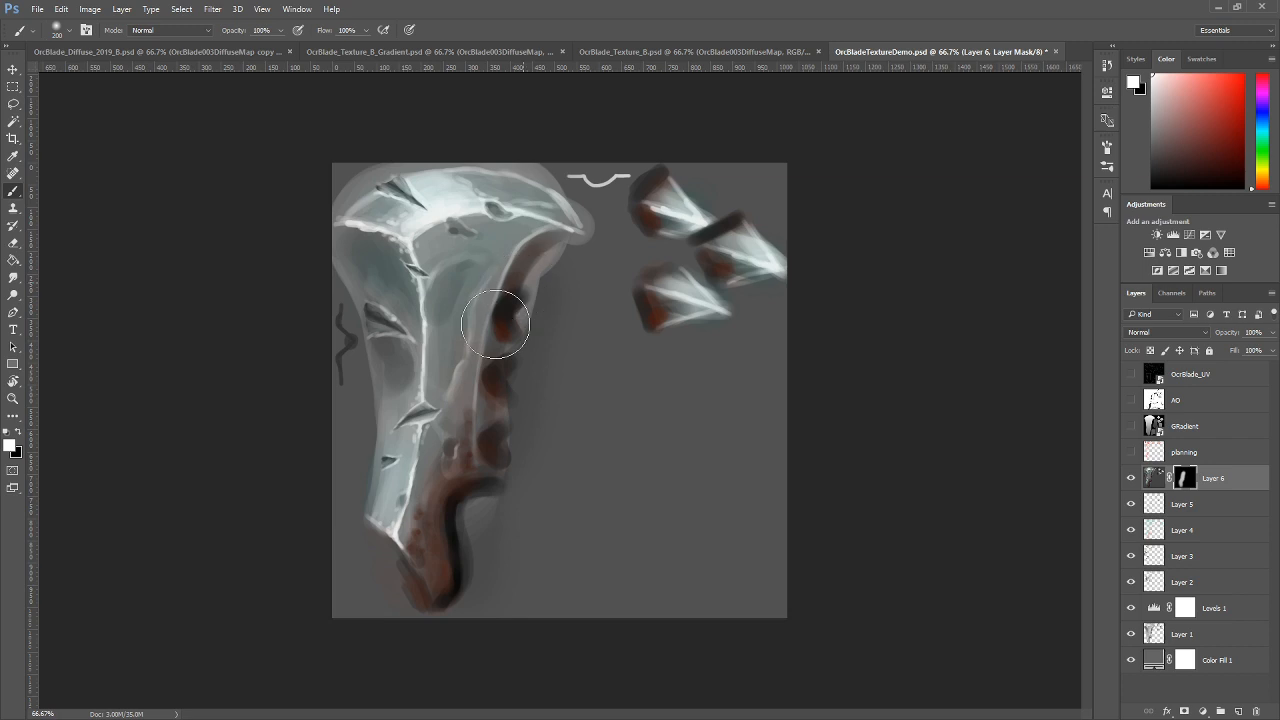
left_click_drag(451, 571, 456, 540)
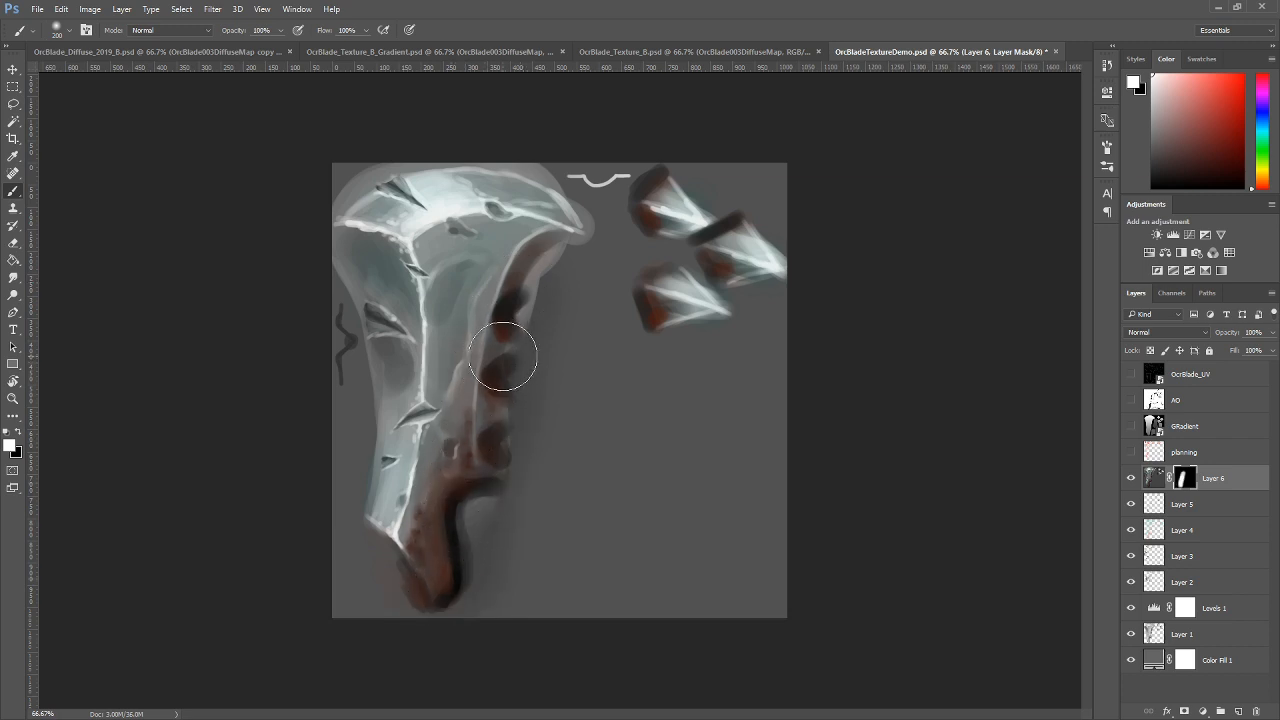
Compare the blade with and without the darkened layer by toggling its visibility.
left_click(1131, 480)
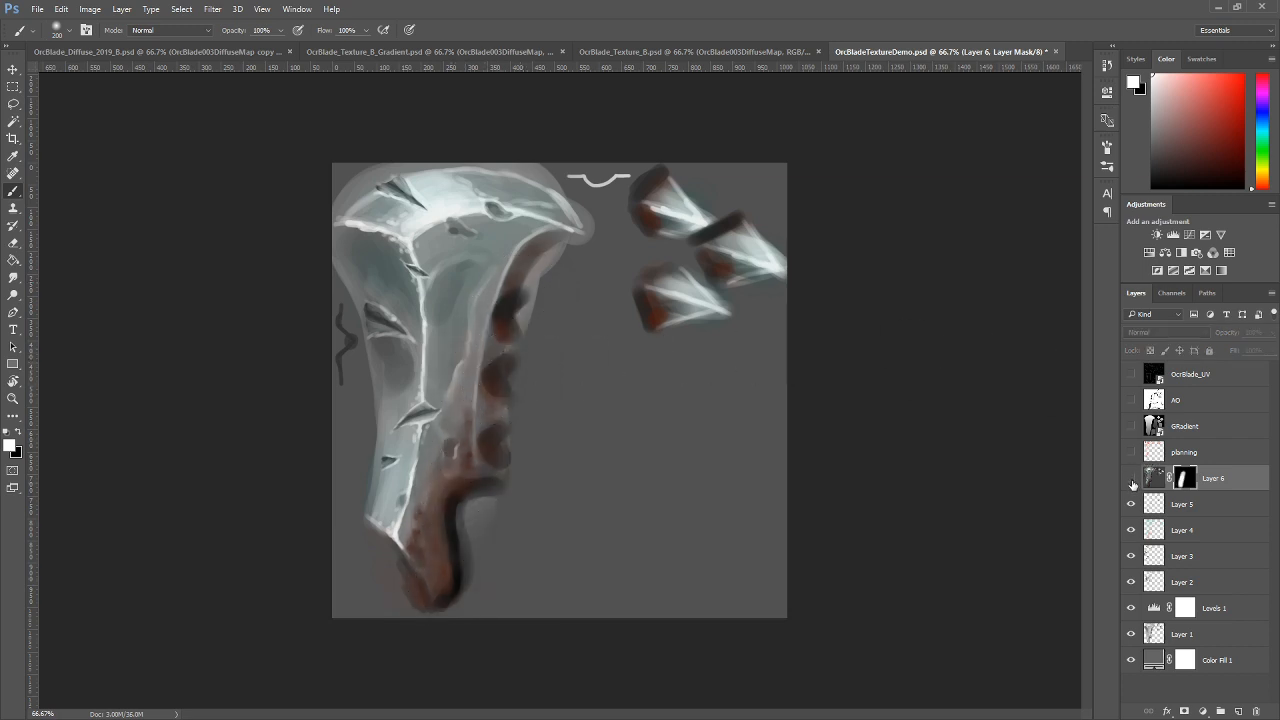
left_click(1131, 481)
left_click(1131, 482)
left_click(1131, 483)
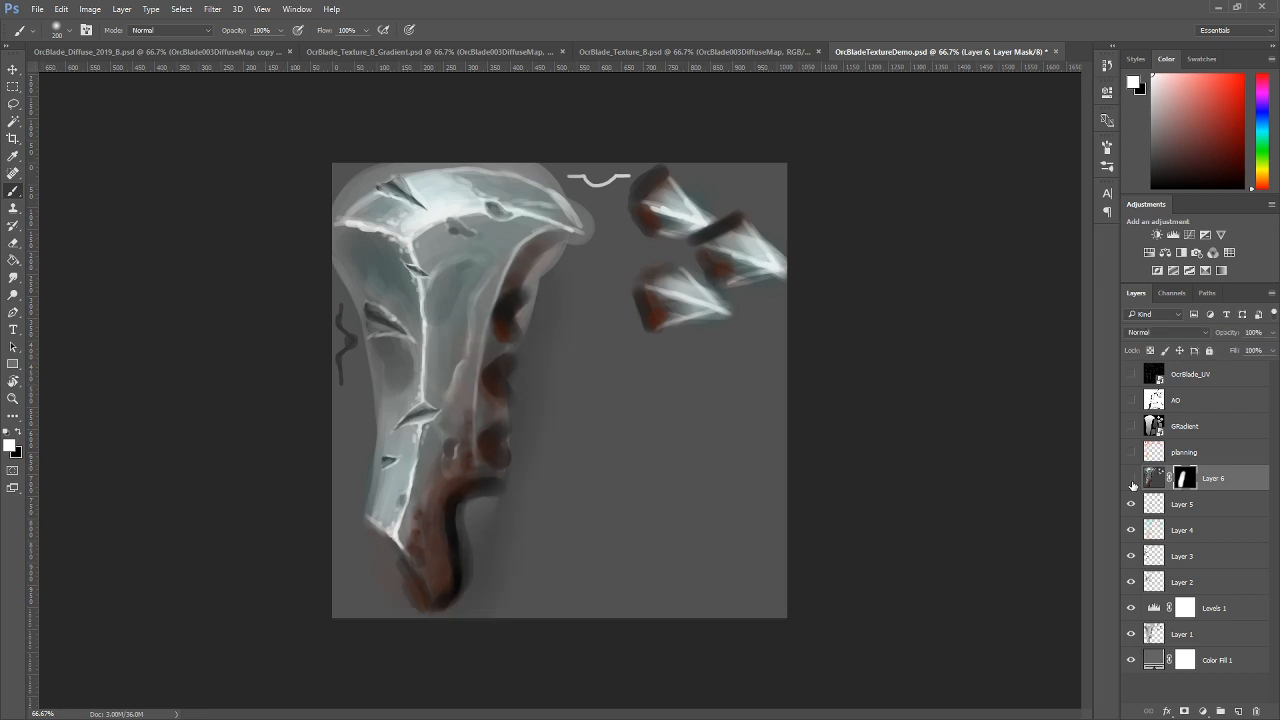
left_click(1131, 483)
left_click(1131, 483)
left_click(1131, 483)
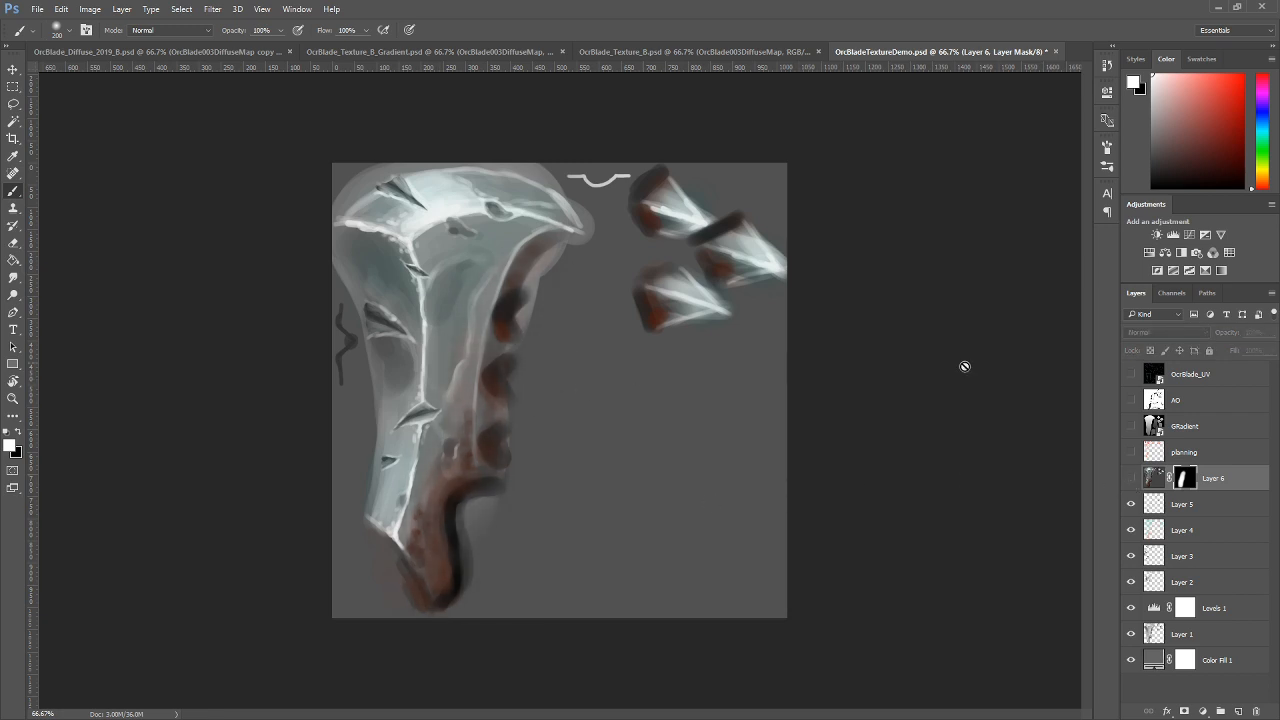
left_click(1131, 480)
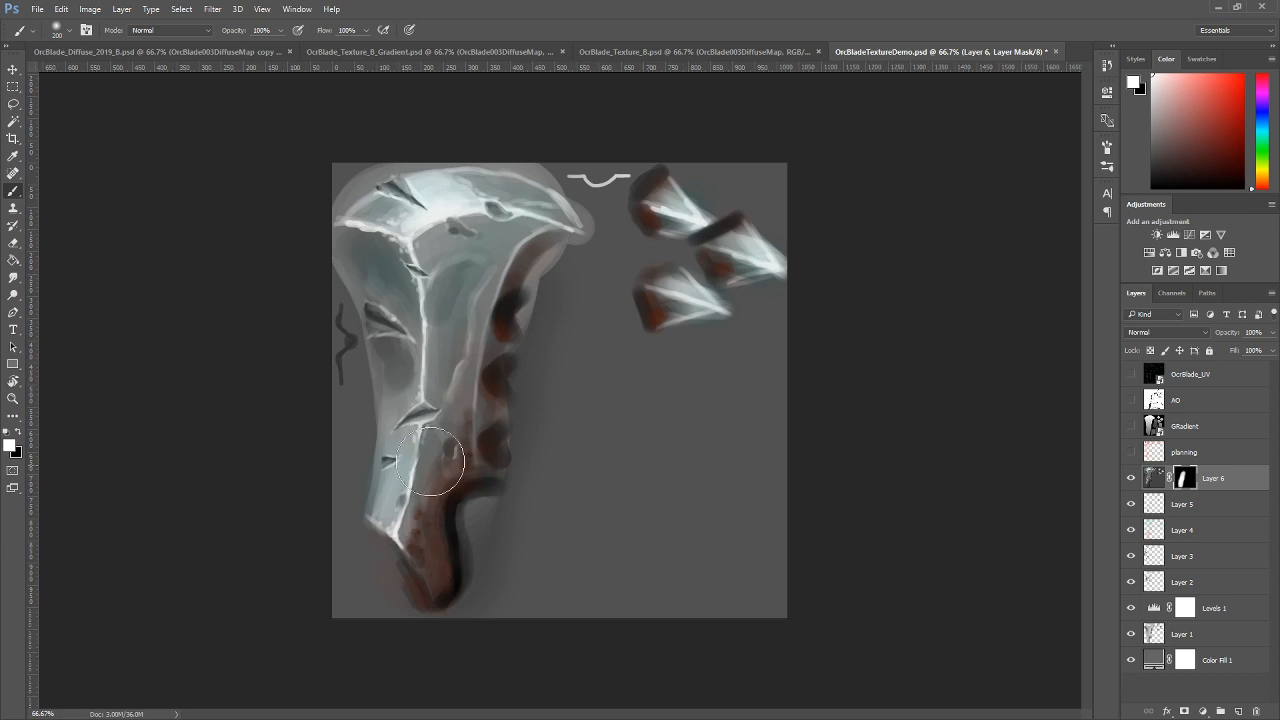
Reveal the darkening on the blade's upper left edge, the three spikes and the upper blade, reducing the soft brush to 90 px.
mouse_move(367, 272)
left_mouse_down()
mouse_move(394, 382)
mouse_move(372, 292)
left_mouse_up()
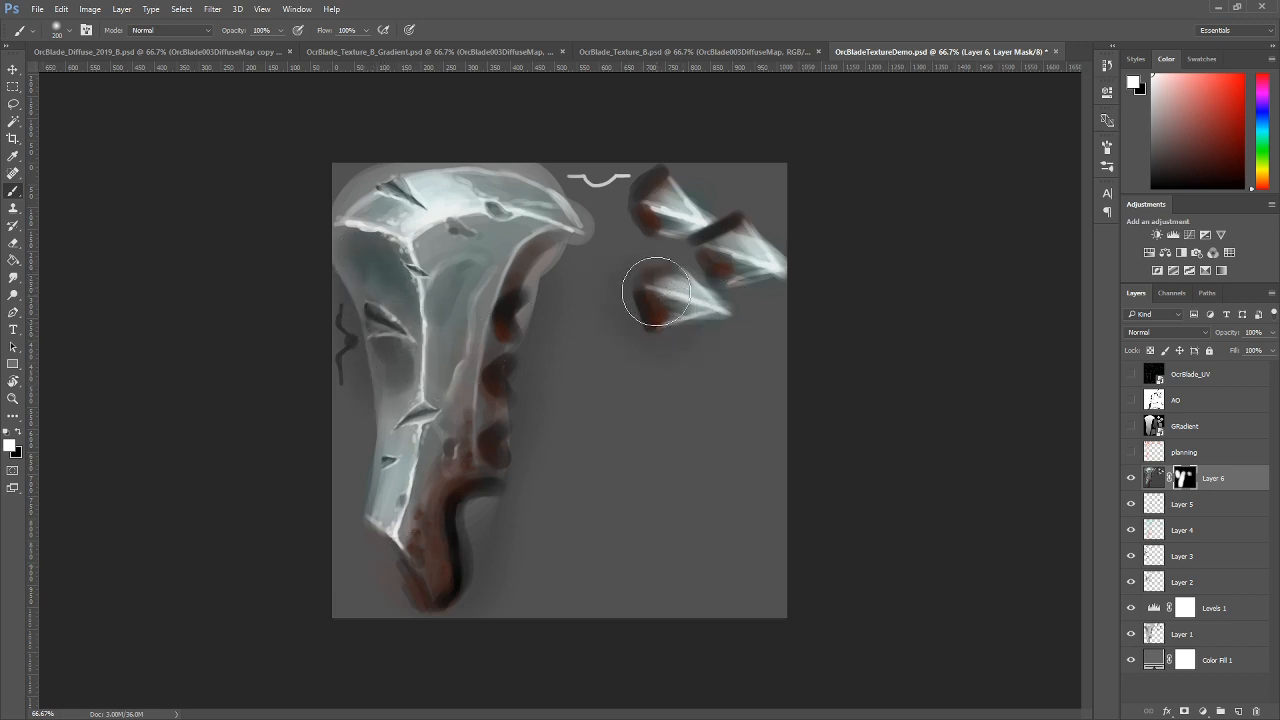
mouse_move(656, 291)
left_mouse_down()
mouse_move(660, 228)
mouse_move(738, 280)
mouse_move(720, 278)
left_mouse_up()
key("bracketleft")
key("bracketleft")
key("bracketleft")
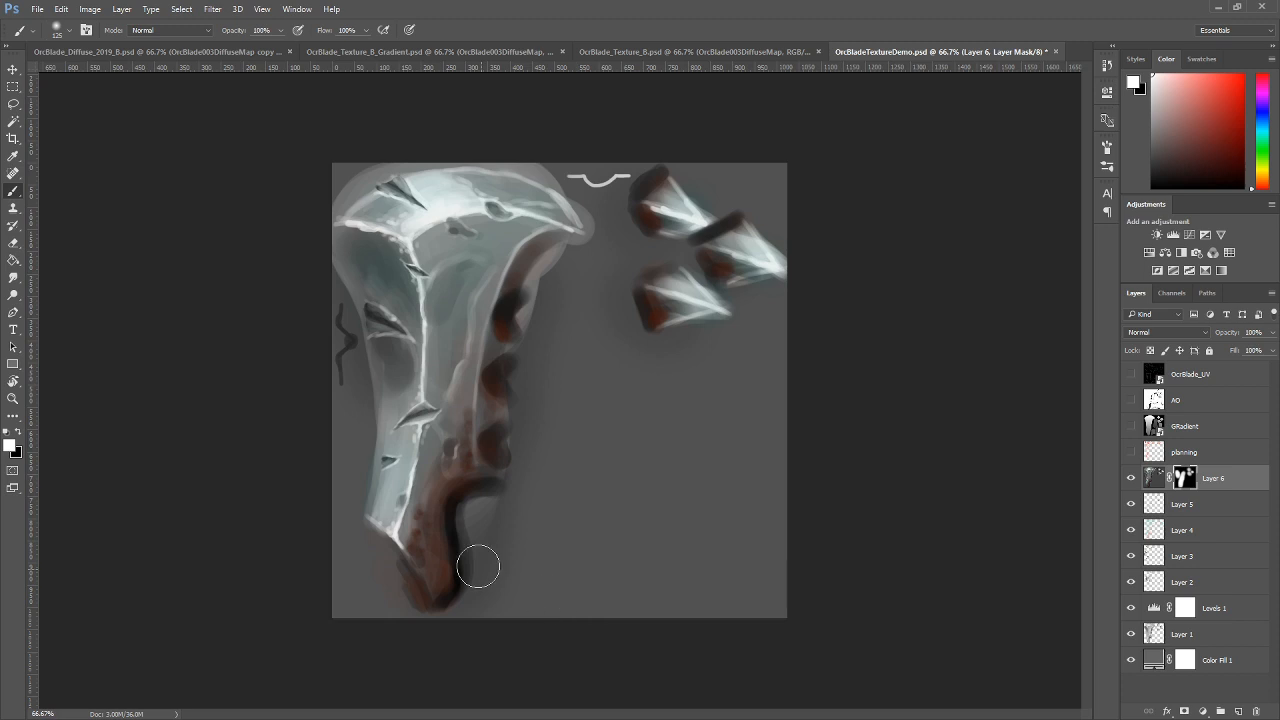
key("bracketleft")
key("bracketleft")
mouse_move(497, 236)
left_mouse_down()
mouse_move(457, 232)
mouse_move(435, 249)
left_mouse_up()
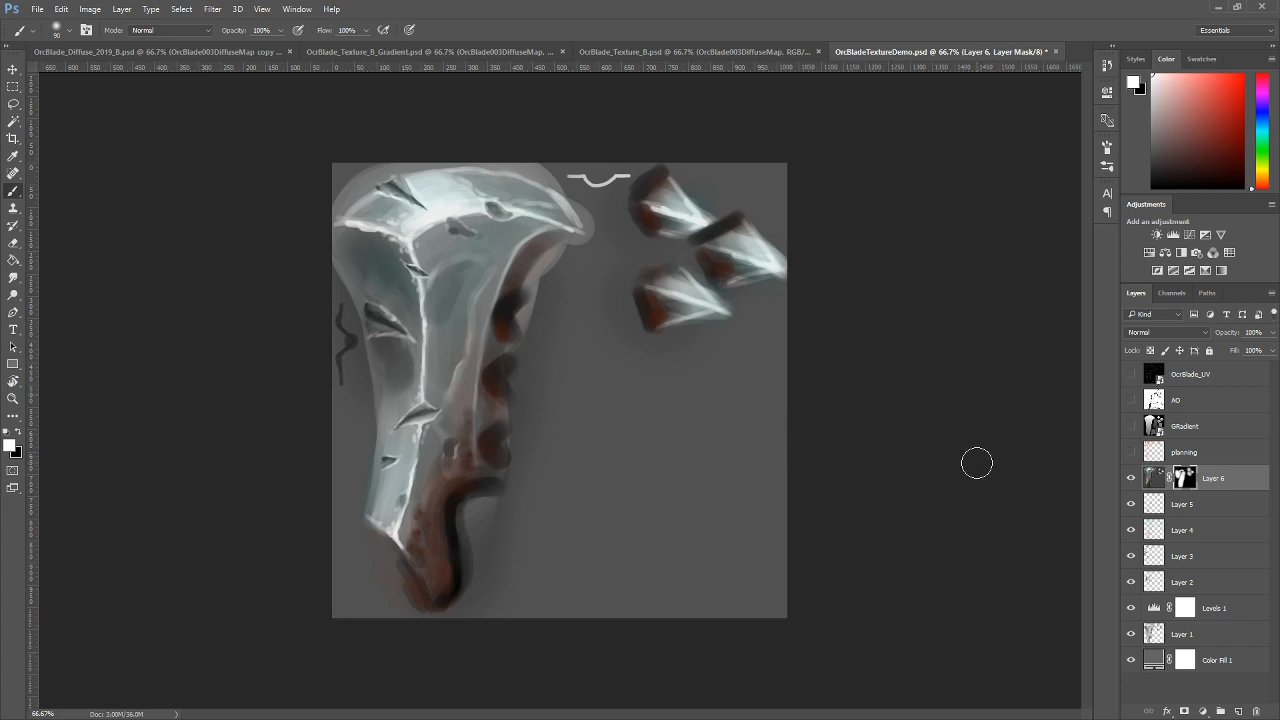
Show the GRadient and AO layers and set the GRadient layer to Overlay blending at 40% opacity.
left_click(1131, 426)
left_click(1131, 400)
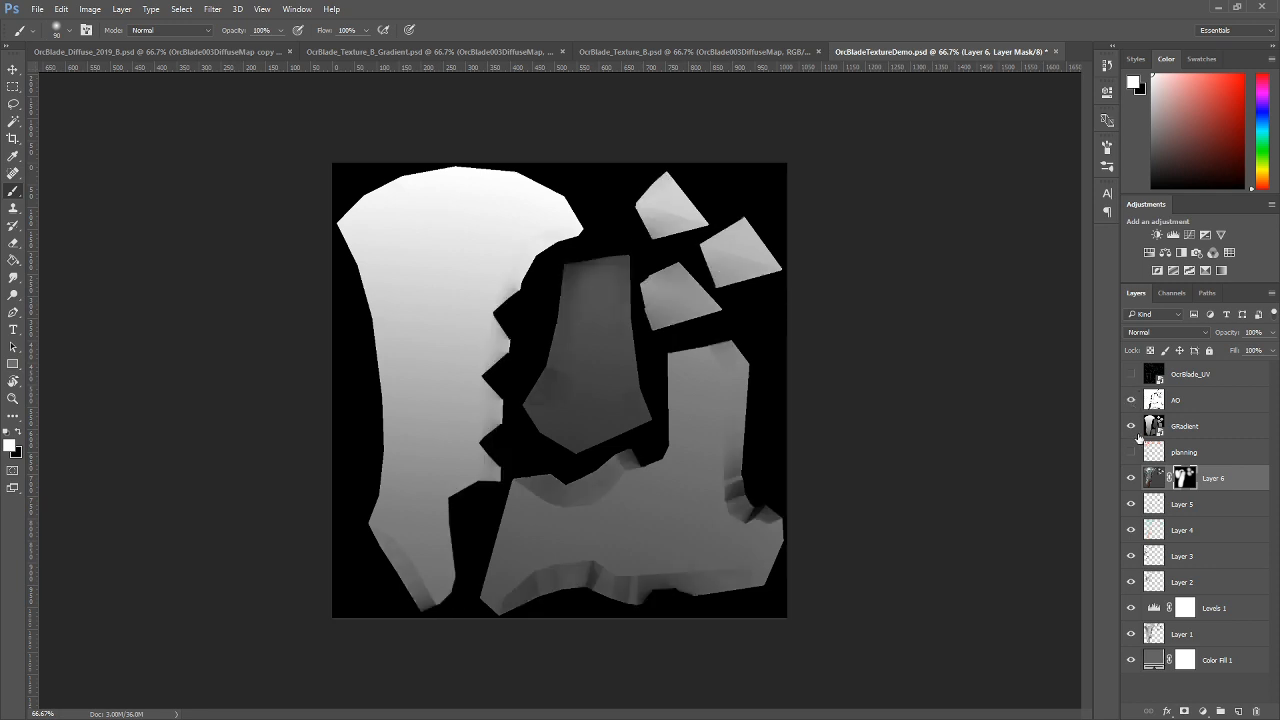
left_click(1204, 430)
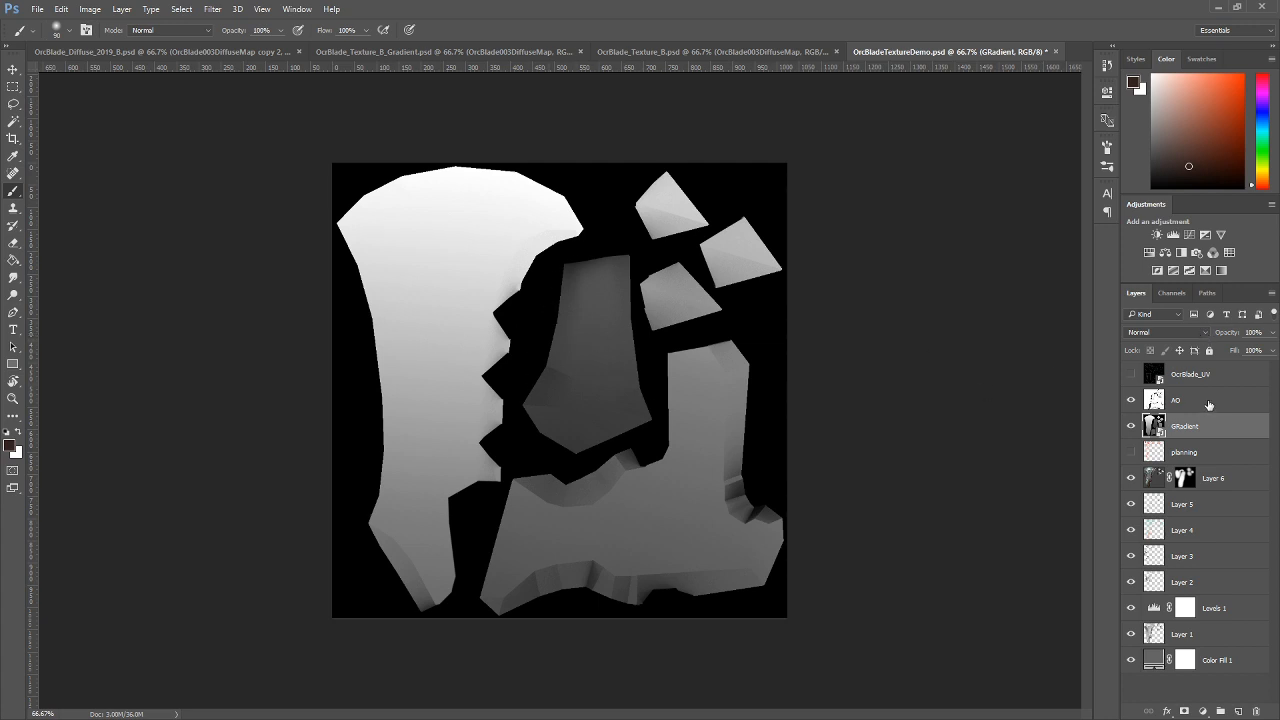
left_click(1206, 336)
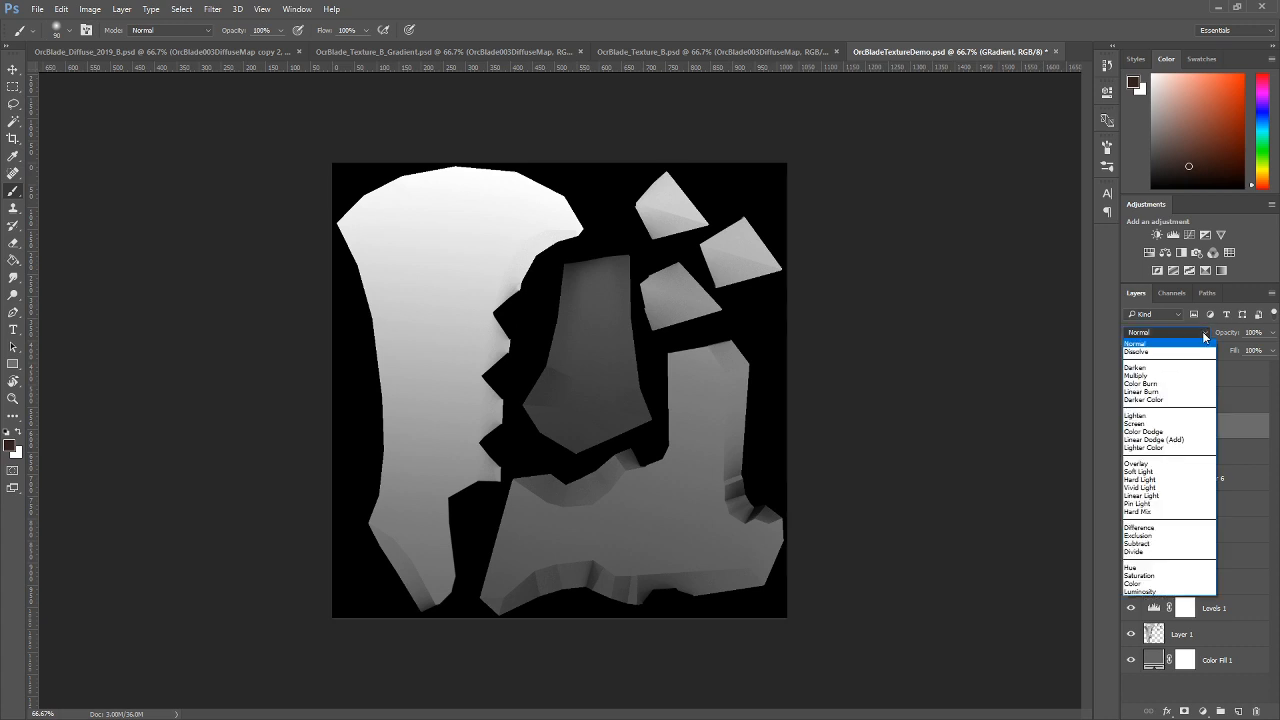
left_click(1152, 466)
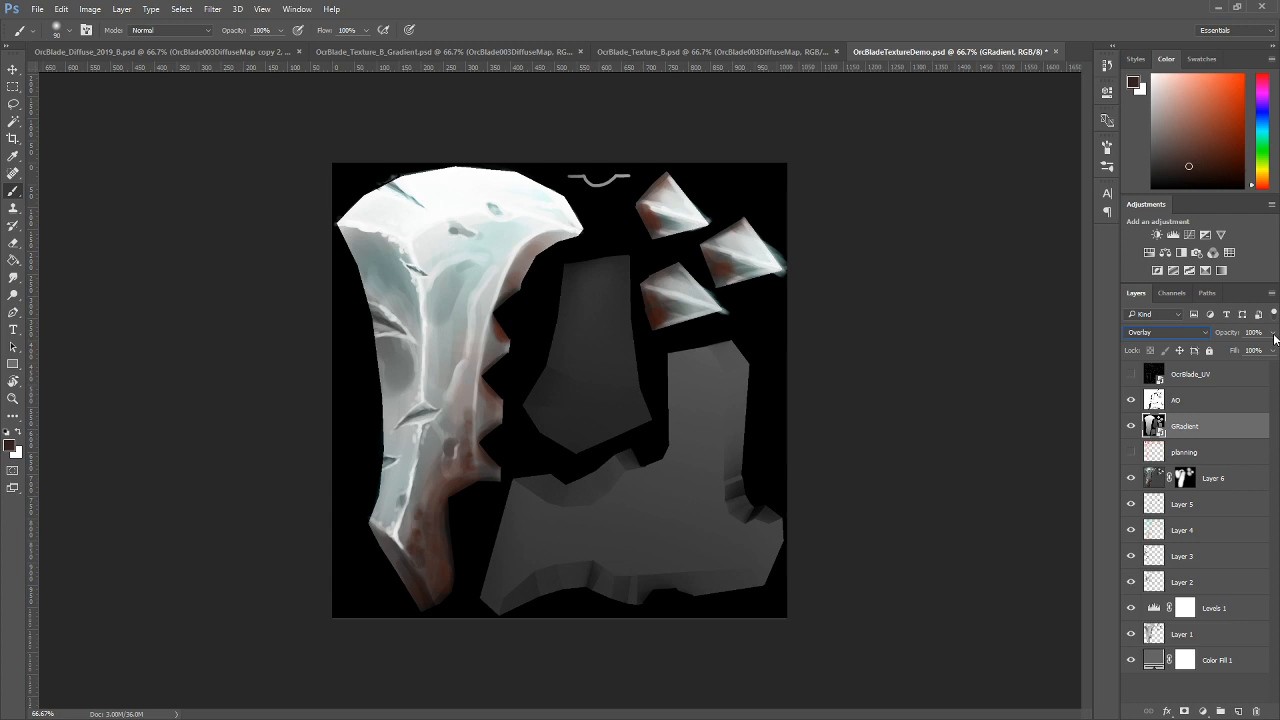
left_click_drag(1274, 336, 1231, 350)
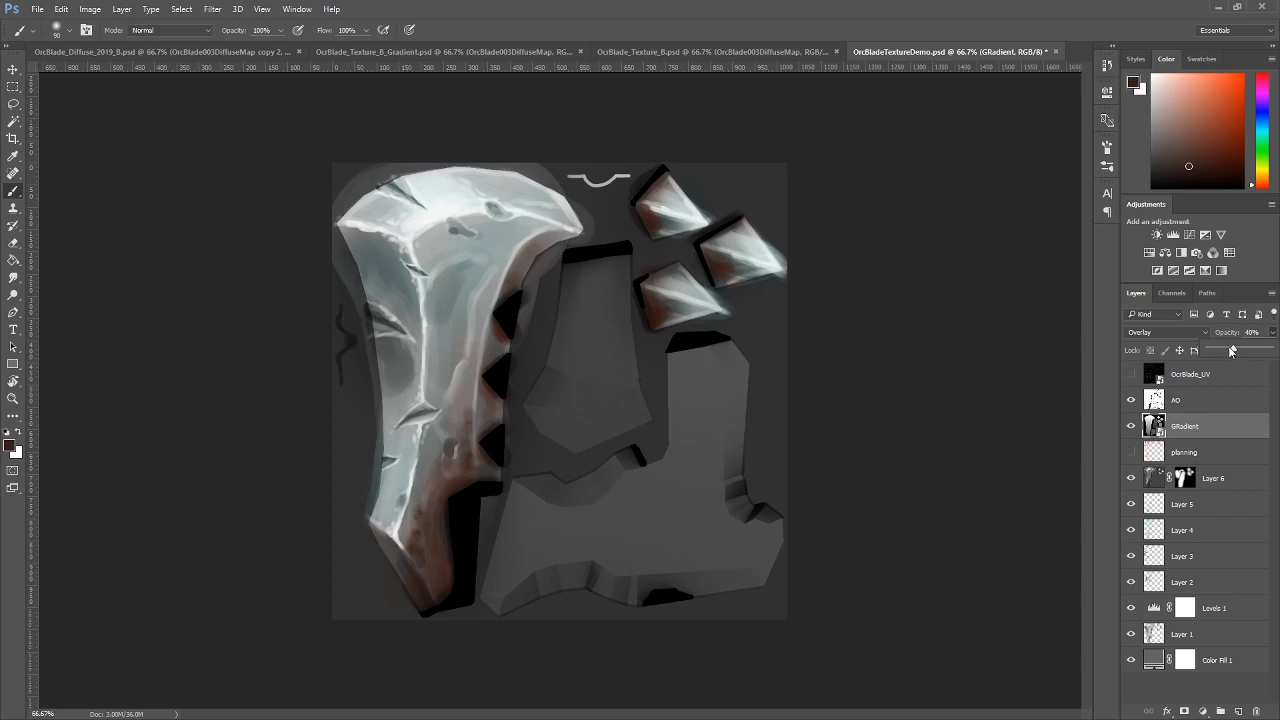
Save the texture and examine the blade with the gradient overlay on the model in 3ds Max.
key("ctrl+s")
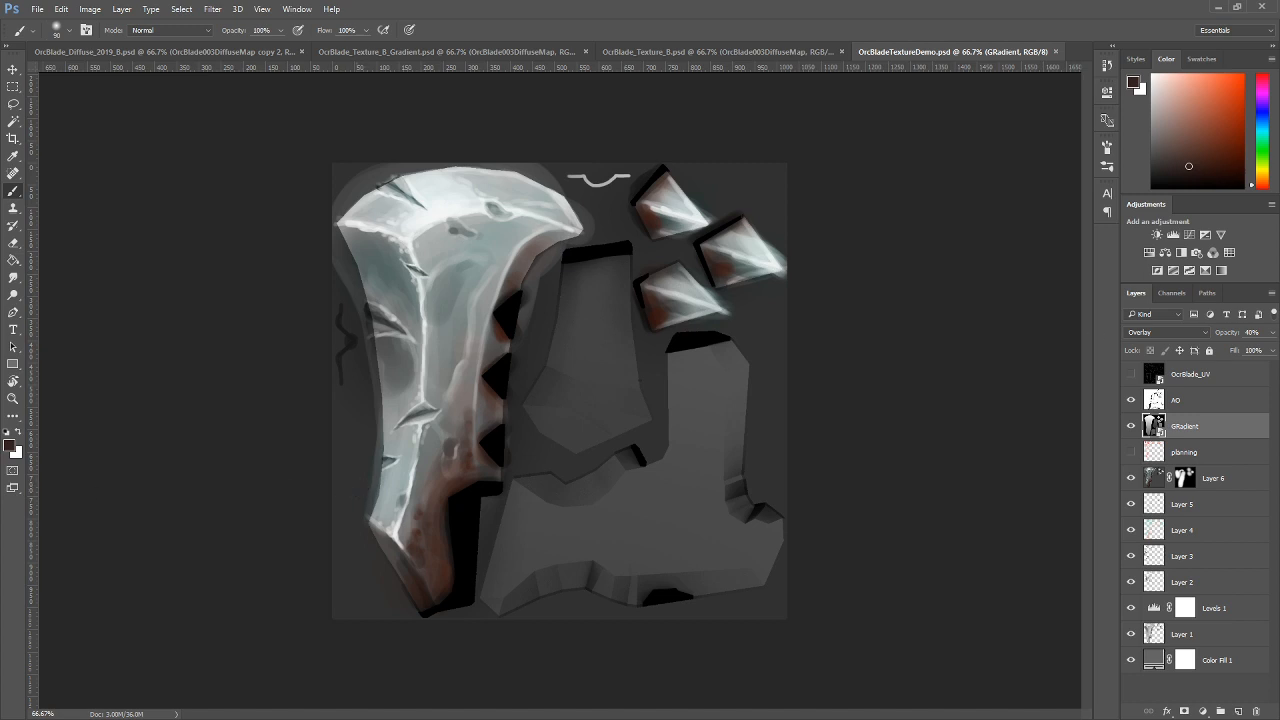
key("alt+Tab")
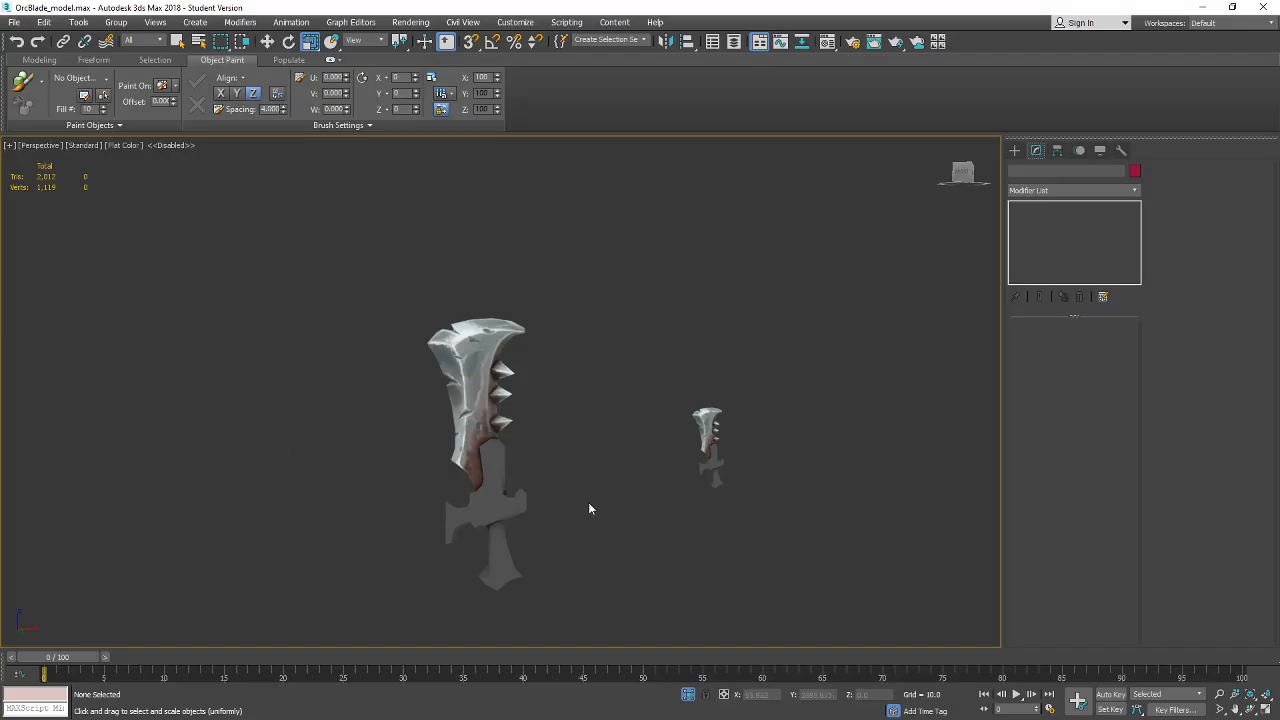
left_click_drag(589, 509, 397, 454)
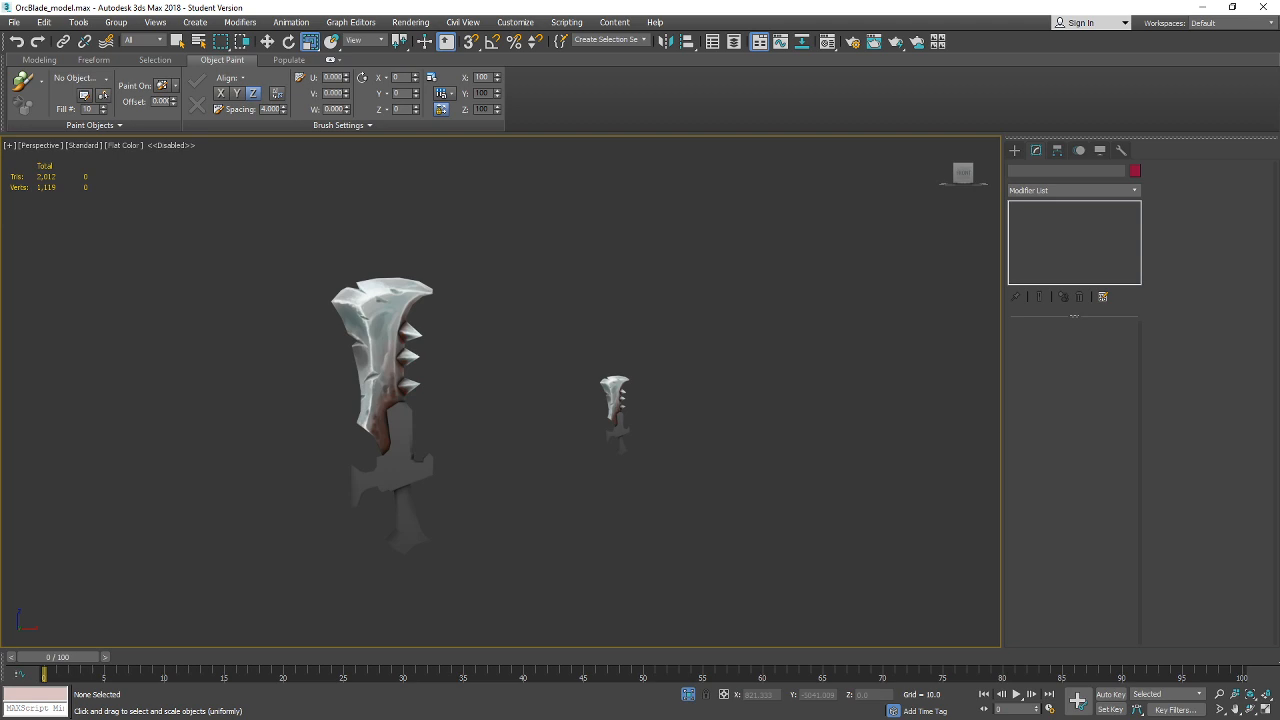
Return to Photoshop and change the GRadient layer's blend mode to Multiply.
key("alt+Tab")
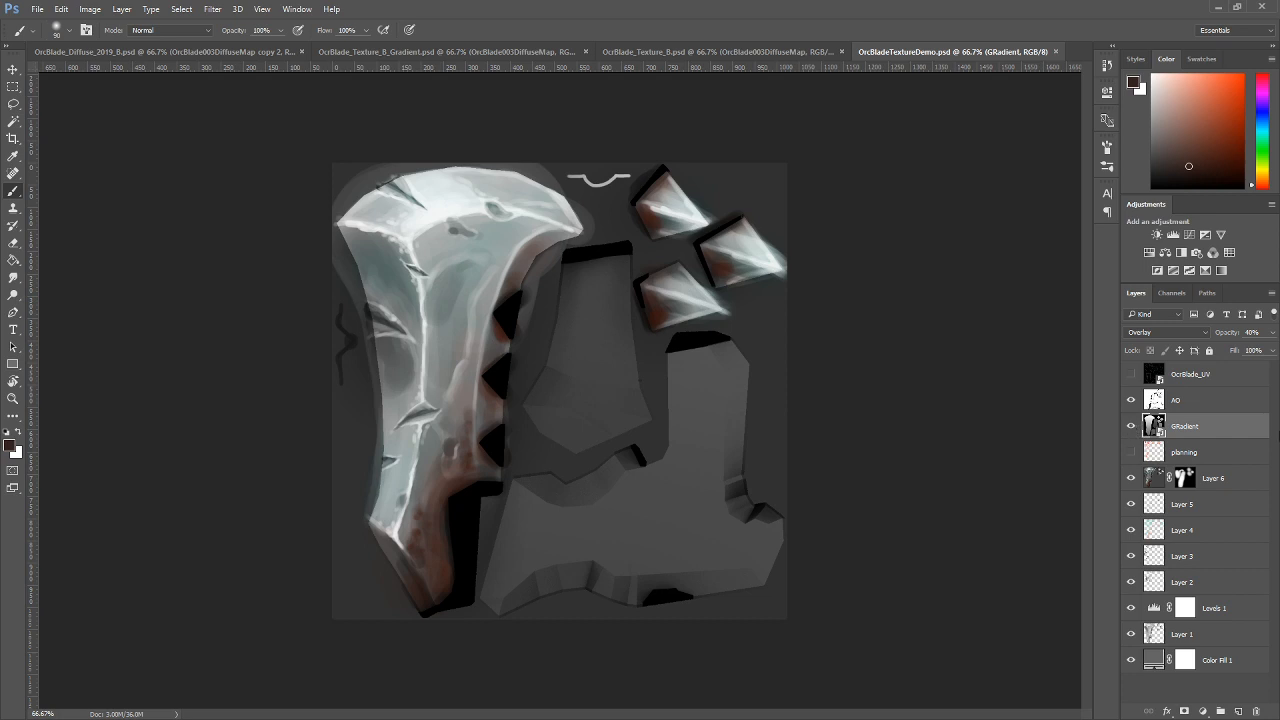
left_click(1189, 335)
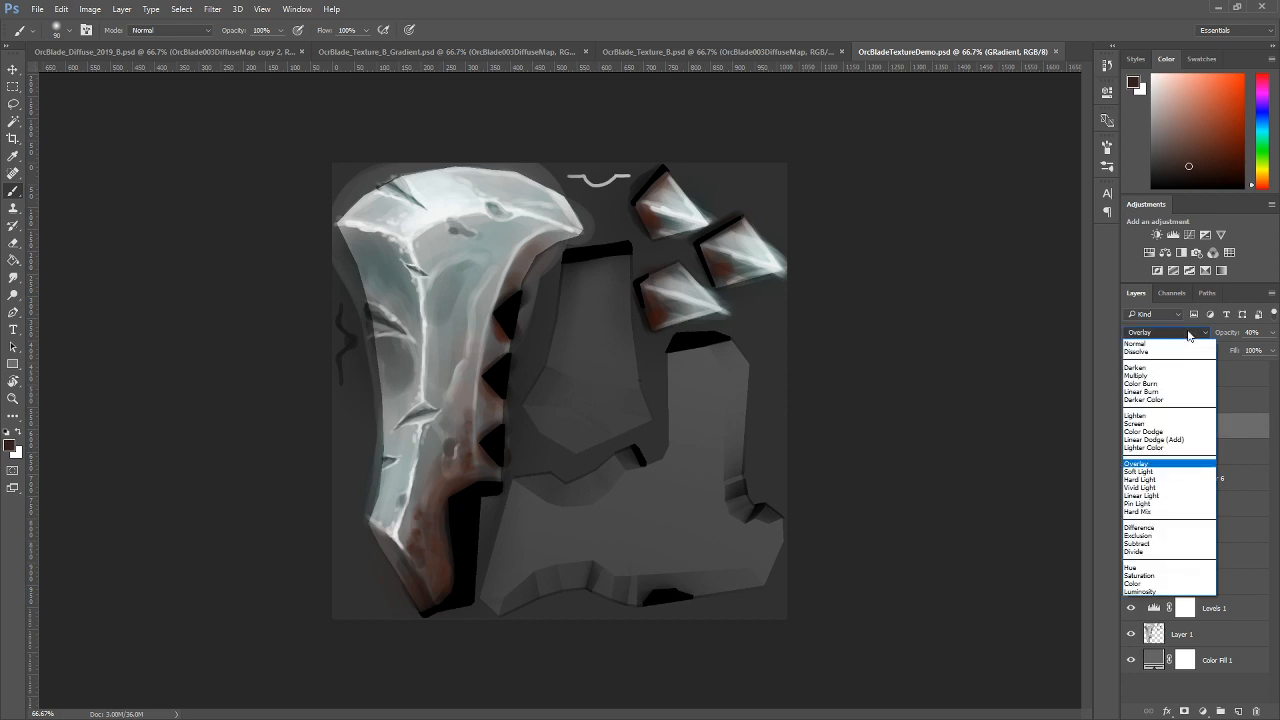
left_click(1159, 376)
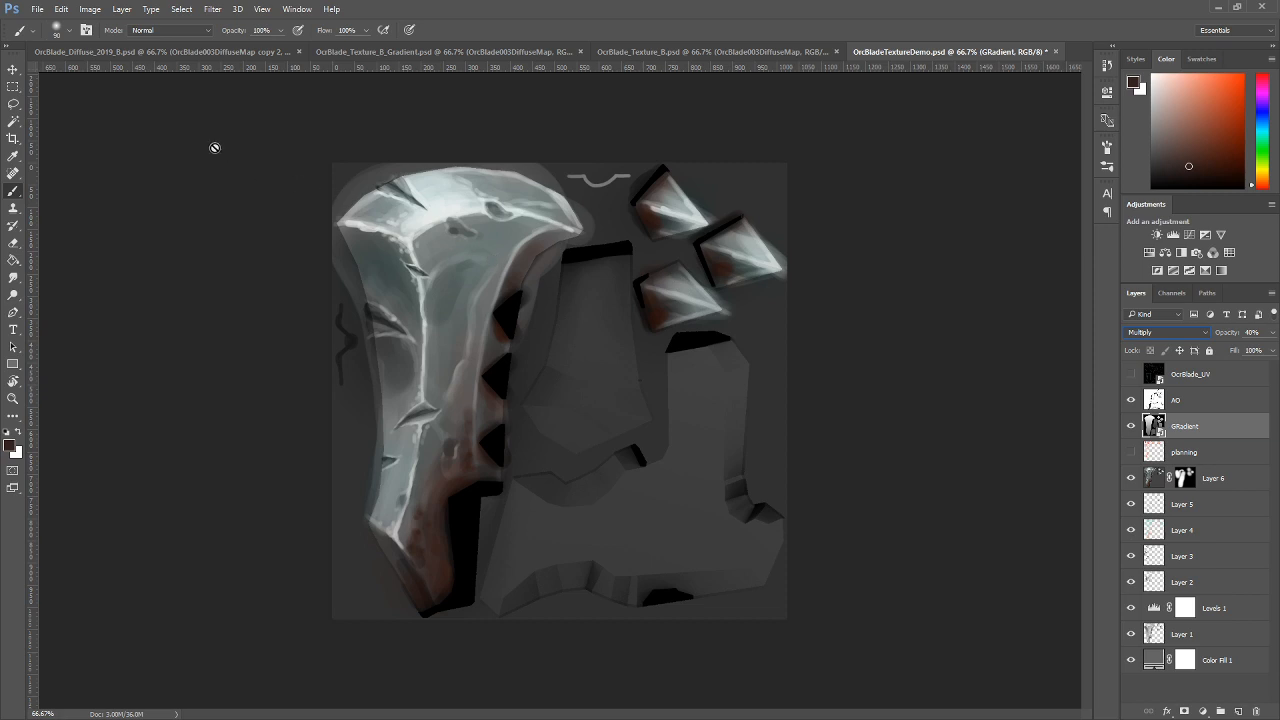
Examine the painted handle and grip detail in the finished OcrBlade_Diffuse_2019_B.psd texture.
left_click(156, 52)
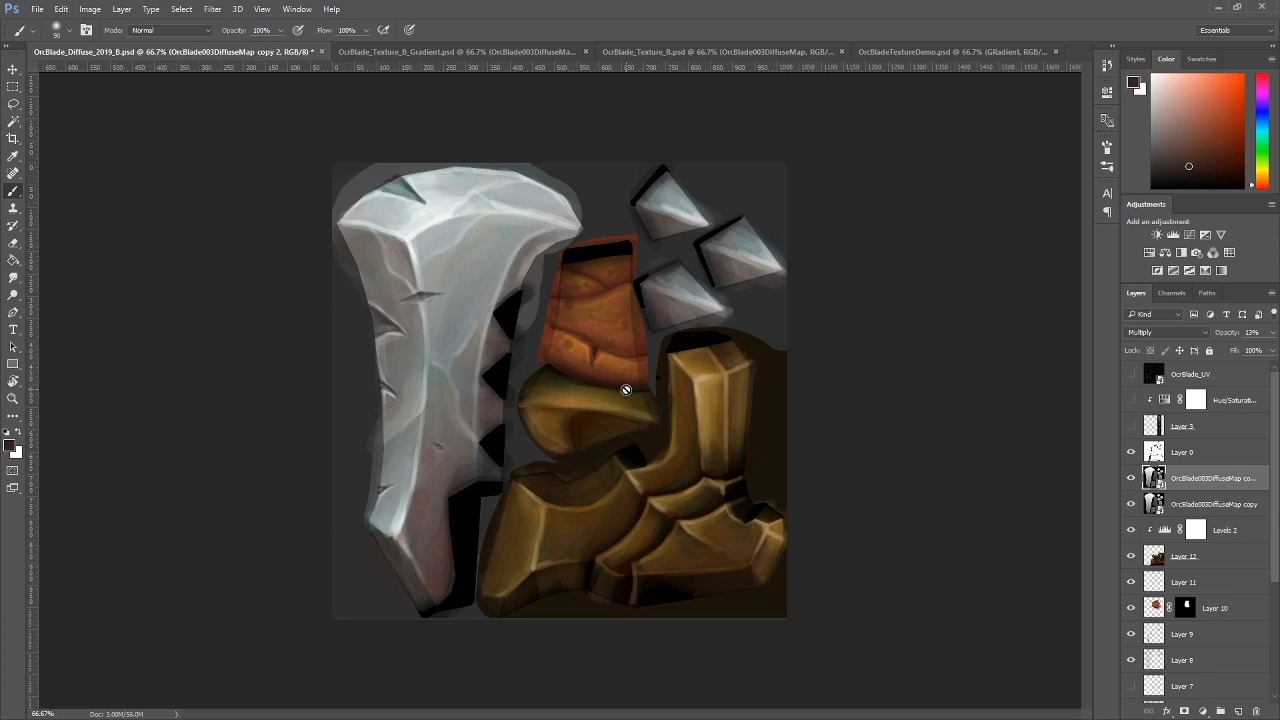
scroll(620, 375, "up", 1)
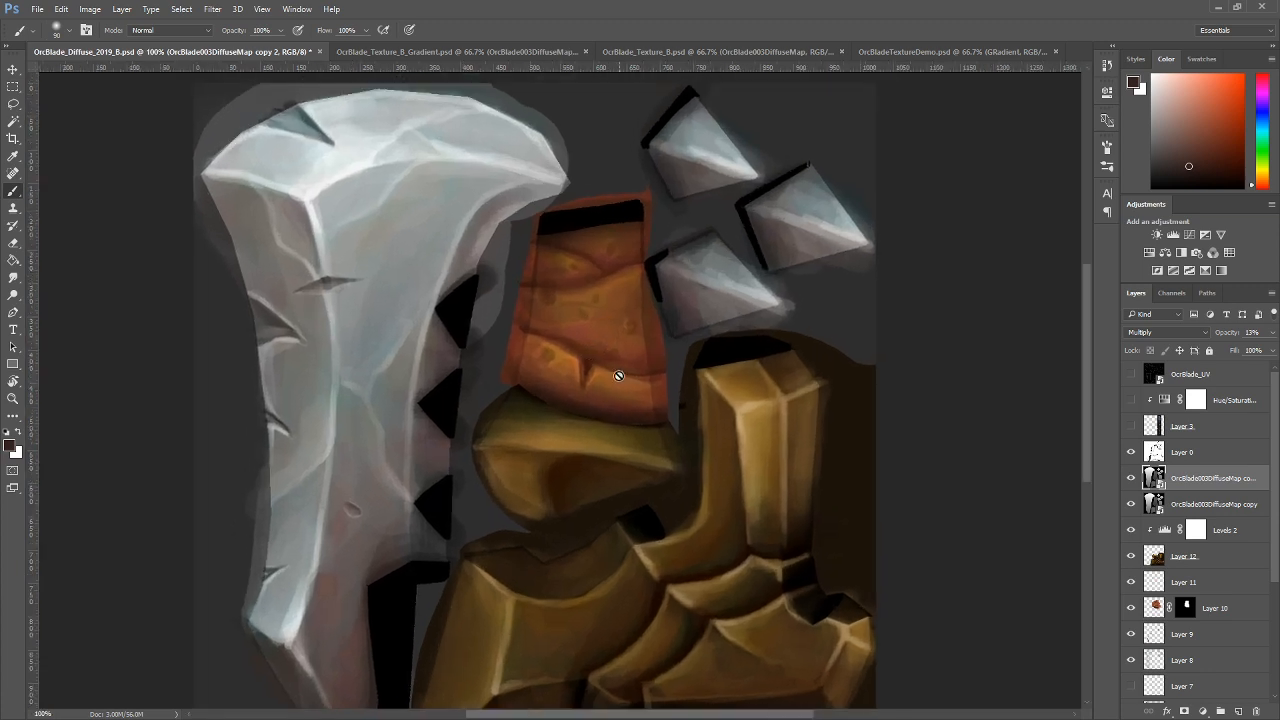
scroll(581, 355, "up", 2)
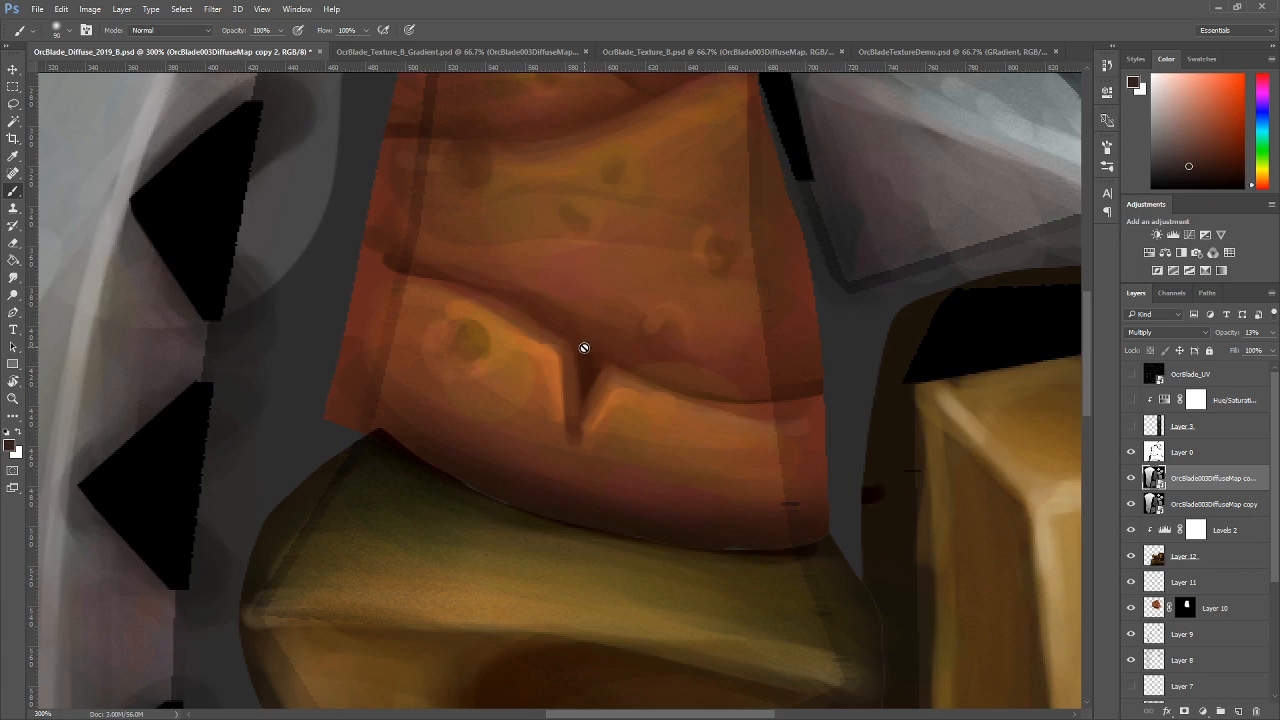
scroll(583, 347, "down", 2)
scroll(584, 347, "down", 1)
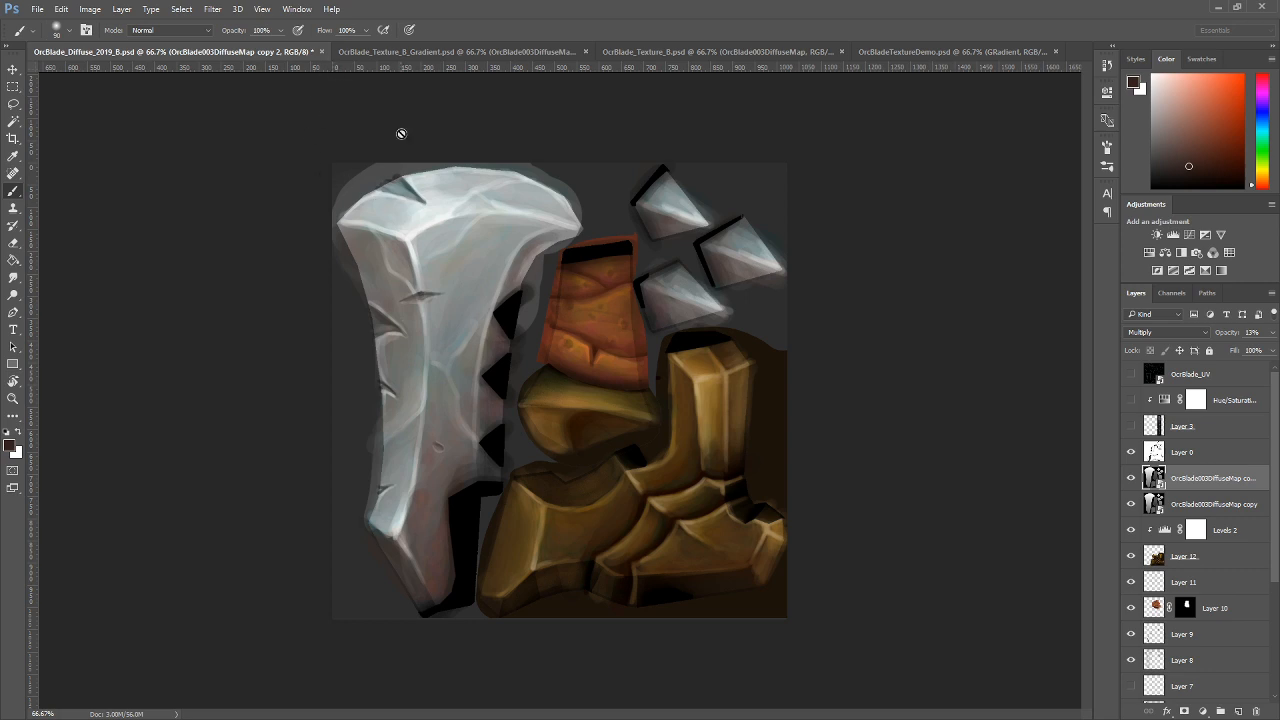
Compare the finished diffuse texture with OcrBlade_Texture_B_Gradient.psd and OcrBlade_Texture_B.psd.
left_click(438, 52)
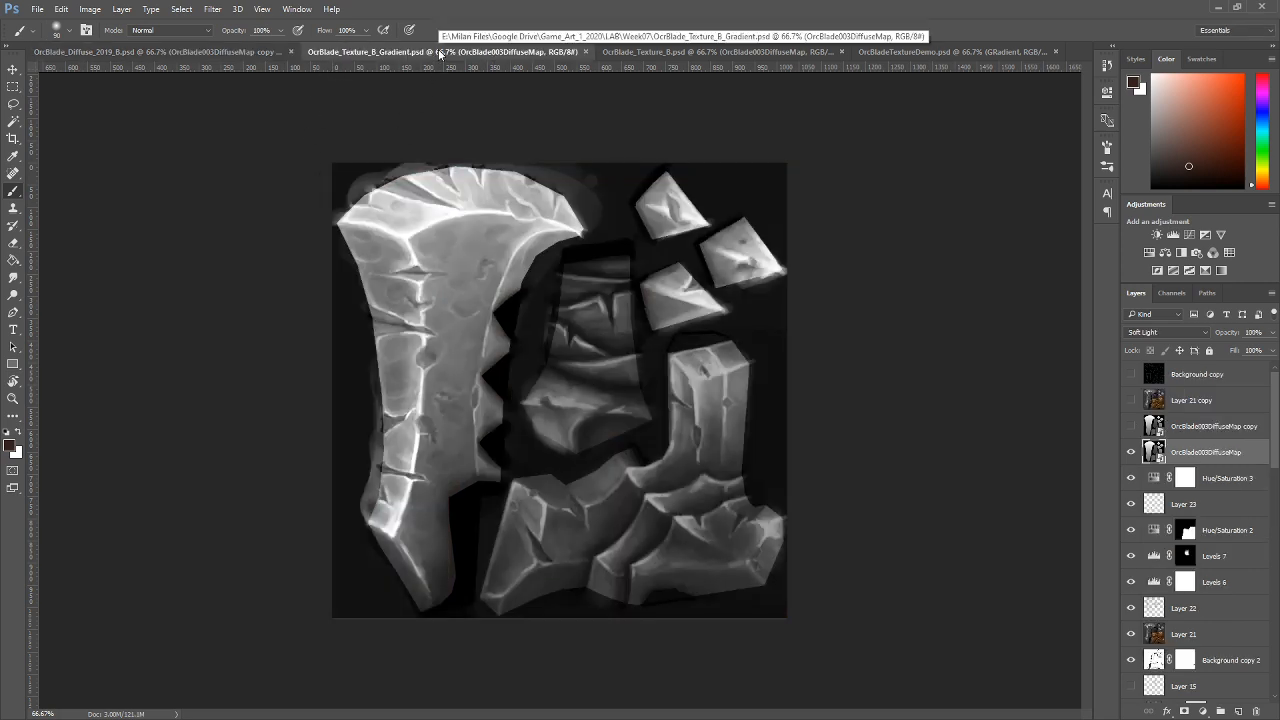
left_click(636, 52)
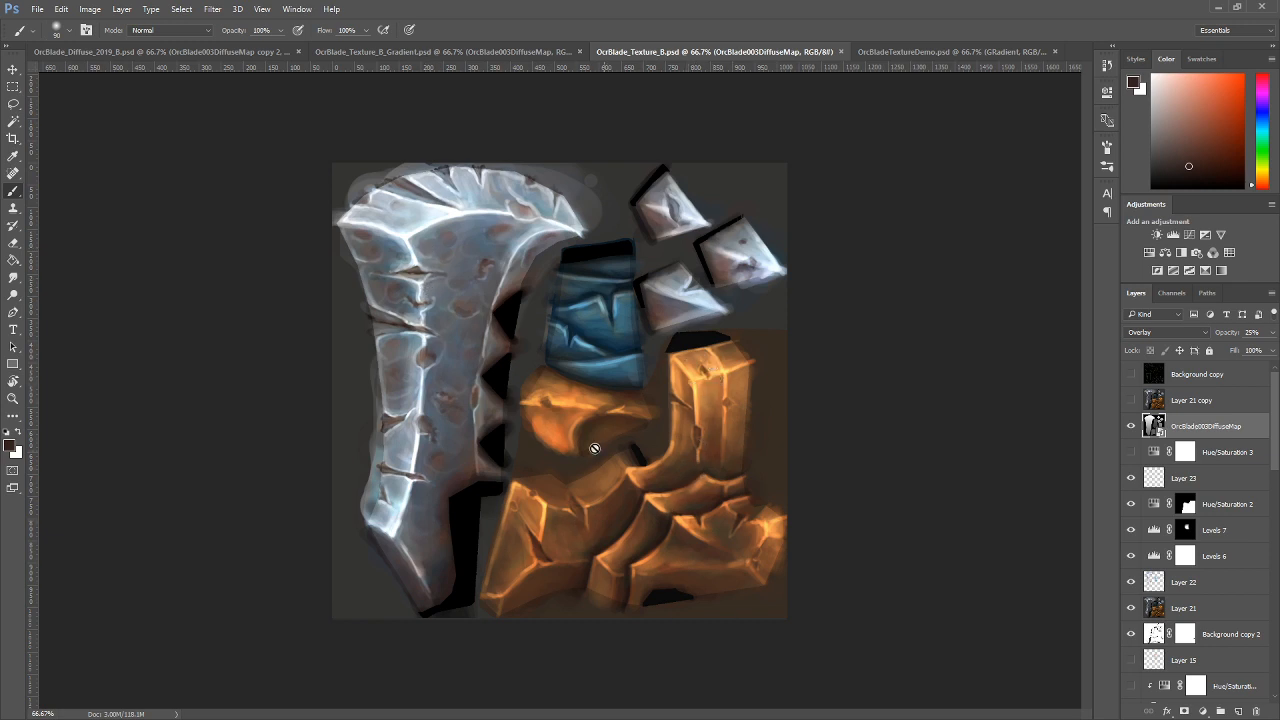
left_click(203, 53)
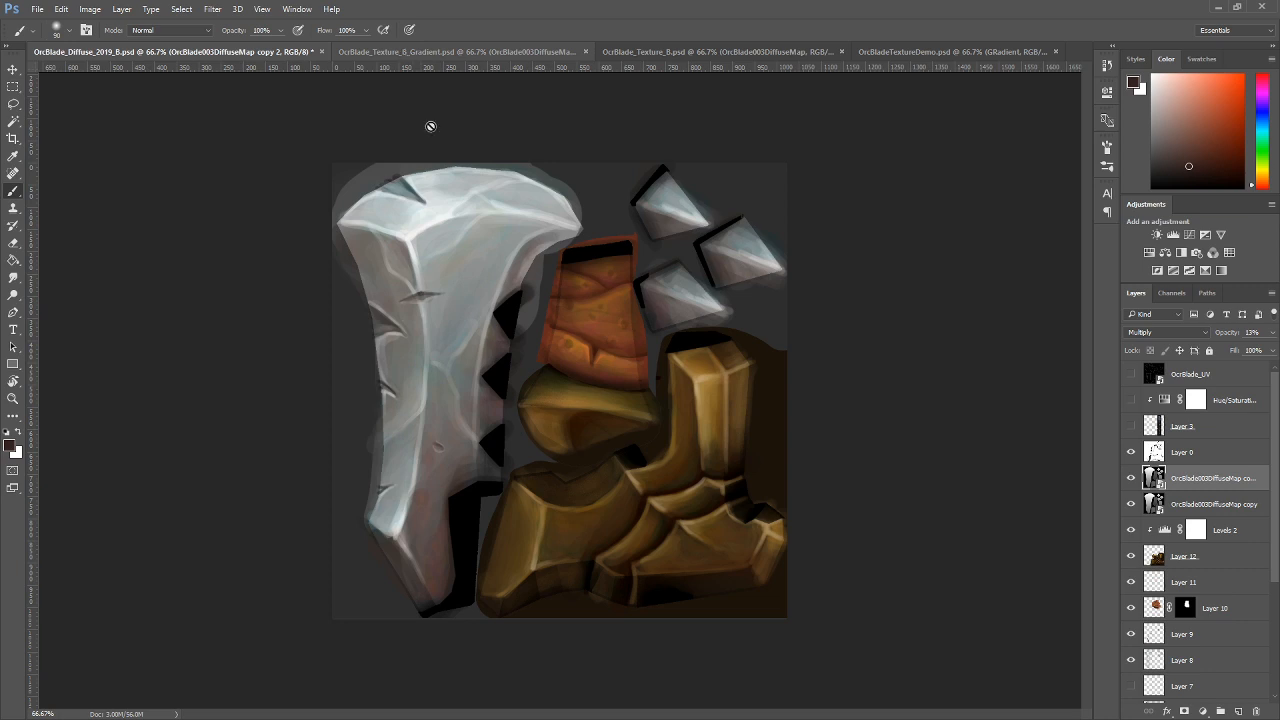
left_click(428, 52)
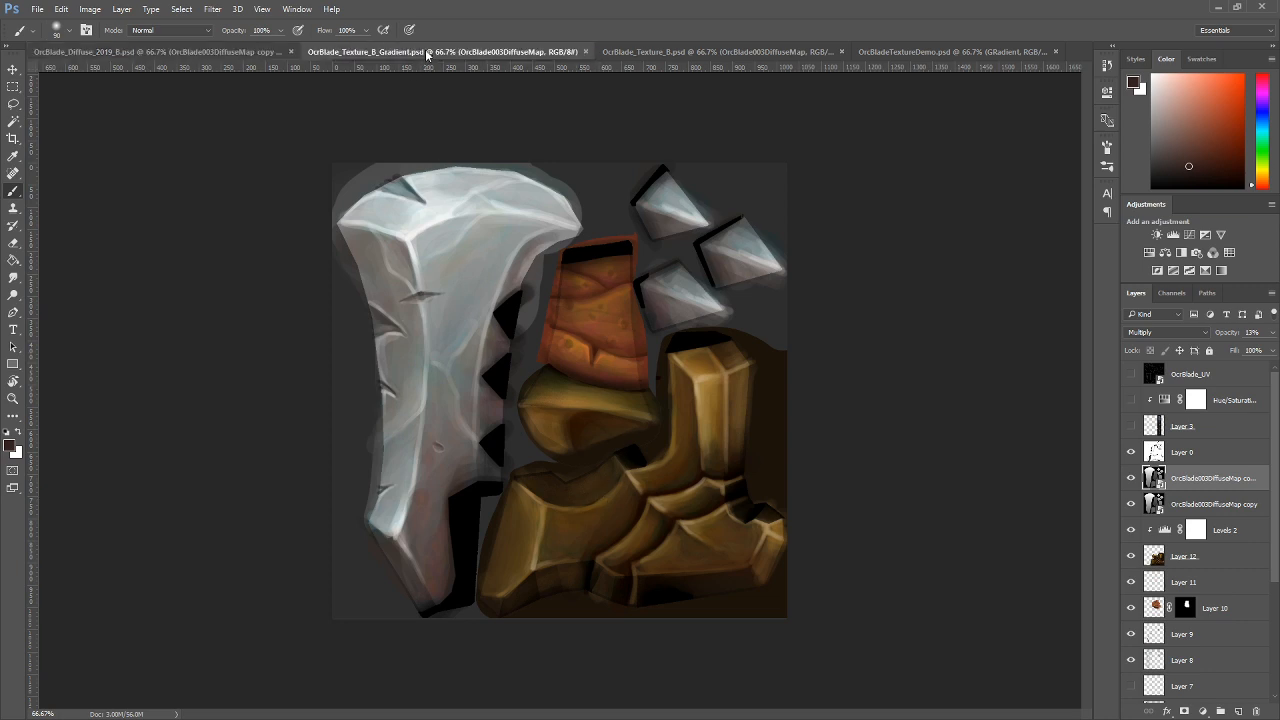
Hide the OrcBlade003DiffuseMap layer in OcrBlade_Texture_B.psd and switch to 3ds Max.
left_click(655, 51)
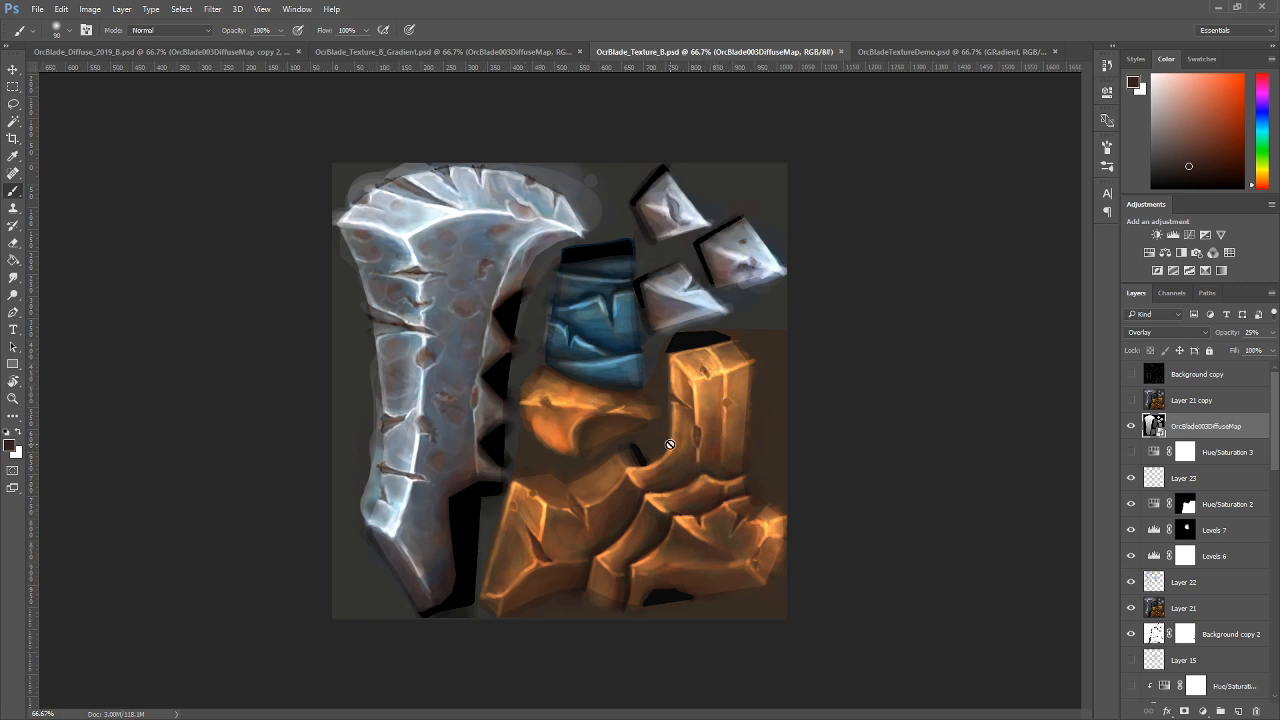
left_click(1132, 427)
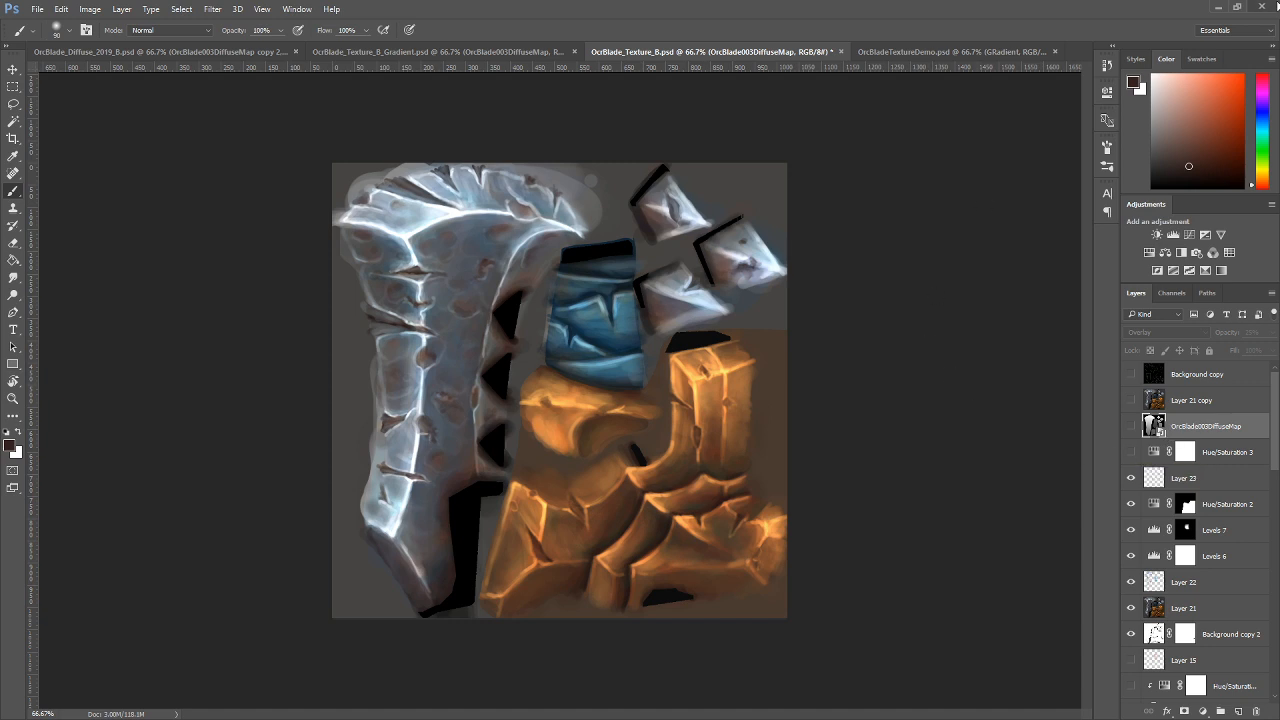
left_click(1218, 12)
End the isolation of the two demo blades to bring back all the blade models.
left_click_drag(487, 453, 629, 441)
right_click(328, 340)
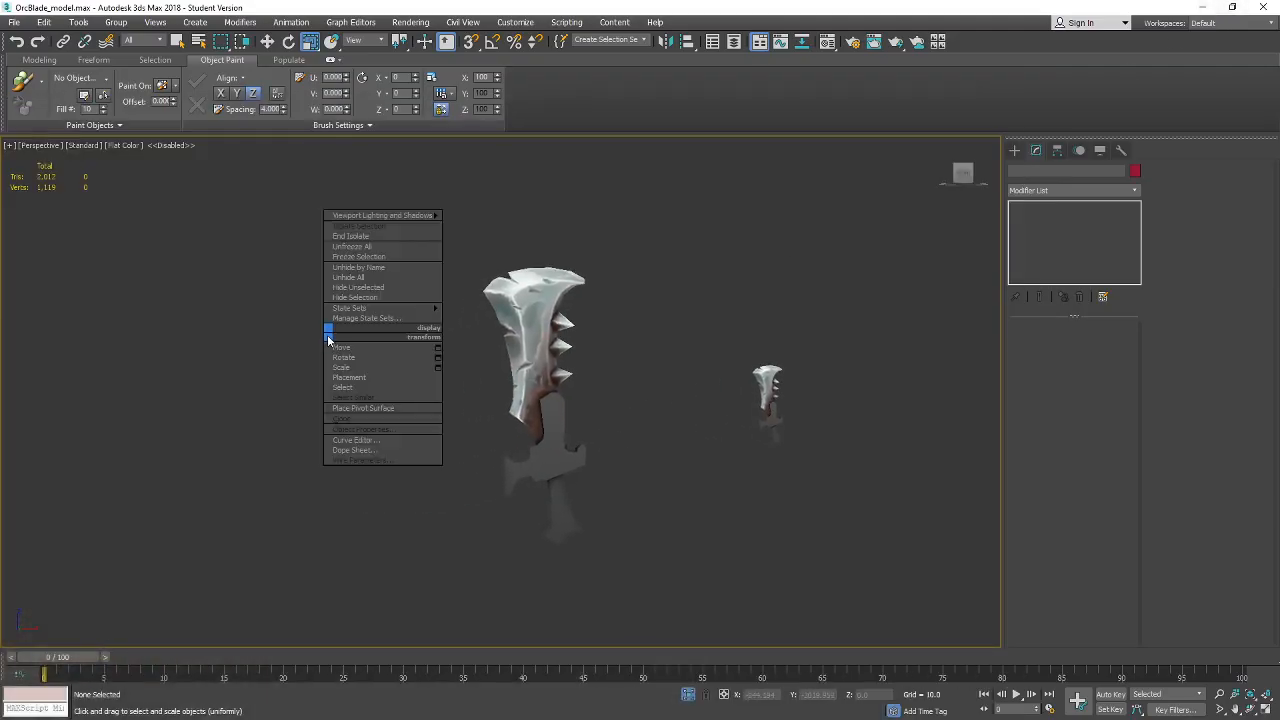
left_click(362, 236)
mouse_move(666, 409)
left_mouse_down()
mouse_move(625, 438)
mouse_move(662, 426)
left_mouse_up()
Select both demo blades, large and small, and move them along X clear of the three finished blades.
left_click(294, 426)
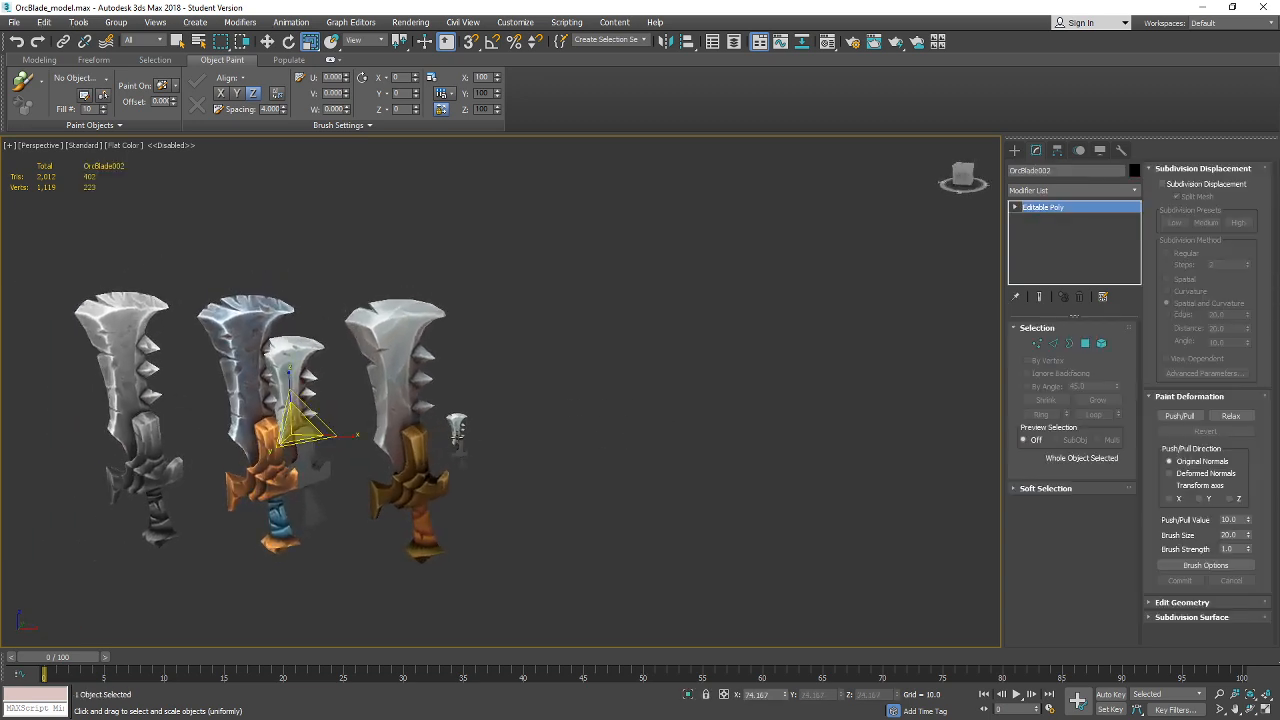
left_click(457, 437, "ctrl")
key("w")
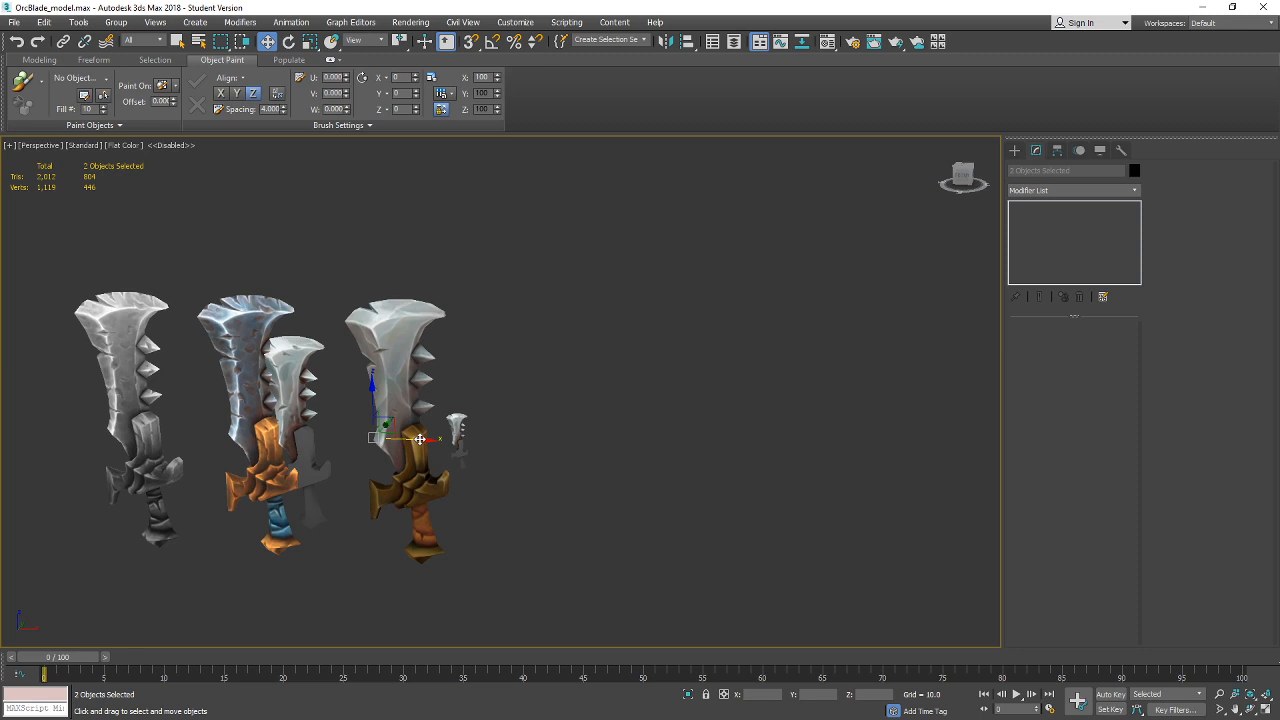
left_click_drag(419, 441, 631, 477)
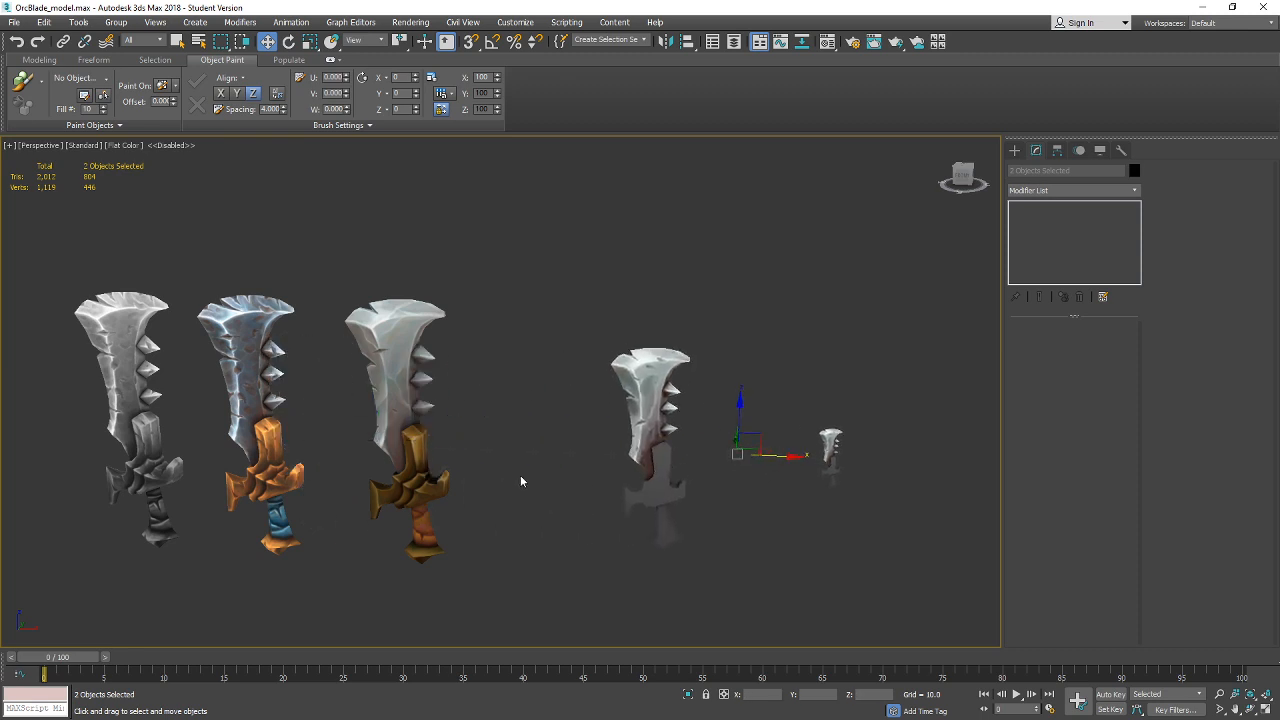
left_click_drag(520, 481, 717, 466)
scroll(428, 420, "up", 3)
scroll(521, 425, "up", 1)
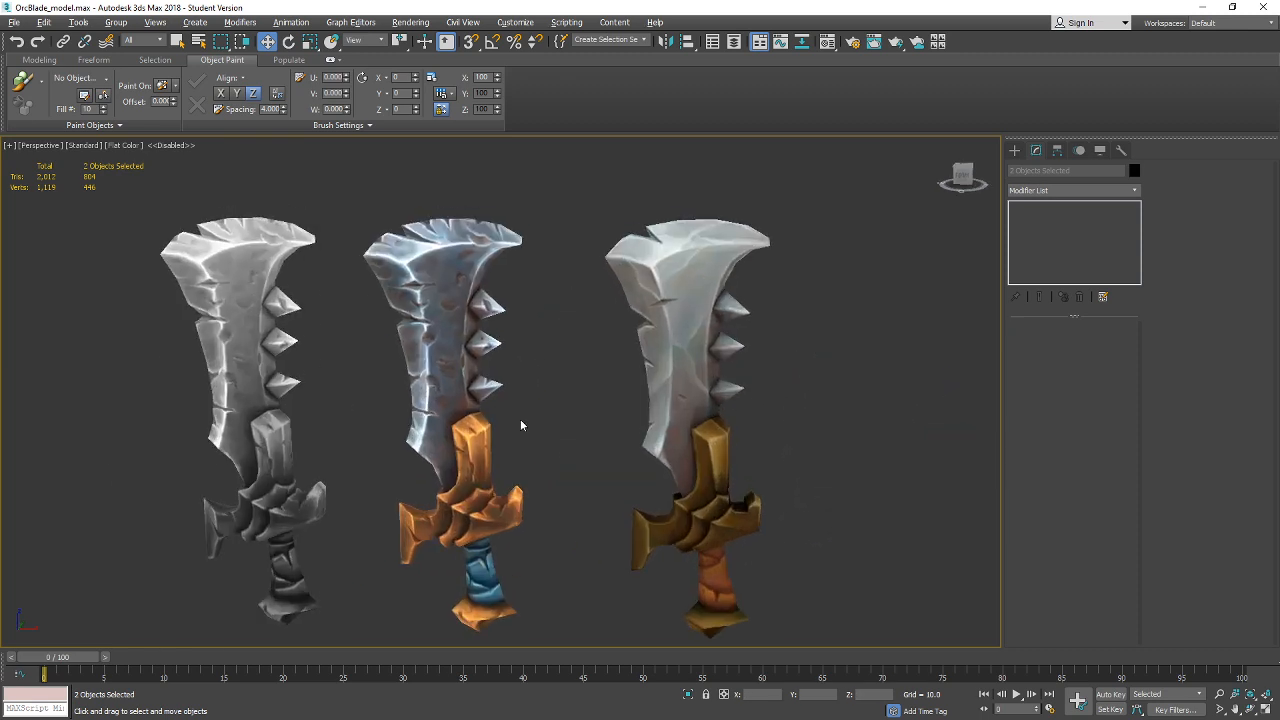
Move the grey gradient blade and the blue-handled blade along X, away from the brown-handled blade.
left_click(428, 318)
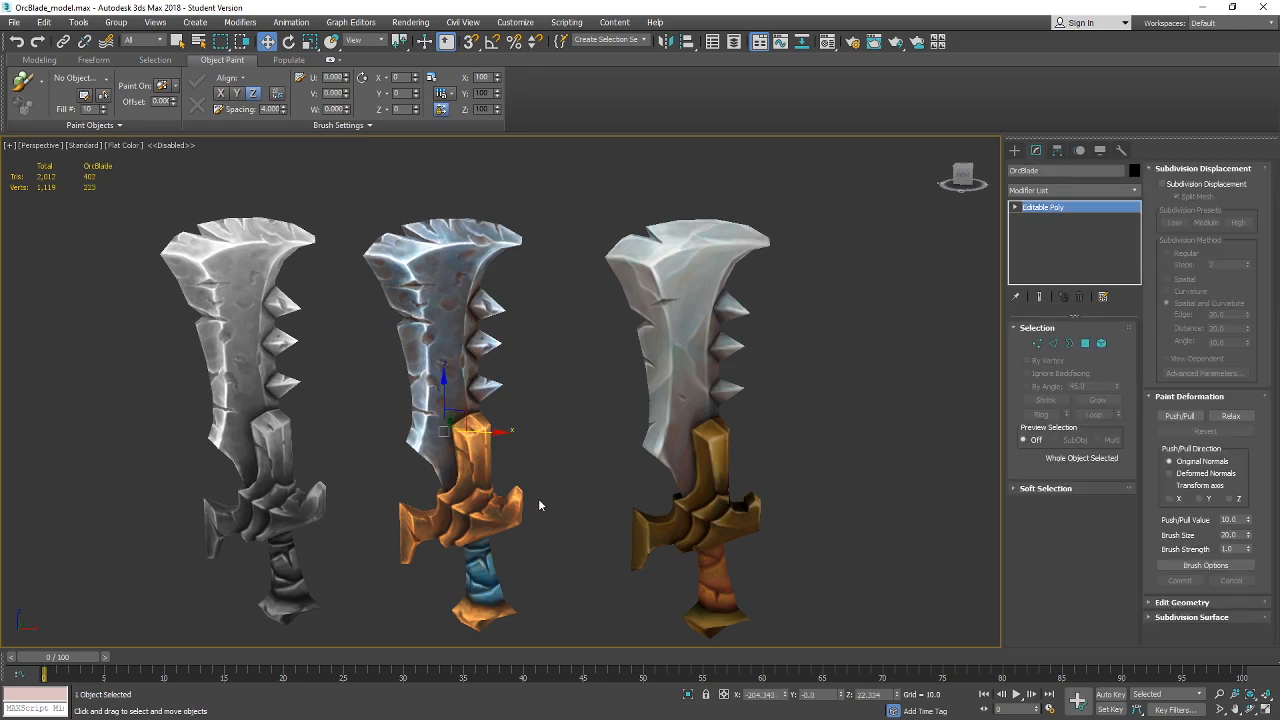
left_click(296, 425)
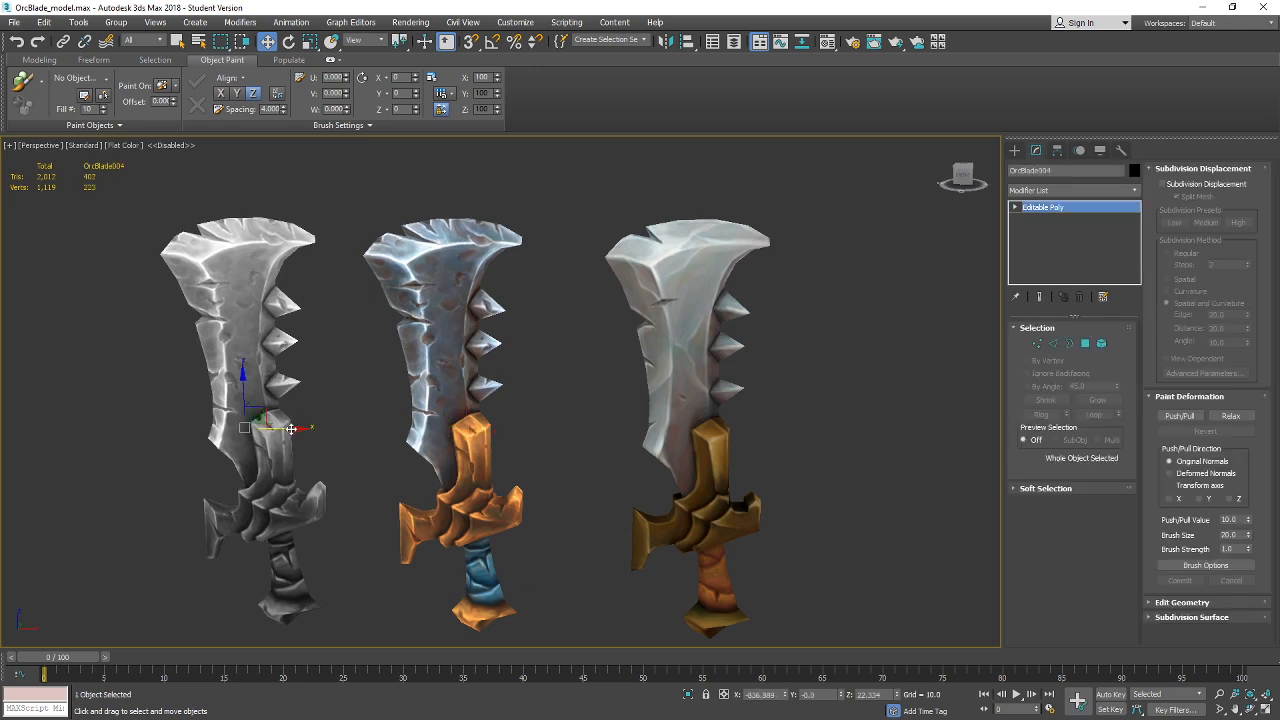
left_click_drag(291, 429, 0, 432)
left_click_drag(608, 448, 686, 451)
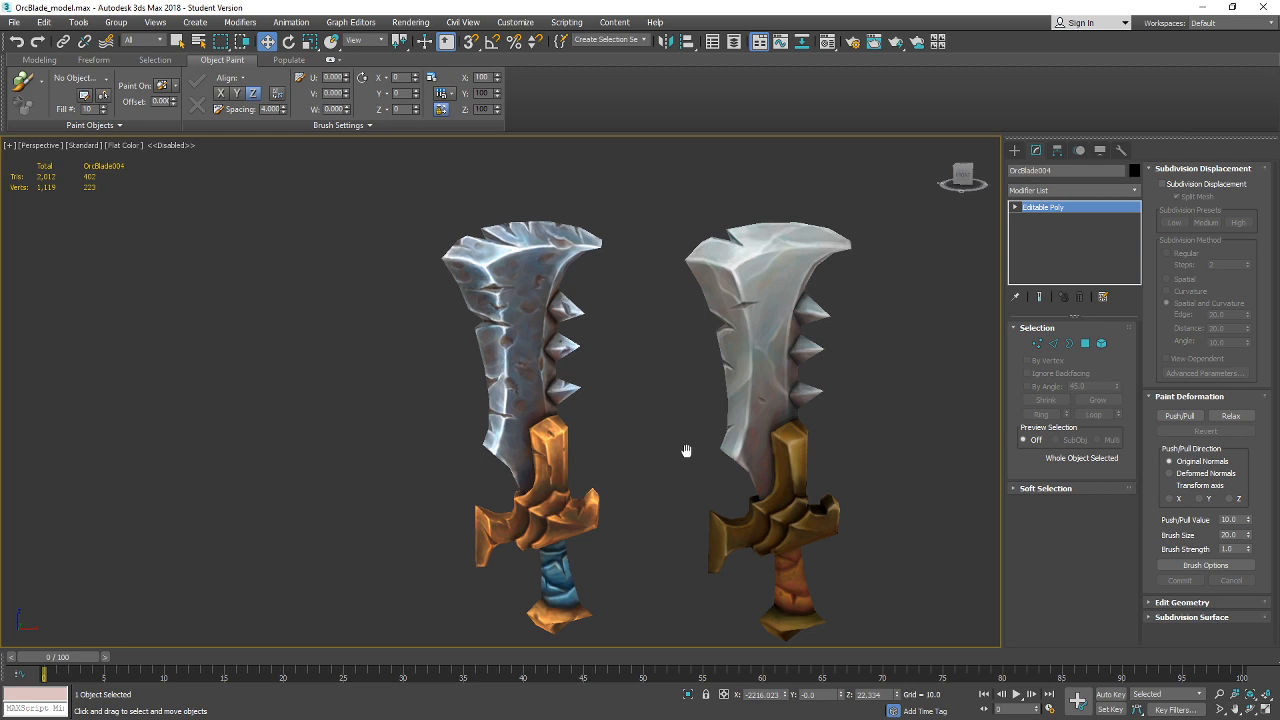
left_click(559, 433)
left_click_drag(563, 434, 447, 434)
left_click_drag(556, 475, 577, 440)
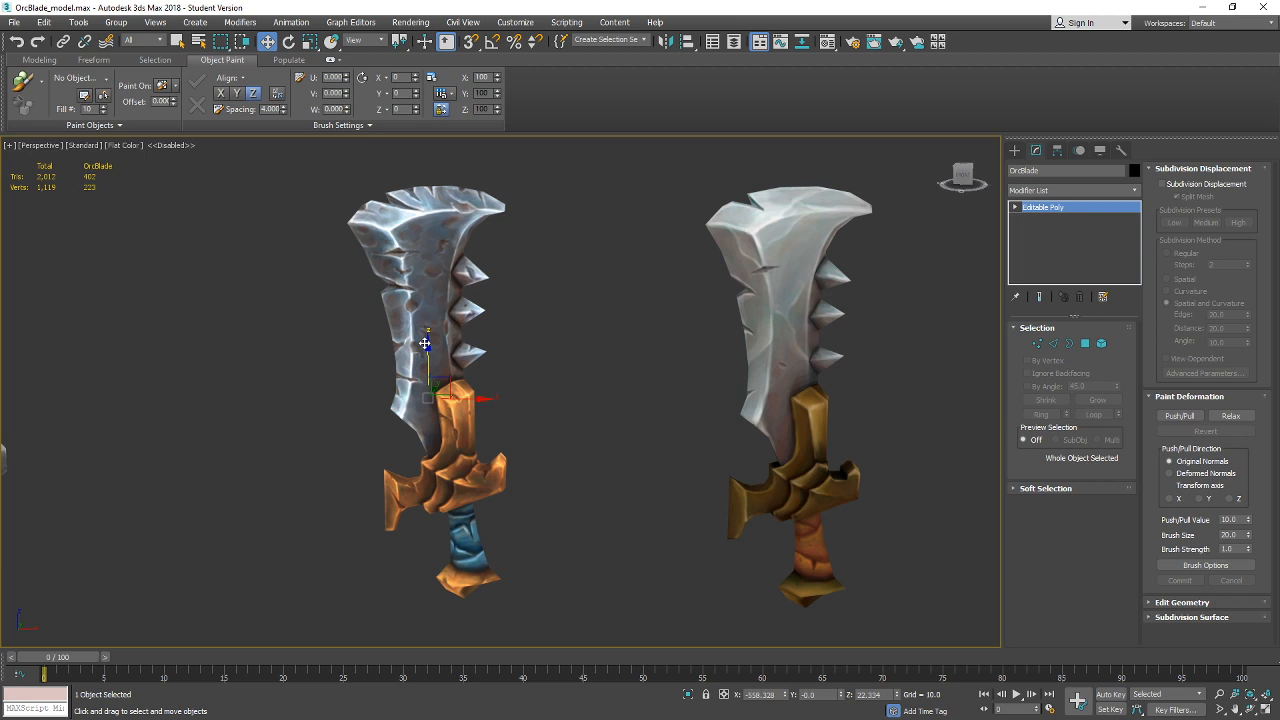
Show the Hue/Saturation 3 layer in Photoshop's OcrBlade_Texture_B.psd, save the texture and switch back to 3ds Max.
left_click_drag(514, 499, 566, 501)
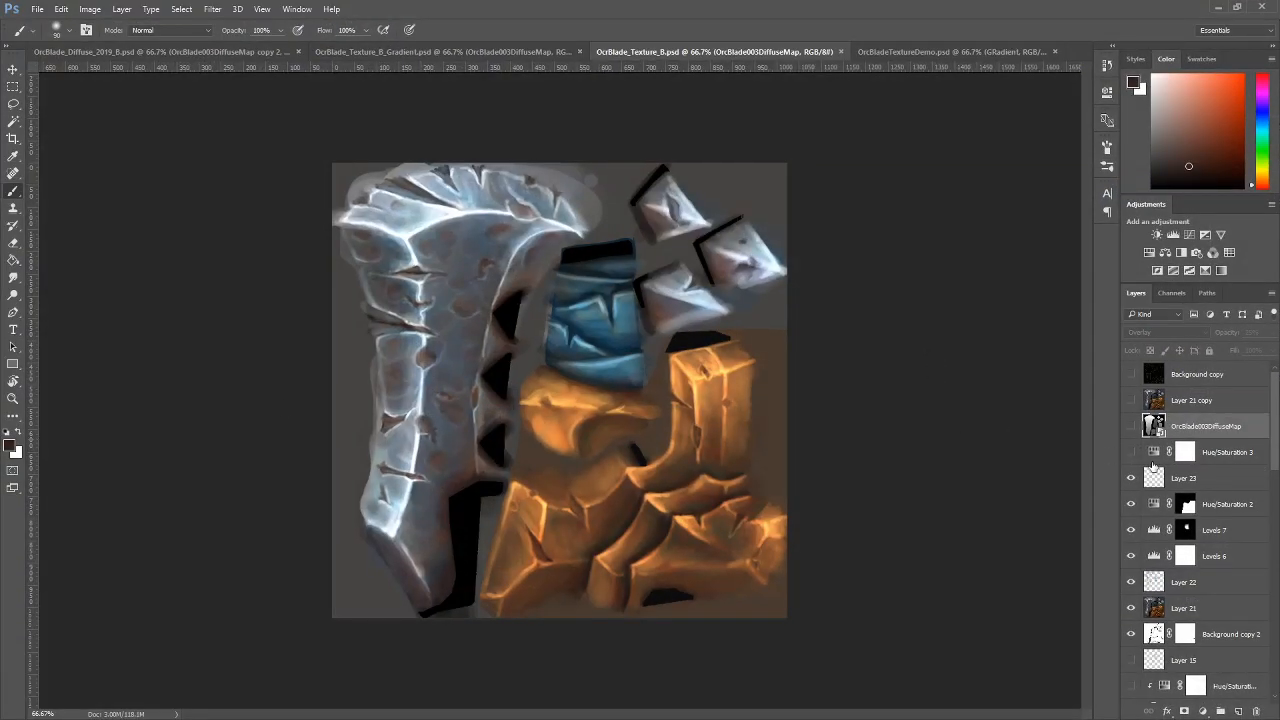
left_click(1131, 452)
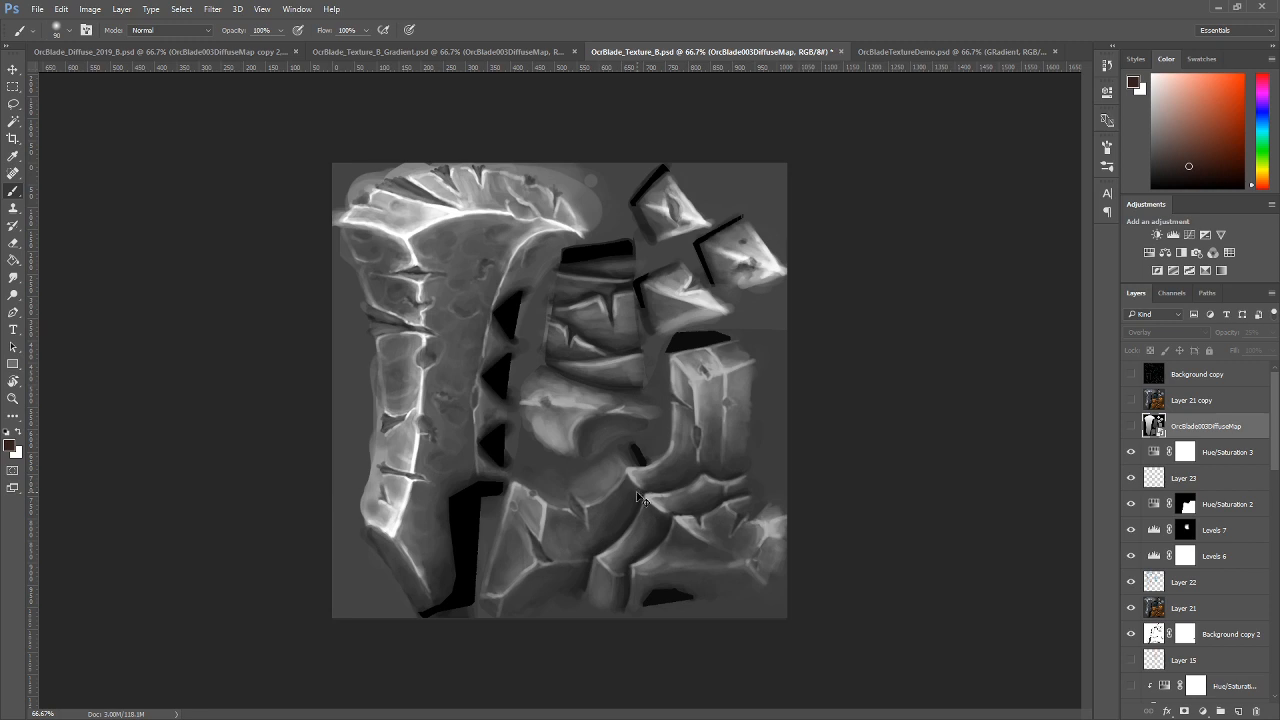
key("ctrl+s")
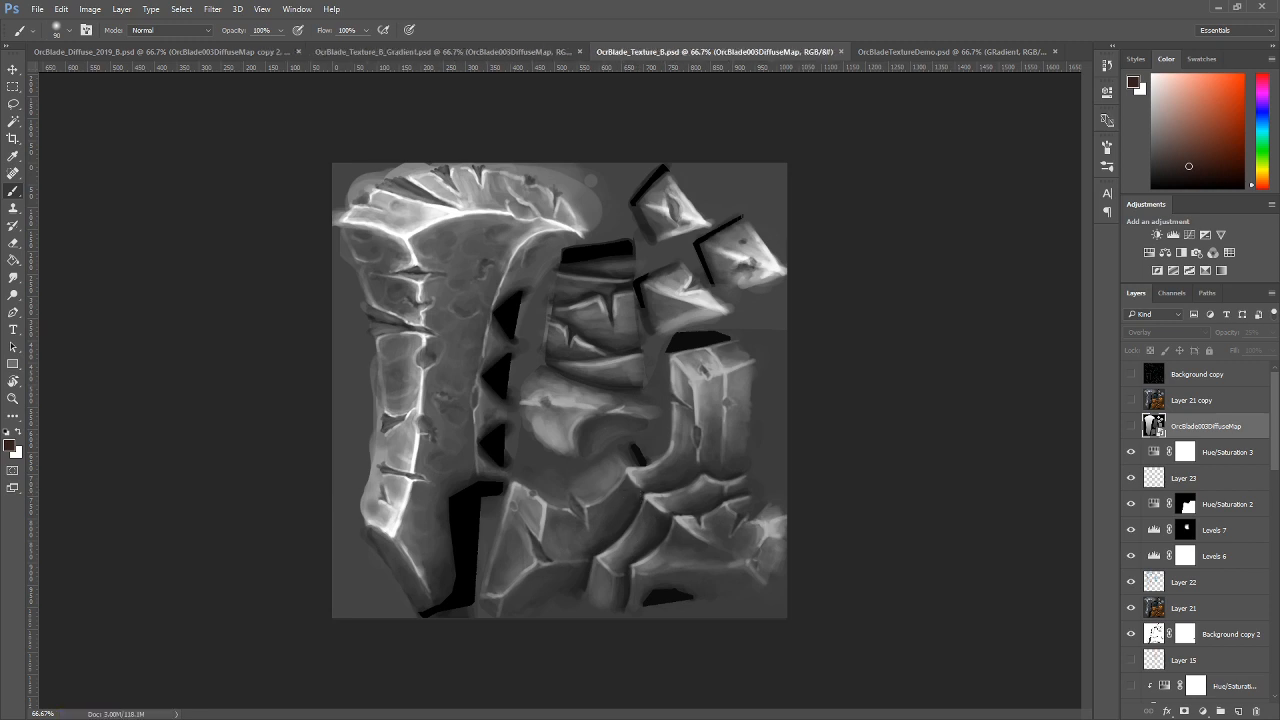
key("alt+Tab")
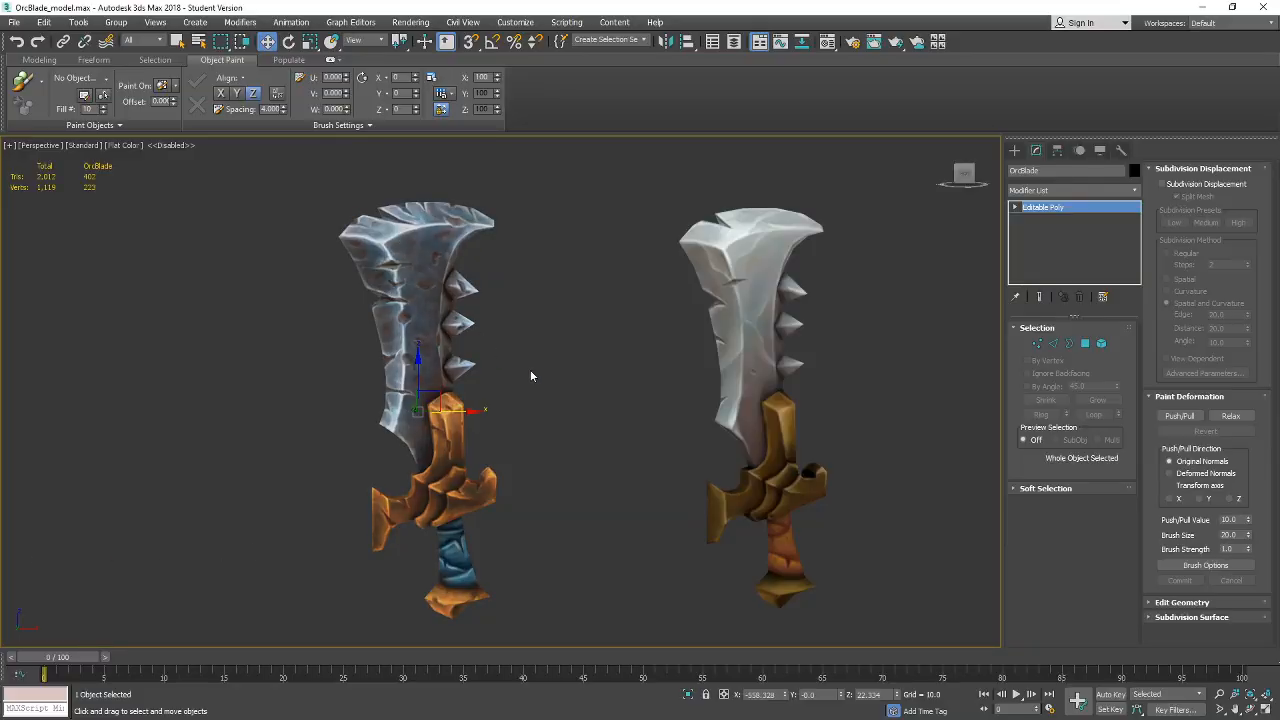
left_click_drag(530, 371, 530, 407)
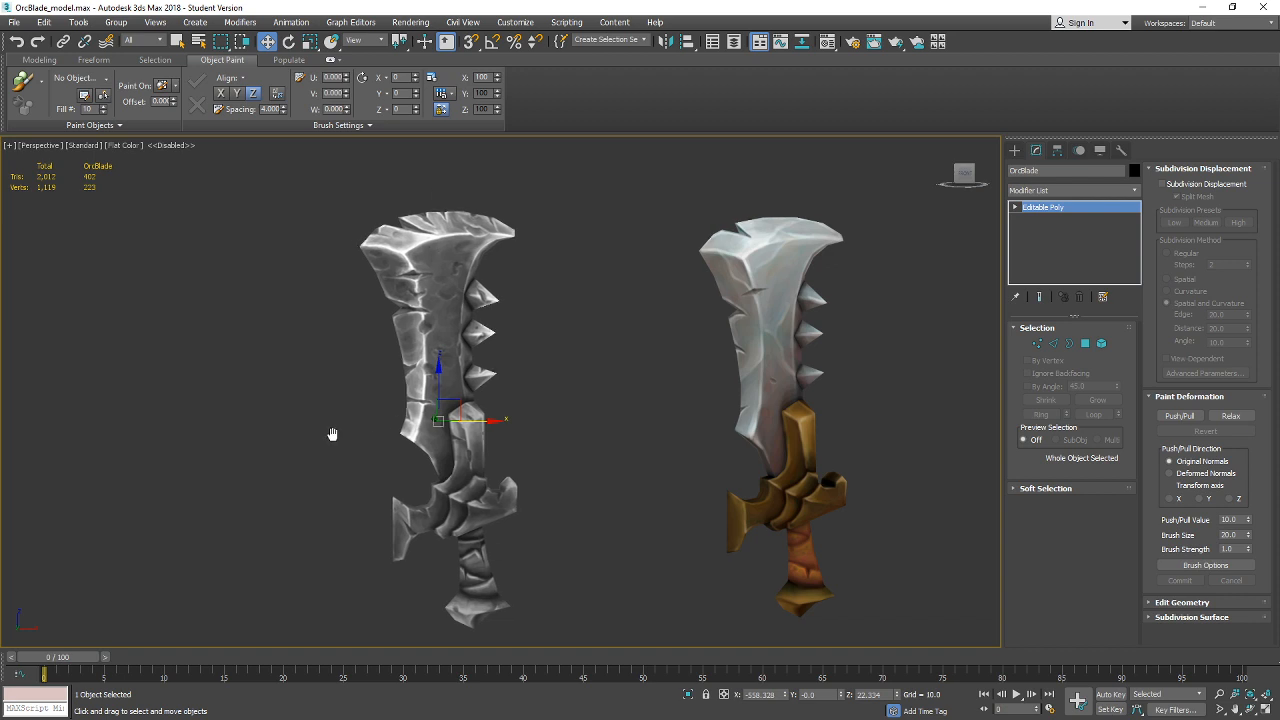
Move the grey gradient blade along X next to the desaturated blade and deselect it.
left_click_drag(334, 434, 489, 405)
left_click(124, 427)
scroll(137, 430, "down", 3)
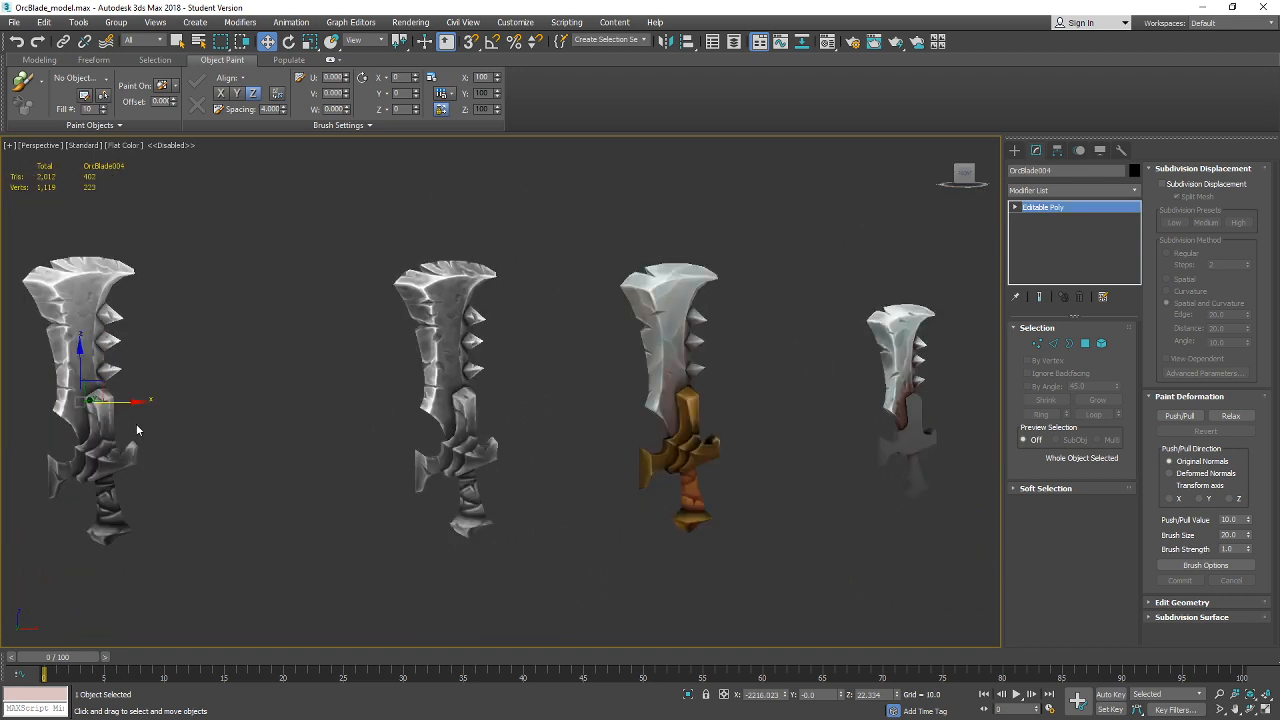
left_click_drag(127, 403, 339, 402)
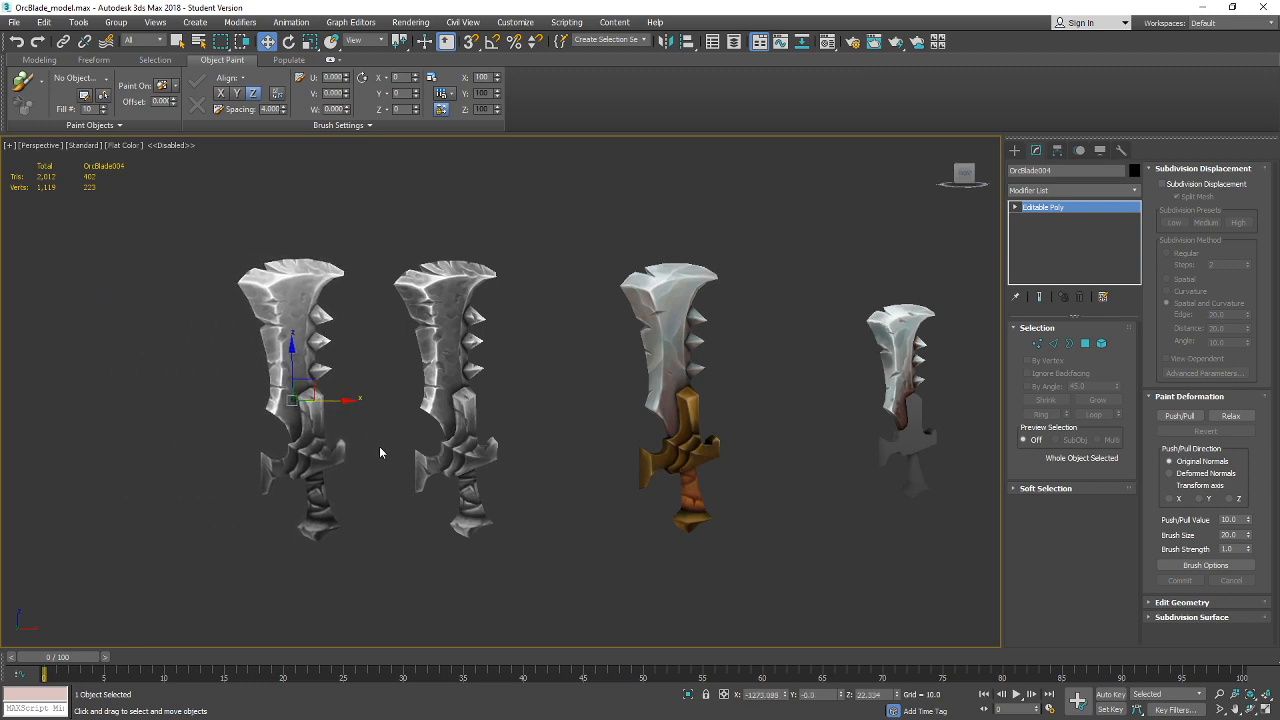
left_click(378, 454)
left_click_drag(374, 460, 396, 490)
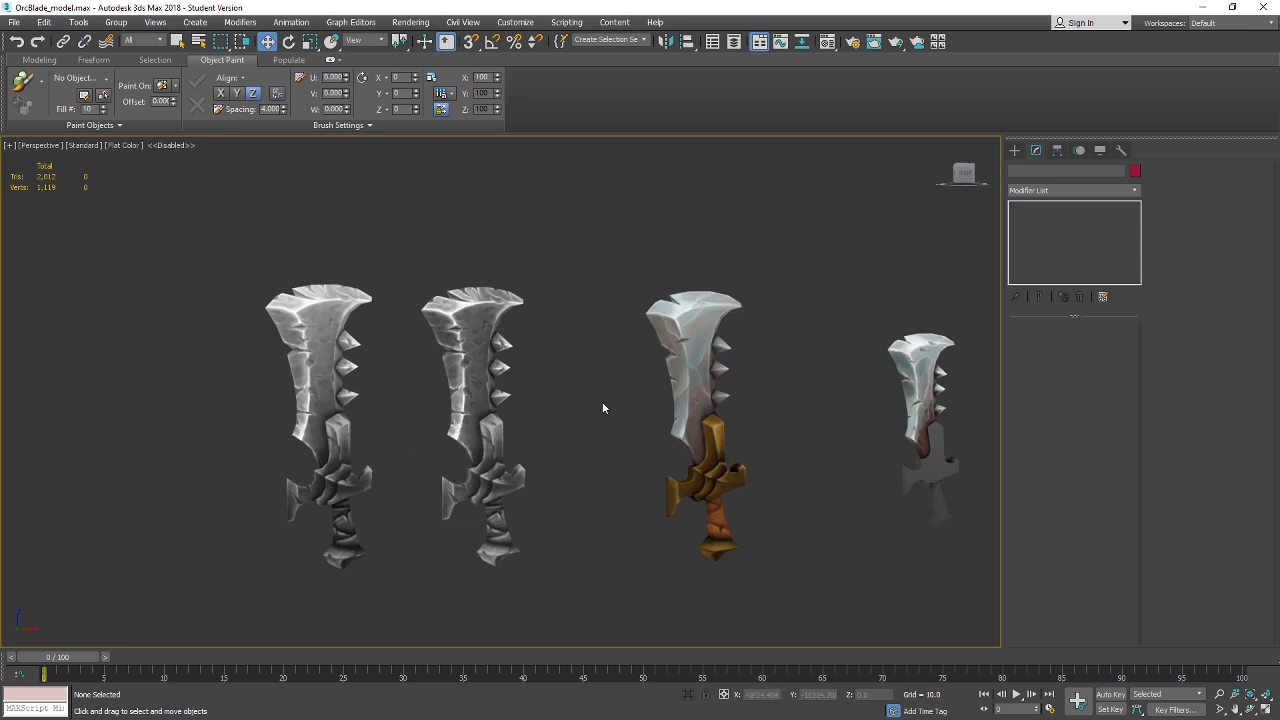
Compare the light-to-dark gradient on the two grey blades, from blade tip to handle.
left_click_drag(545, 405, 572, 438)
scroll(597, 430, "down", 5)
scroll(505, 465, "up", 8)
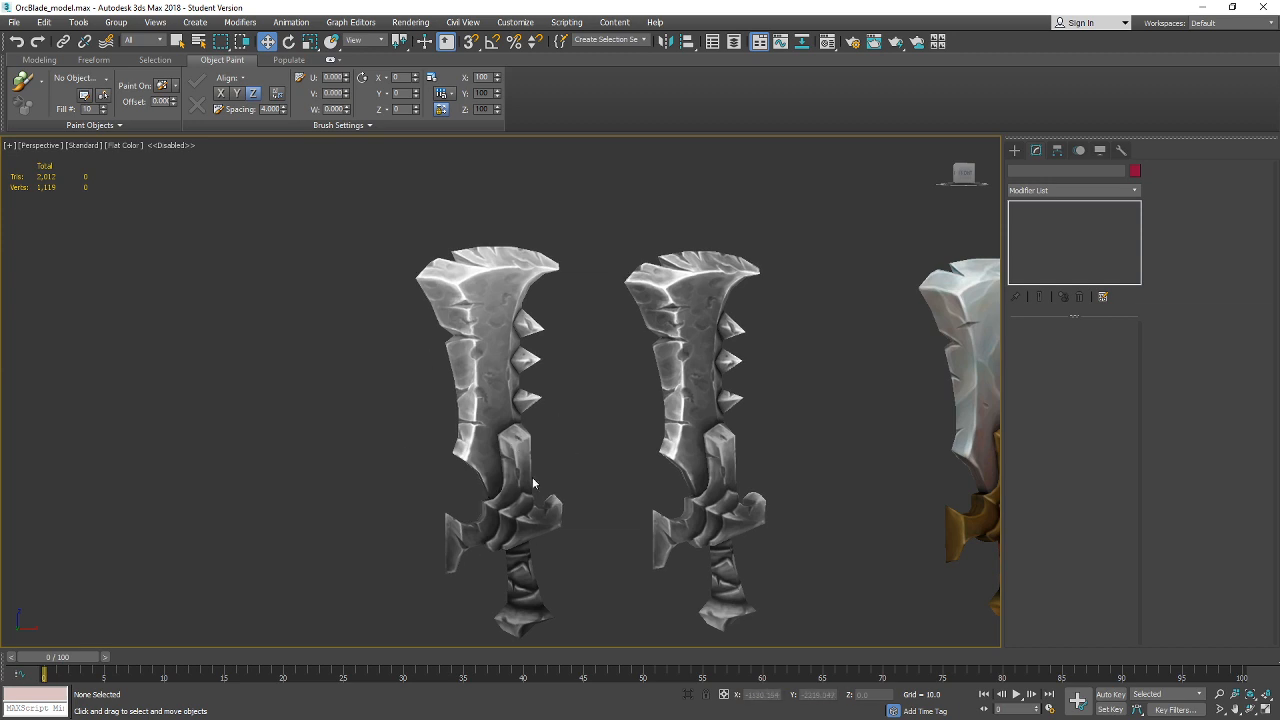
left_click_drag(546, 486, 503, 460)
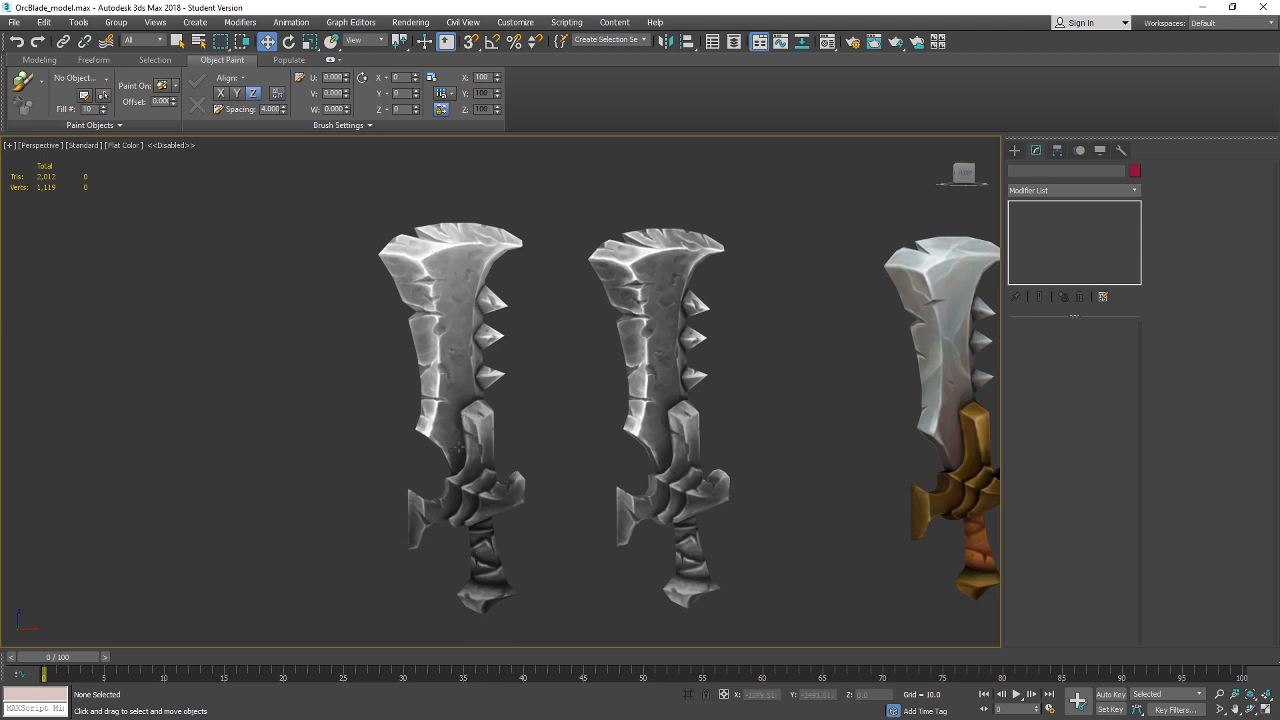
left_click_drag(577, 531, 477, 517)
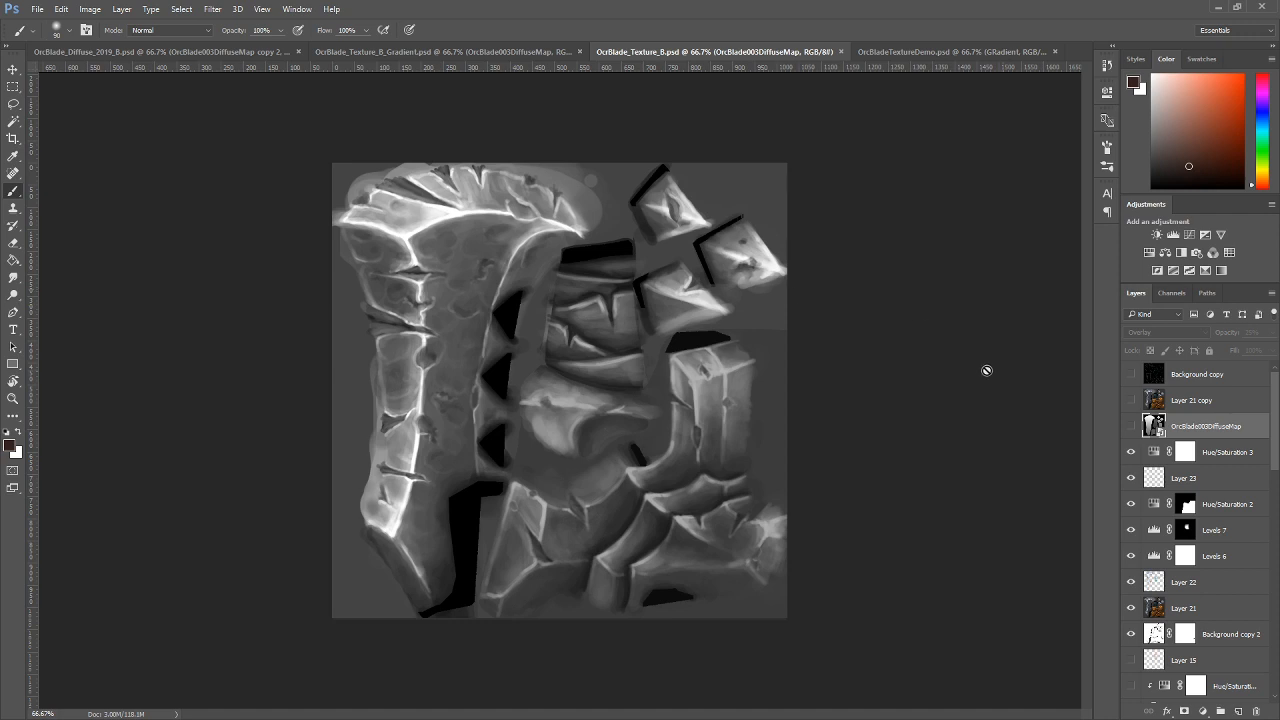
Hide the Hue/Saturation 3 layer in Photoshop and compare the texture with and without the OrcBlade003DiffuseMap overlay.
left_click(1130, 456)
left_click(1132, 430)
left_click(1132, 430)
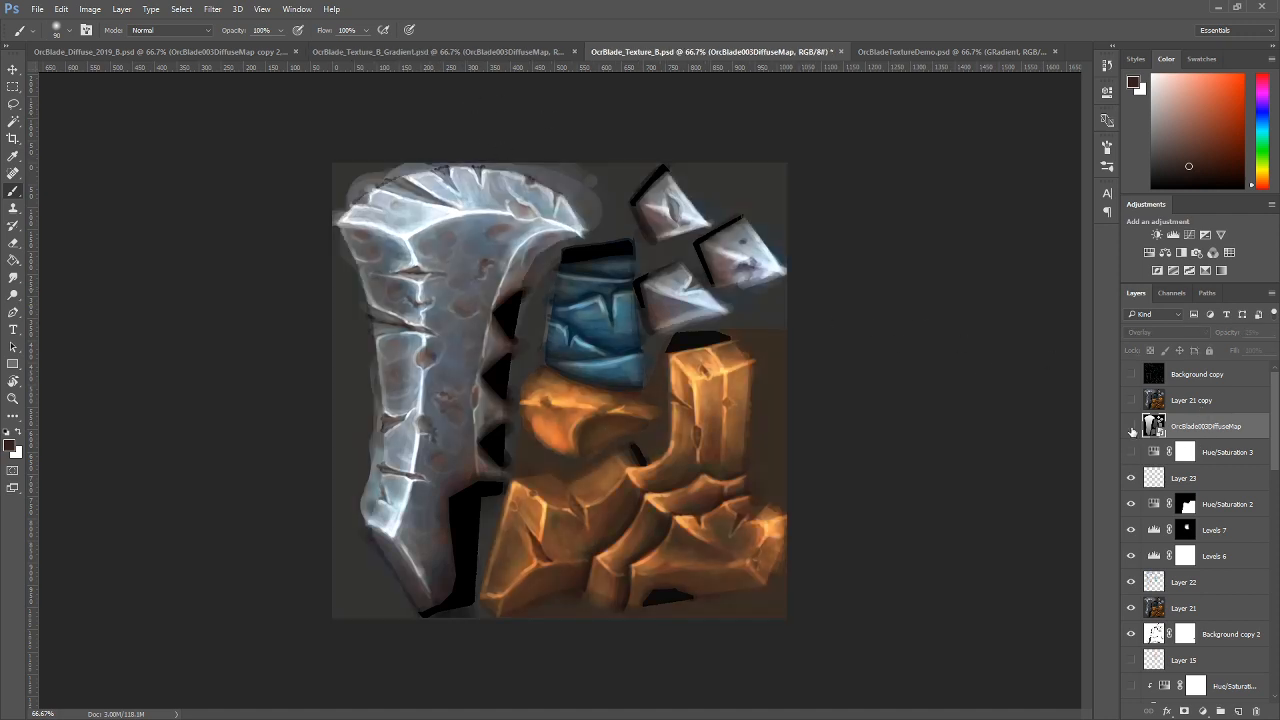
left_click(1132, 430)
left_click(1131, 427)
left_click(1131, 427)
left_click(1131, 427)
left_click(1131, 428)
left_click(1131, 428)
left_click(1131, 428)
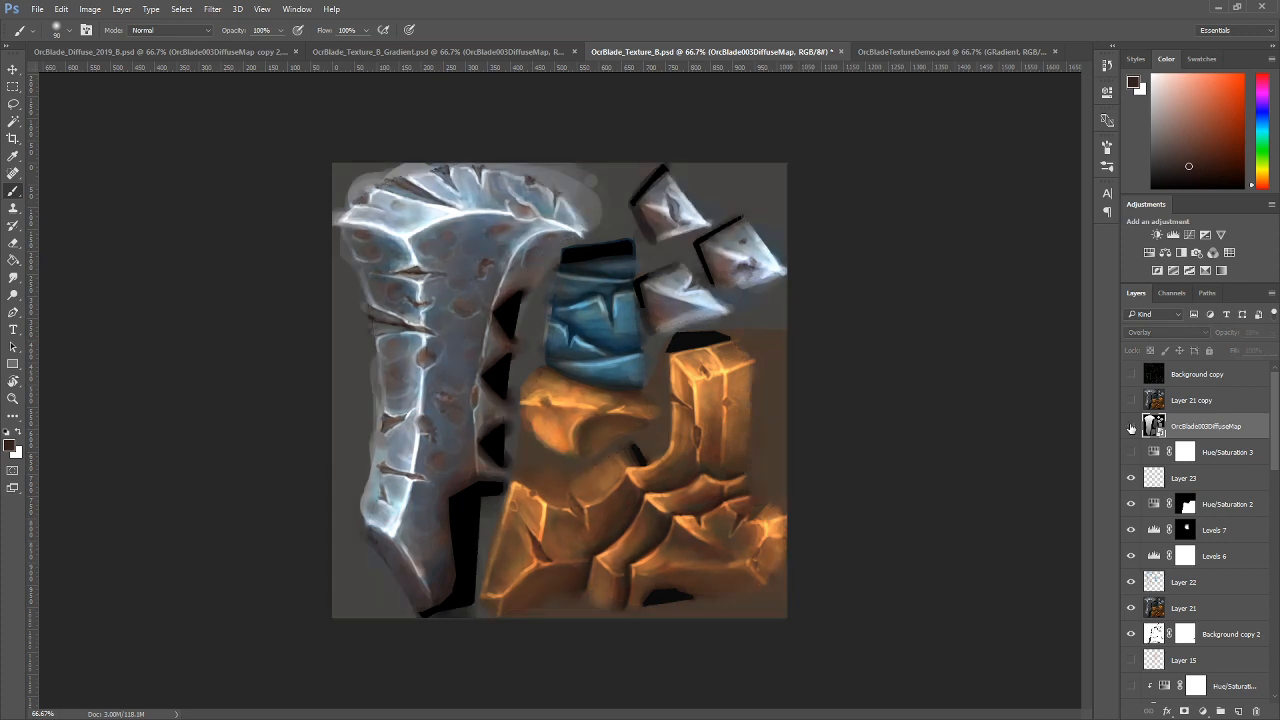
left_click(1131, 428)
left_click(1131, 427)
left_click(1131, 427)
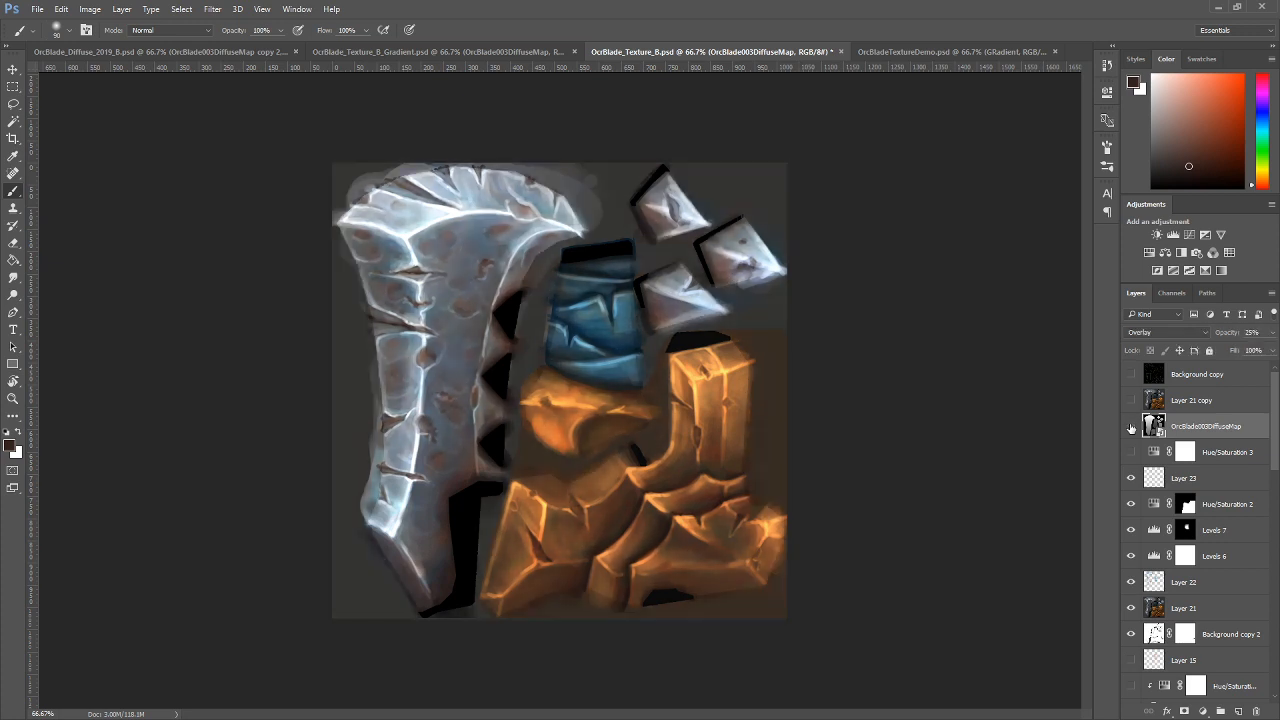
Leave the OrcBlade003DiffuseMap overlay visible, save the texture and switch to 3ds Max.
left_click(1131, 427)
left_click(1131, 428)
key("ctrl+s")
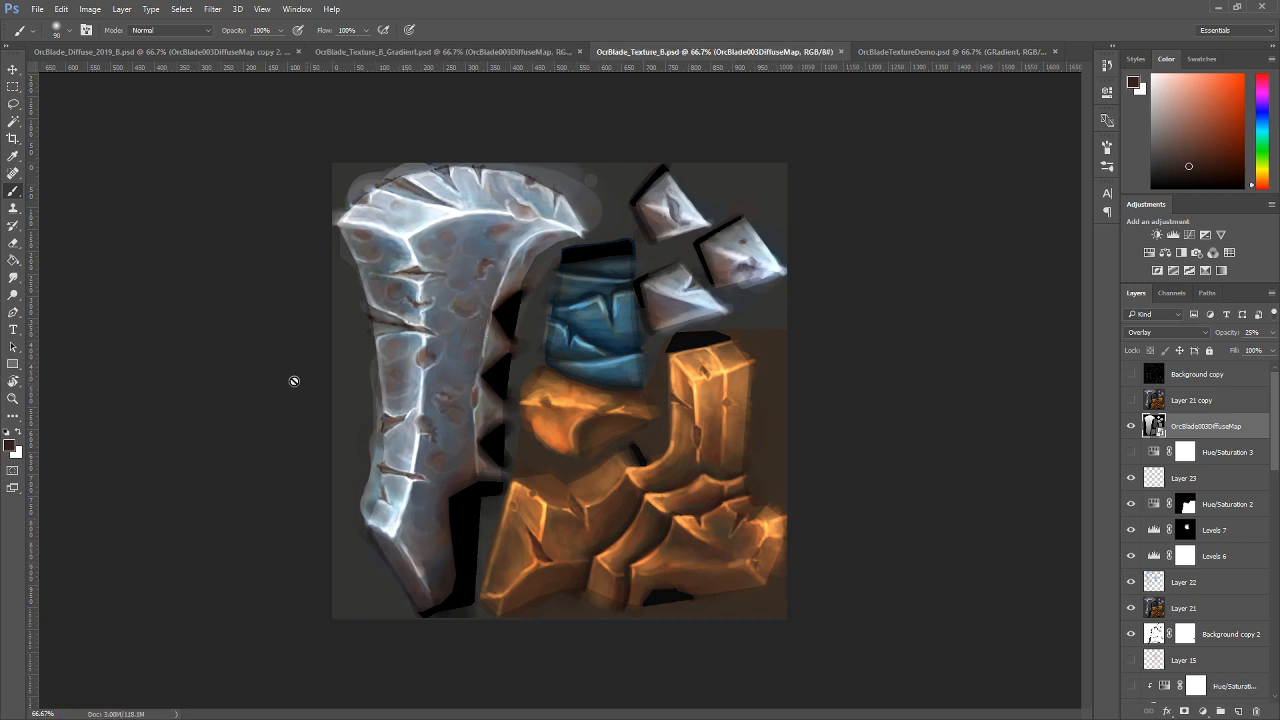
key("alt+Tab")
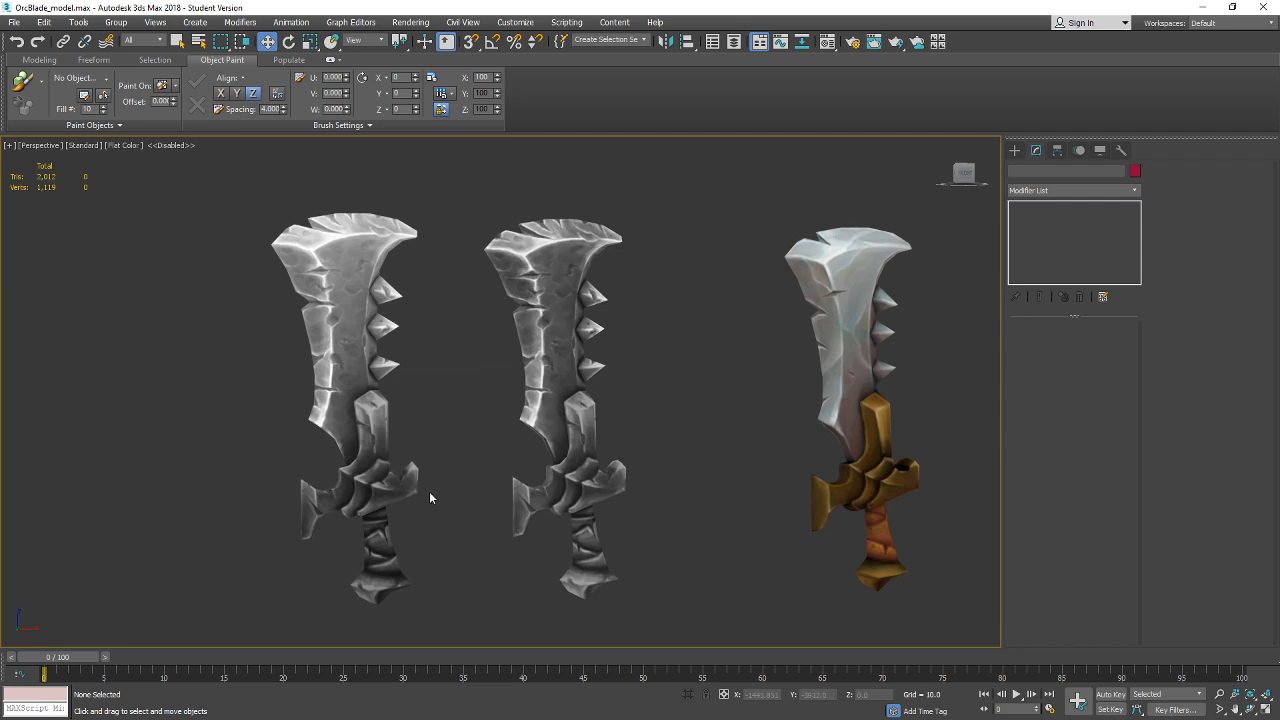
Compare the colours and light-to-dark values across the greyscale blade, the blue-and-orange blade and the gold-handled blade.
left_click_drag(430, 491, 478, 484)
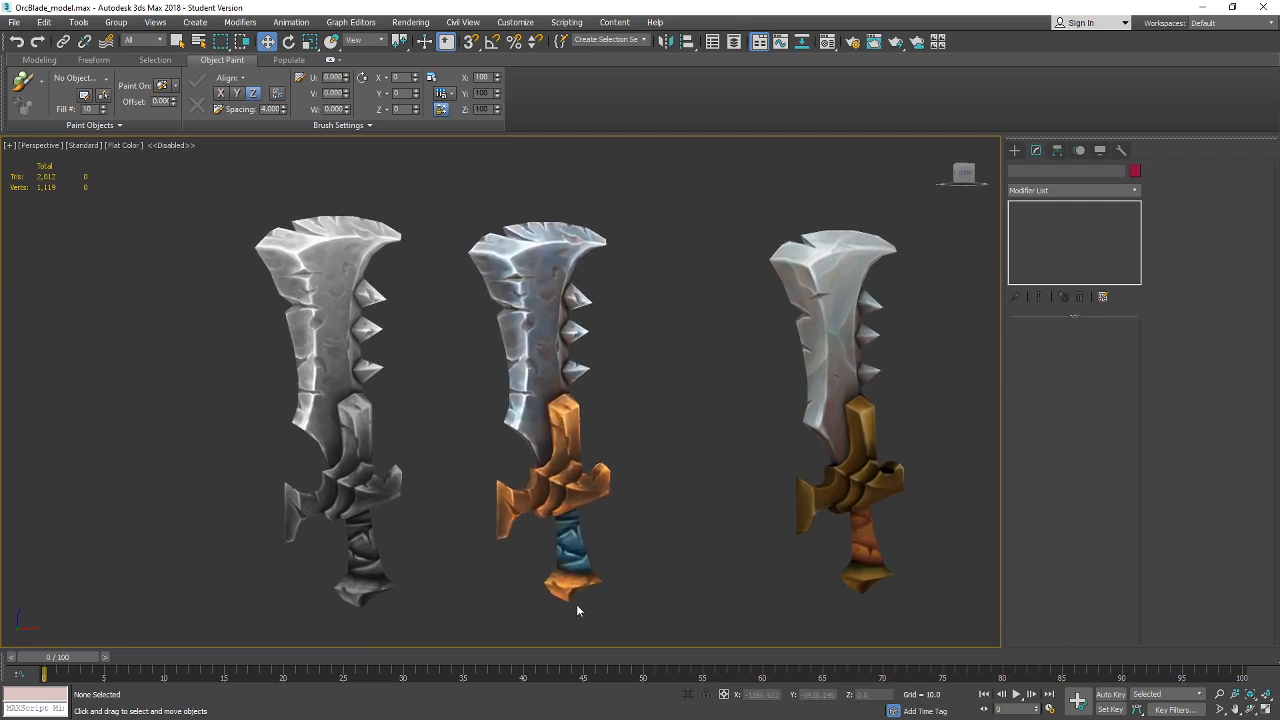
left_click_drag(623, 595, 600, 594)
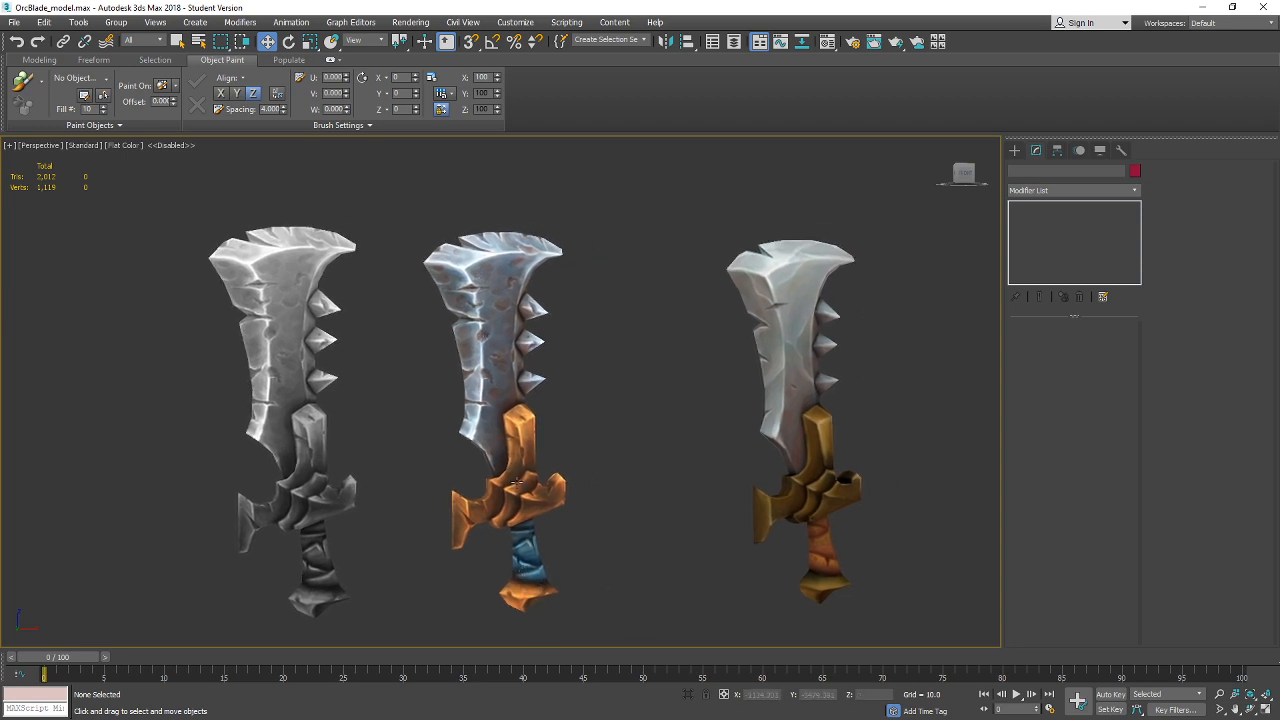
left_click_drag(572, 490, 506, 488)
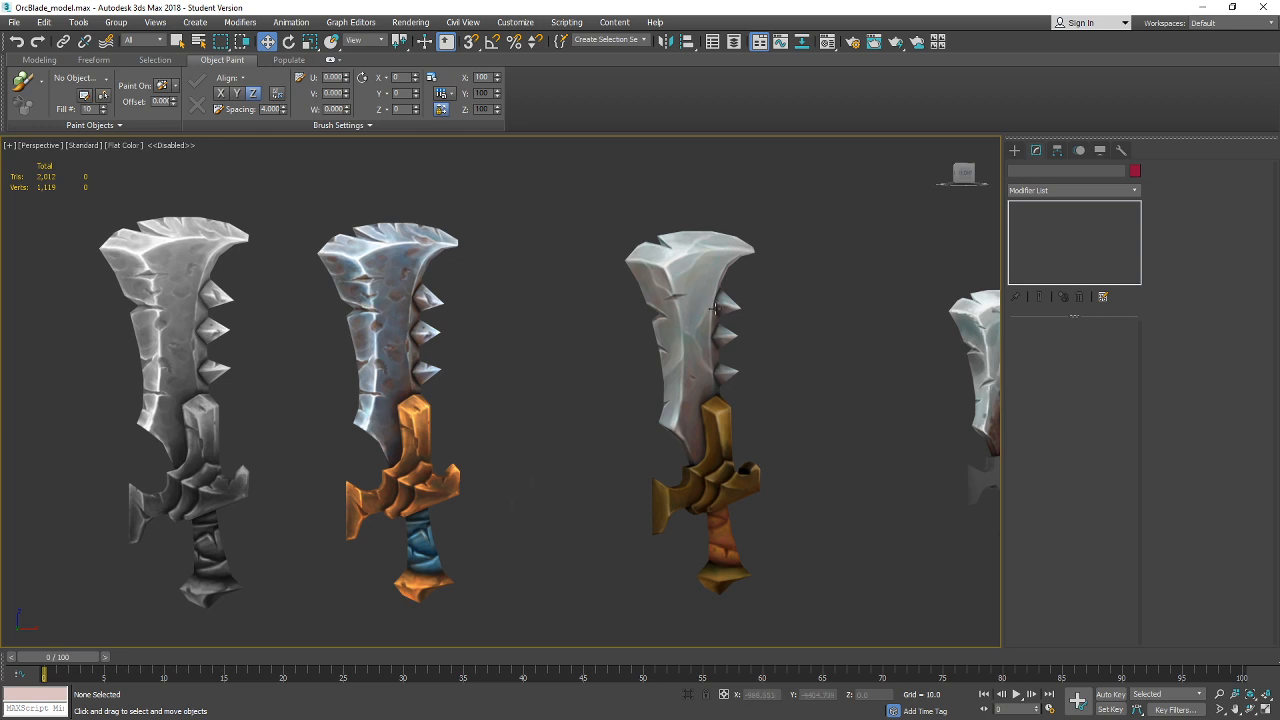
left_click_drag(775, 323, 649, 338)
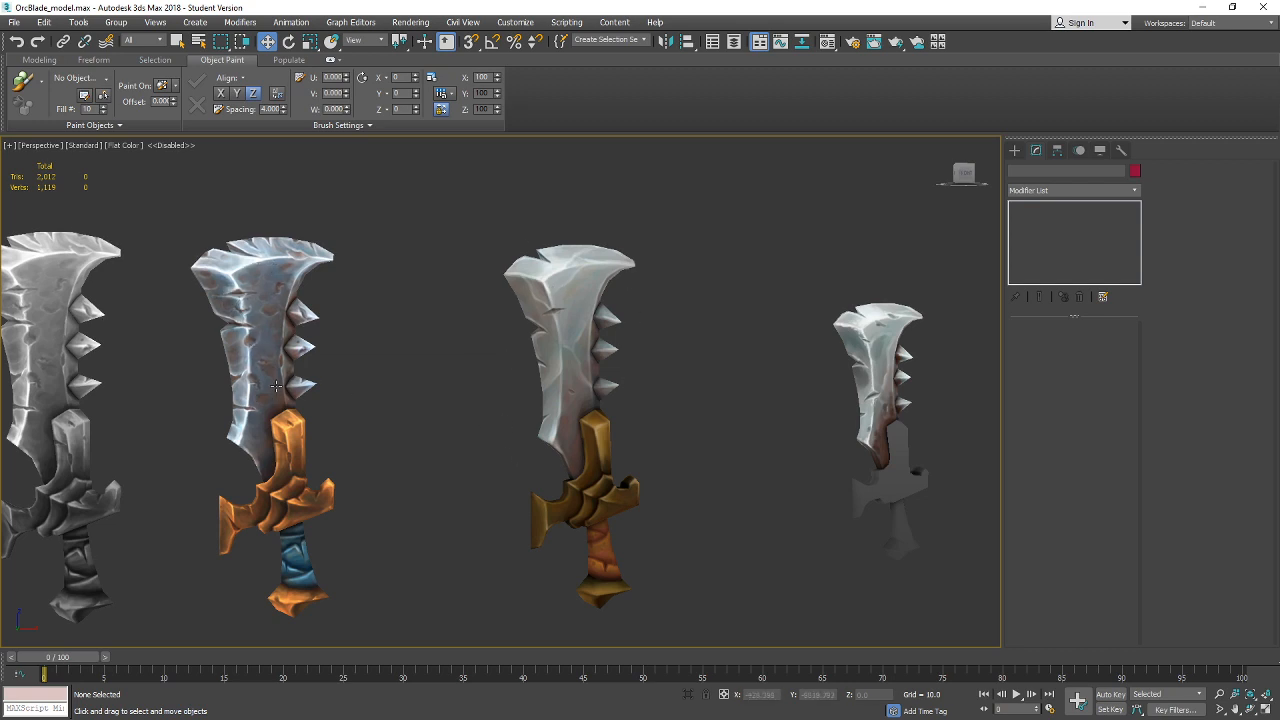
Examine the lower blade of the gold-handled sword up close, compare it with the neighbouring swords, and switch away from 3ds Max.
scroll(630, 398, "up", 4)
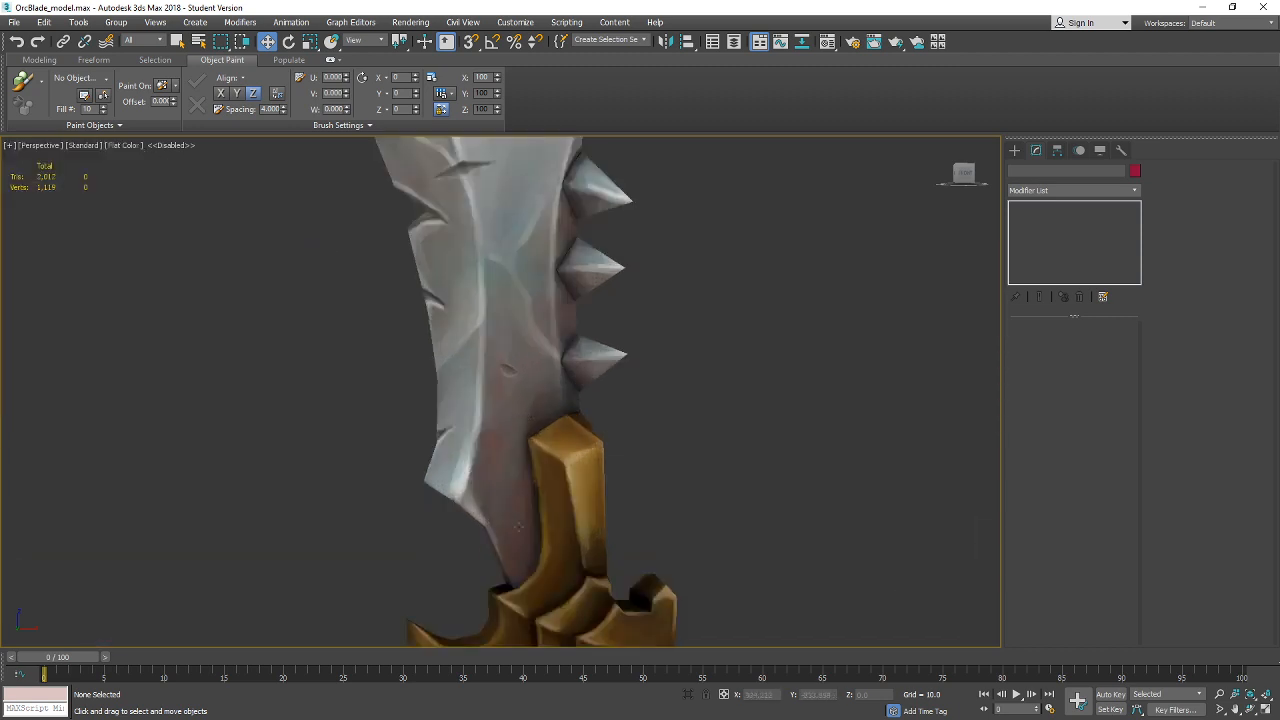
scroll(540, 432, "down", 5)
left_click_drag(542, 445, 532, 375)
scroll(533, 381, "down", 2)
scroll(529, 397, "up", 2)
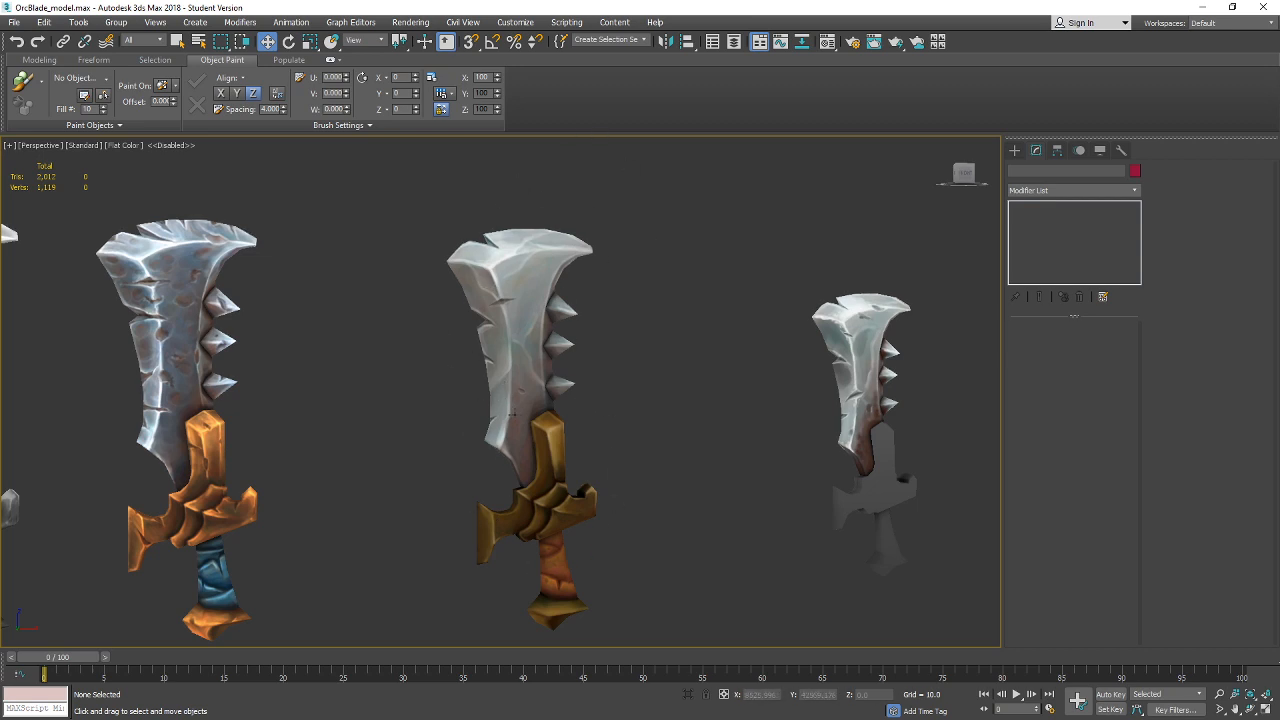
left_click_drag(474, 414, 558, 383)
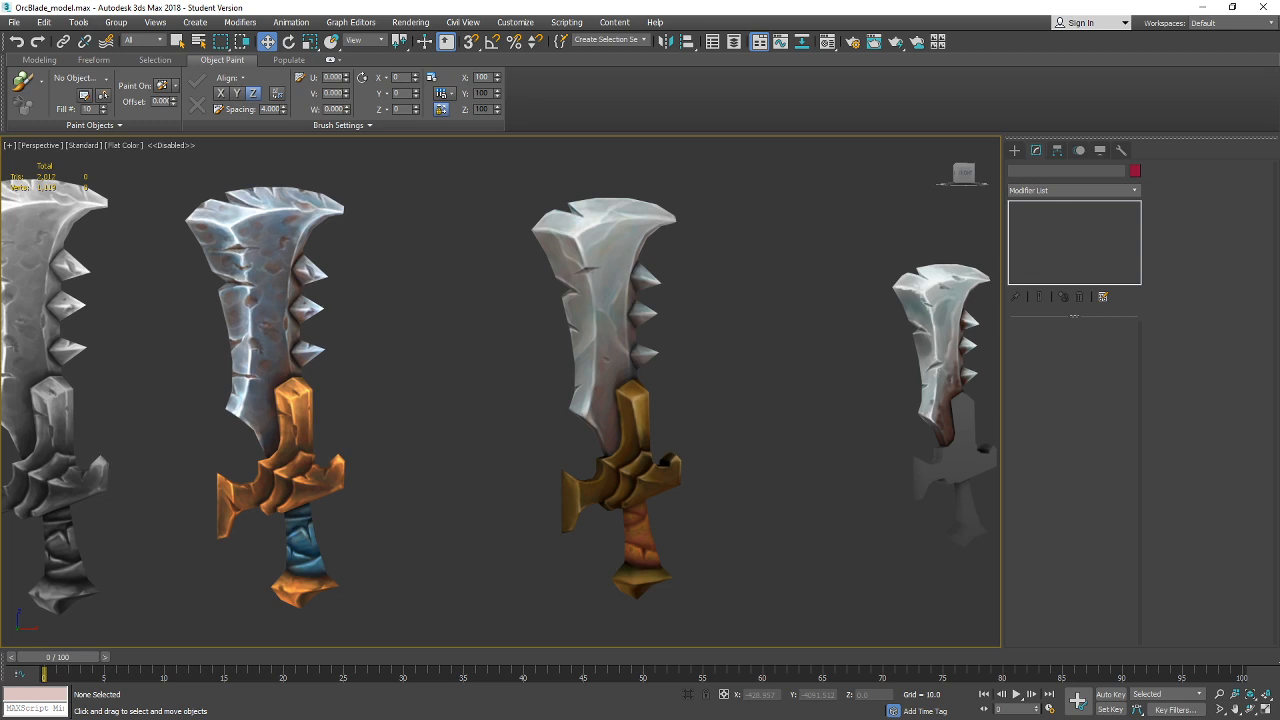
key("alt+Tab")
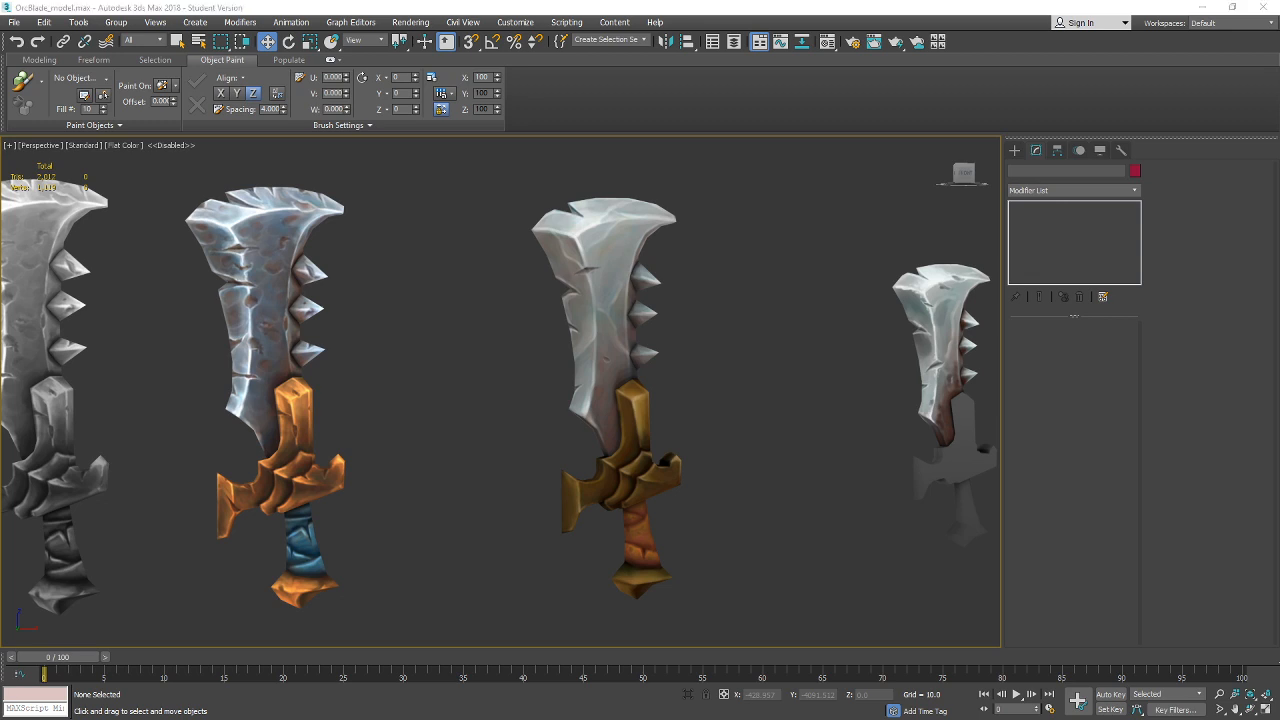